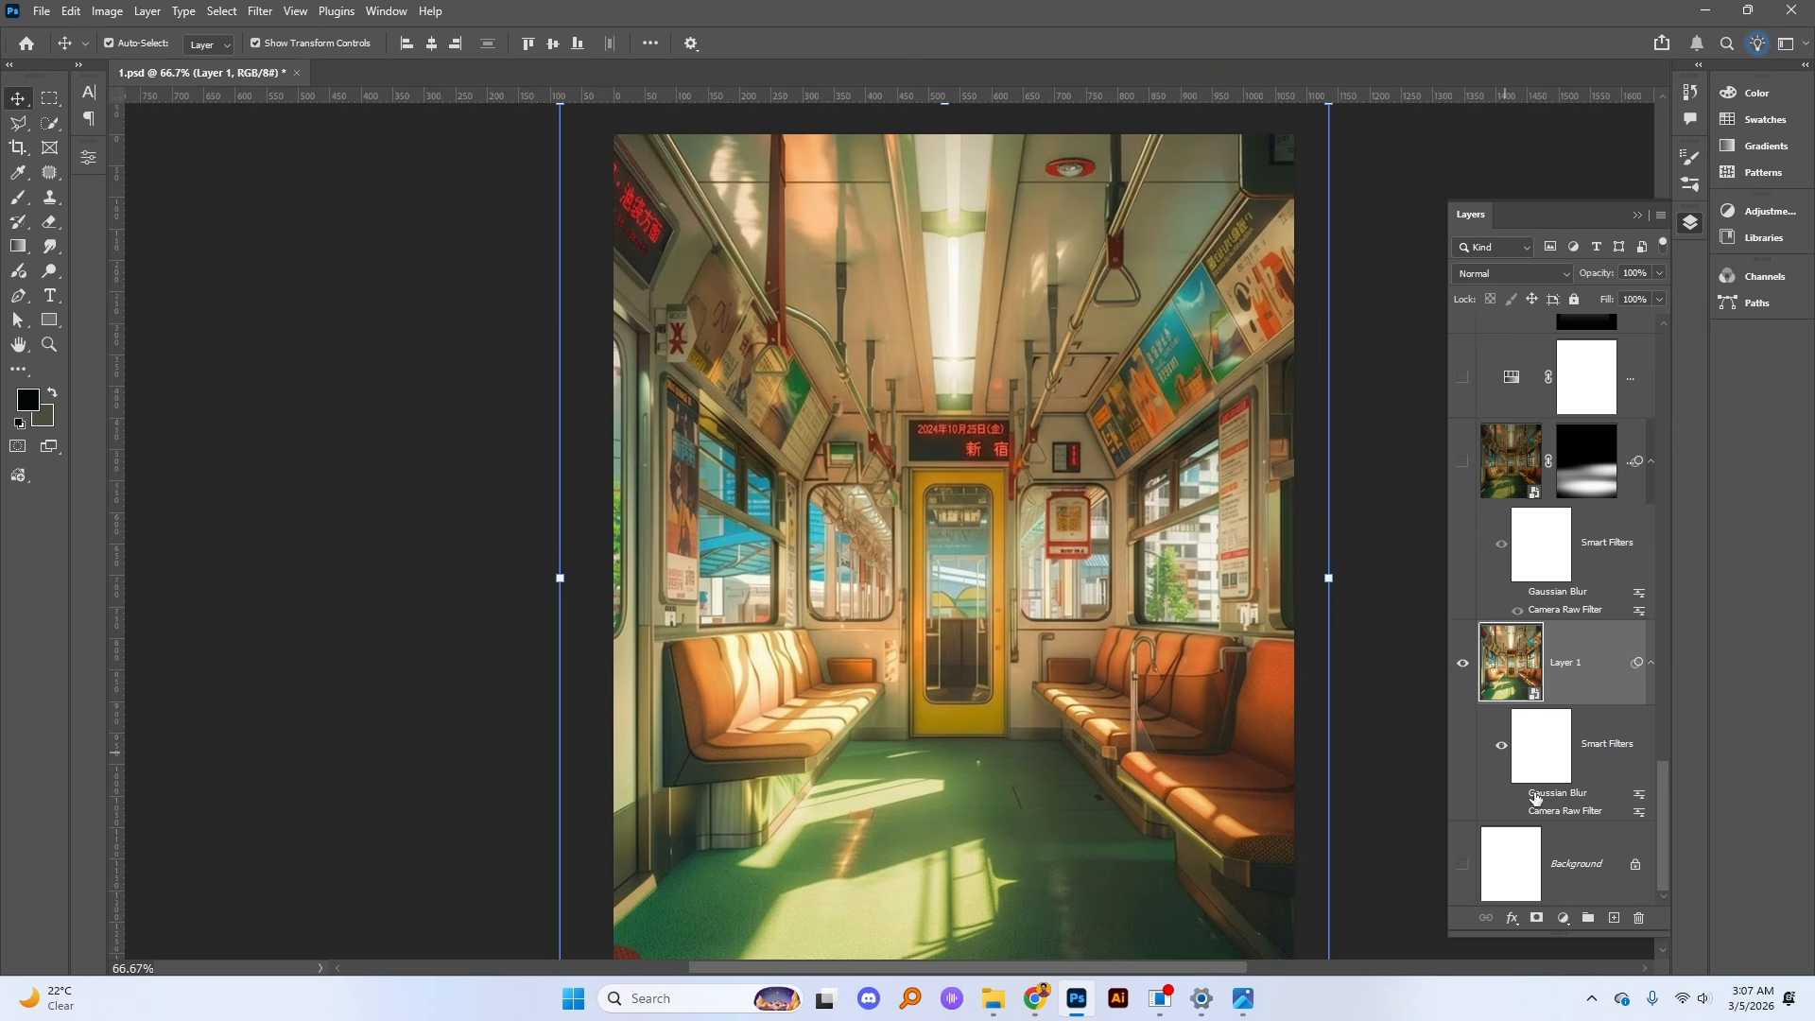
Step: Show the Camera Raw filter on Layer 1 while keeping its Gaussian Blur hidden
left_click(1517, 796)
left_click(1517, 798)
left_click(1517, 812)
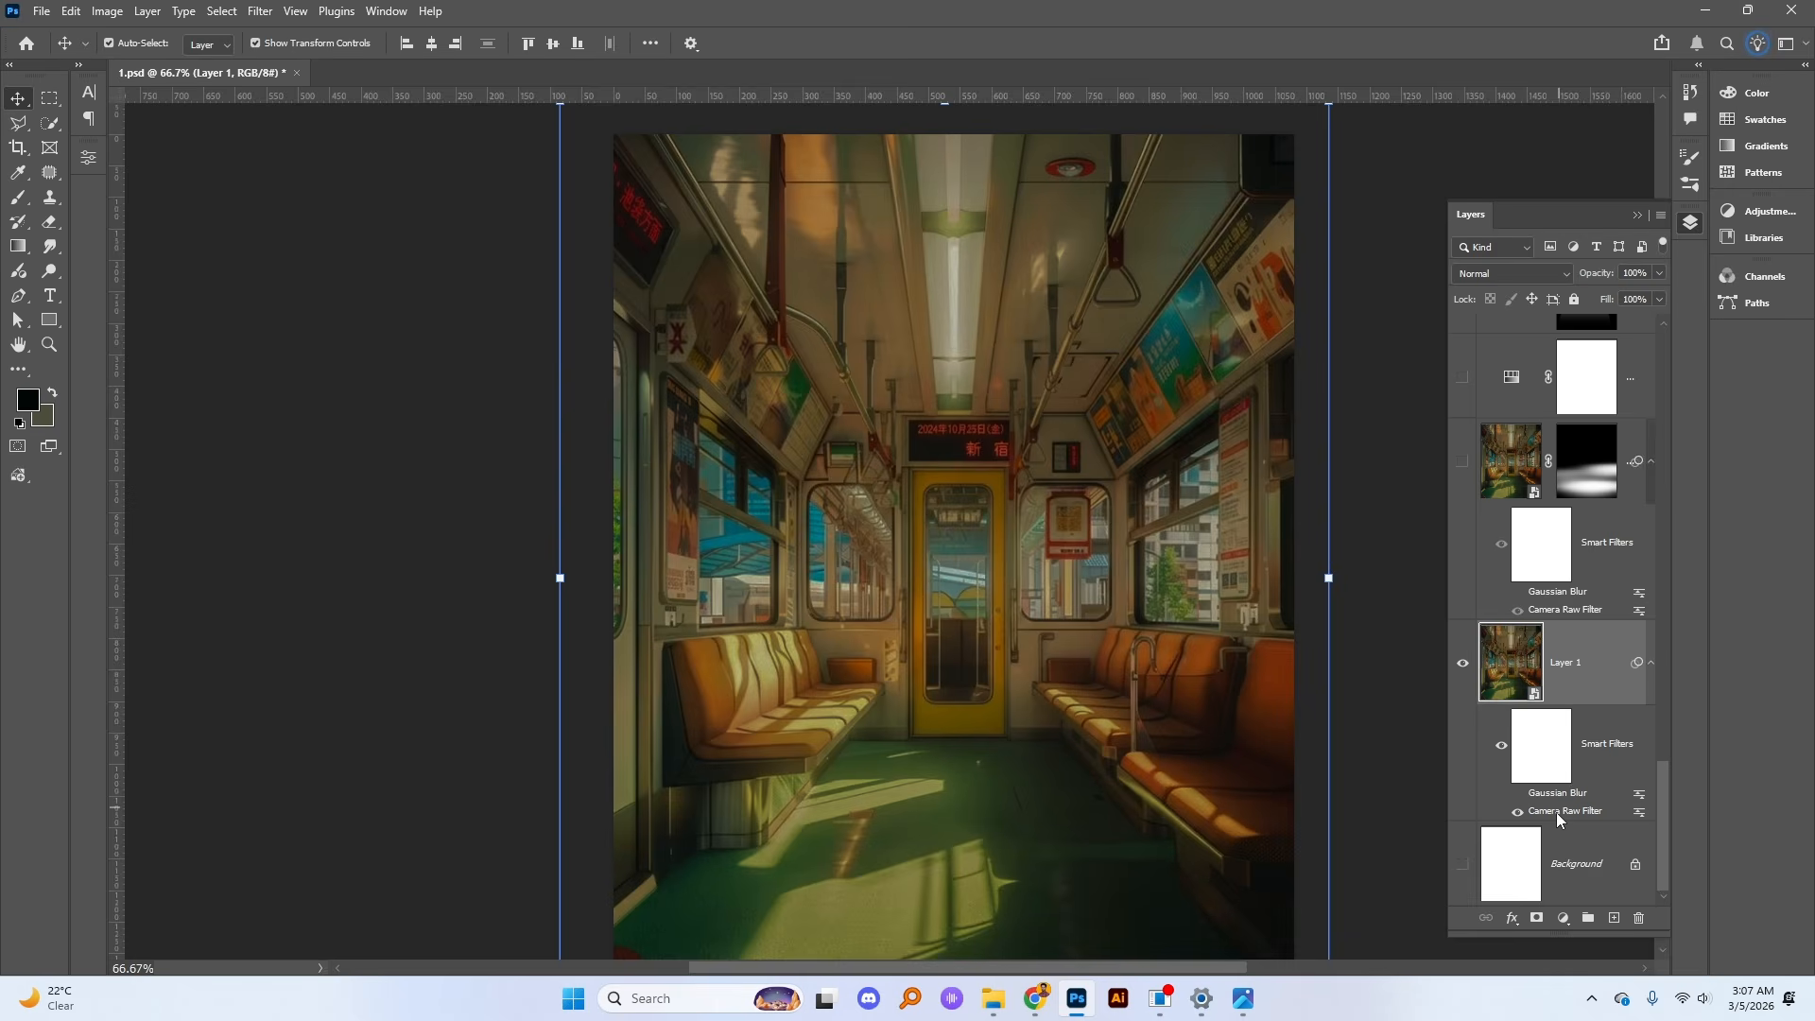
Step: Review the Light and Effects settings of Layer 1's Camera Raw filter
double_click(1556, 813)
left_click(1208, 327)
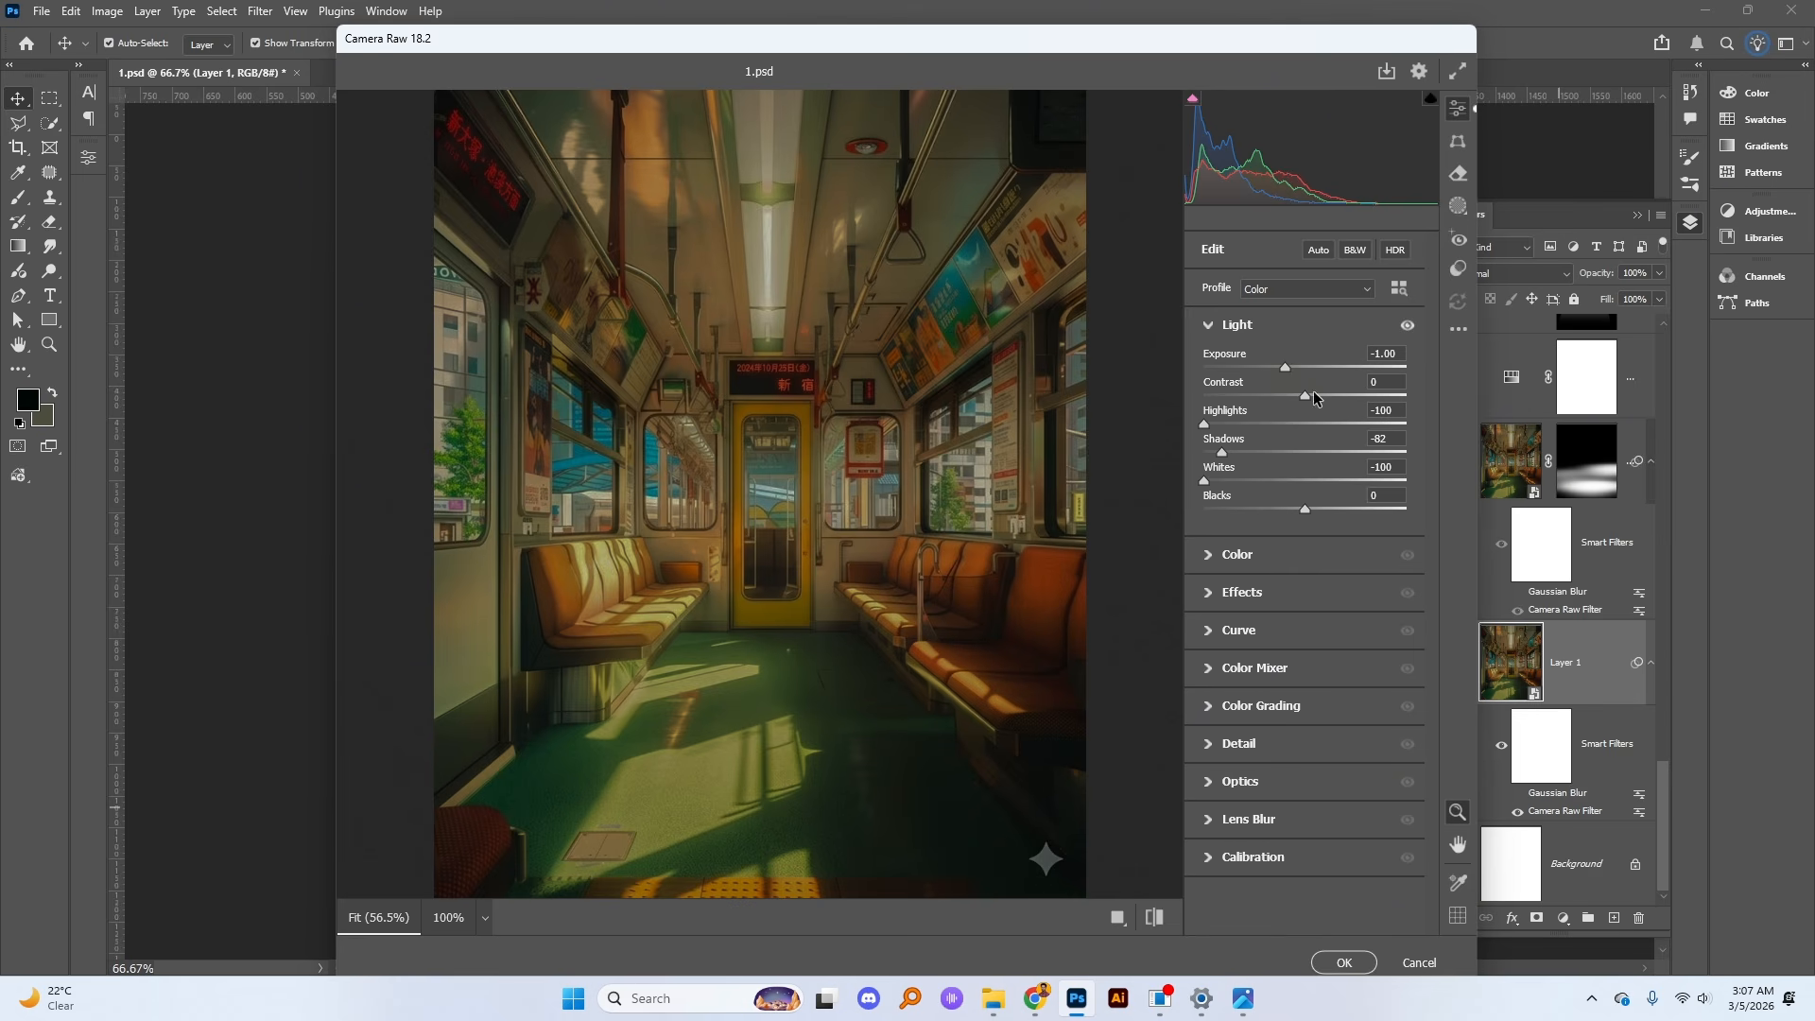
left_click(1208, 596)
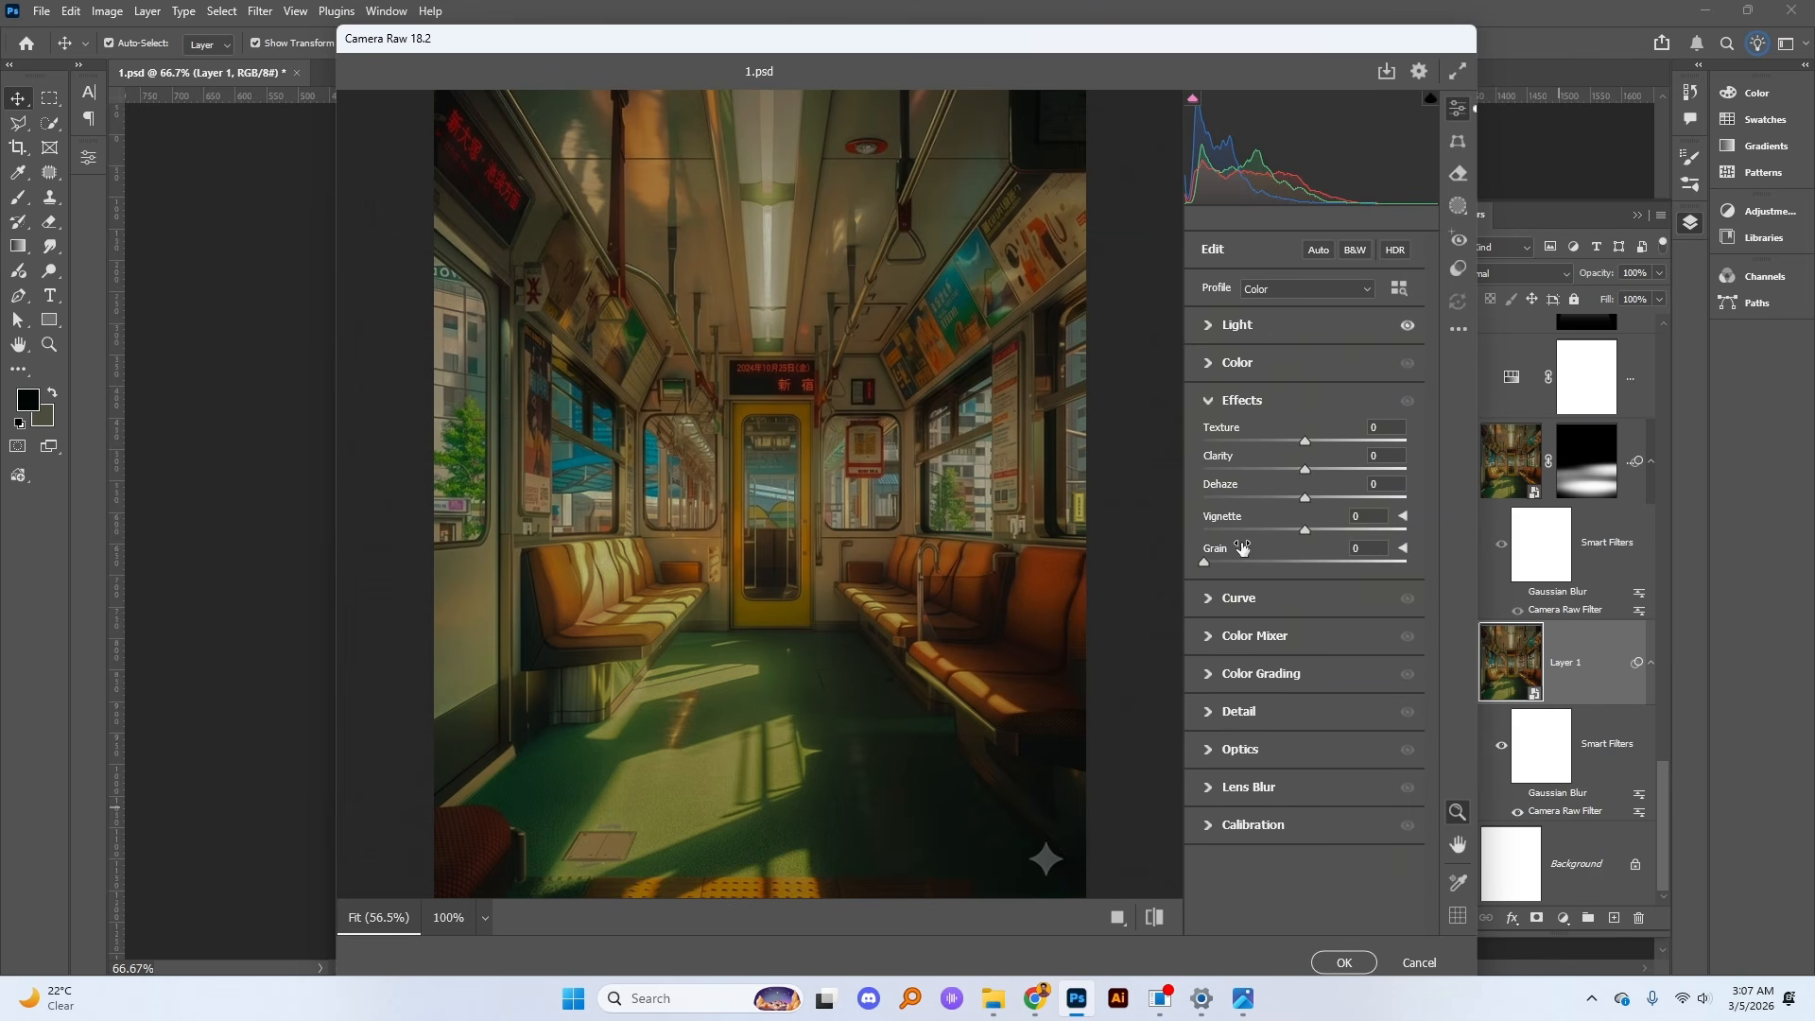
left_click(1361, 956)
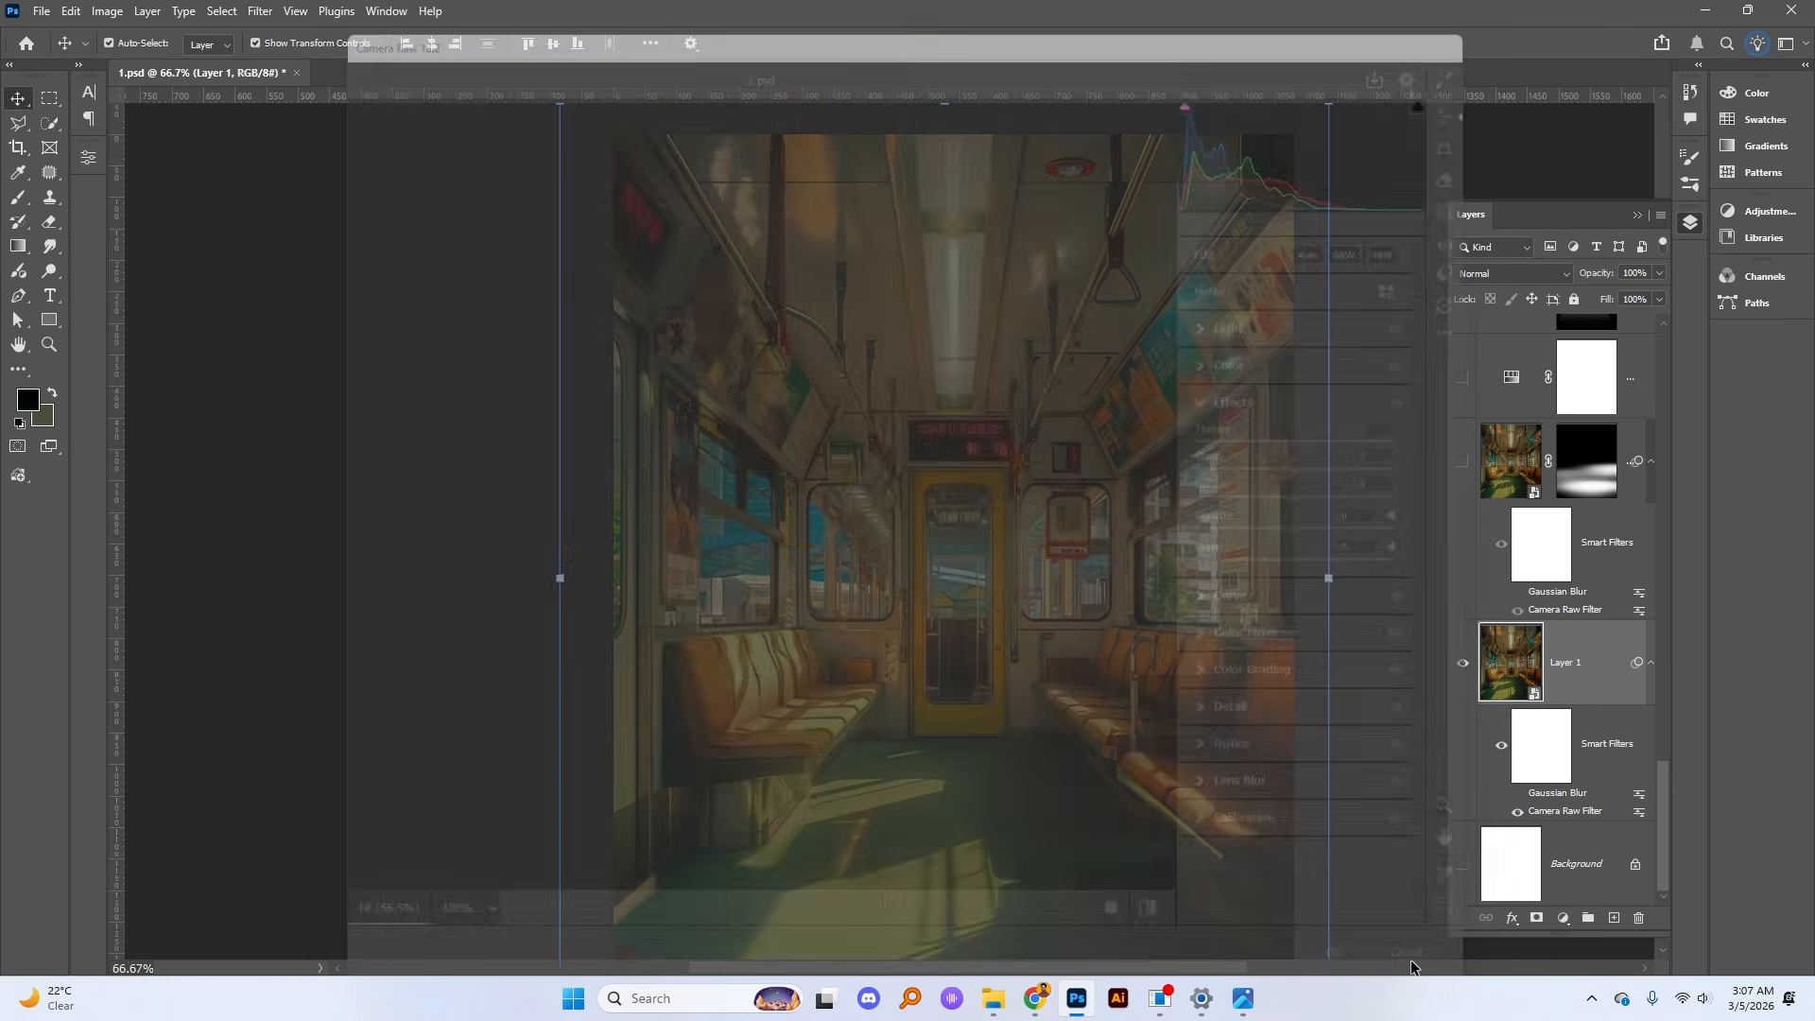
Step: Show Layer 1's Gaussian Blur filter and make the masked copy above it visible
left_click(1517, 795)
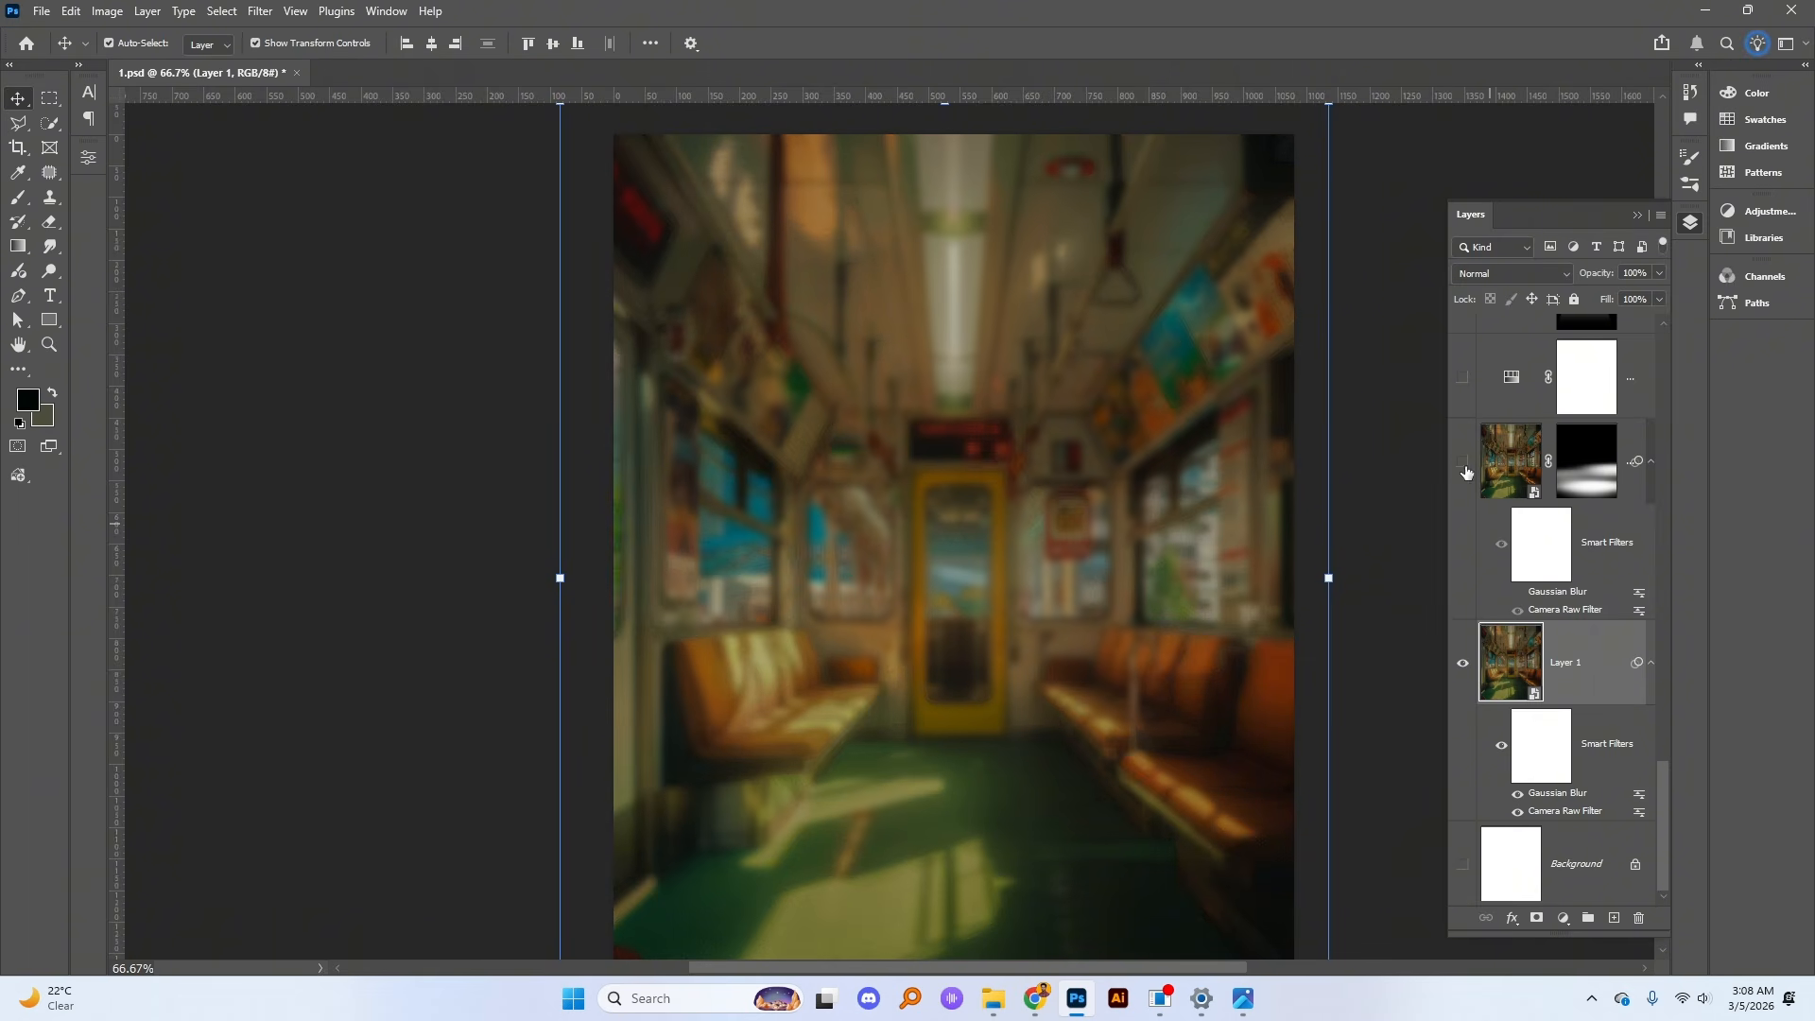
left_click(1462, 463)
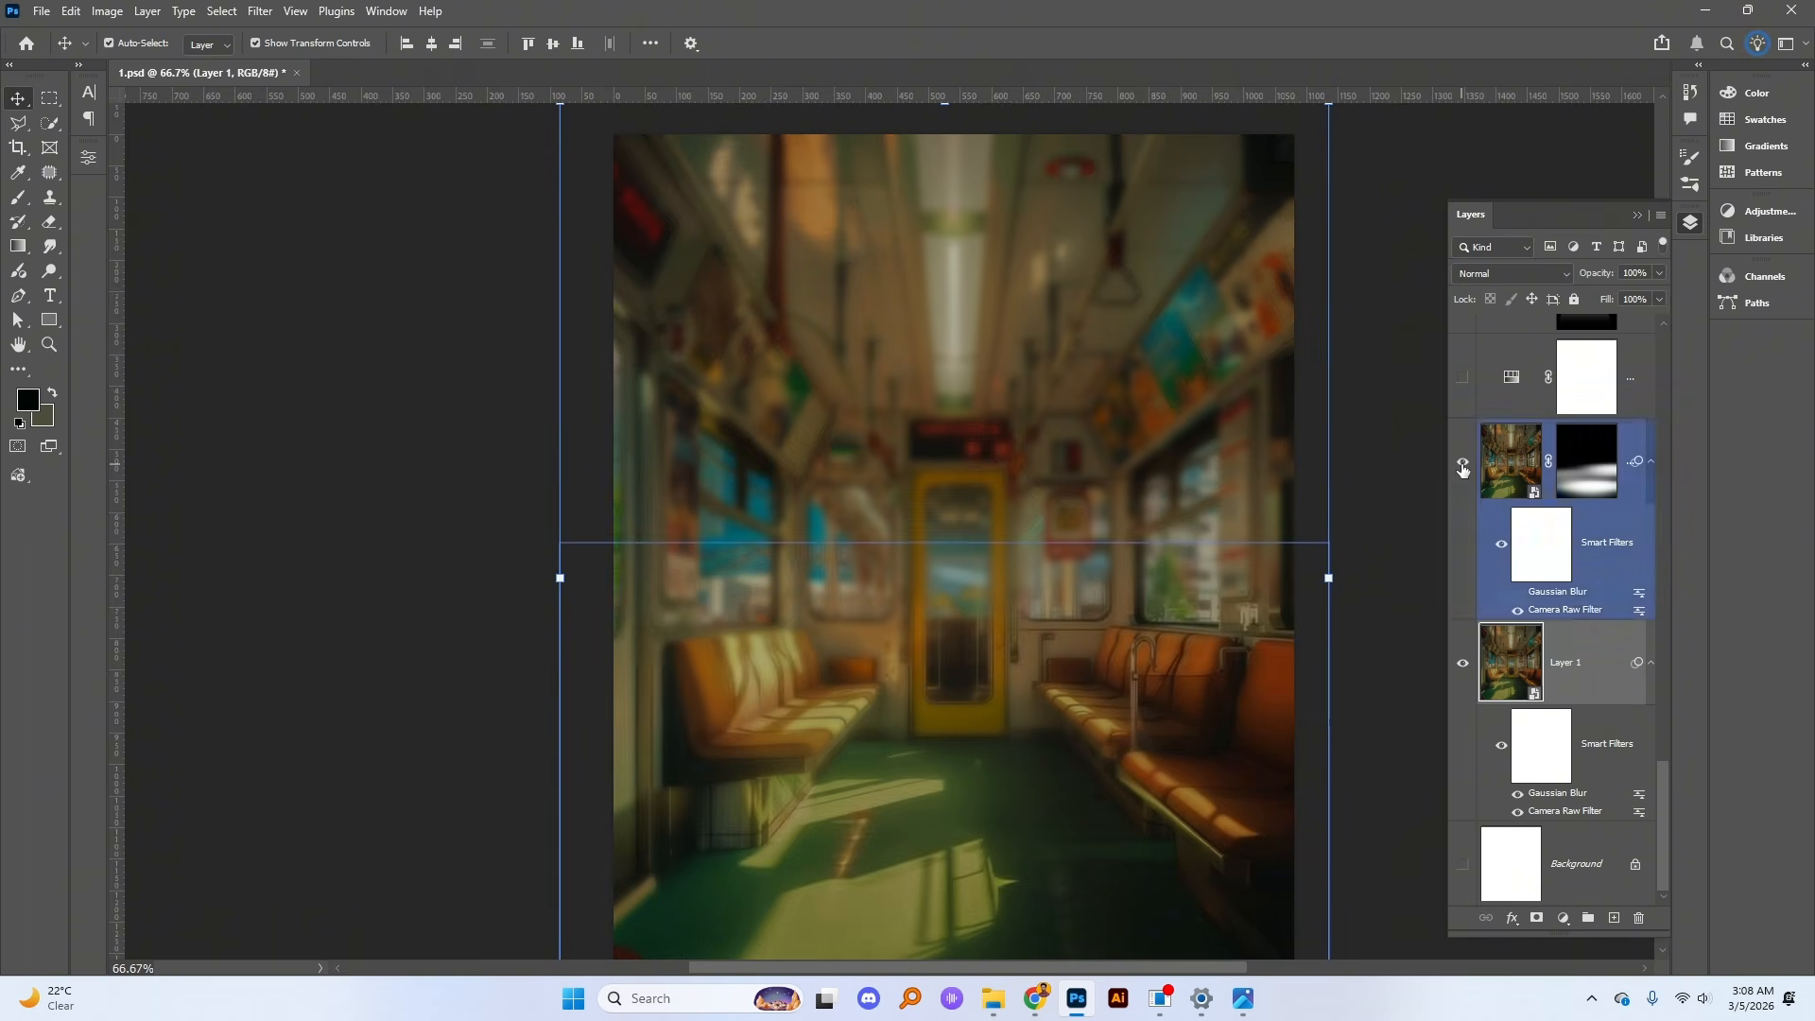
Step: Compare the masked copy with and without its Camera Raw filter while its layer mask is temporarily disabled
left_click(1566, 474, "shift")
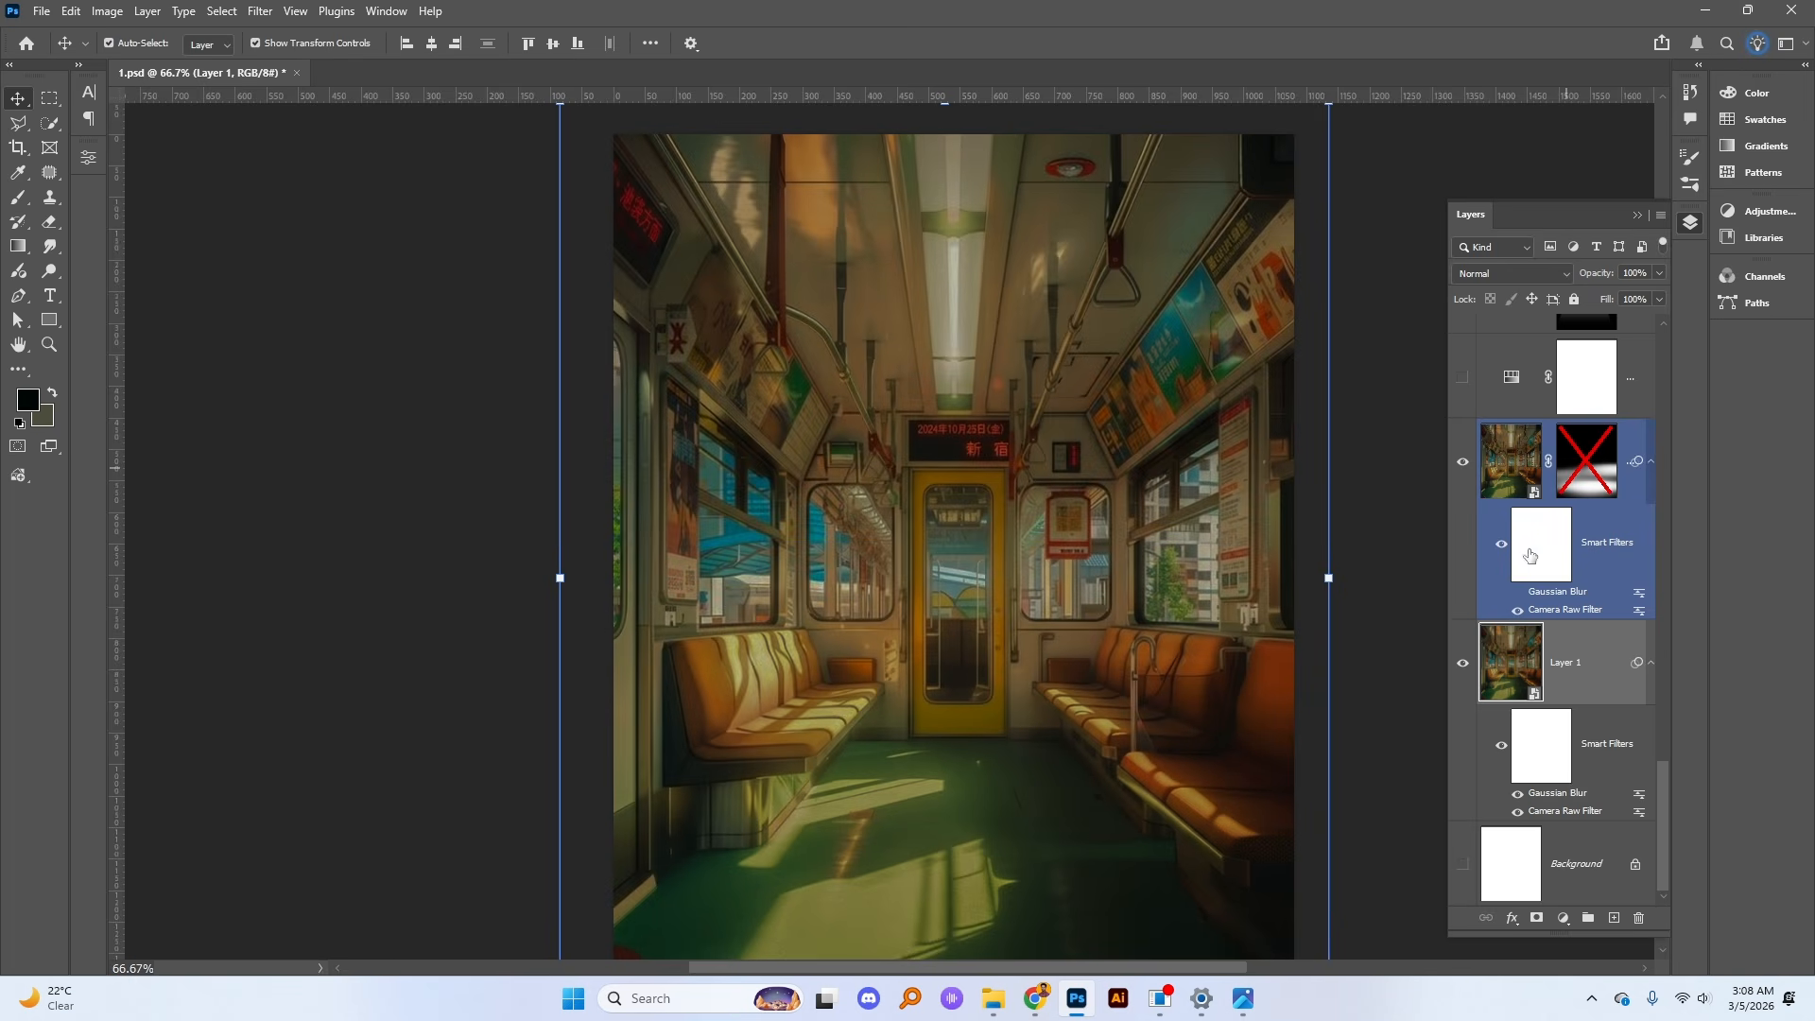
left_click(1517, 611)
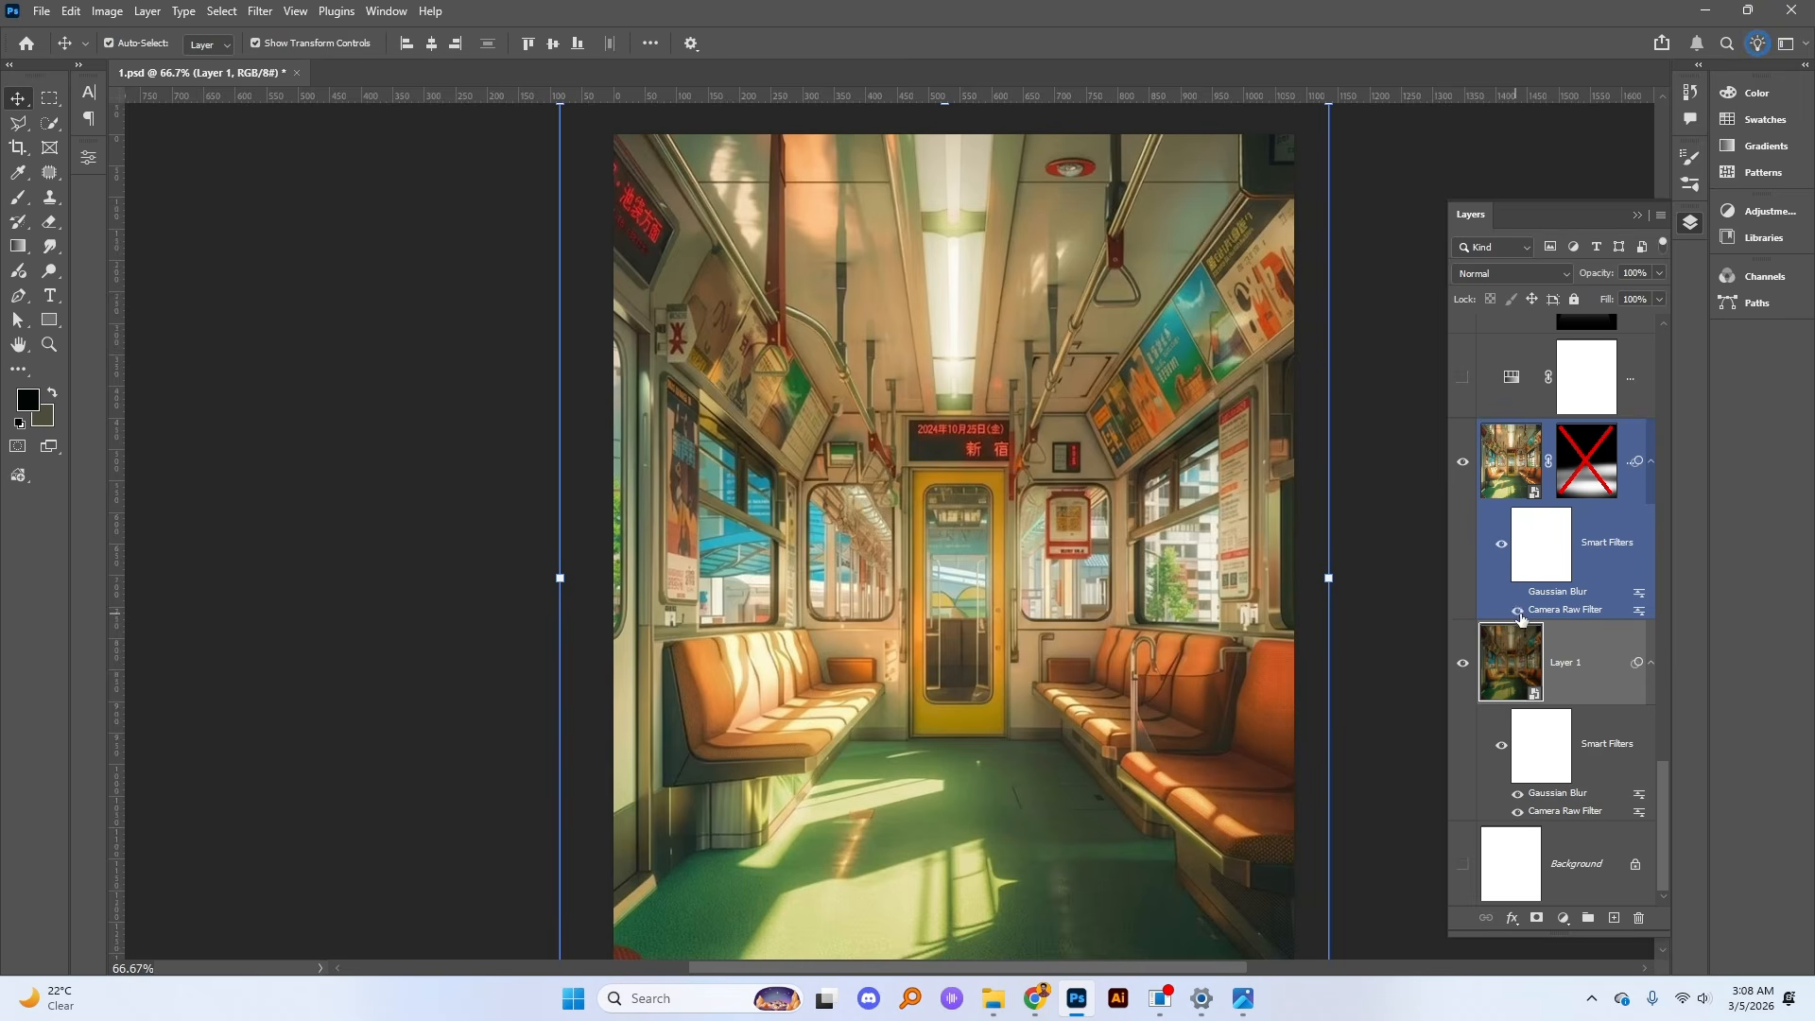
left_click(1517, 611)
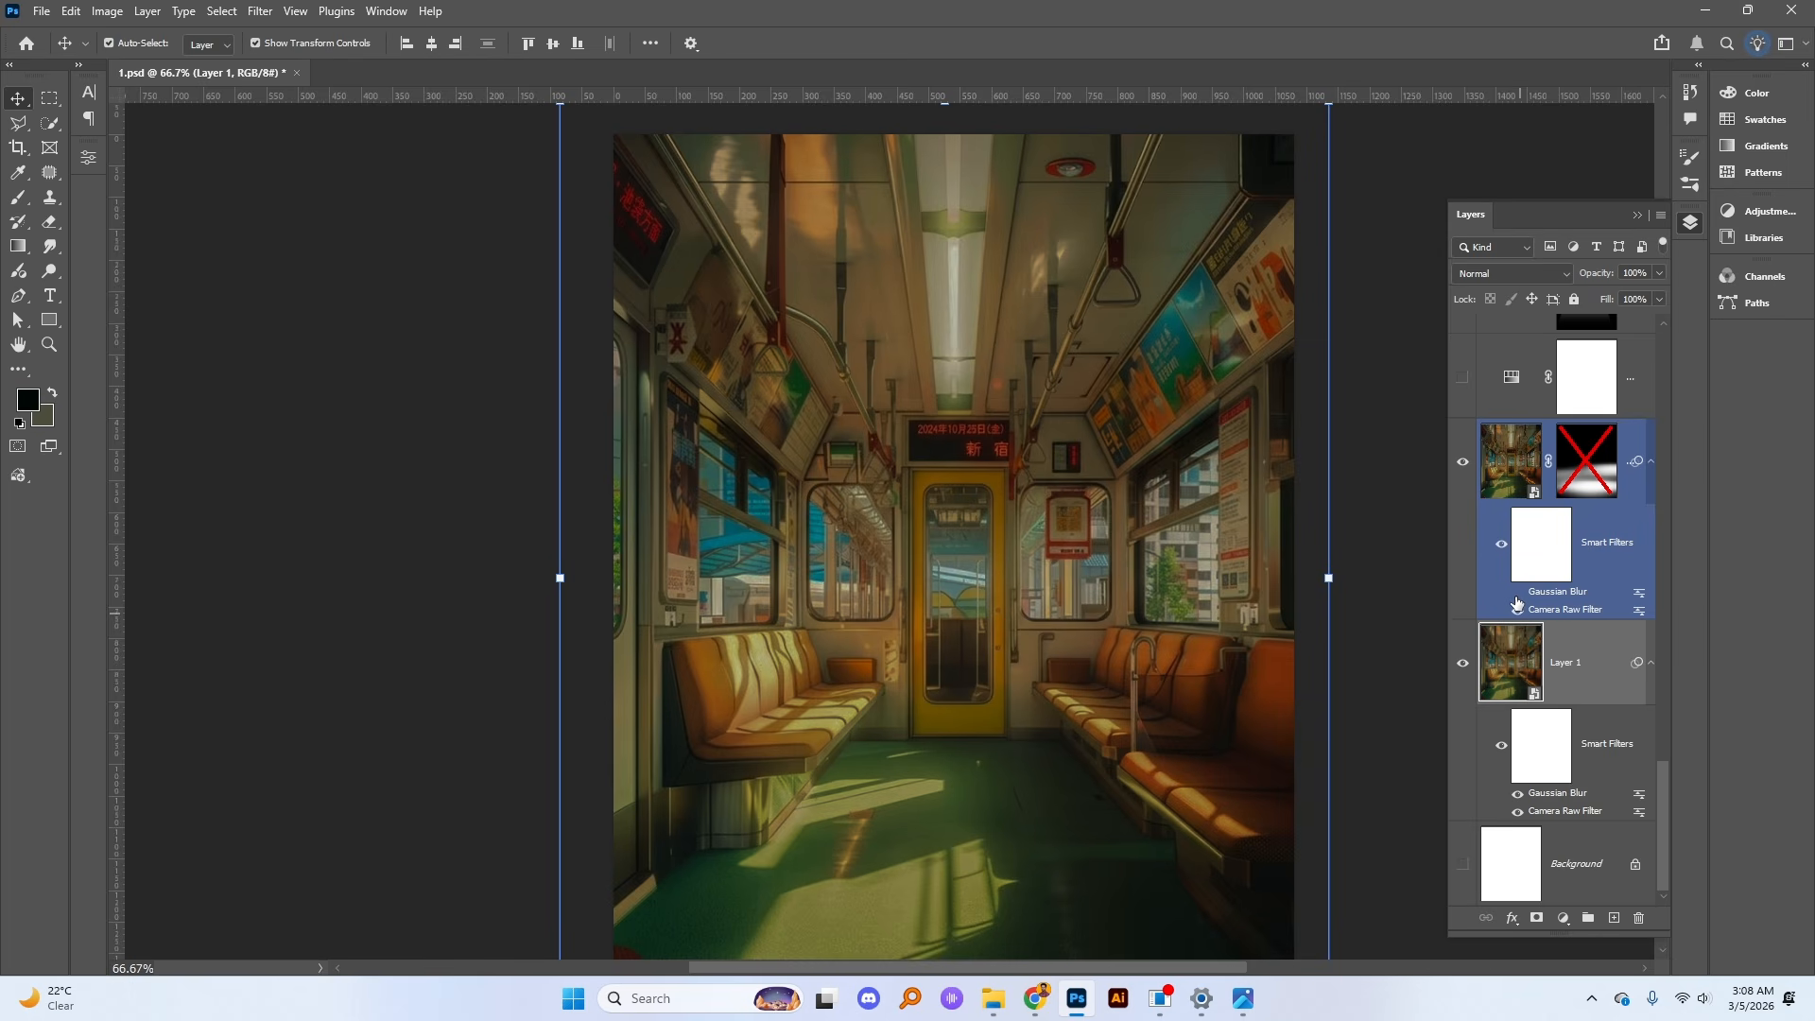
left_click(1574, 483, "shift")
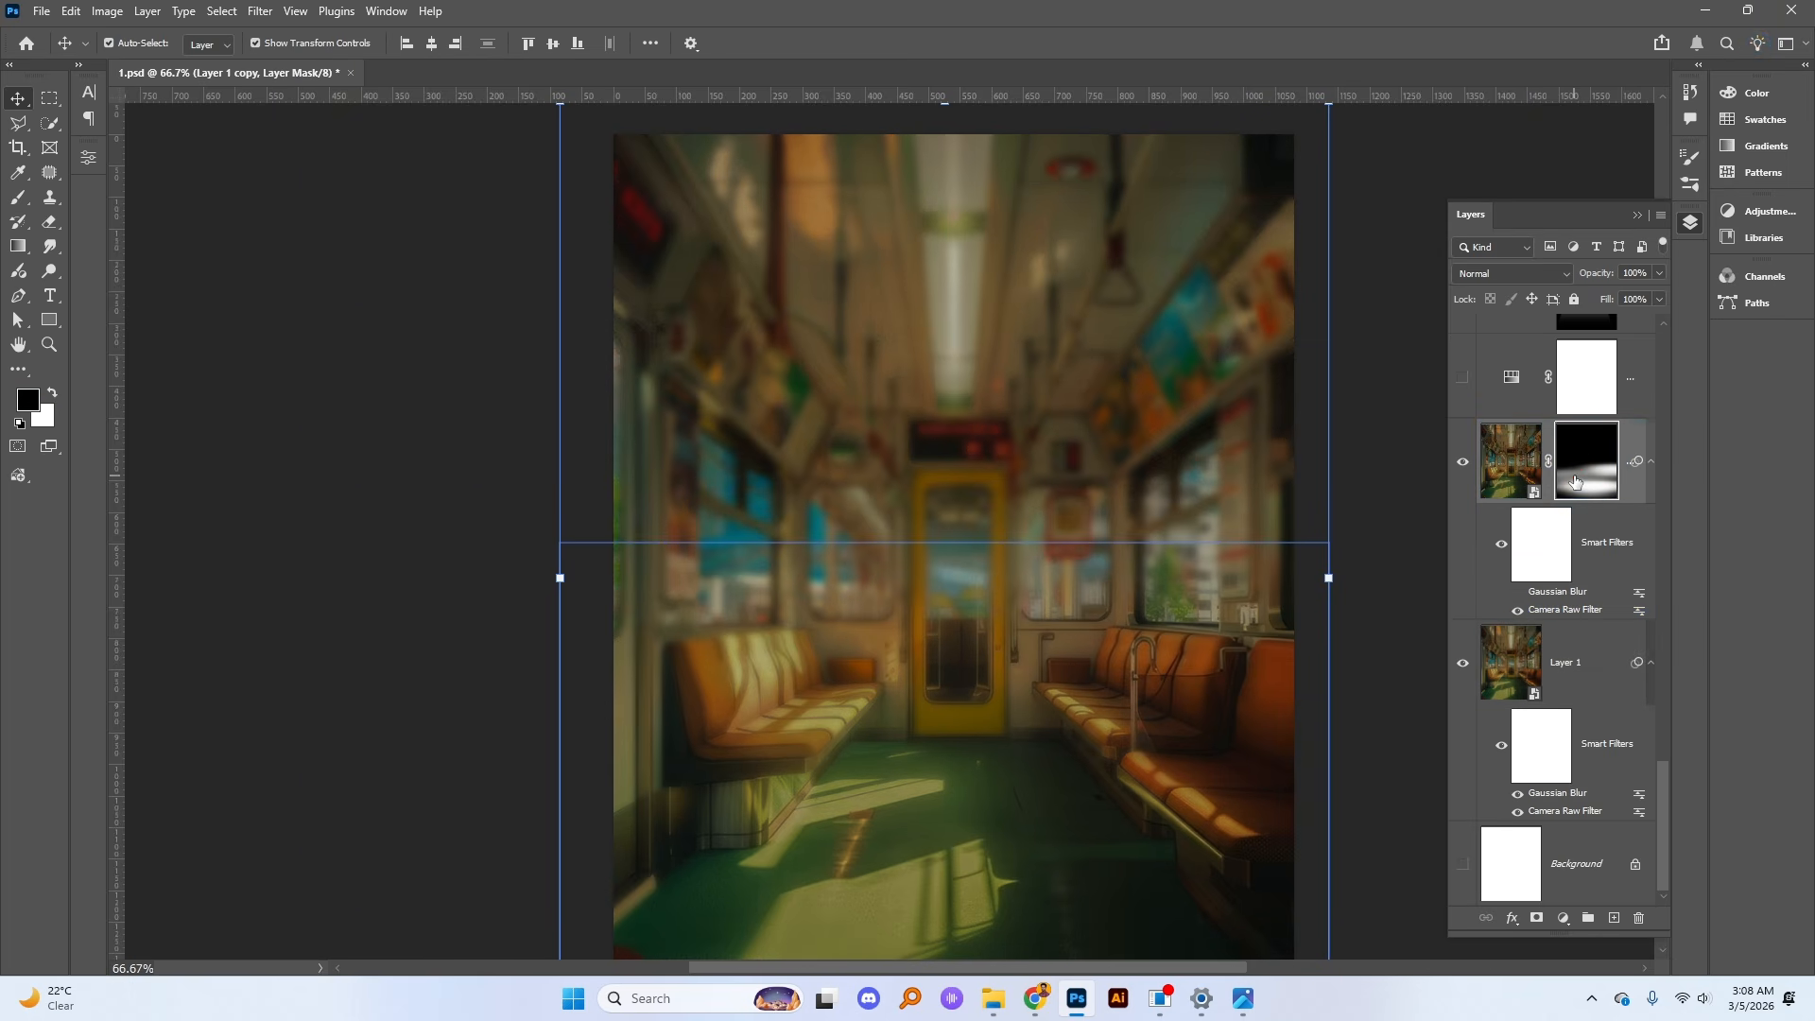
Step: Set the brush to about 315 px and hide the Camera Raw filter on the masked copy, inspecting it with the mask disabled
key("b")
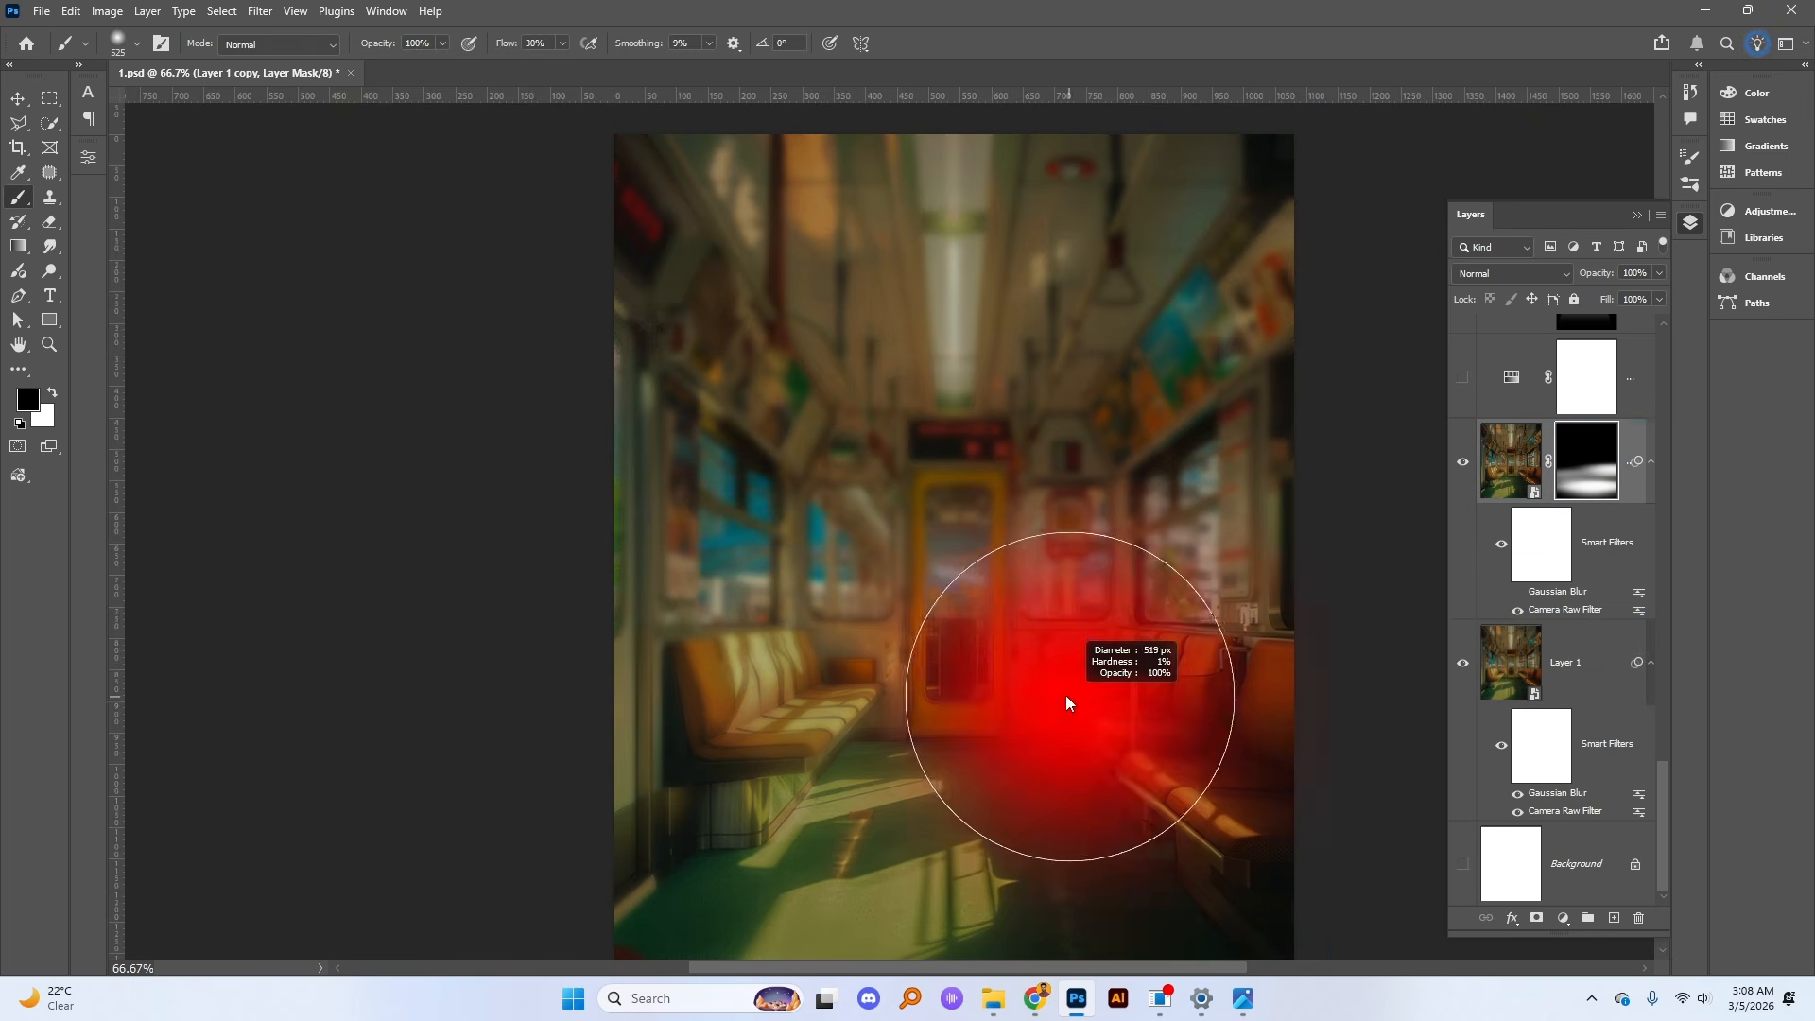
right_click(801, 753, "alt")
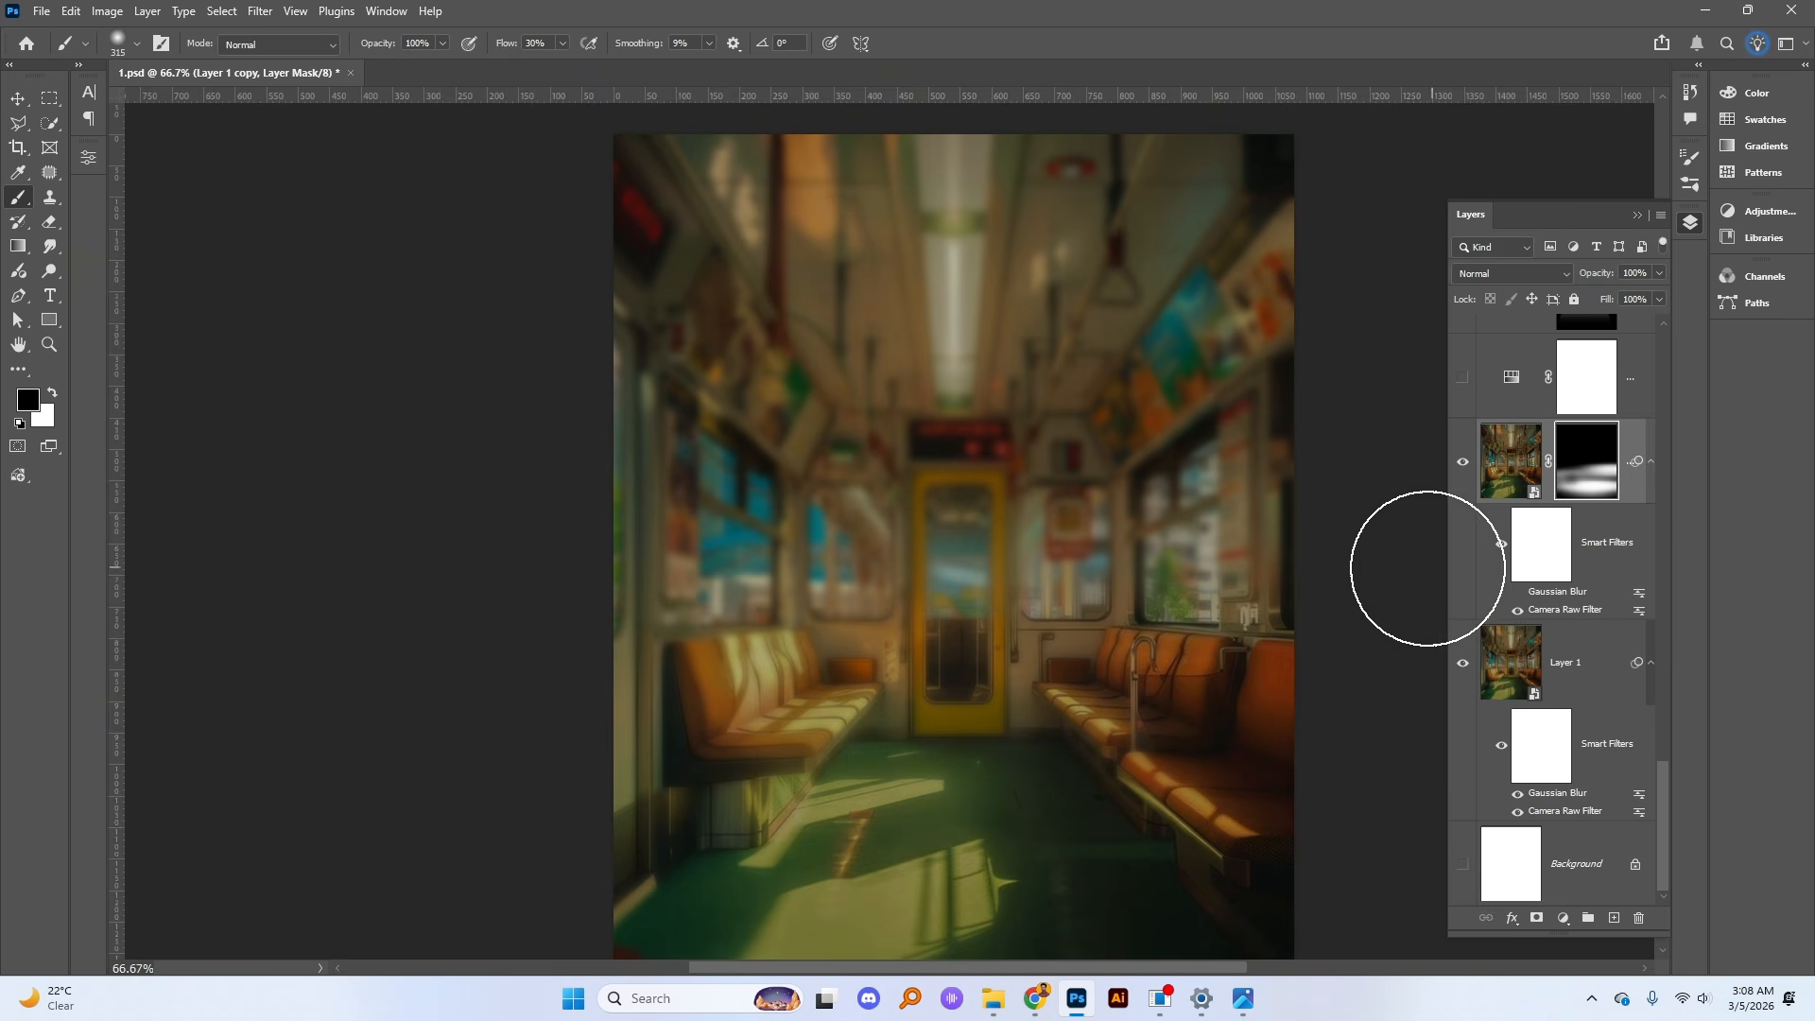
left_click(1510, 460)
left_click(1588, 484, "shift")
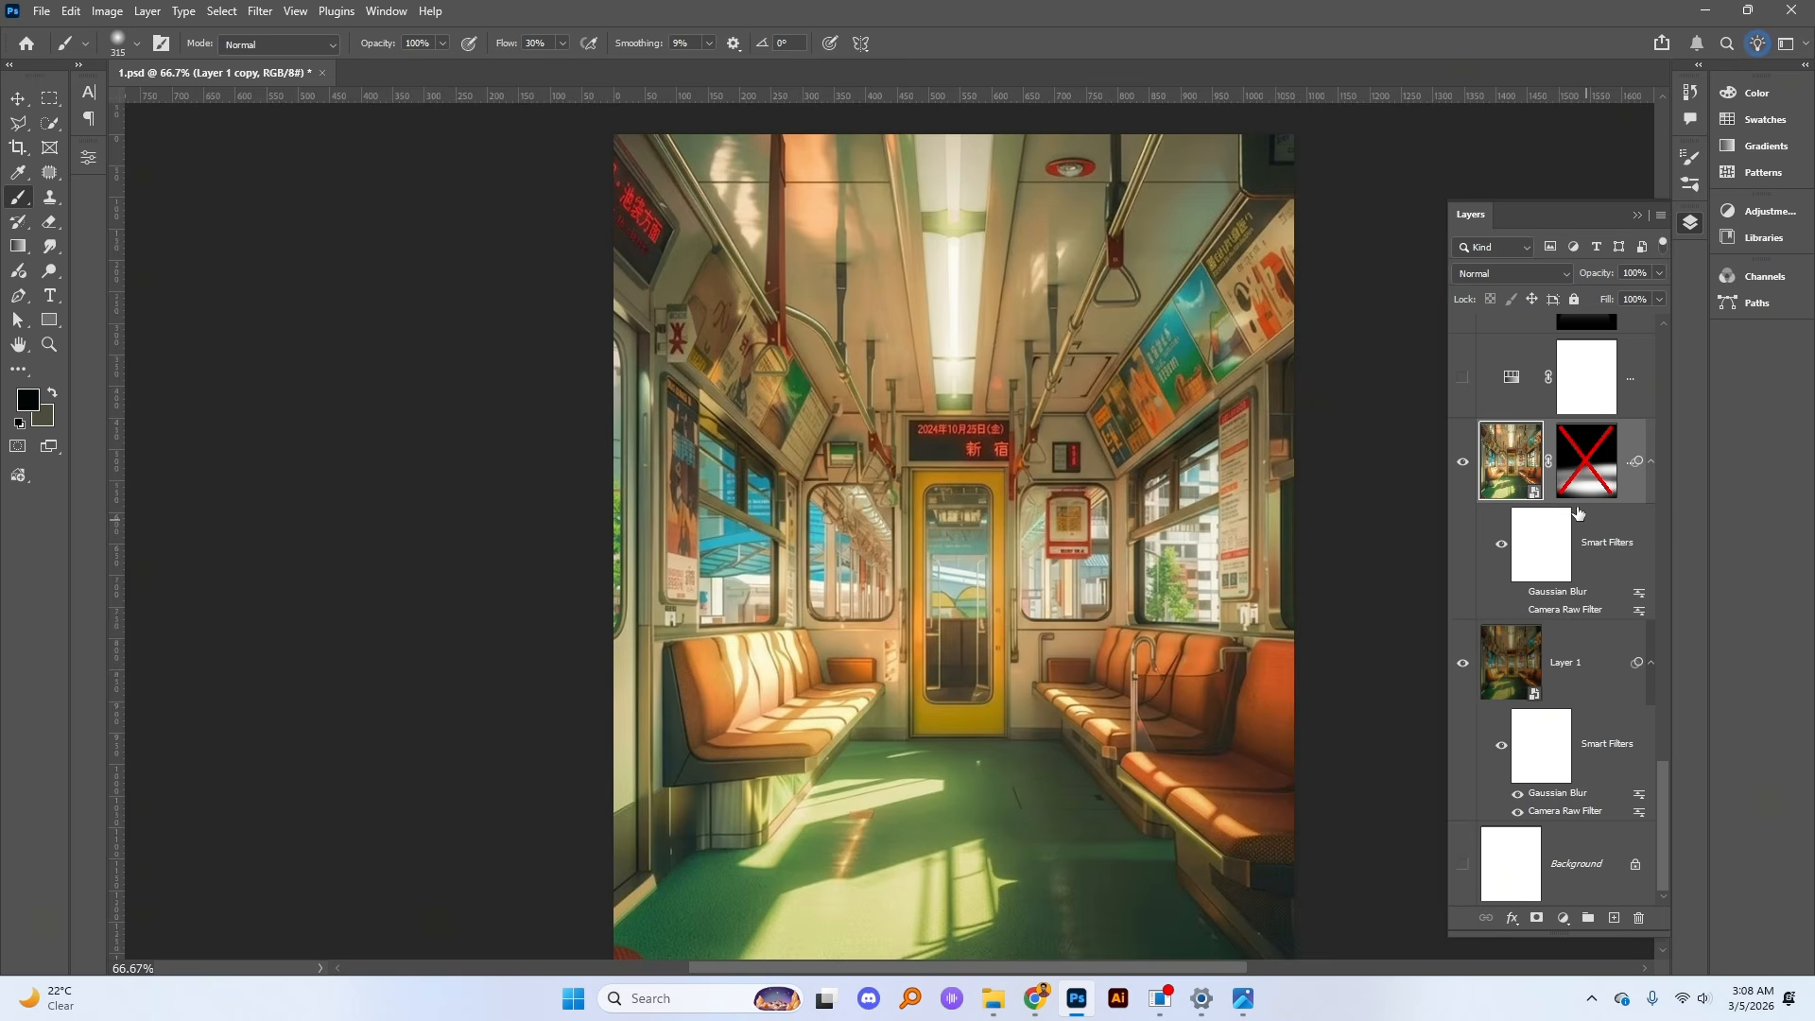
key("d")
key("x")
left_click(1588, 477, "shift")
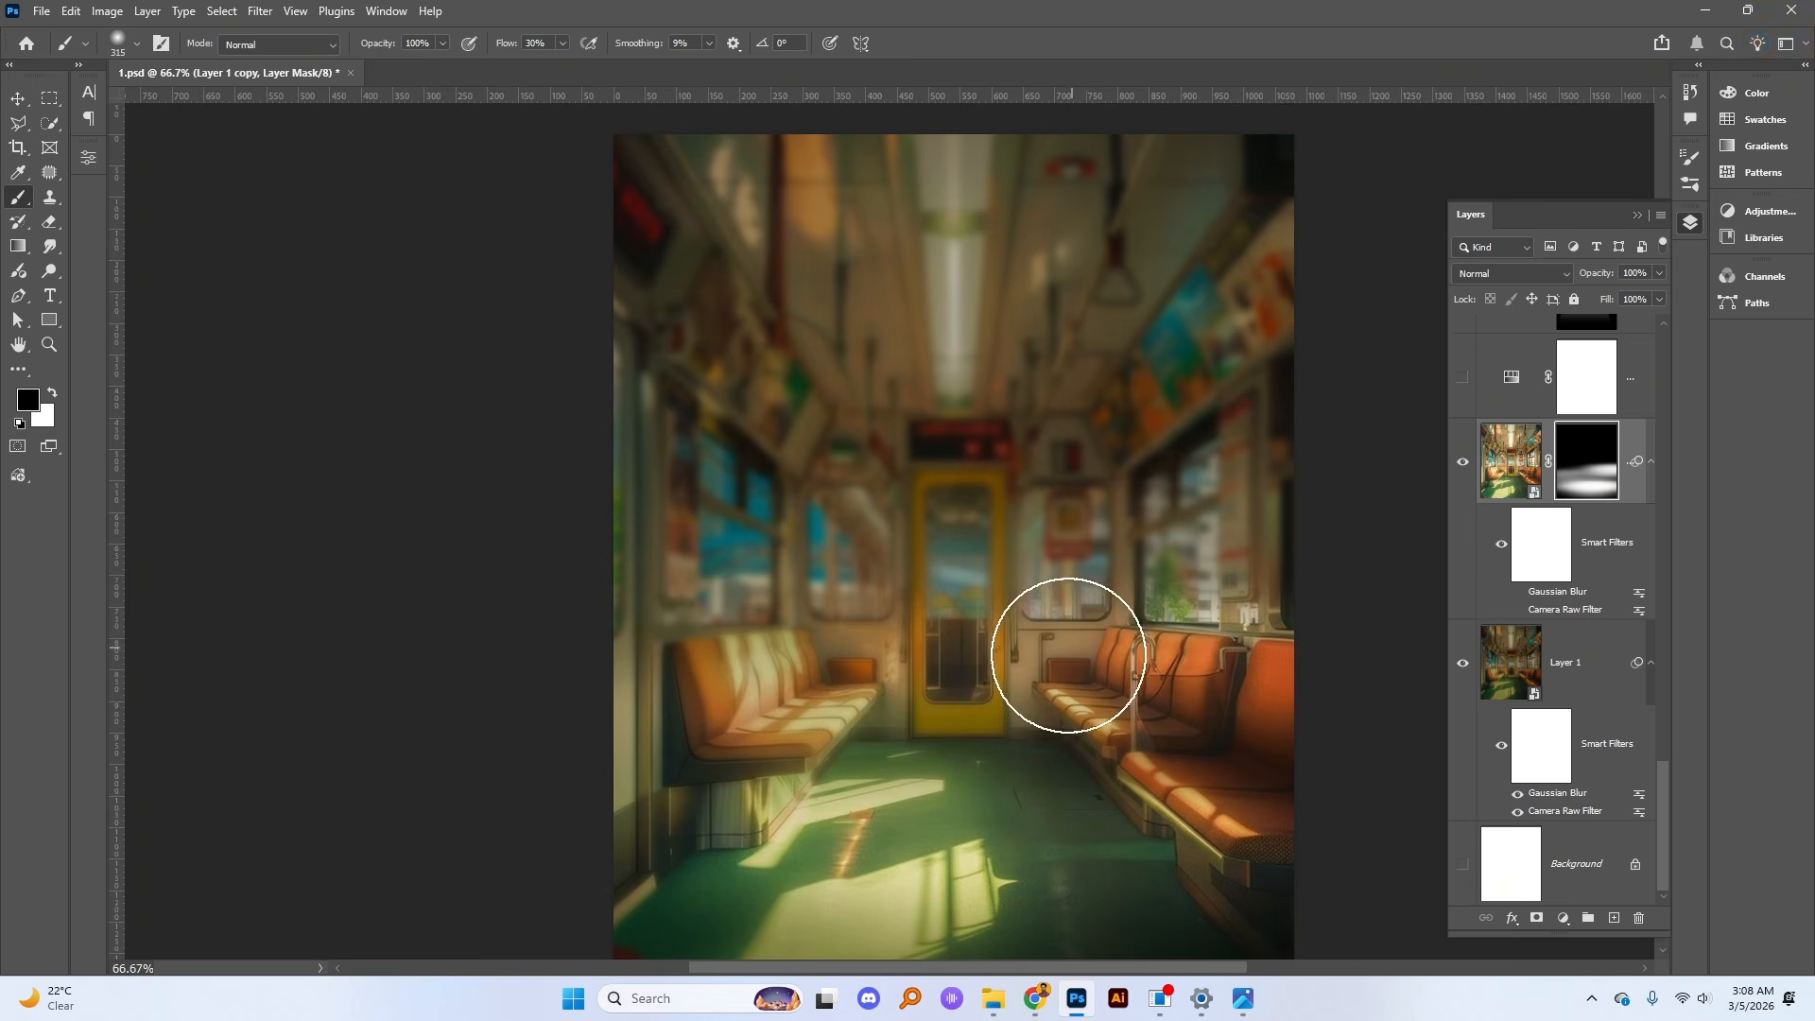
Step: Paint white on the copy's mask to reveal the sharp seats and floor, undoing the excess strokes higher up
mouse_move(943, 753)
left_mouse_down()
mouse_move(617, 737)
mouse_move(723, 710)
mouse_move(677, 598)
mouse_move(662, 450)
mouse_move(663, 493)
mouse_move(729, 486)
mouse_move(762, 306)
mouse_move(913, 400)
mouse_move(1046, 662)
mouse_move(1234, 761)
mouse_move(1277, 452)
left_mouse_up()
key("ctrl+z")
key("ctrl+z")
key("ctrl+z")
key("ctrl+z")
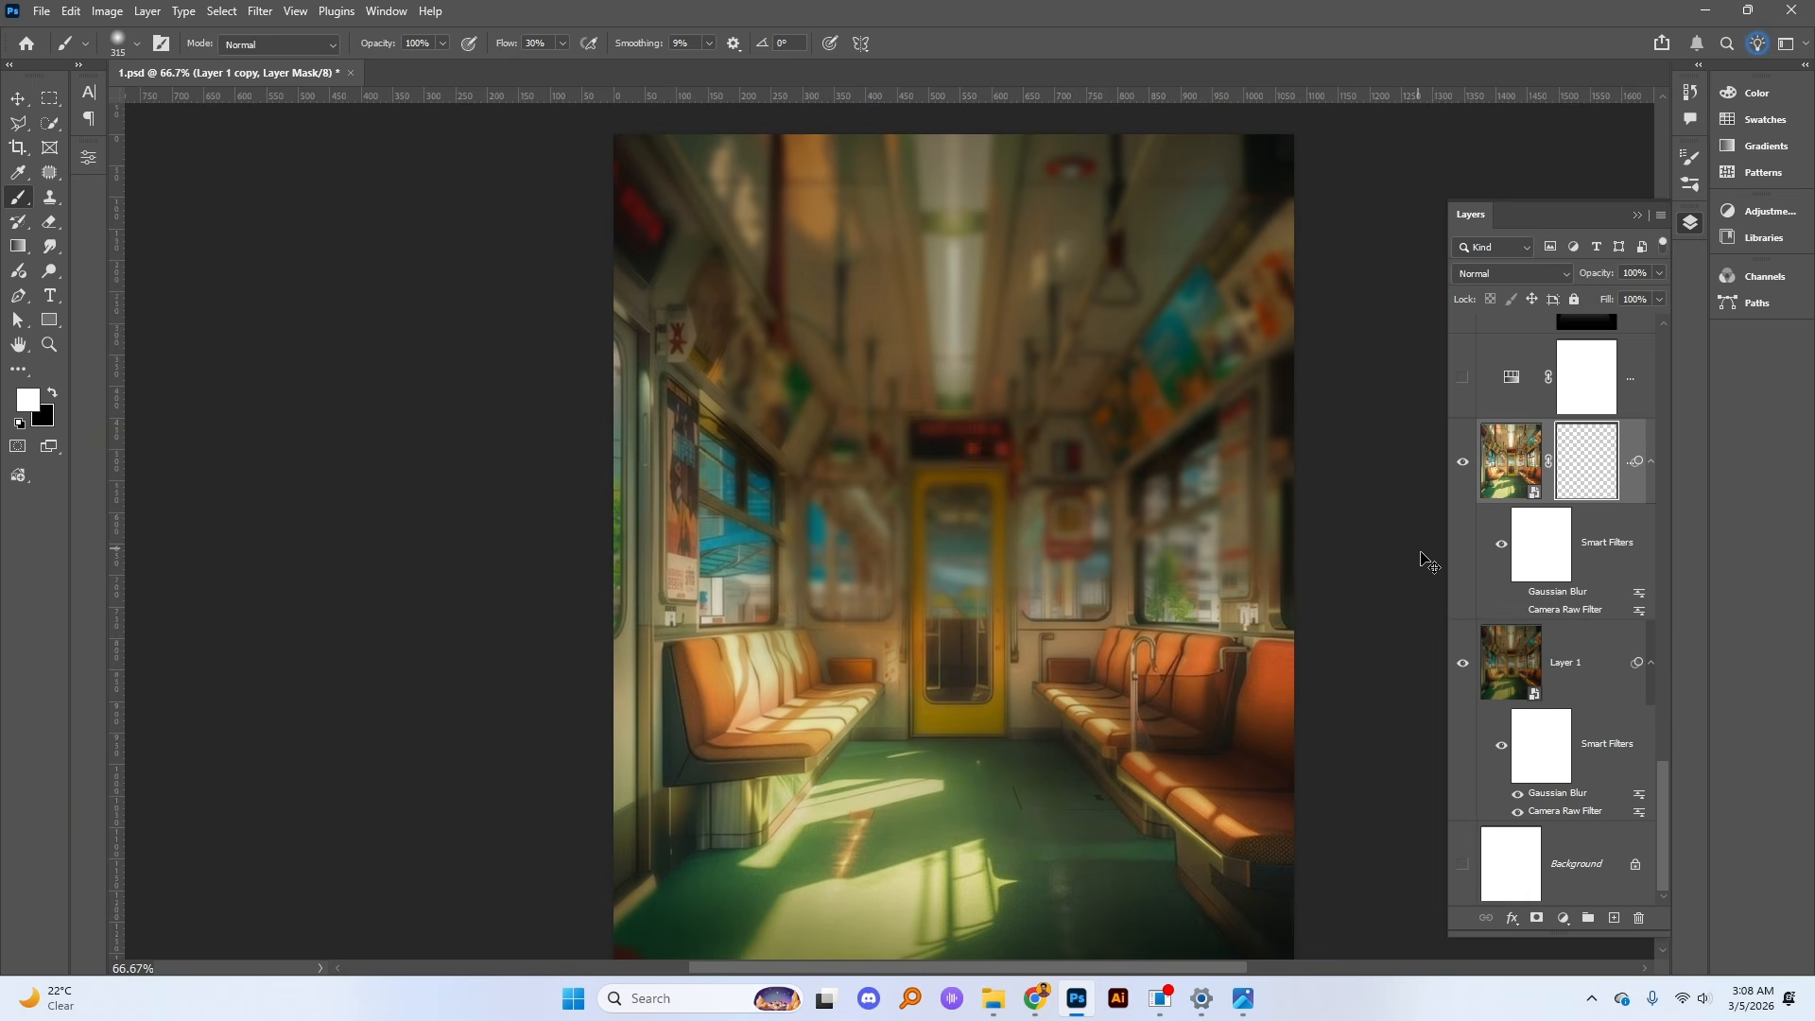
Step: Show the Hue/Saturation adjustment layer and set its saturation to 64
scroll(1493, 518, "up", 1)
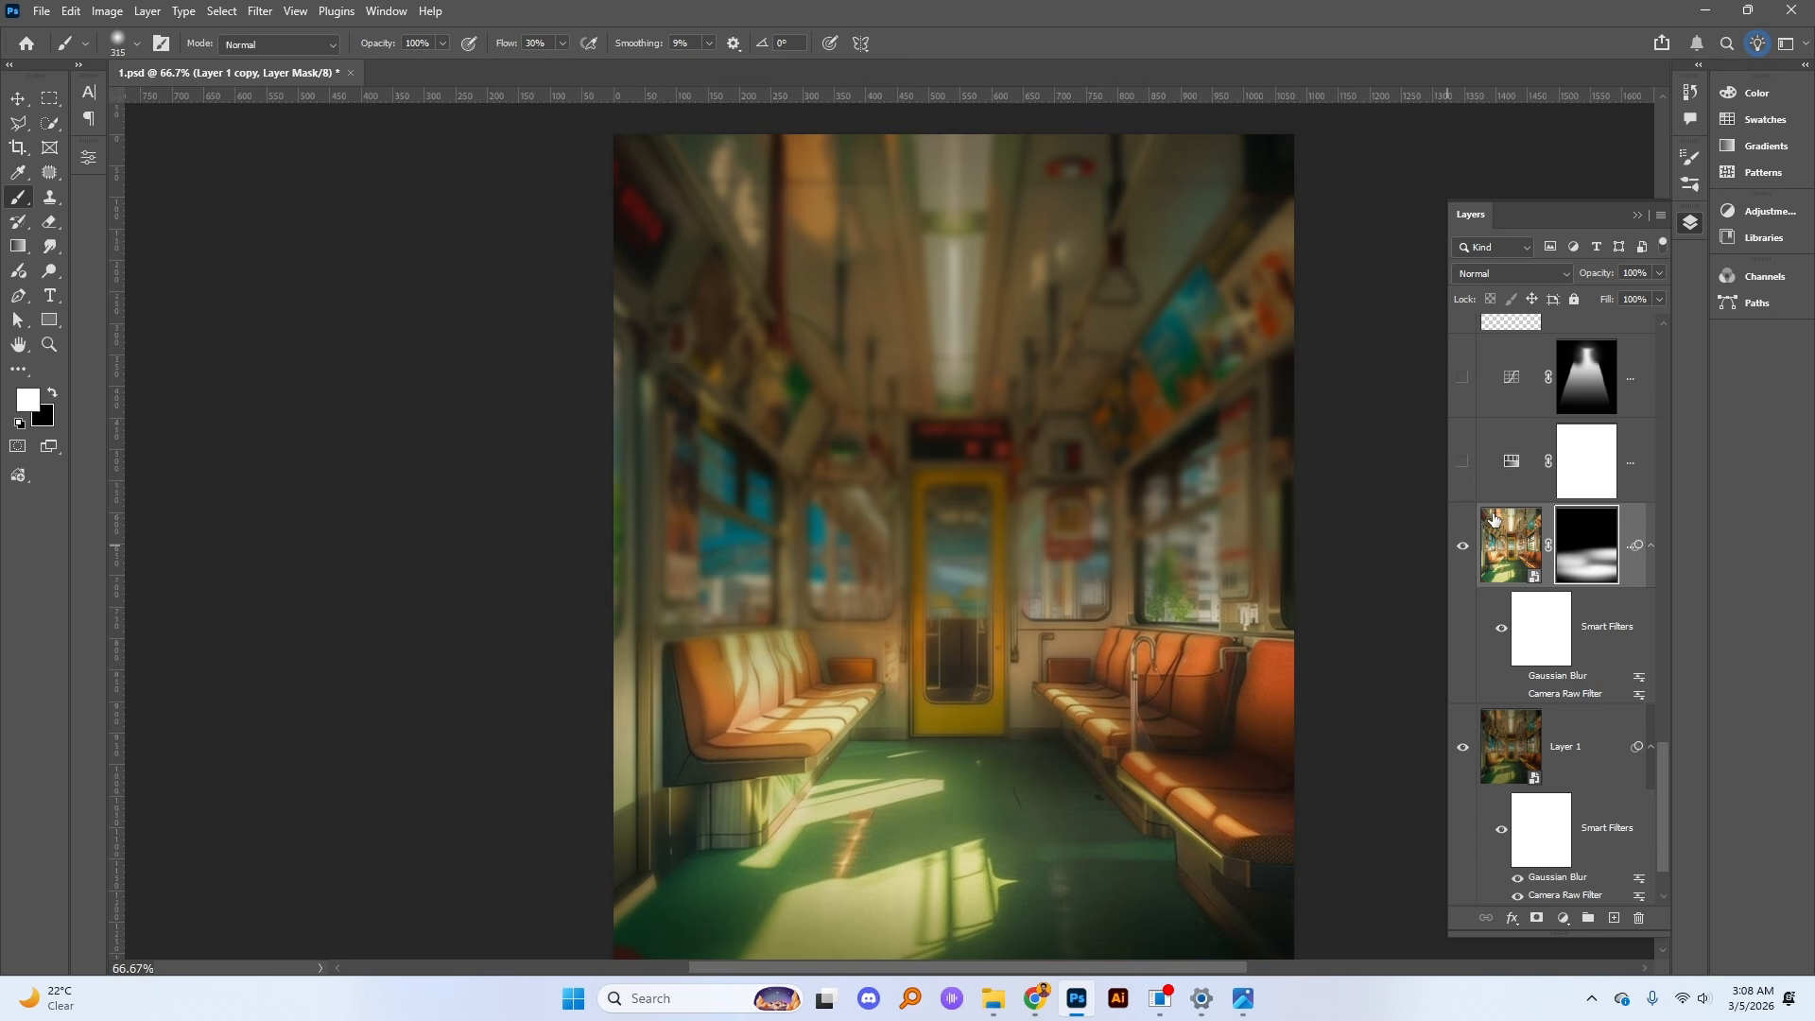
left_click(1463, 468)
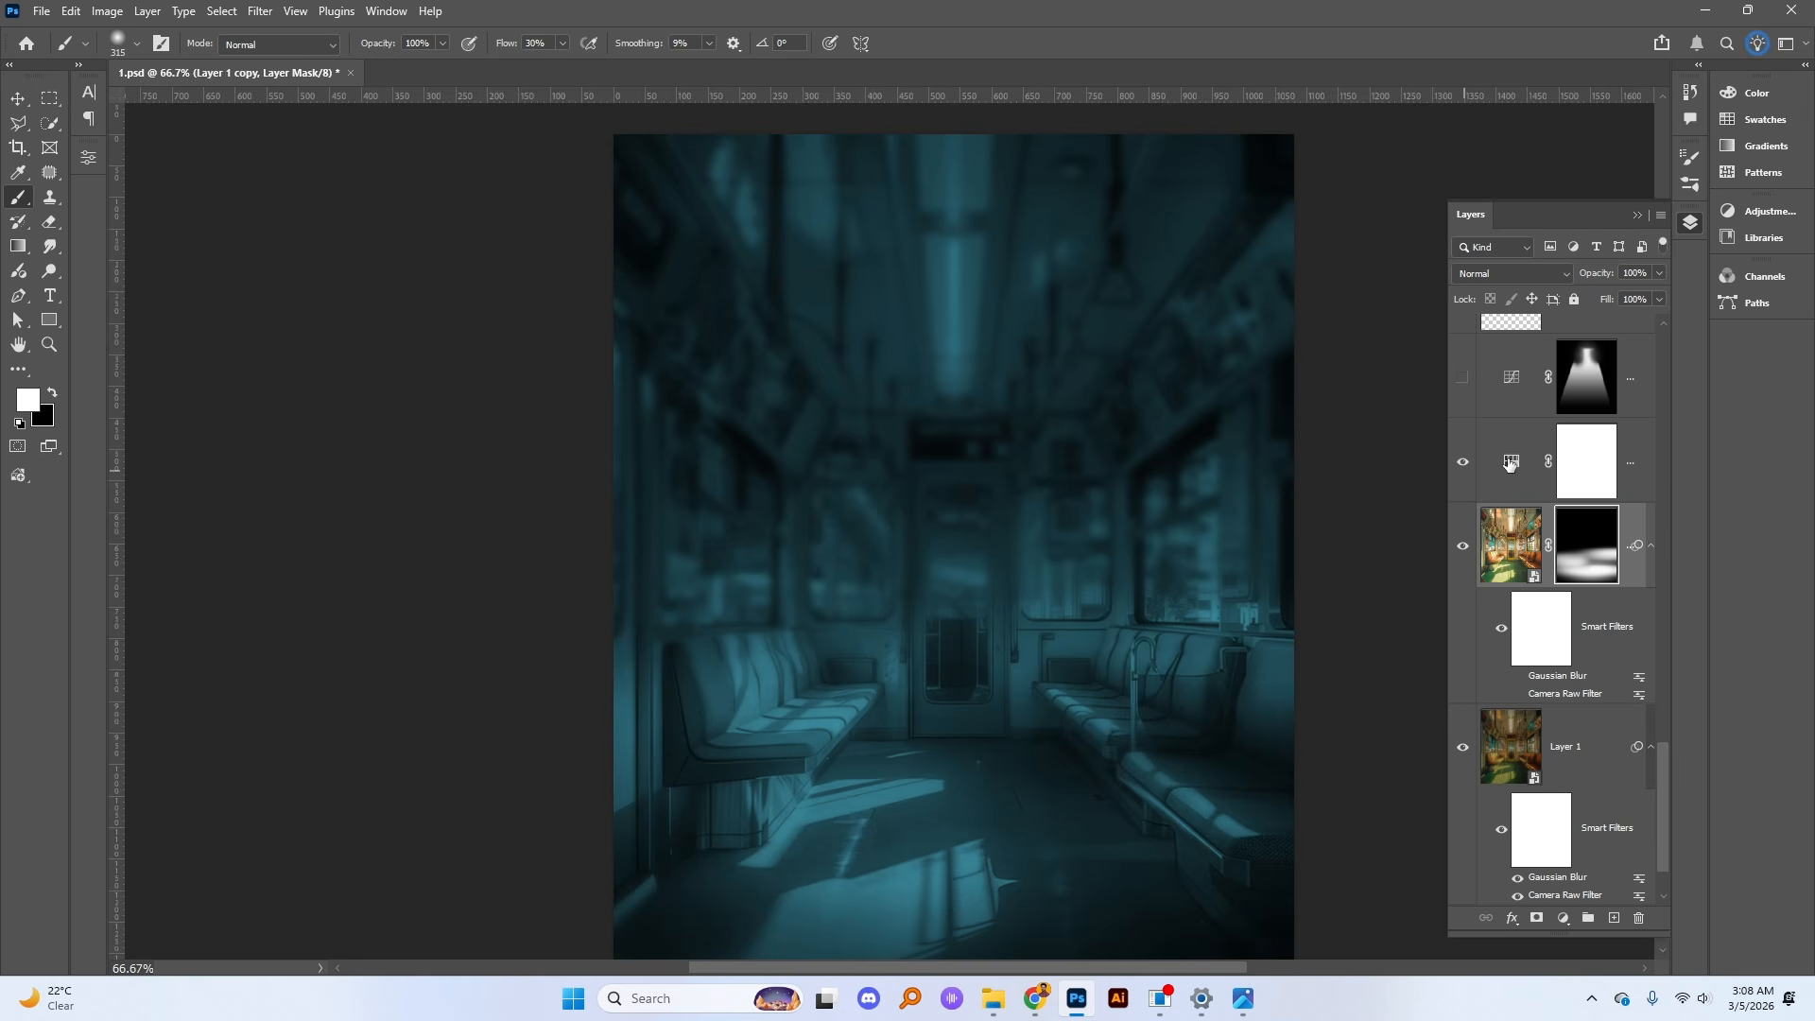
double_click(1510, 464)
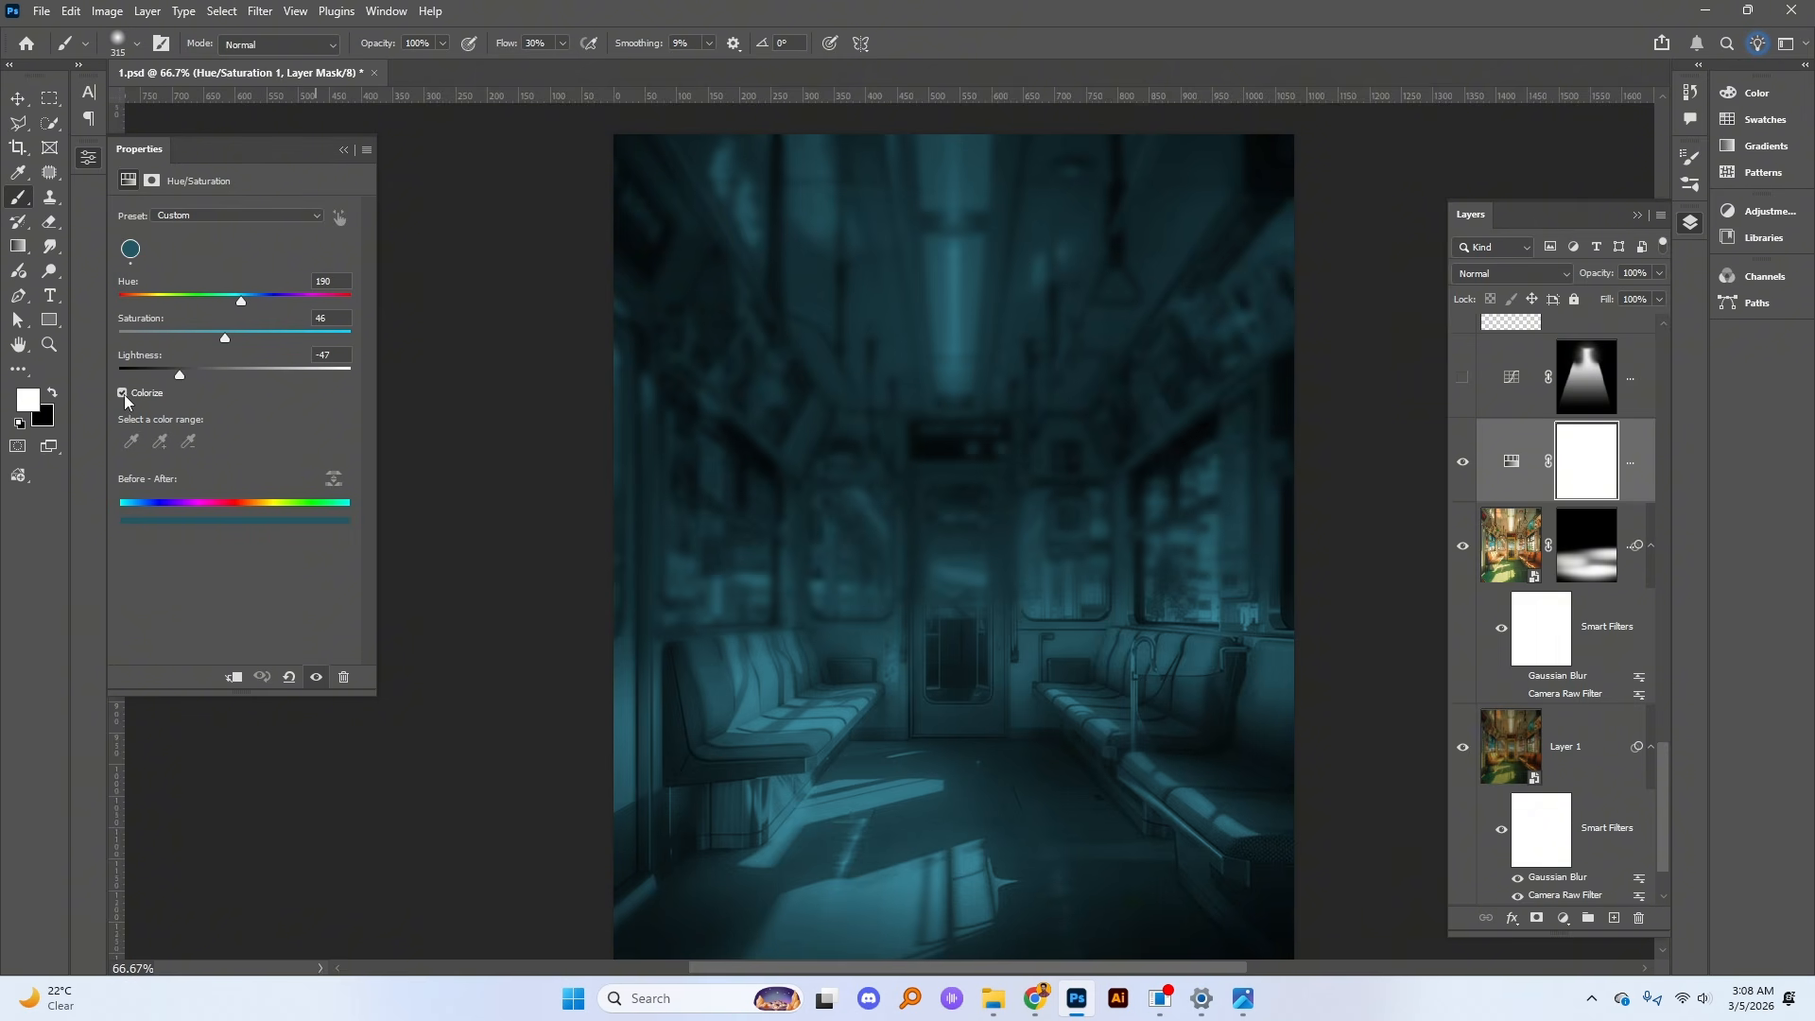
mouse_move(246, 299)
left_mouse_down()
mouse_move(292, 302)
mouse_move(149, 297)
mouse_move(242, 294)
left_mouse_up()
left_click_drag(225, 338, 253, 329)
mouse_move(263, 338)
left_mouse_down()
mouse_move(342, 339)
mouse_move(236, 348)
left_mouse_up()
key("ctrl+z")
key("v")
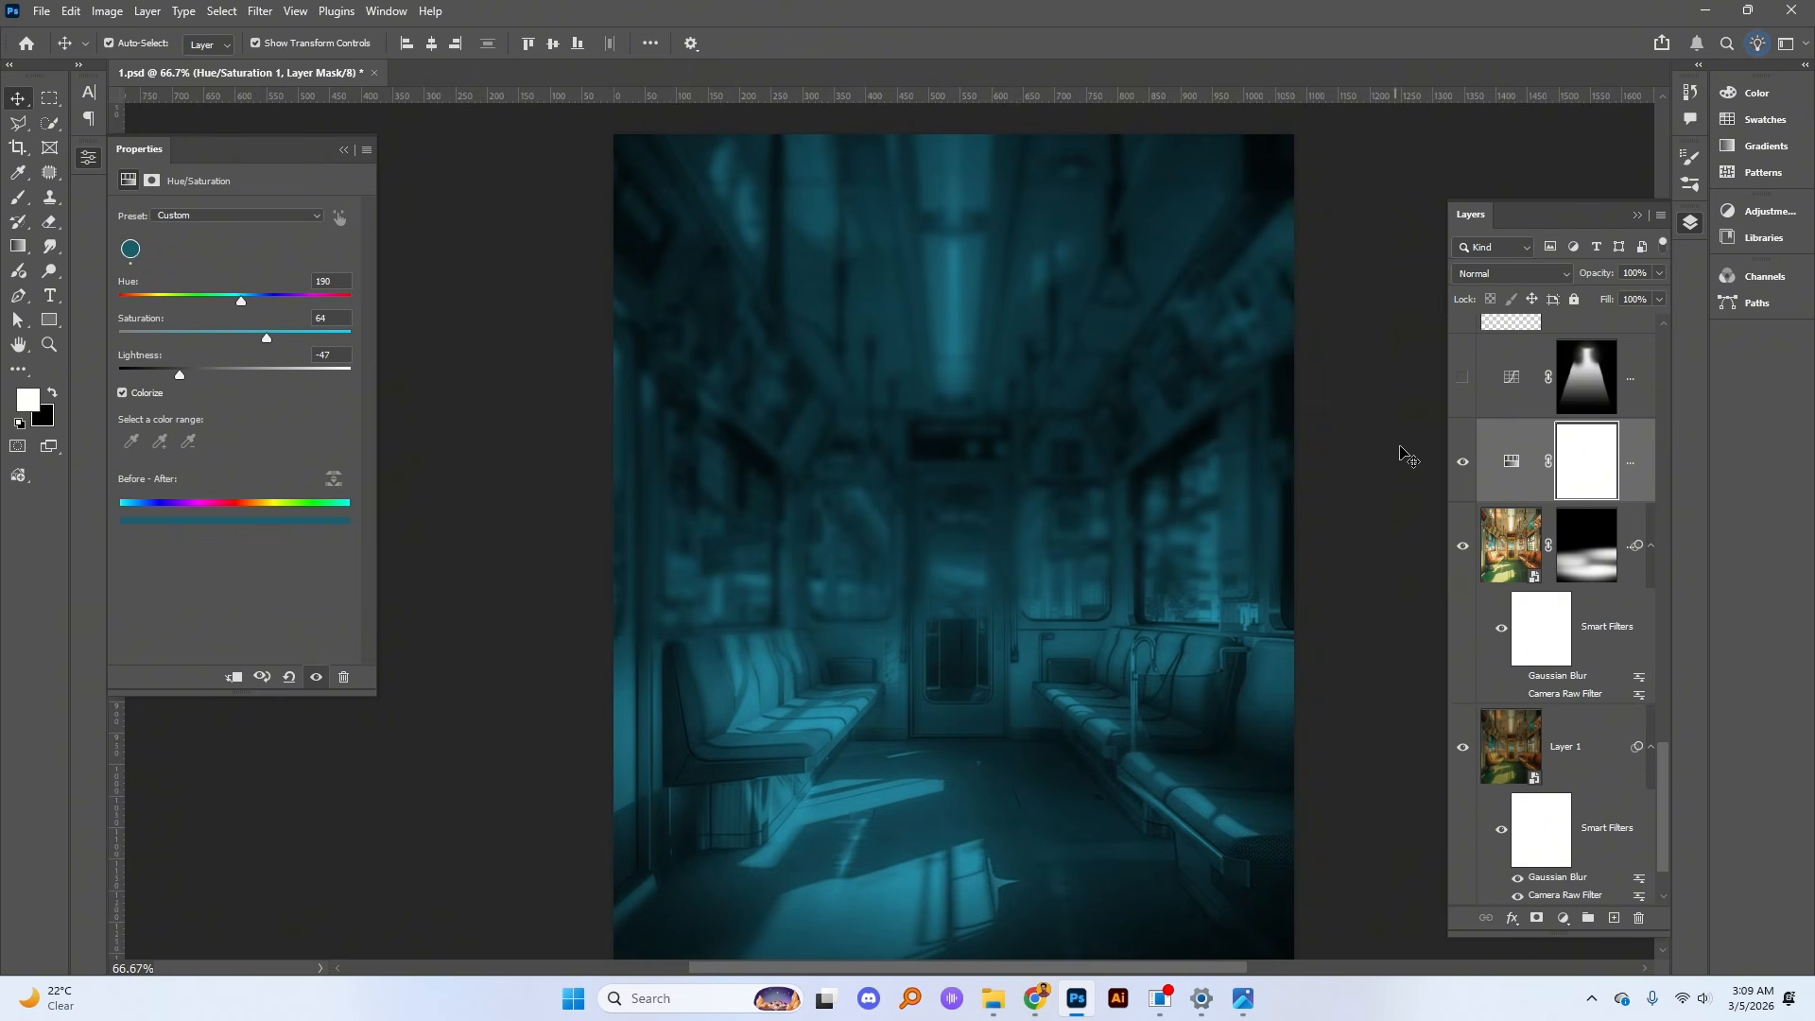
Step: Add a Curves adjustment layer with raised midtones above the Hue/Saturation layer and invert its mask to black
left_click(1465, 384)
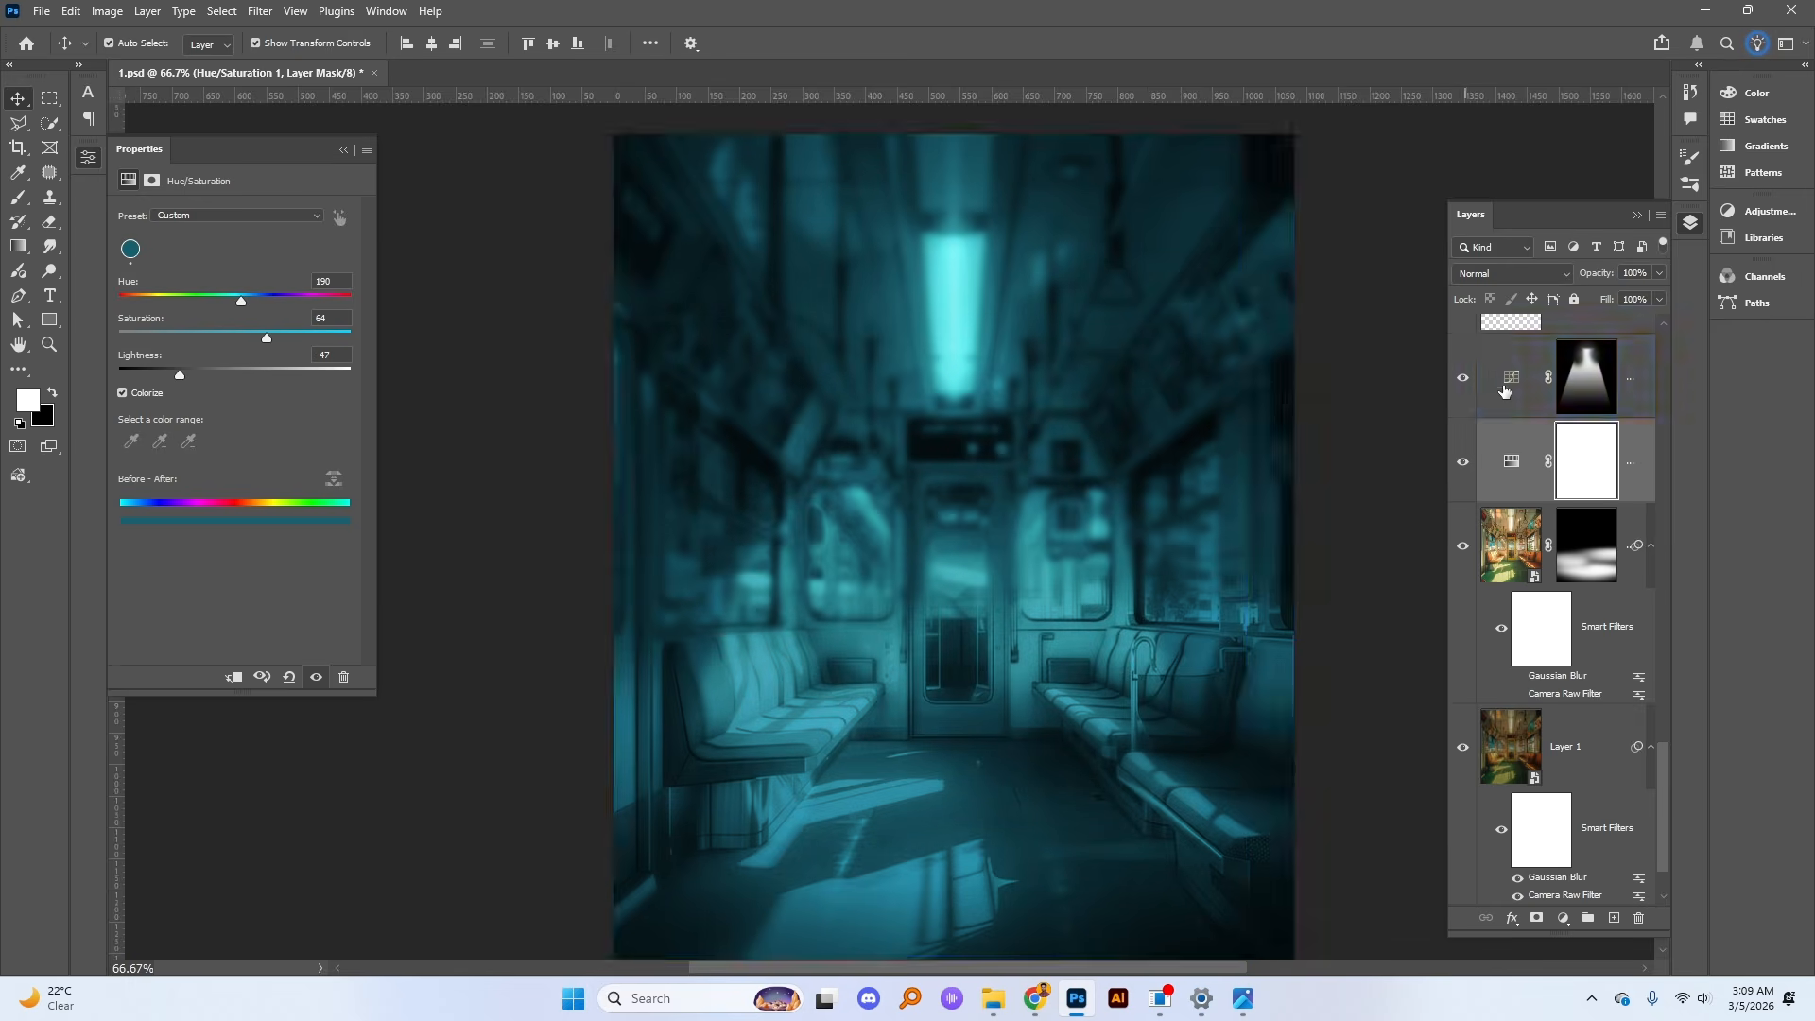
left_click(1463, 381)
left_click(1510, 460)
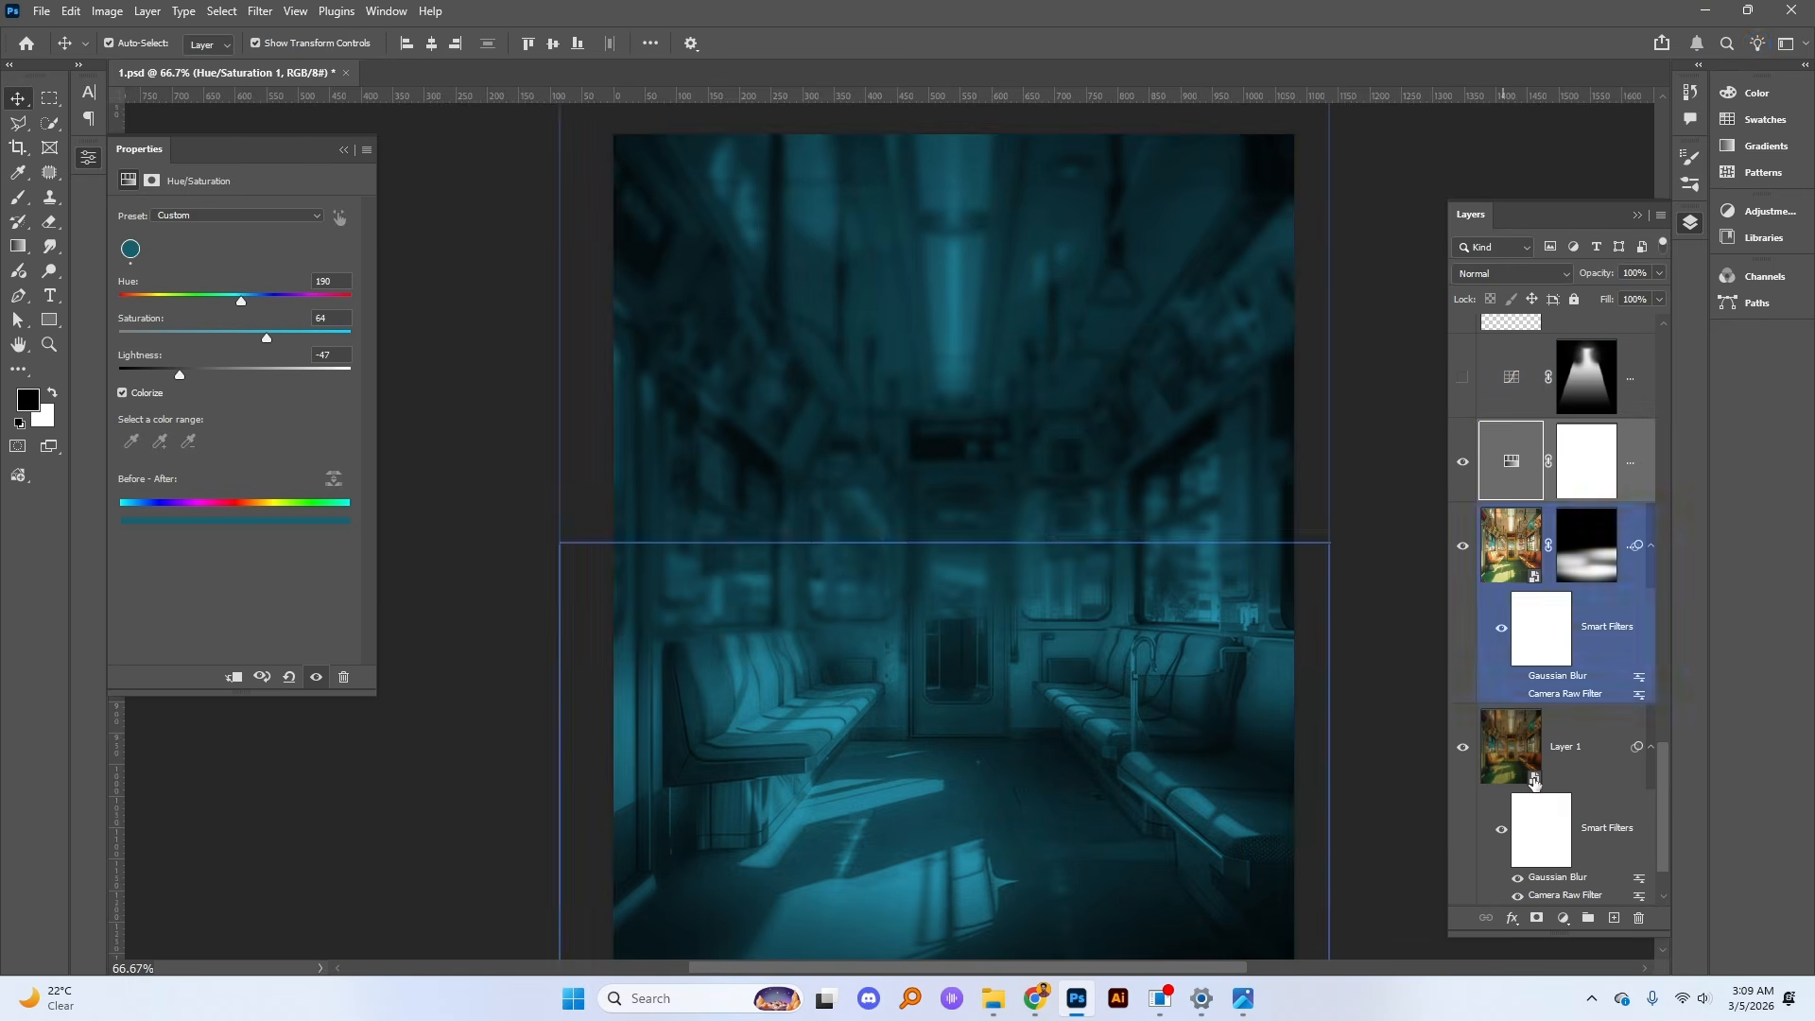
left_click(1563, 917)
left_click(1604, 639)
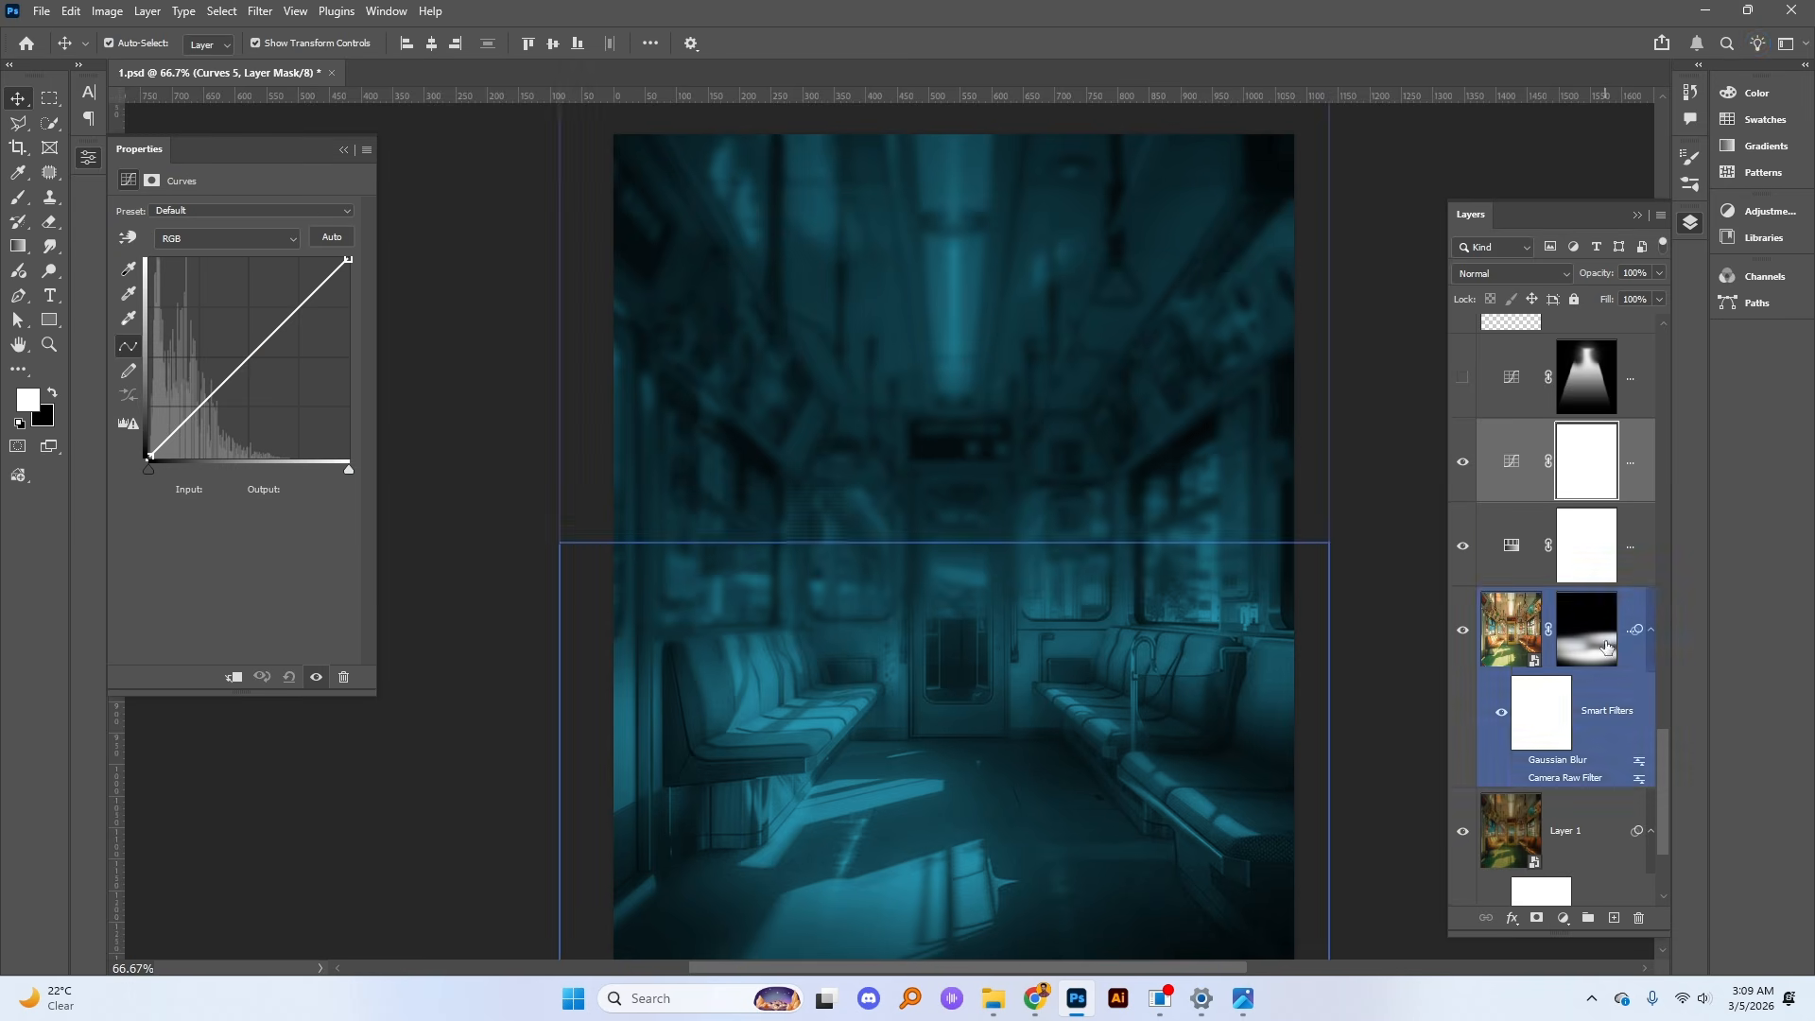
left_click_drag(236, 373, 227, 308)
left_click(1580, 463)
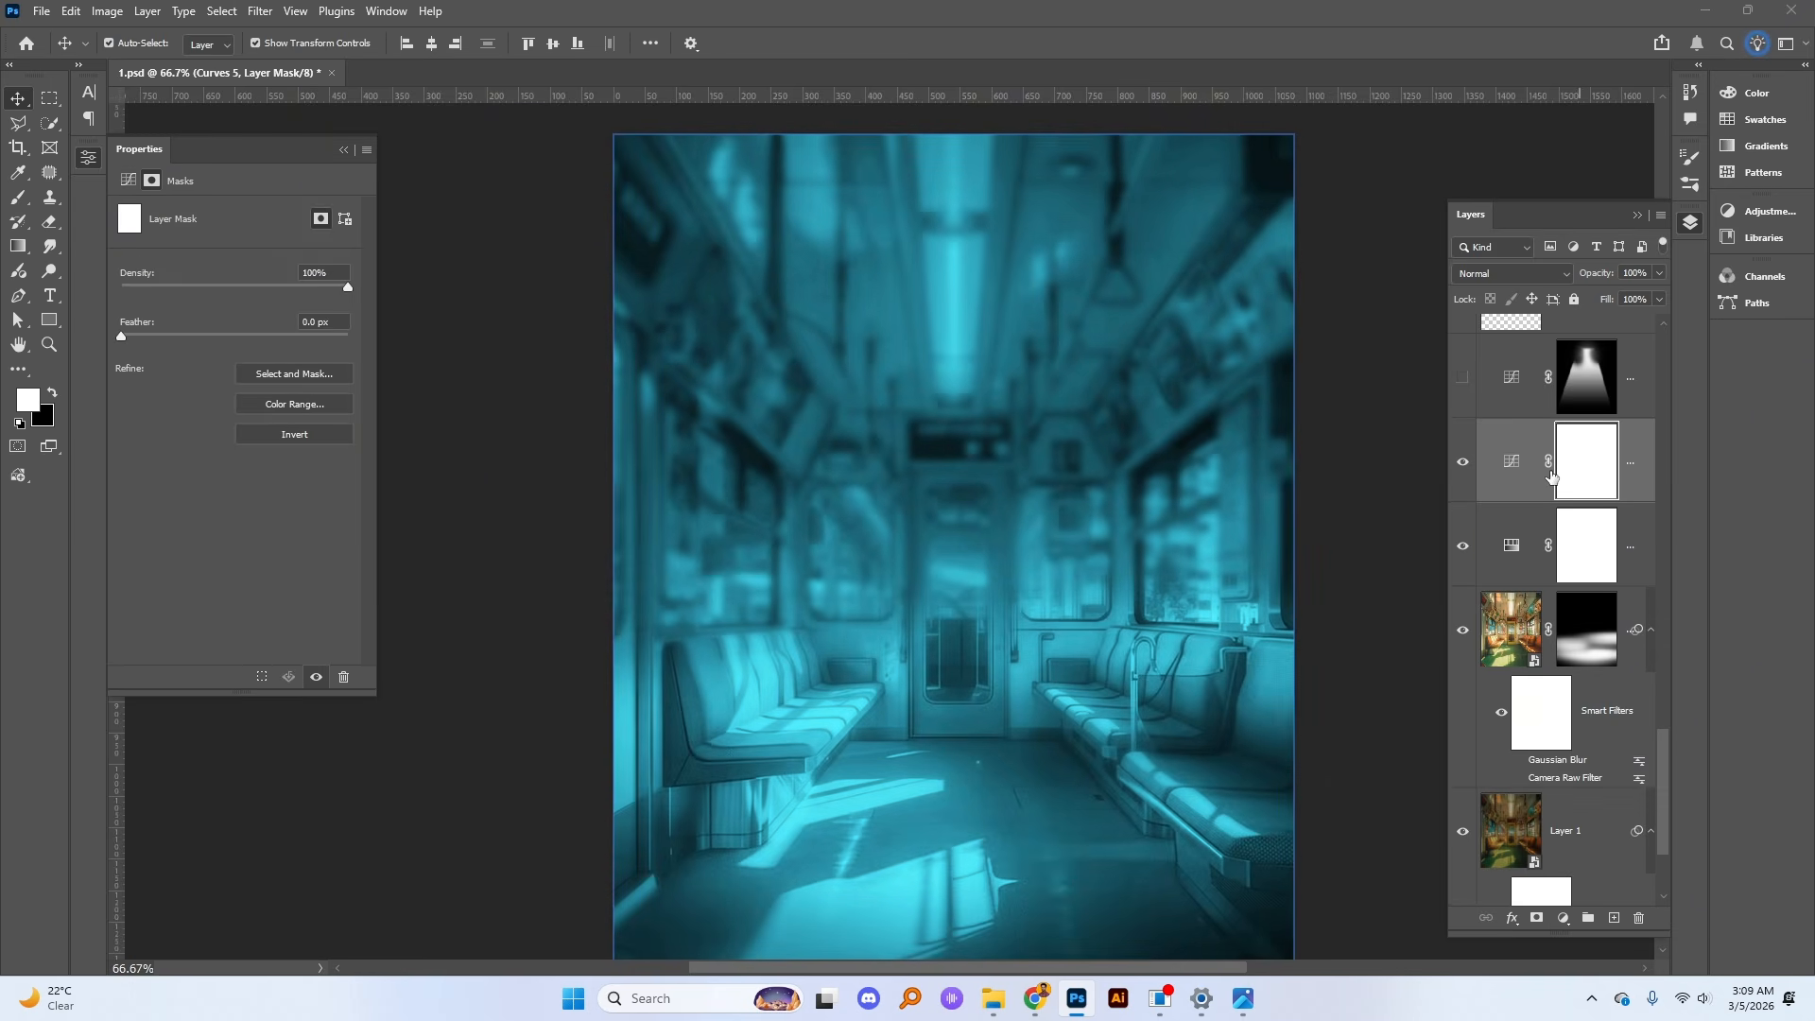
key("ctrl+i")
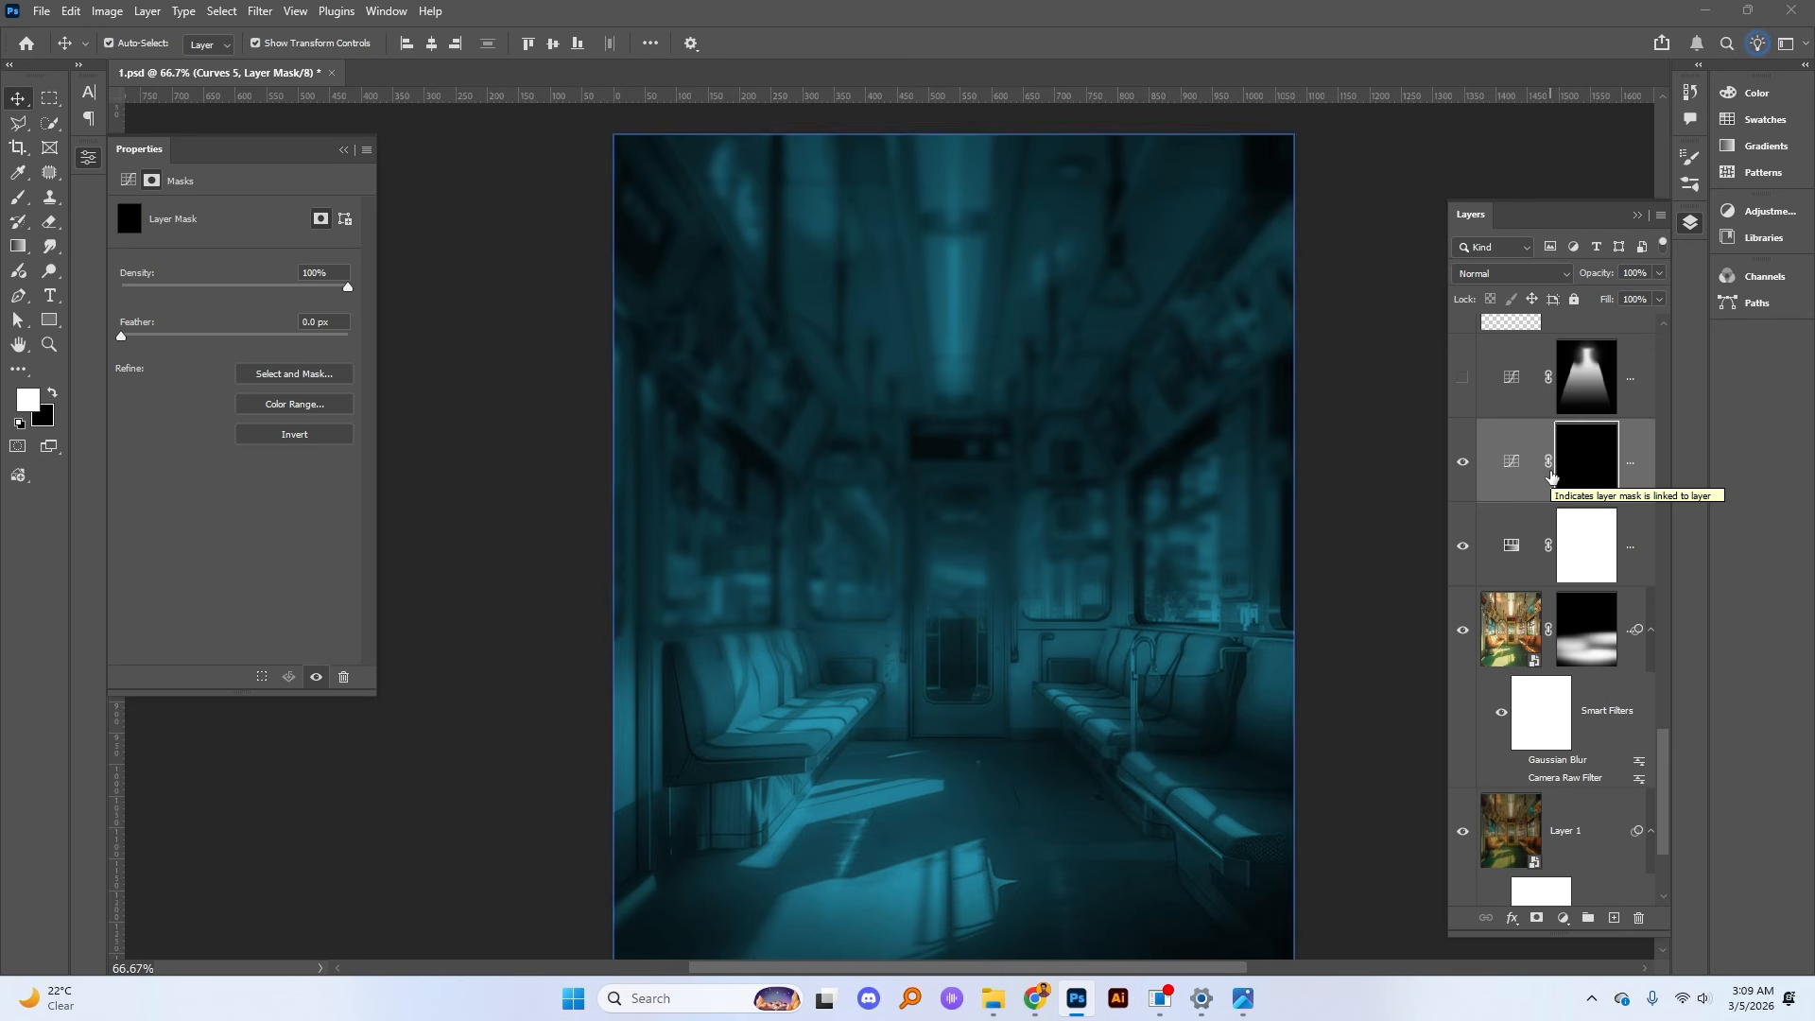
Step: Outline the lower section of the ceiling light with a four-sided Polygonal Lasso selection
left_click(18, 123)
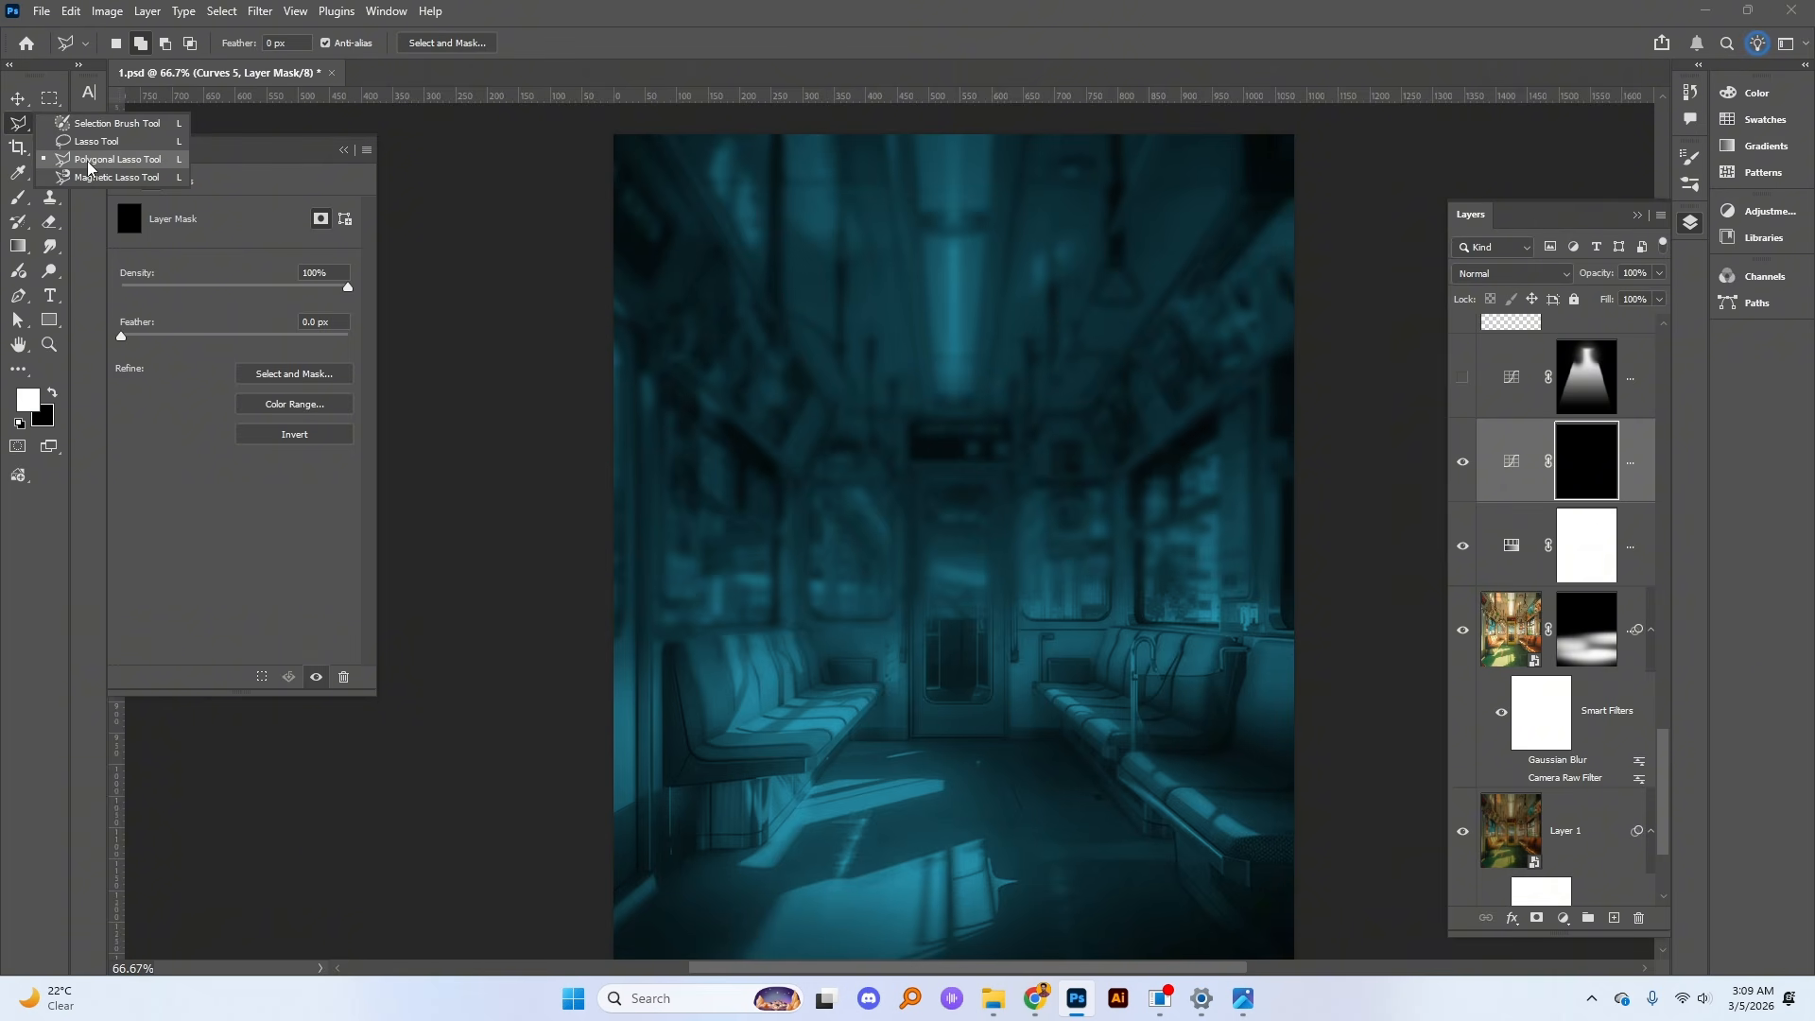
left_click(90, 160)
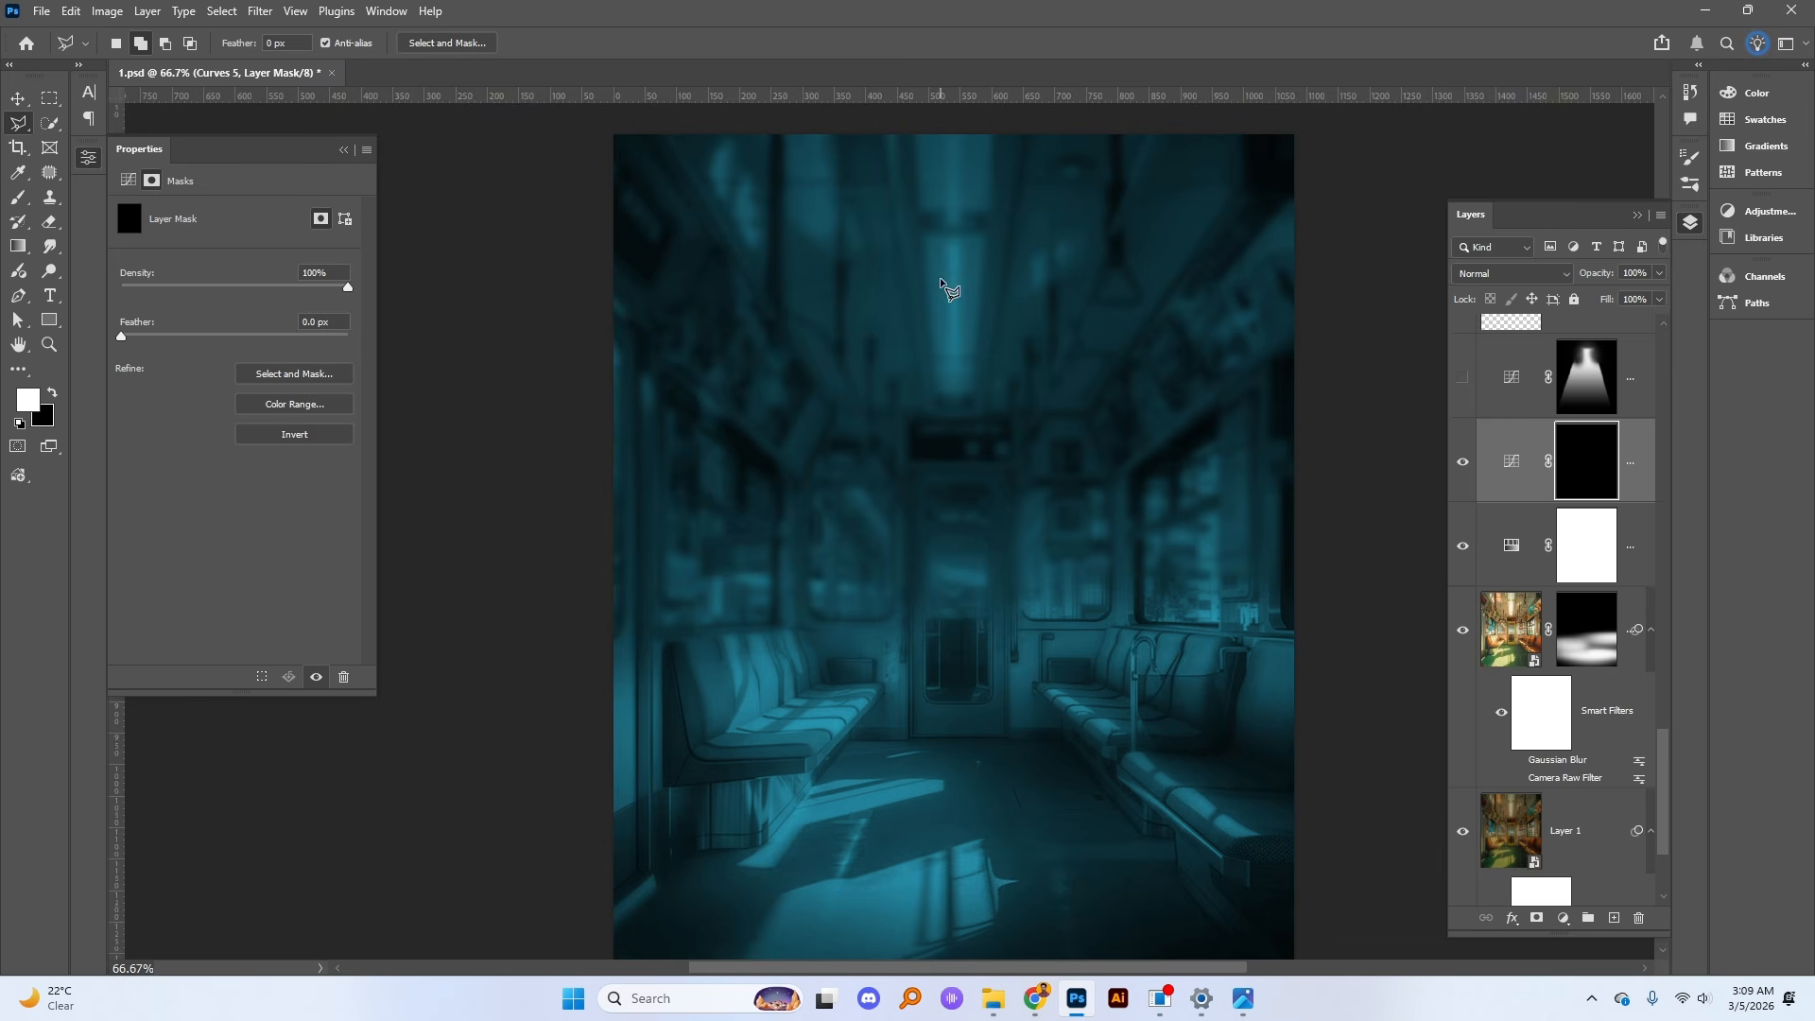
left_click(916, 228)
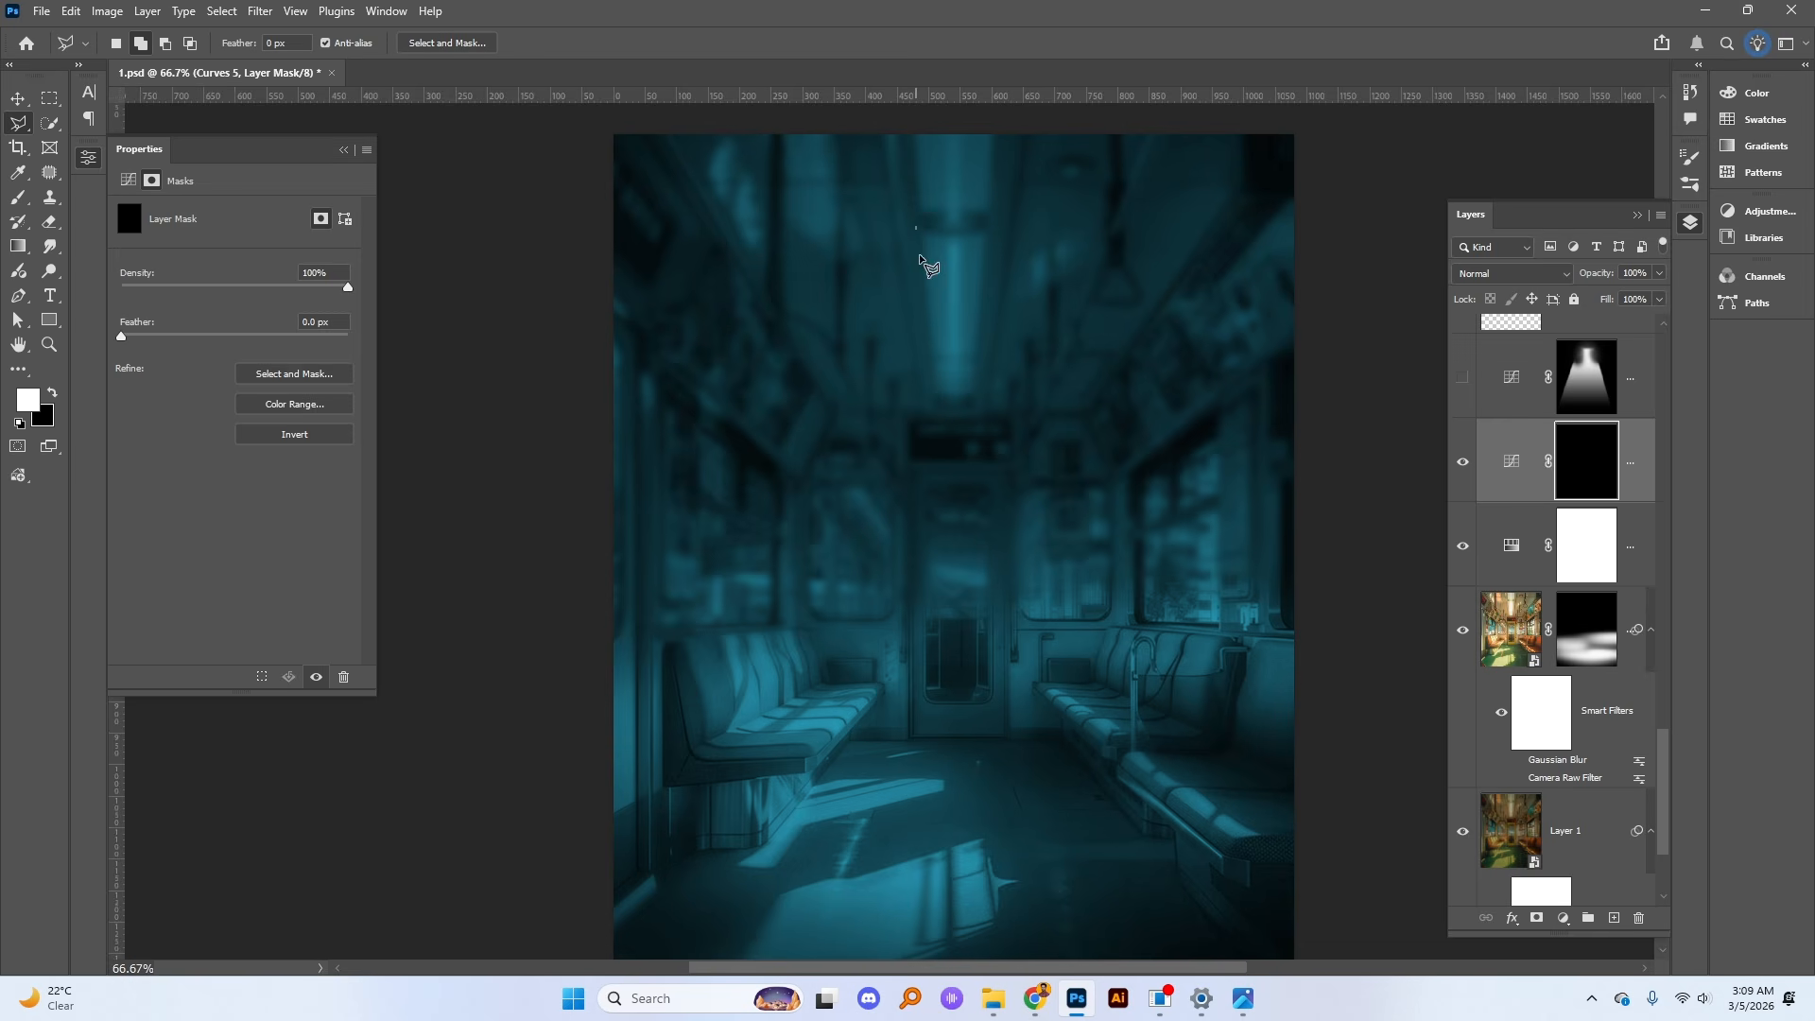
left_click(937, 394)
left_click(979, 389)
left_click(988, 239)
left_click(918, 231)
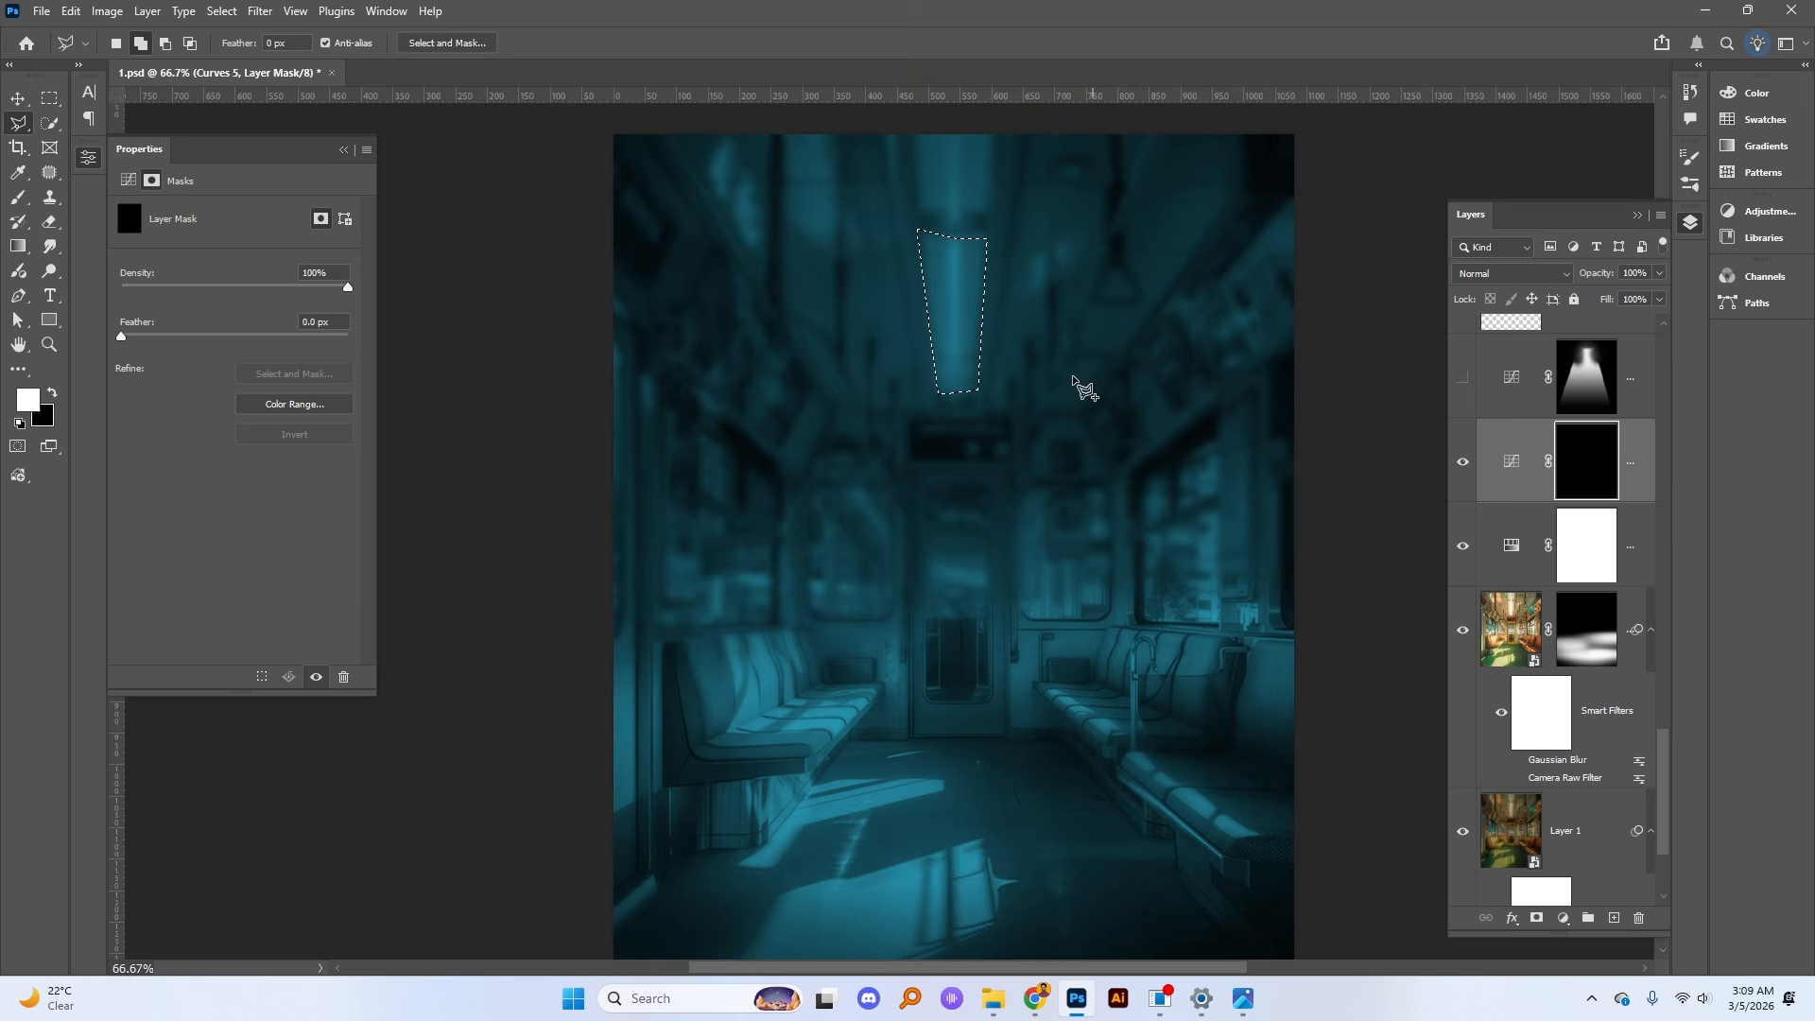
Step: Paint white on the Curves mask inside the ceiling light selection with a soft brush of about 426 px, and deselect
key("b")
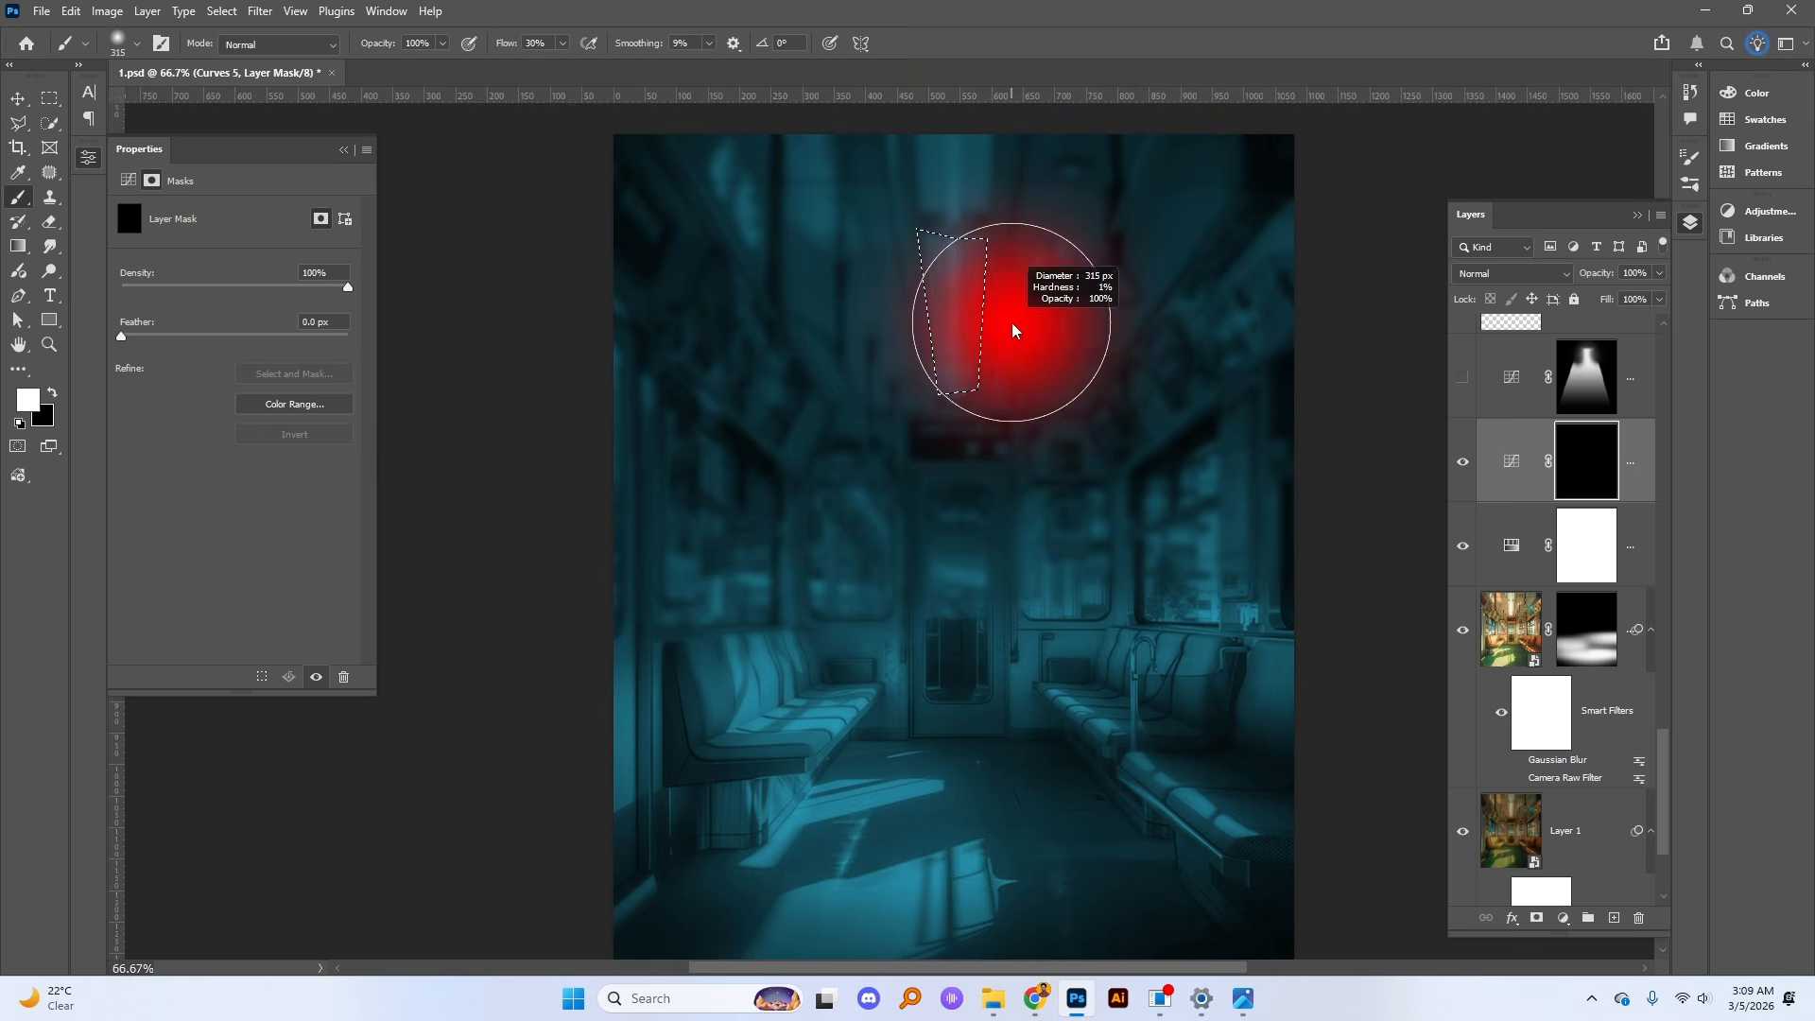
left_click_drag(932, 324, 969, 426)
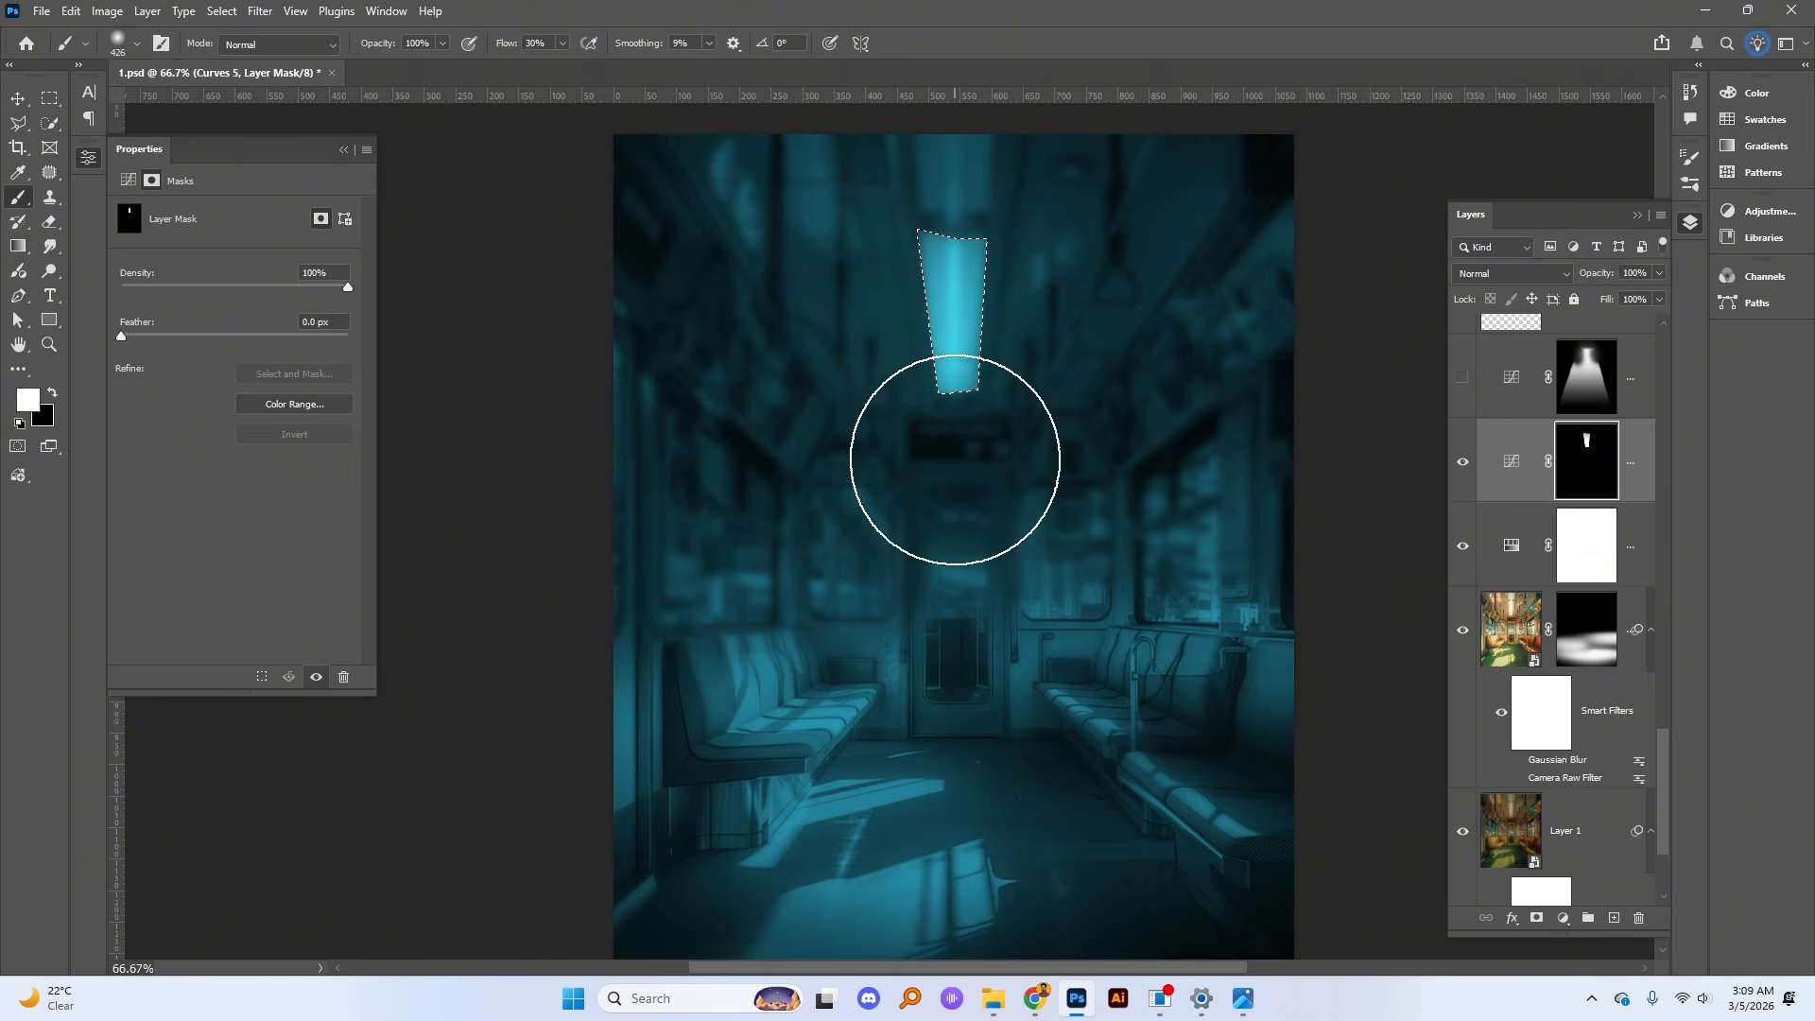
key("ctrl+d")
Step: Feather the Curves layer mask by 16.7 px to soften the edges of the lit ceiling lamp
scroll(950, 460, "down", 4)
scroll(908, 359, "up", 4)
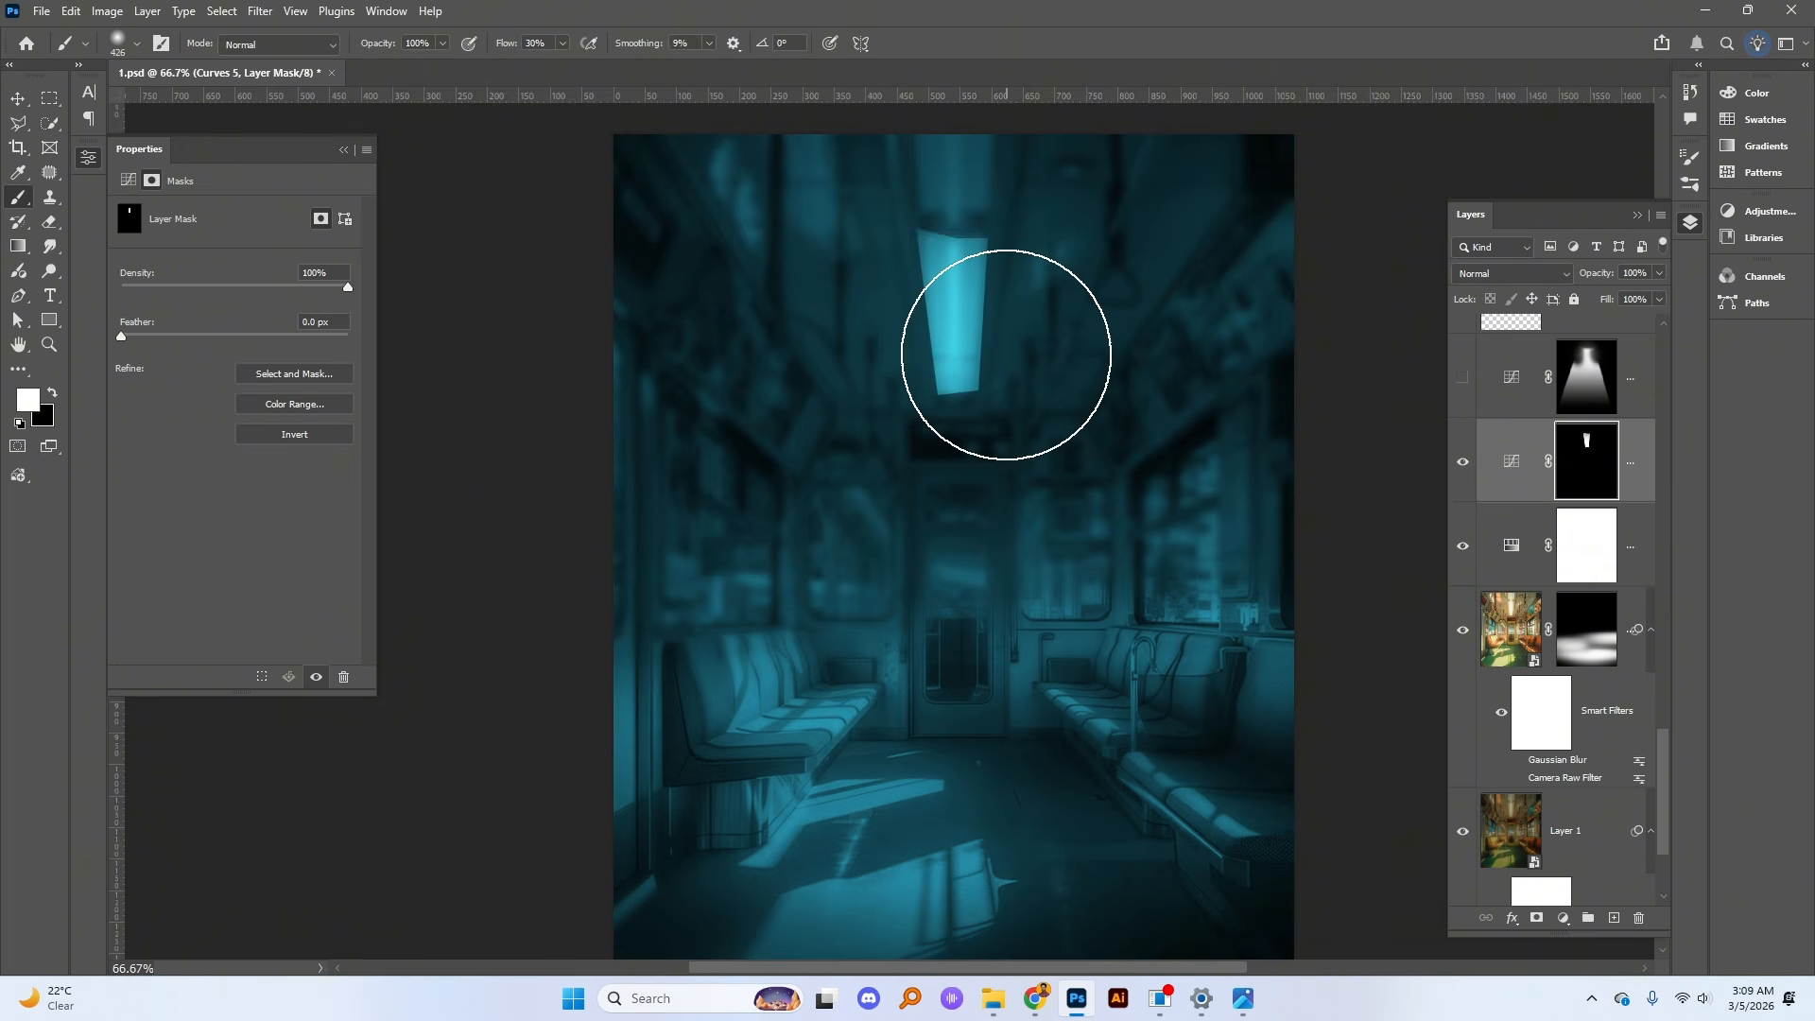
scroll(979, 241, "up", 3)
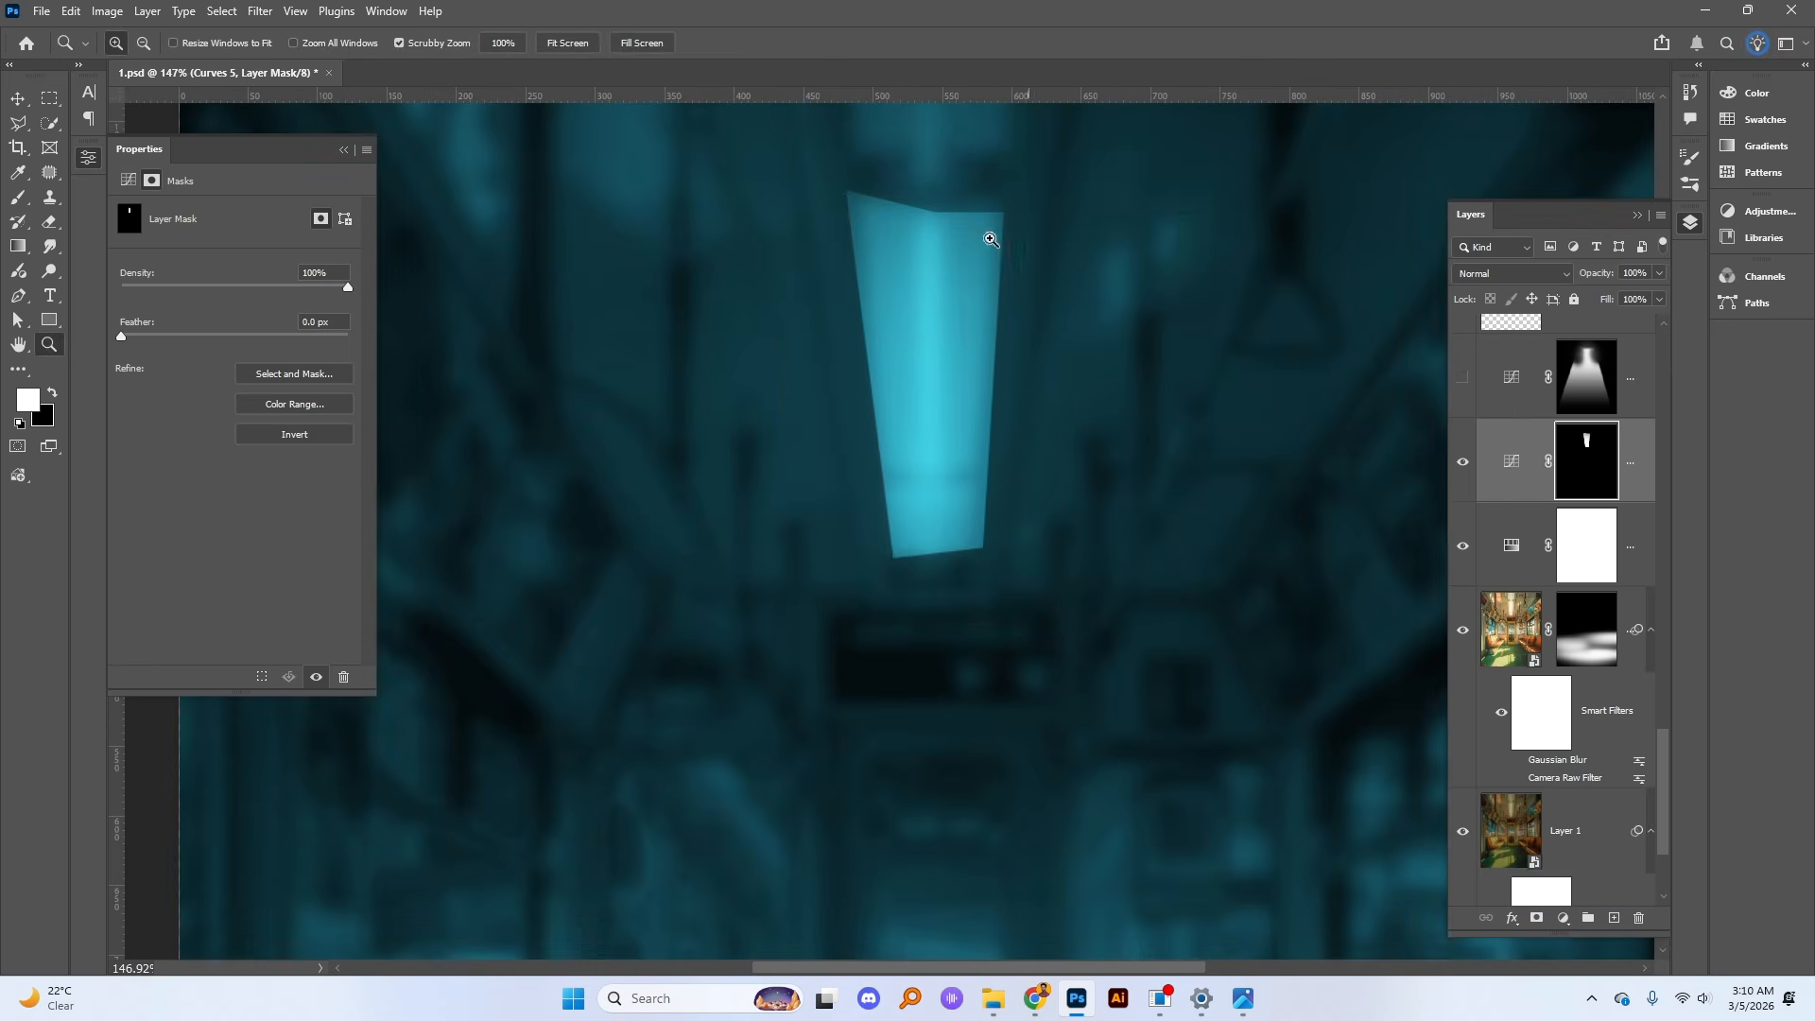
scroll(990, 541, "down", 2)
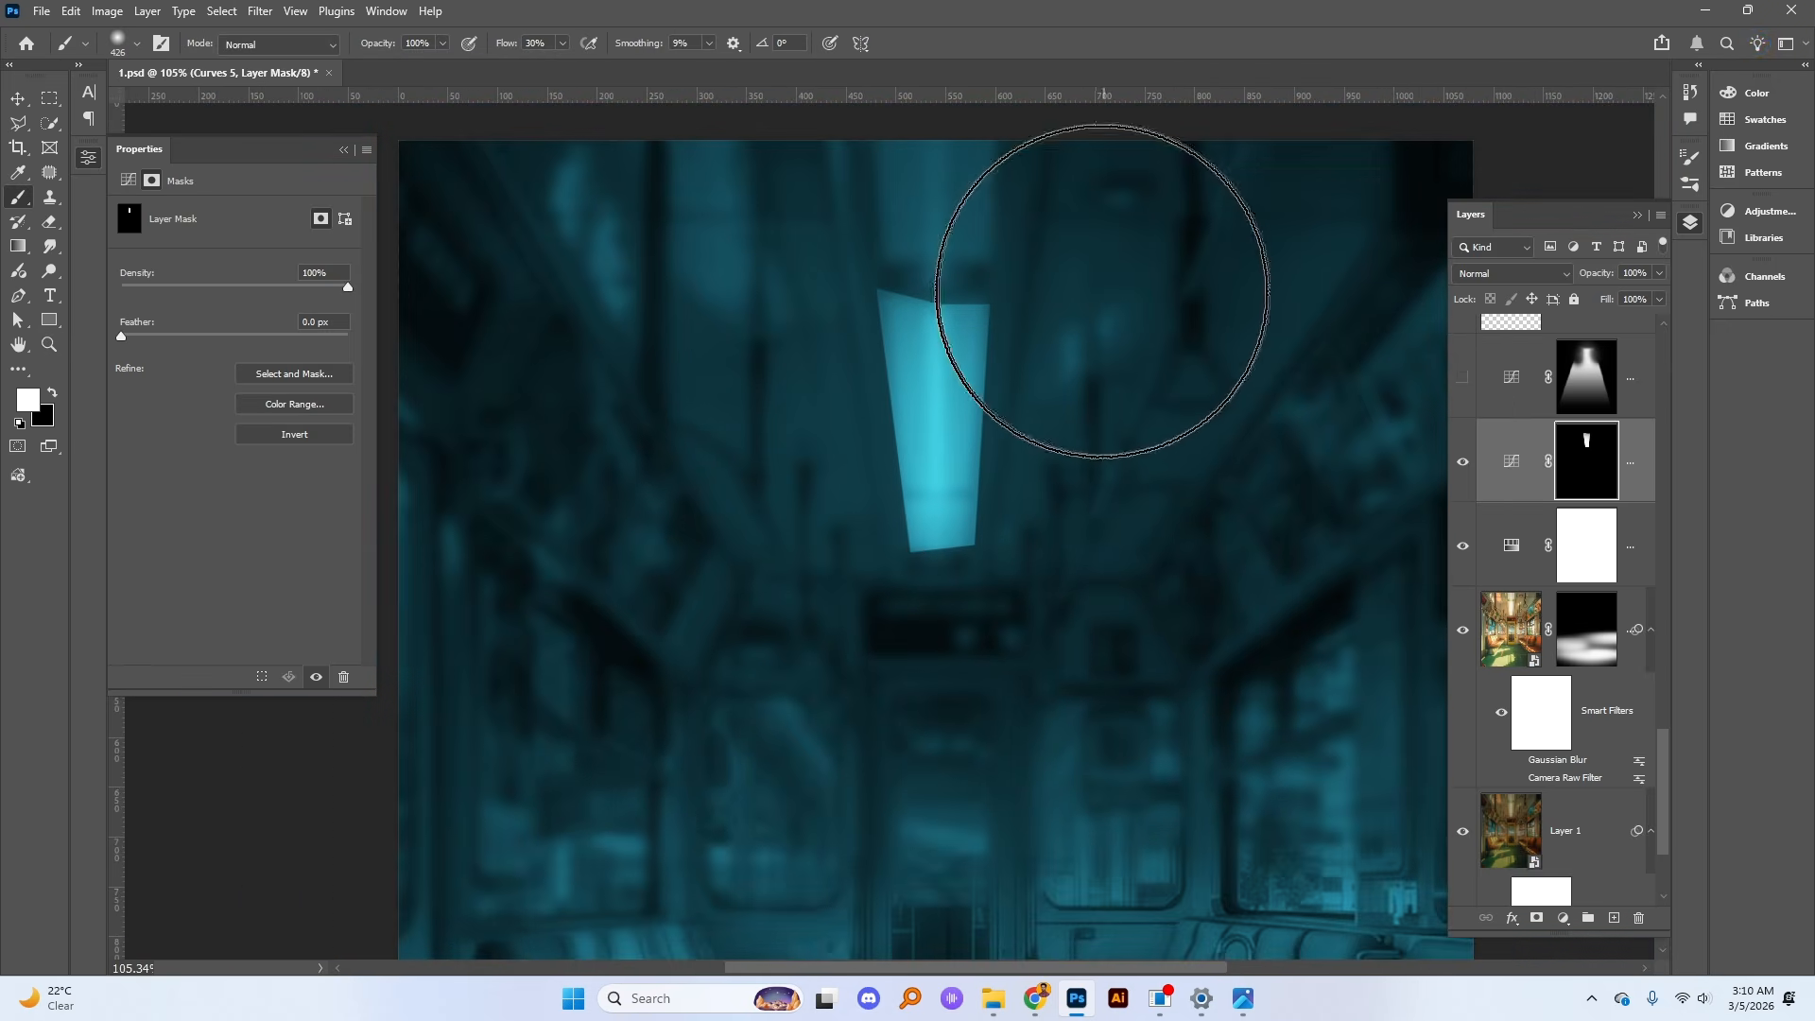
left_click_drag(130, 340, 218, 340)
key("z")
scroll(898, 397, "down", 2)
Step: Paint a faint white glow around the ceiling light on the Curves mask with a large soft brush at 39% opacity and 28% flow
key("b")
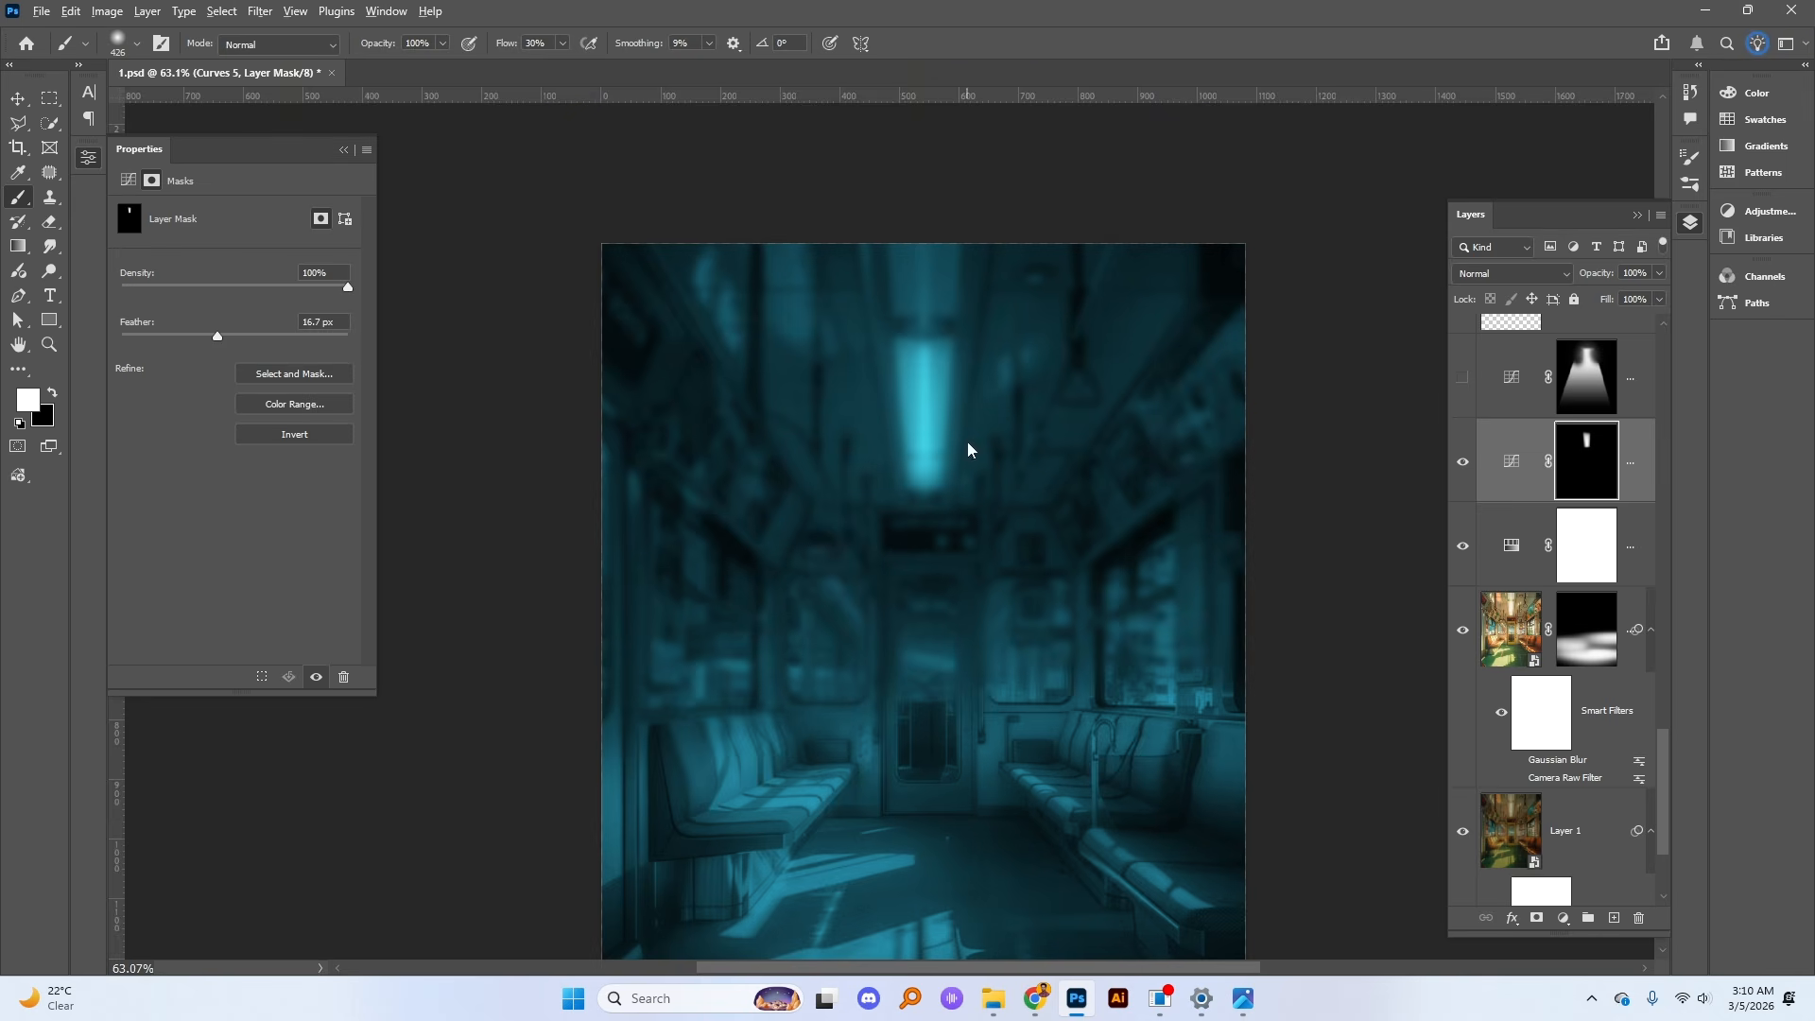
key("bracketright")
left_click_drag(383, 45, 325, 49)
left_click_drag(508, 55, 506, 55)
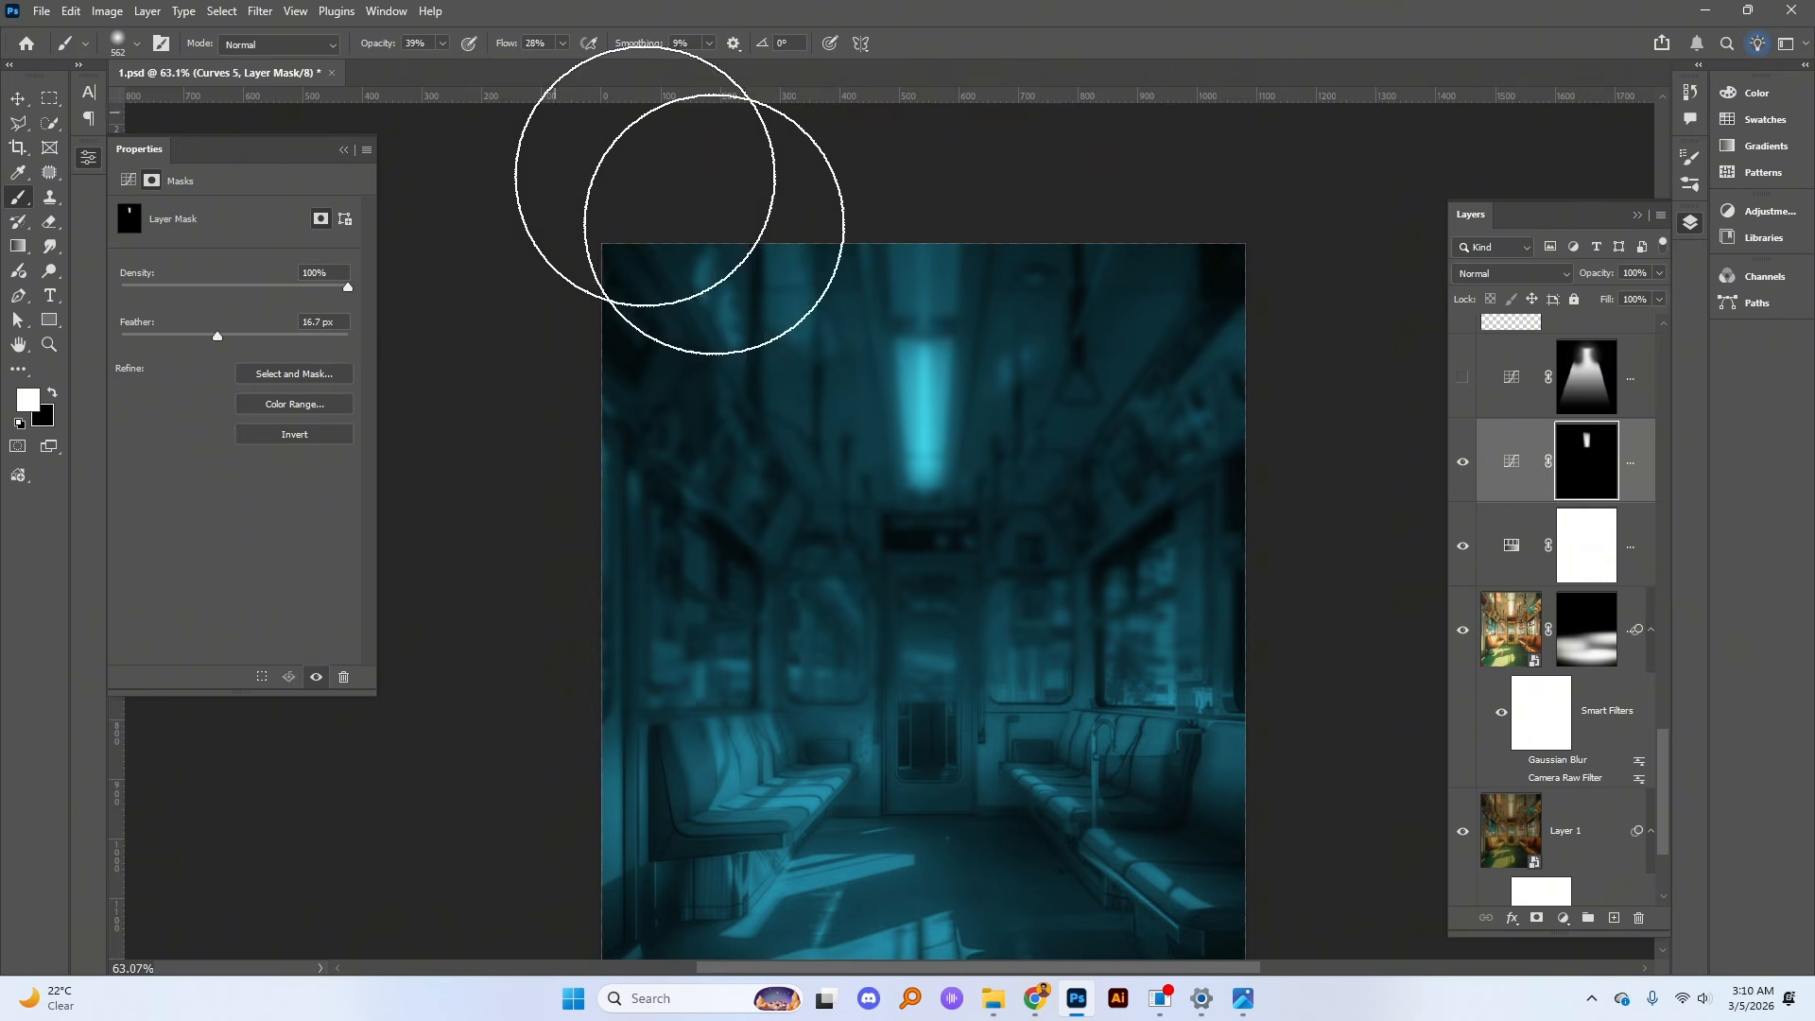
left_click_drag(907, 388, 952, 393)
left_click(930, 514)
left_click_drag(930, 514, 907, 564)
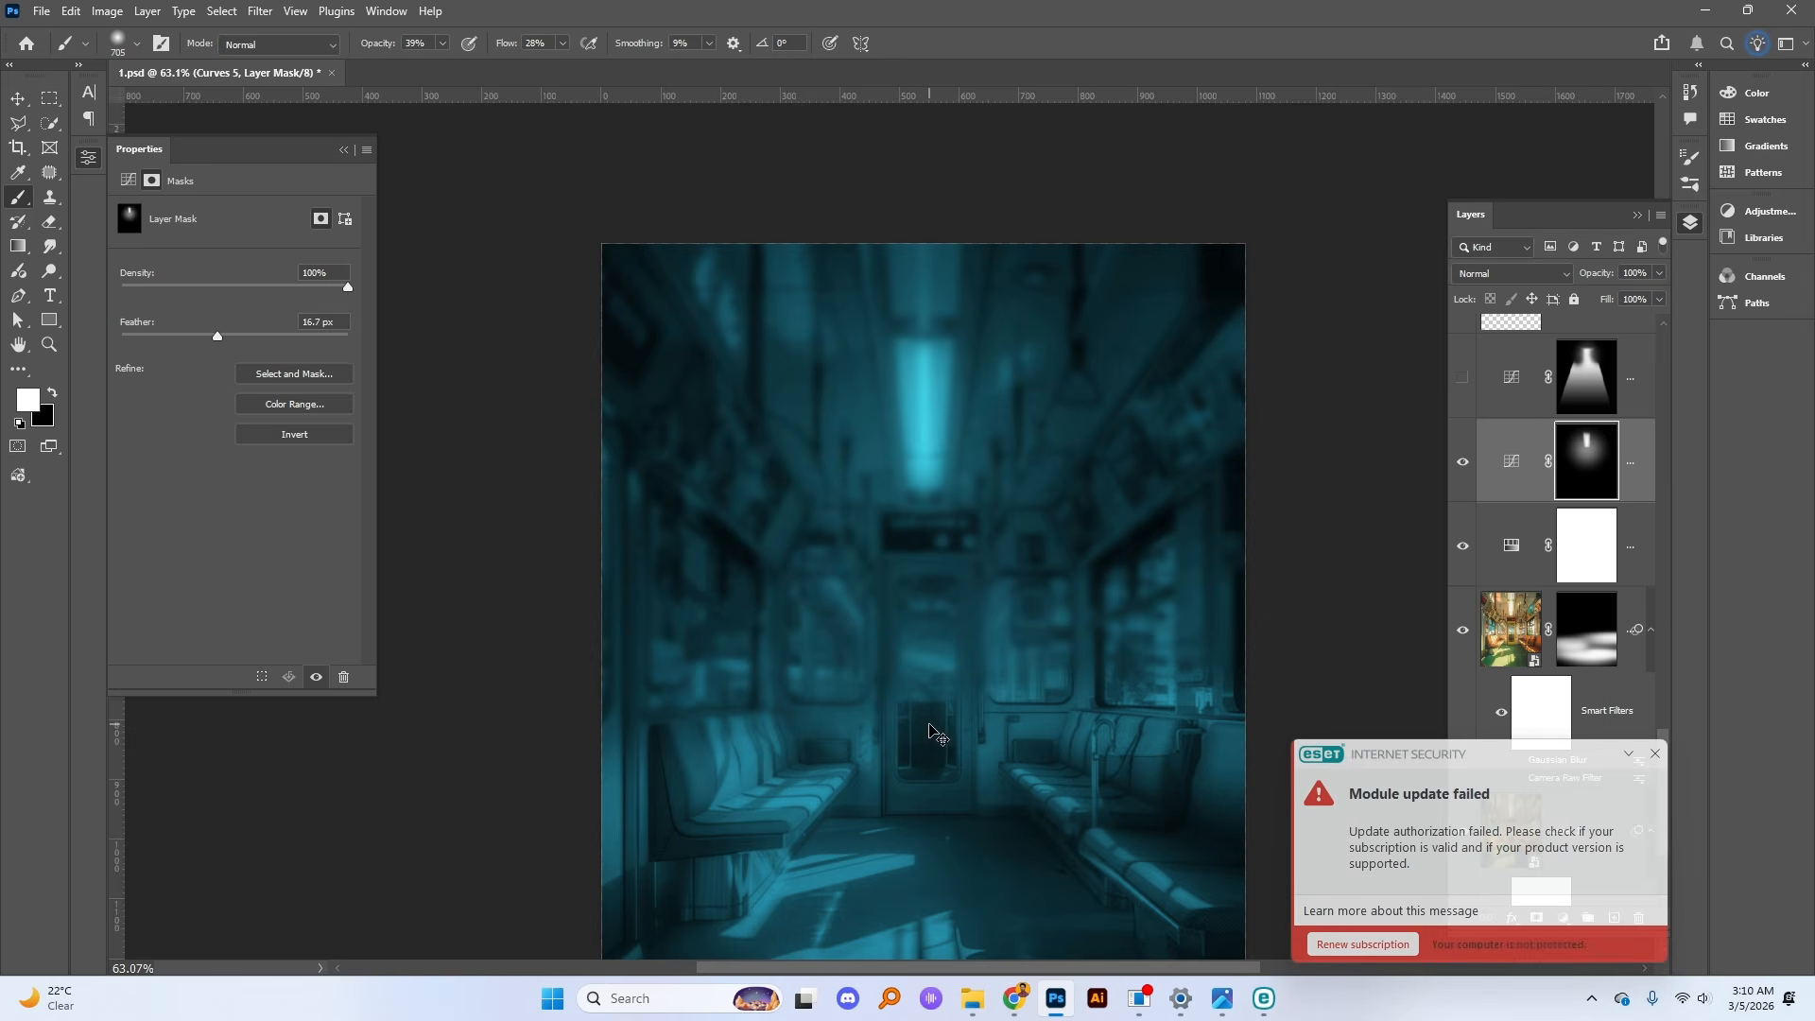
Step: Dismiss the antivirus notification and outline a four-sided light cone from the ceiling light down to the seats with the Polygonal Lasso tool
left_click(1654, 753)
left_click(18, 123)
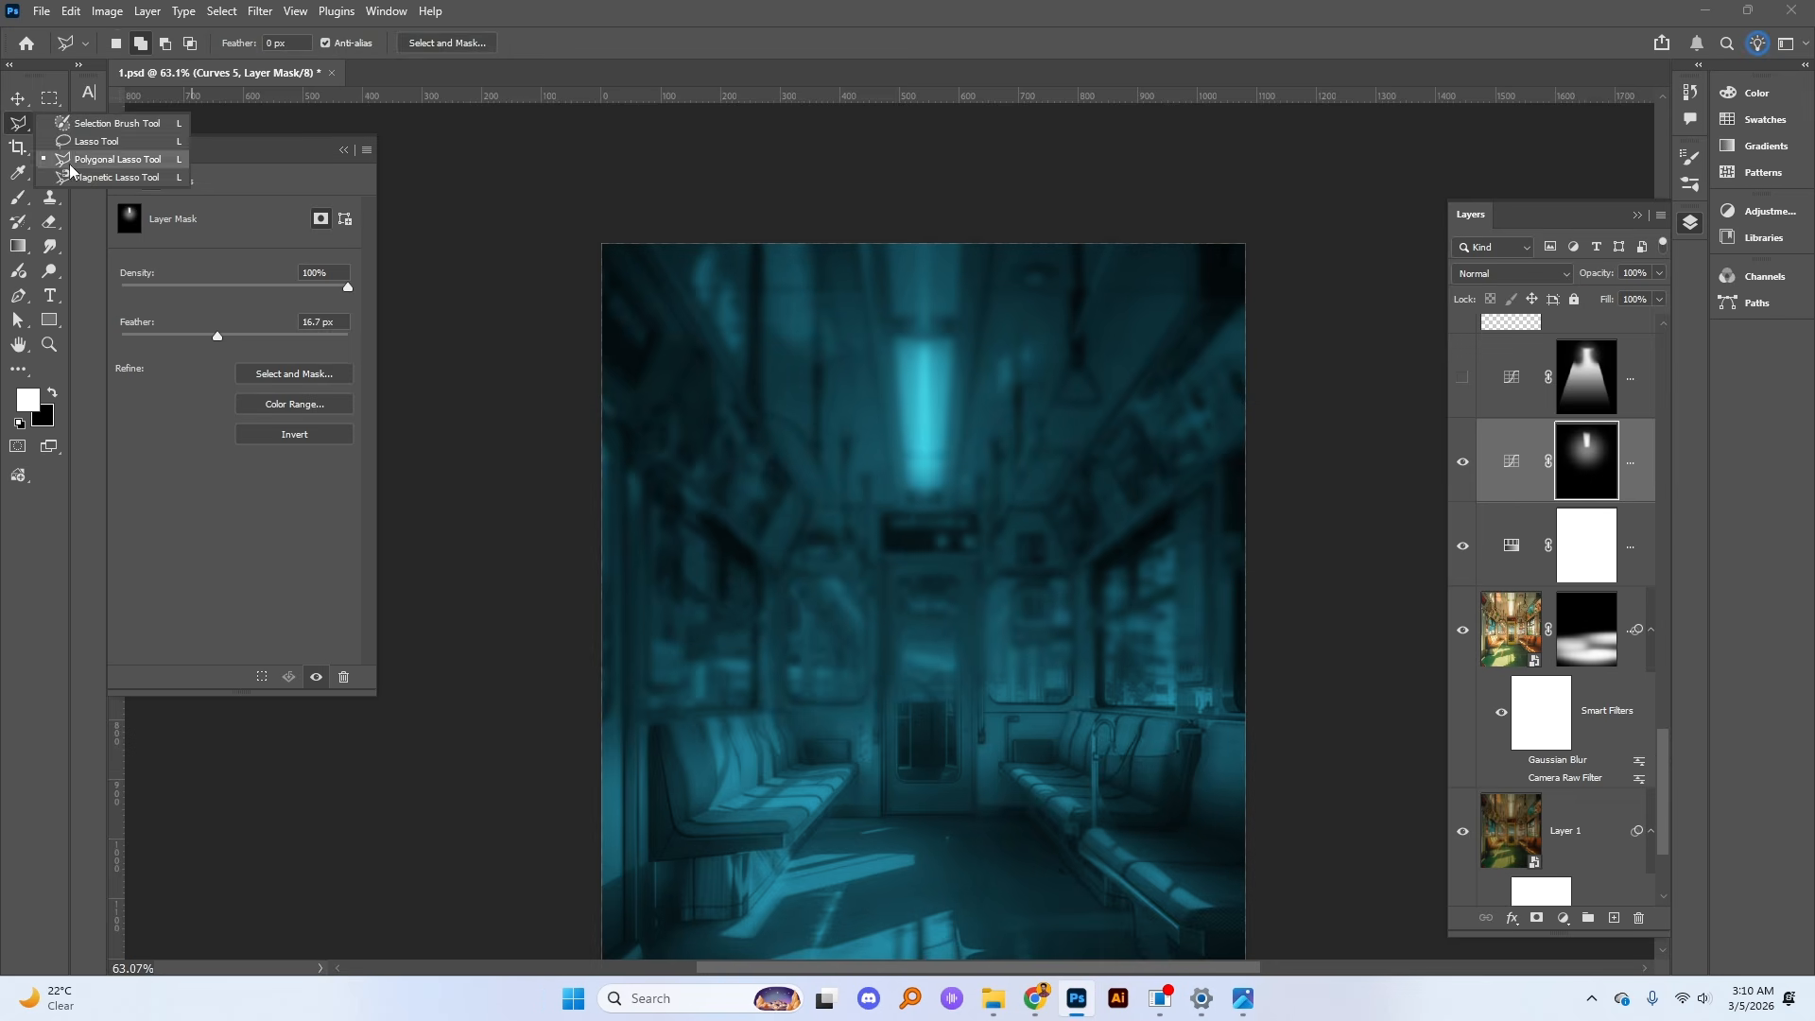
left_click(85, 151)
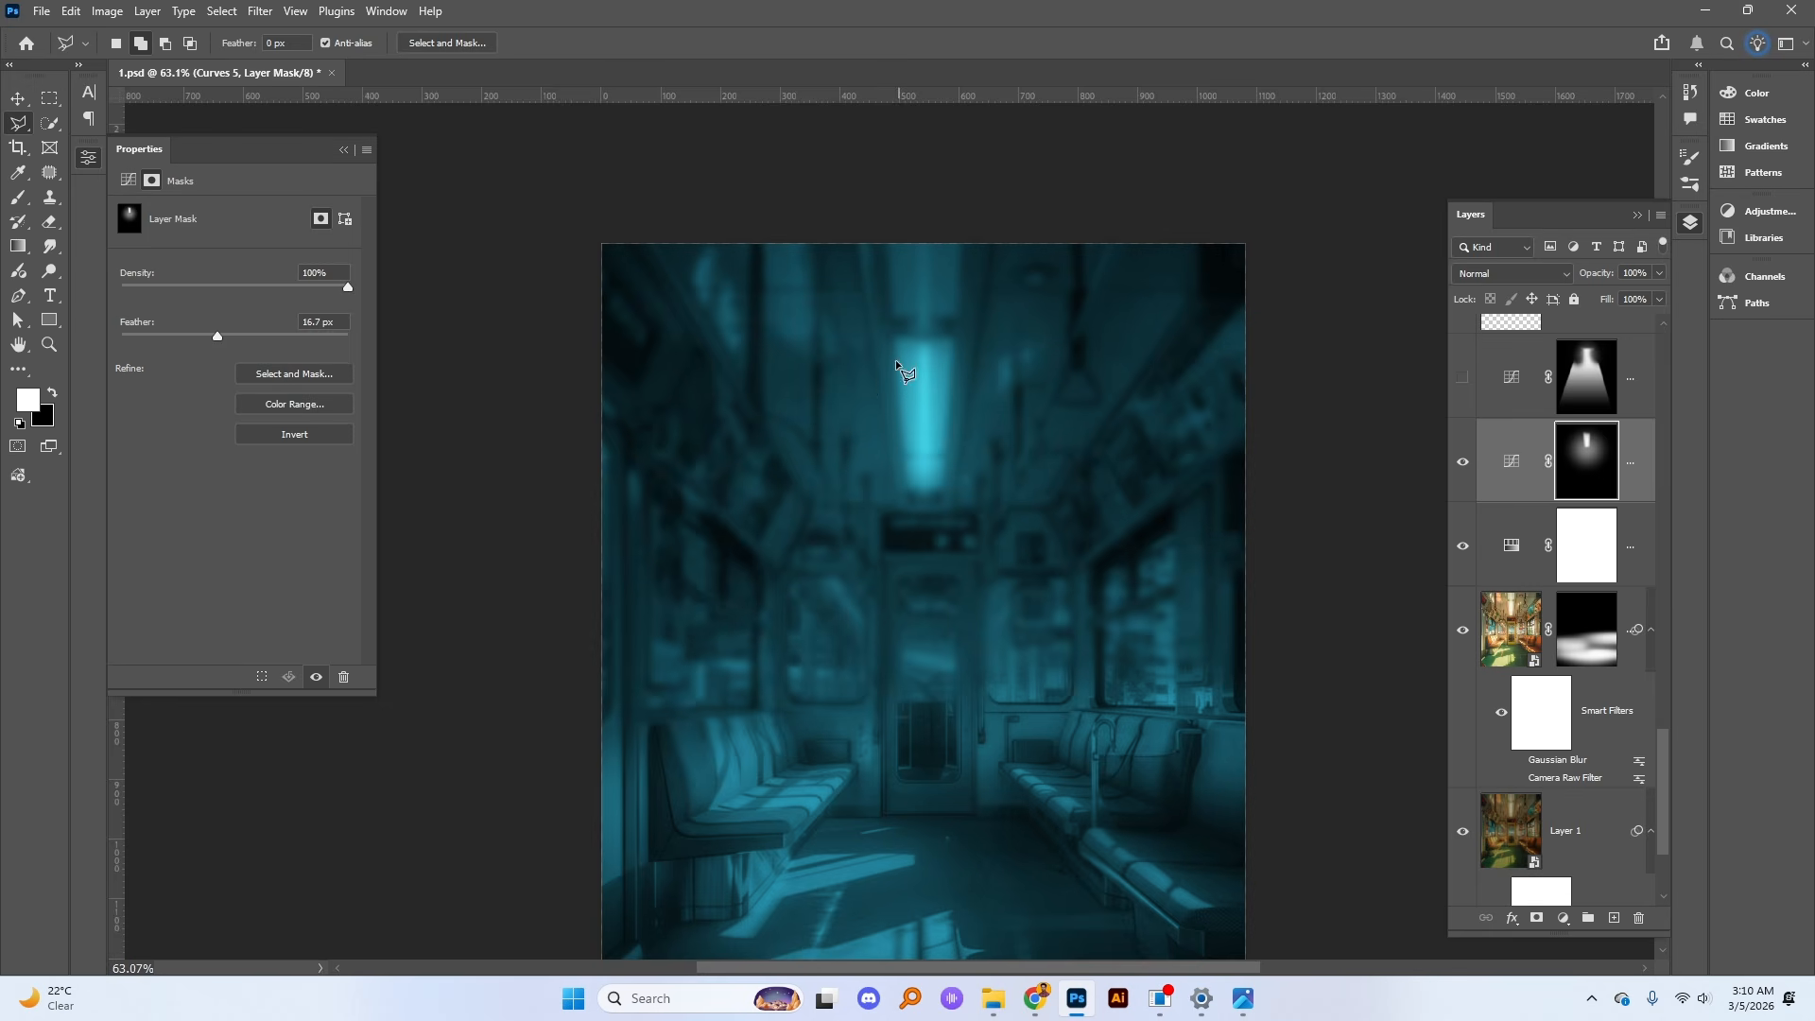
left_click(895, 347)
left_click(658, 851)
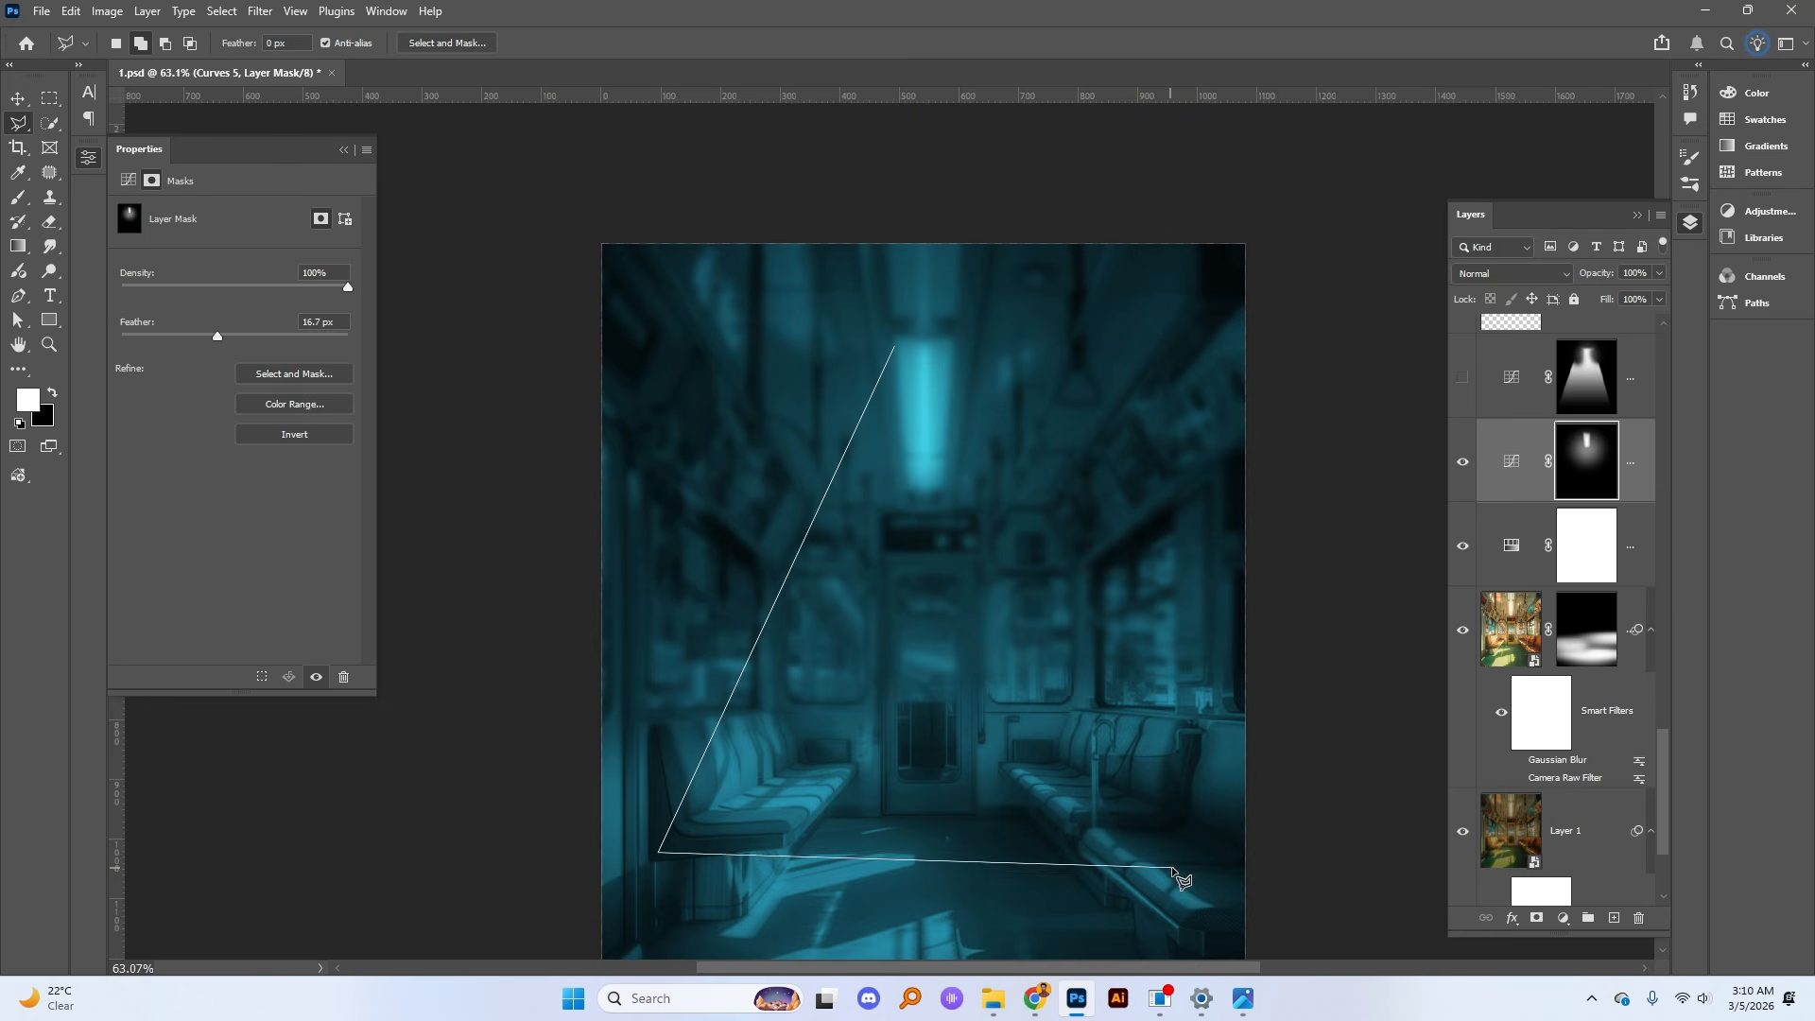
left_click(1197, 850)
left_click(957, 347)
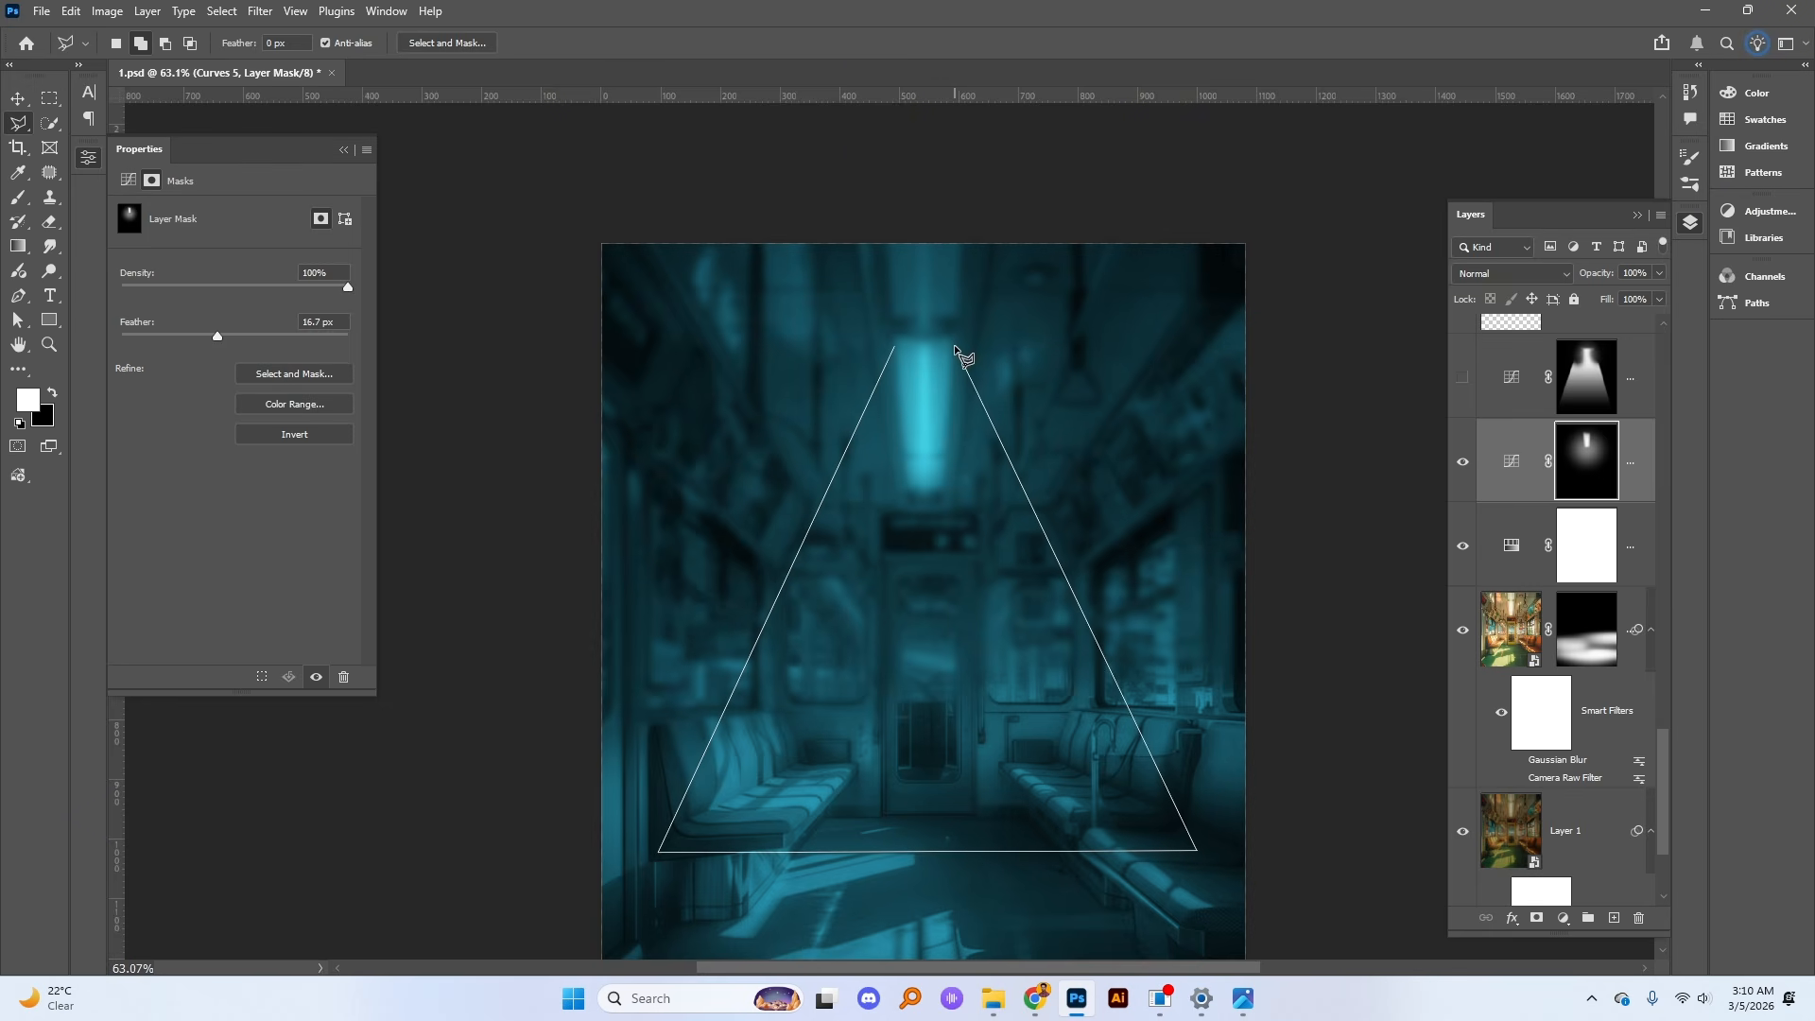
left_click(896, 347)
Step: Paint white on the Curves mask inside the light cone selection with a soft brush of about 1006 px, and deselect
key("b")
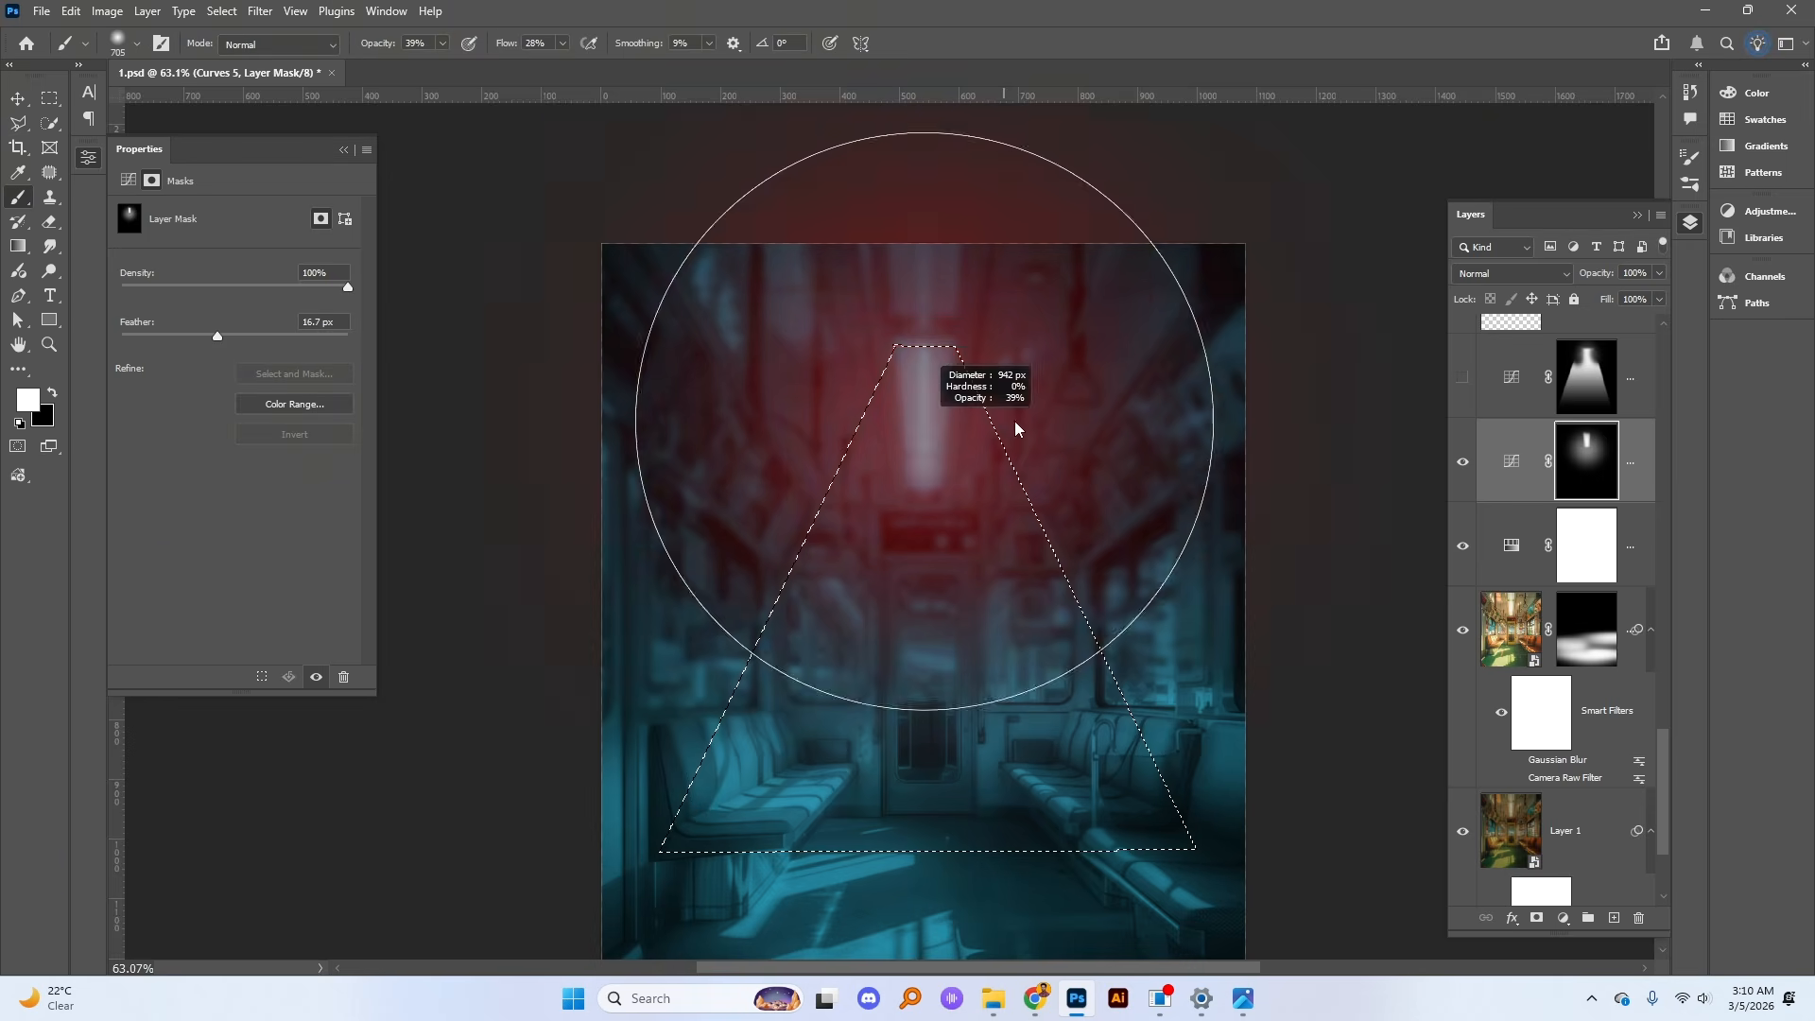
left_click(919, 529)
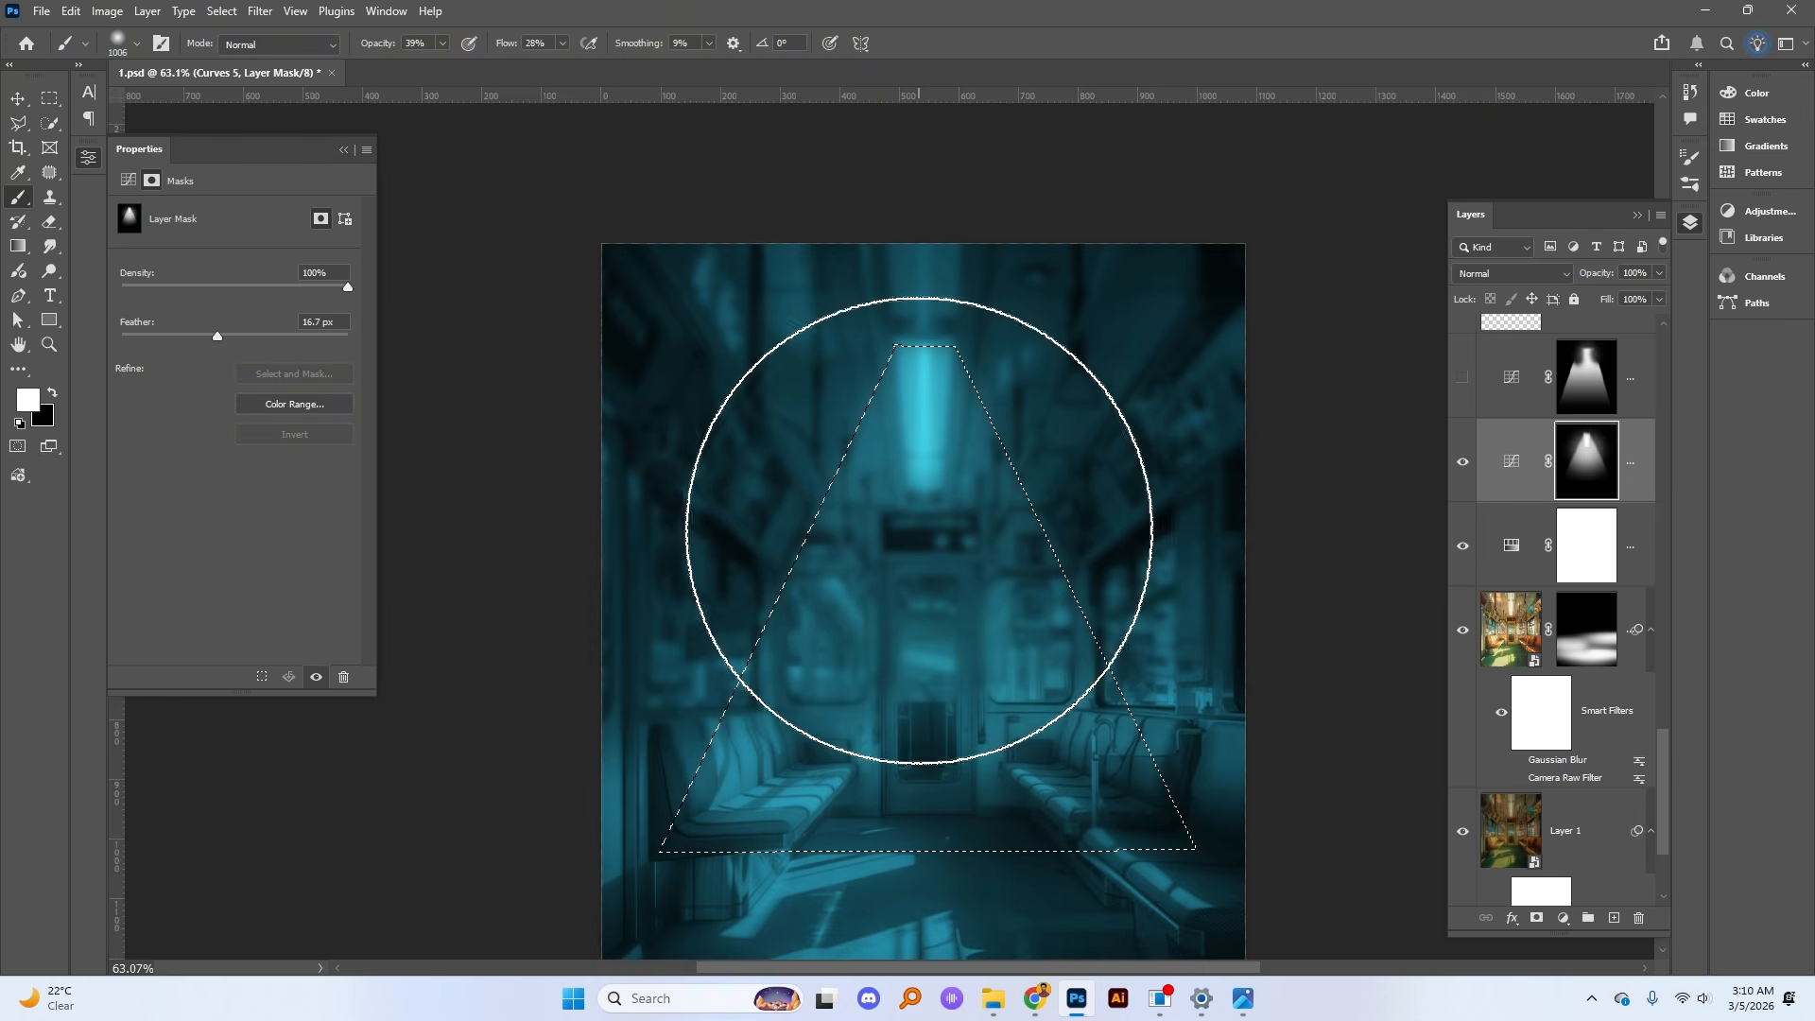
left_click(920, 529)
key("ctrl+d")
scroll(838, 490, "down", 4)
scroll(892, 510, "up", 3)
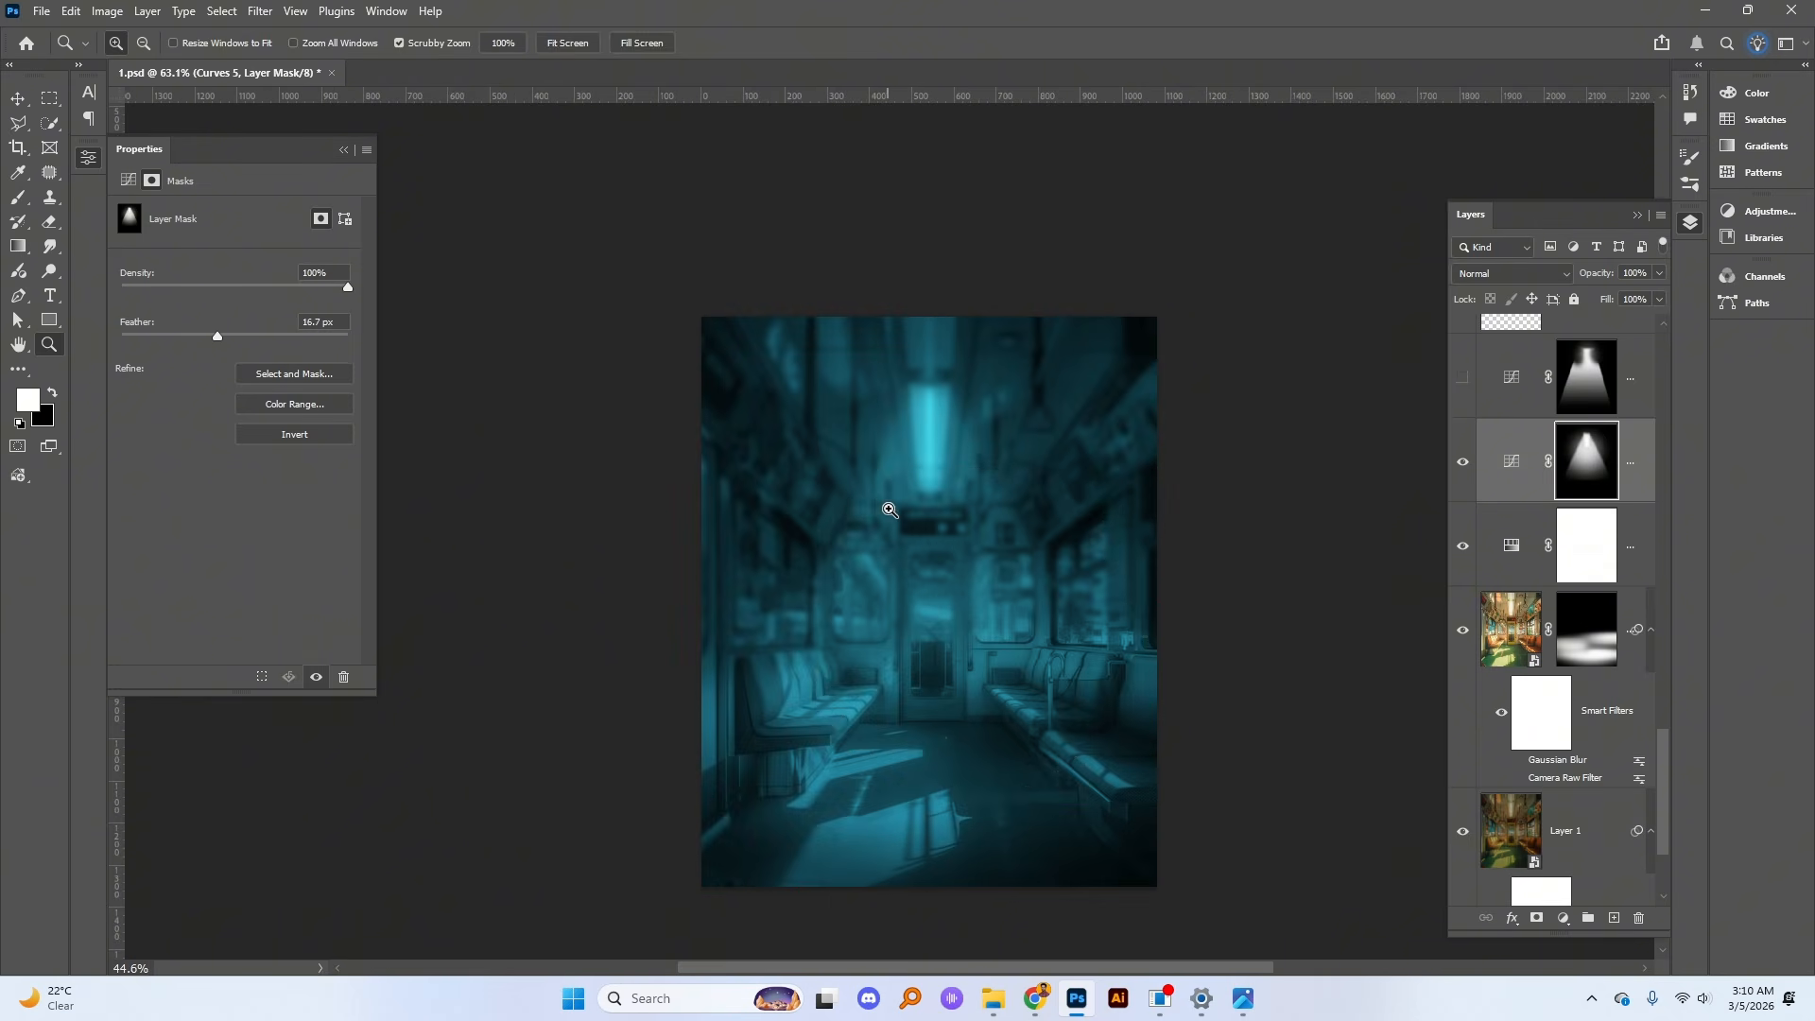
Step: Hide the newly painted Curves layer, and show the prepared Curves layer above it and Layer 7
left_click(1461, 465)
left_click(1462, 377)
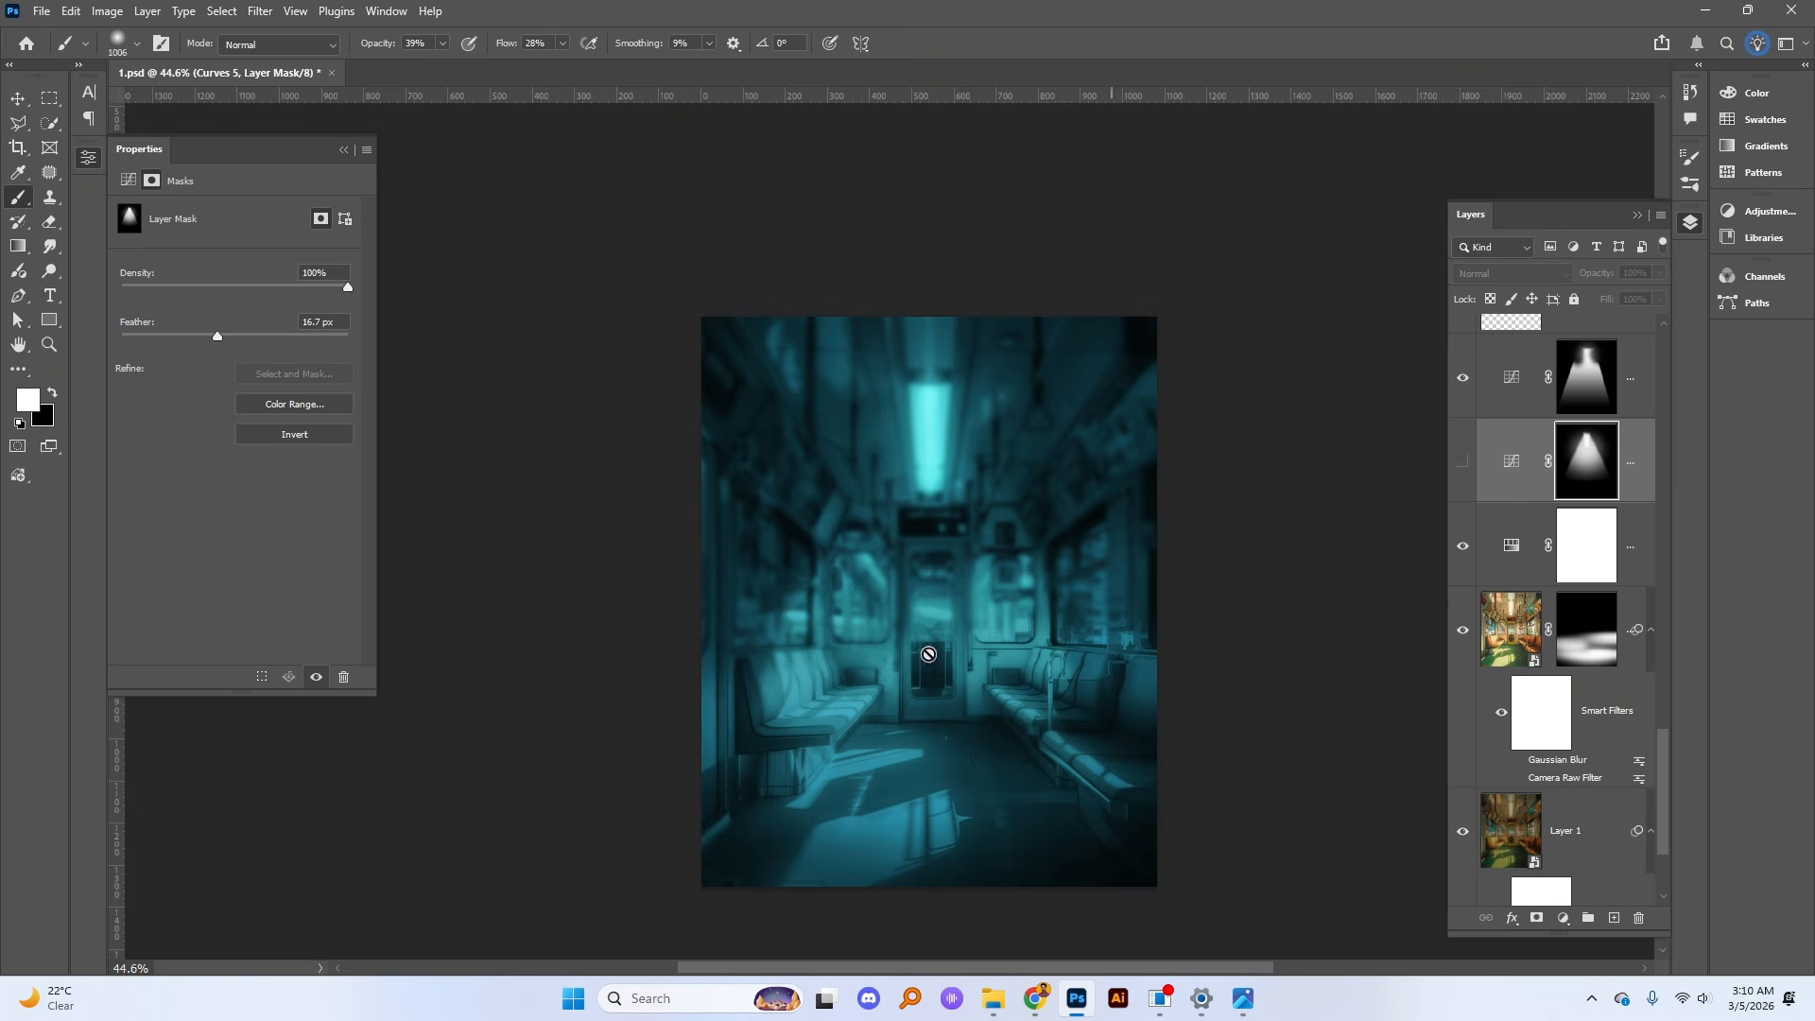
scroll(1517, 555, "up", 1)
scroll(1518, 555, "up", 2)
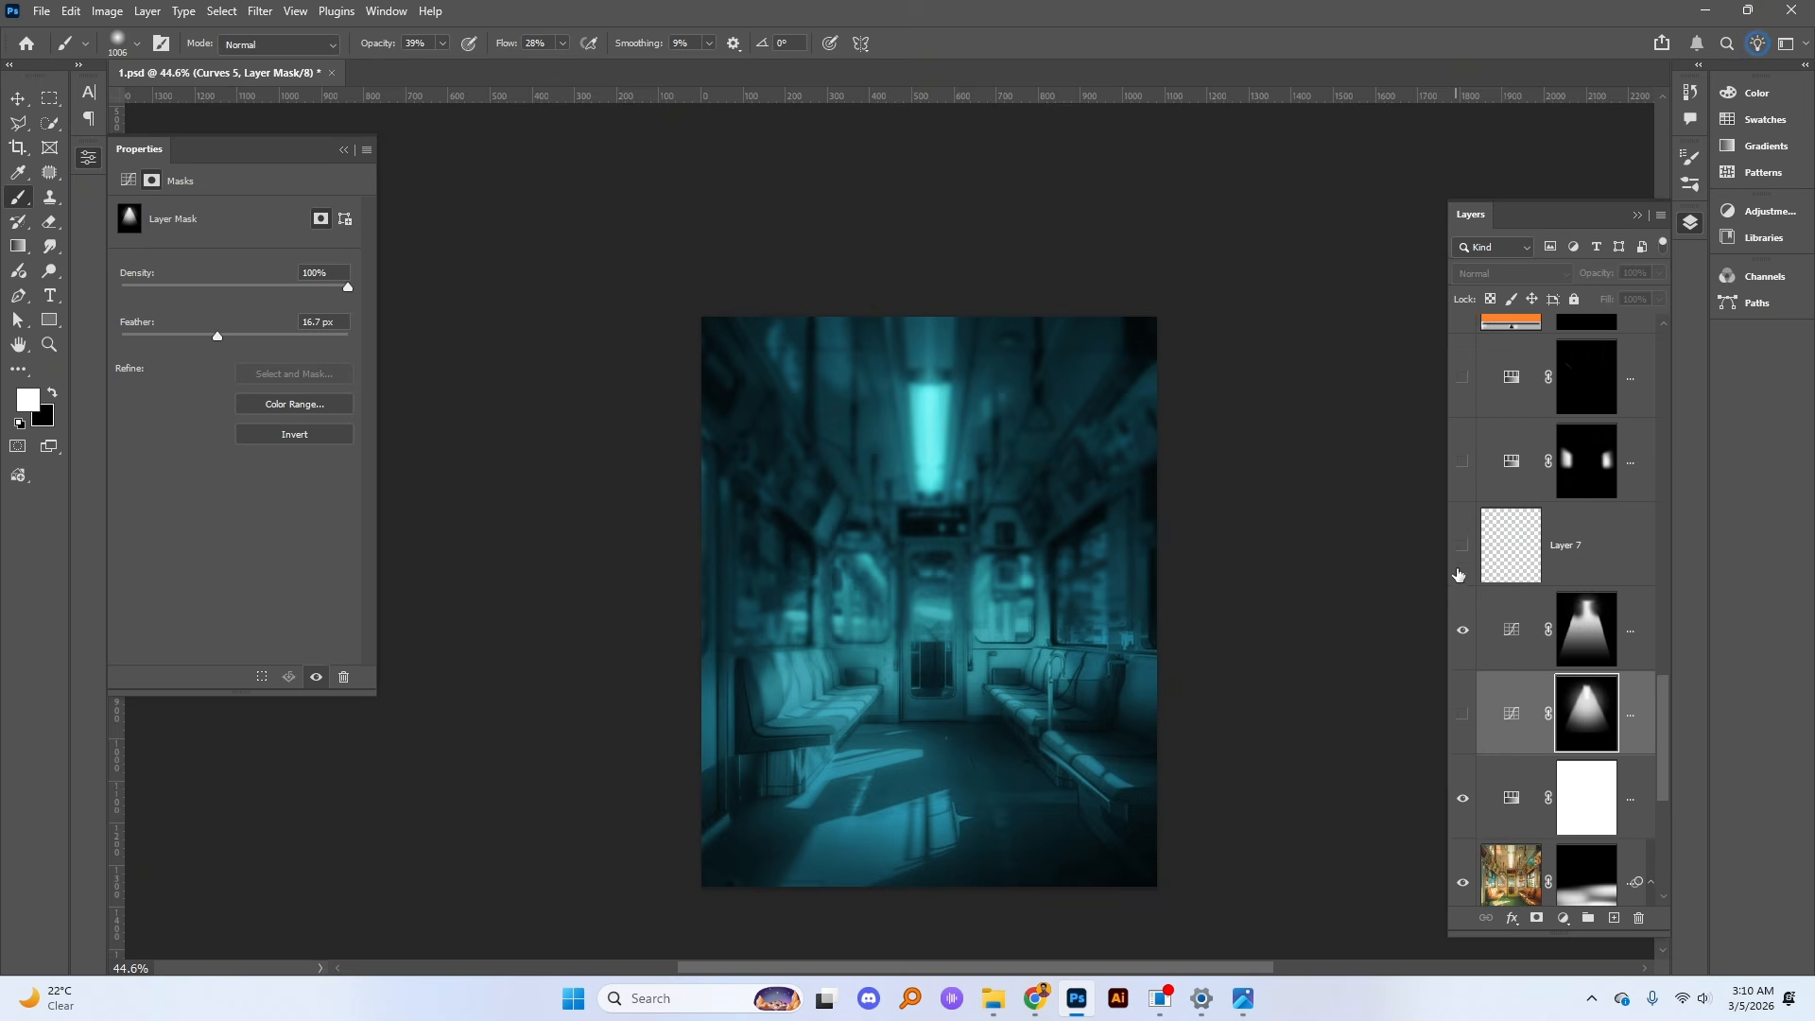
left_click(1461, 549)
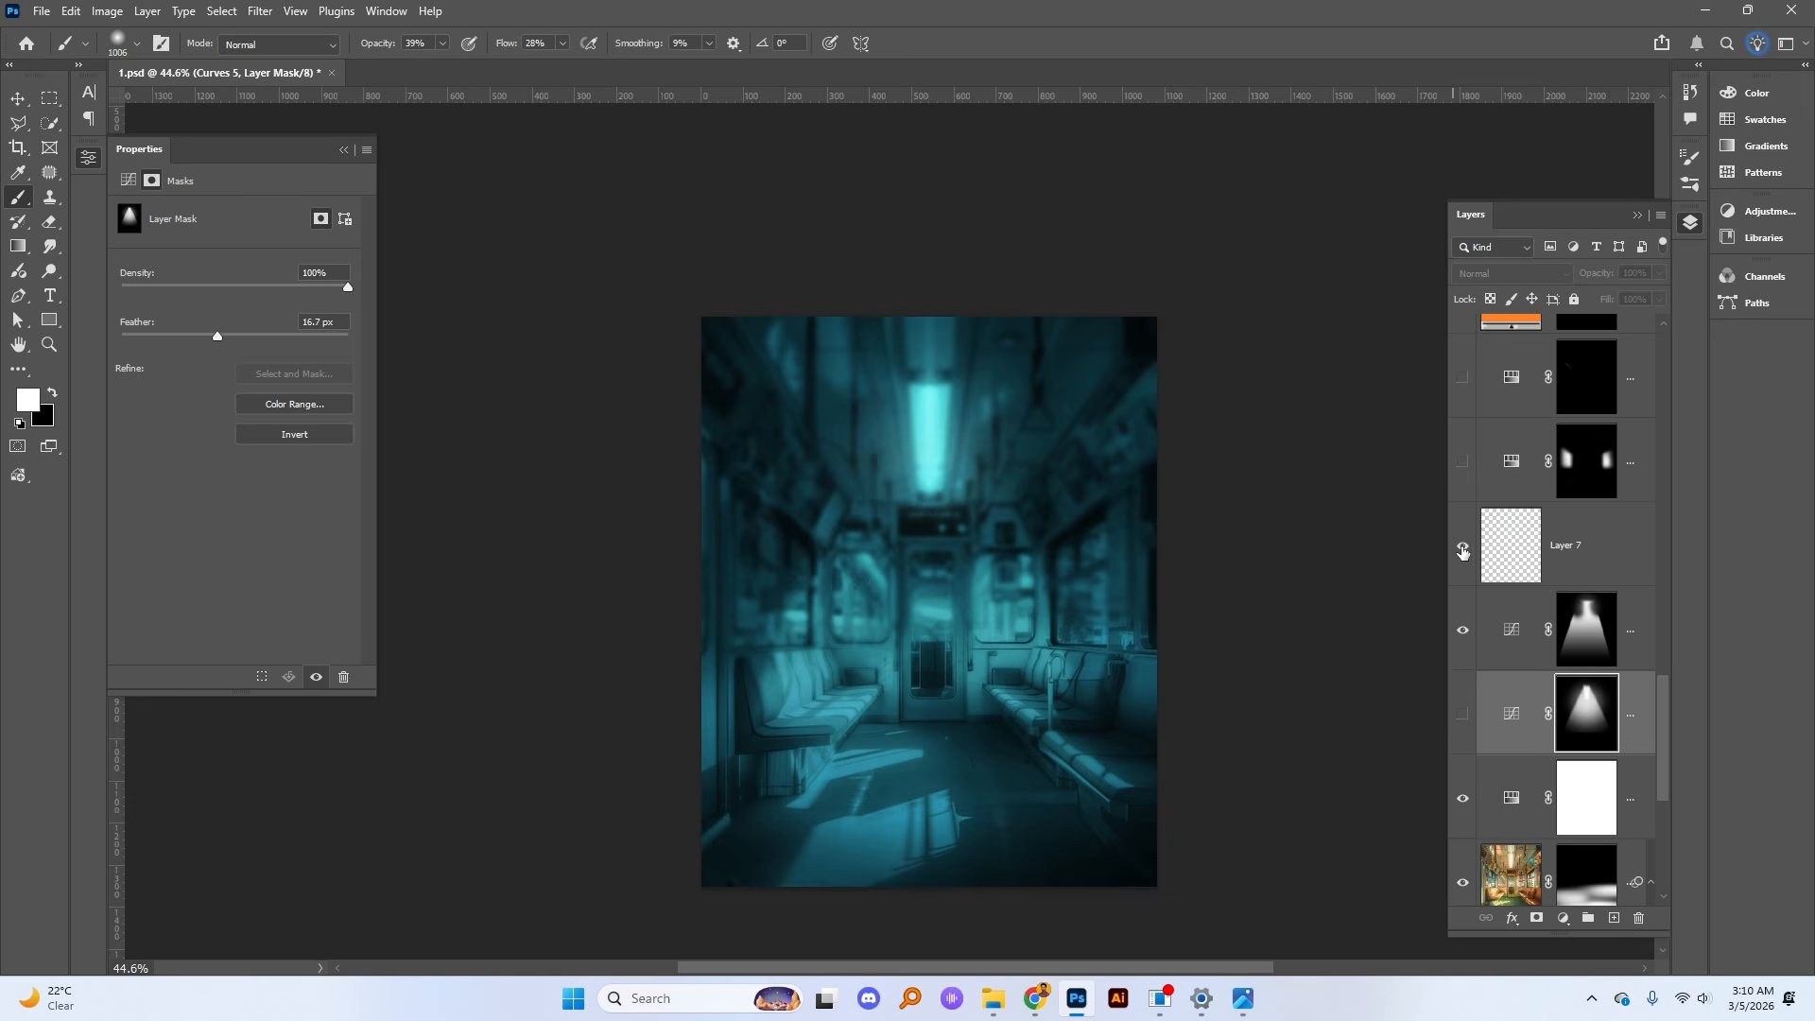
left_click(1462, 546)
left_click(1462, 547)
left_click(1462, 546)
left_click(1462, 546)
left_click(1462, 550)
Step: Paint a soft glow around the ceiling light on Layer 7 in cyan sampled from the light, in Normal mode, and undo the last dab
left_click(1519, 556)
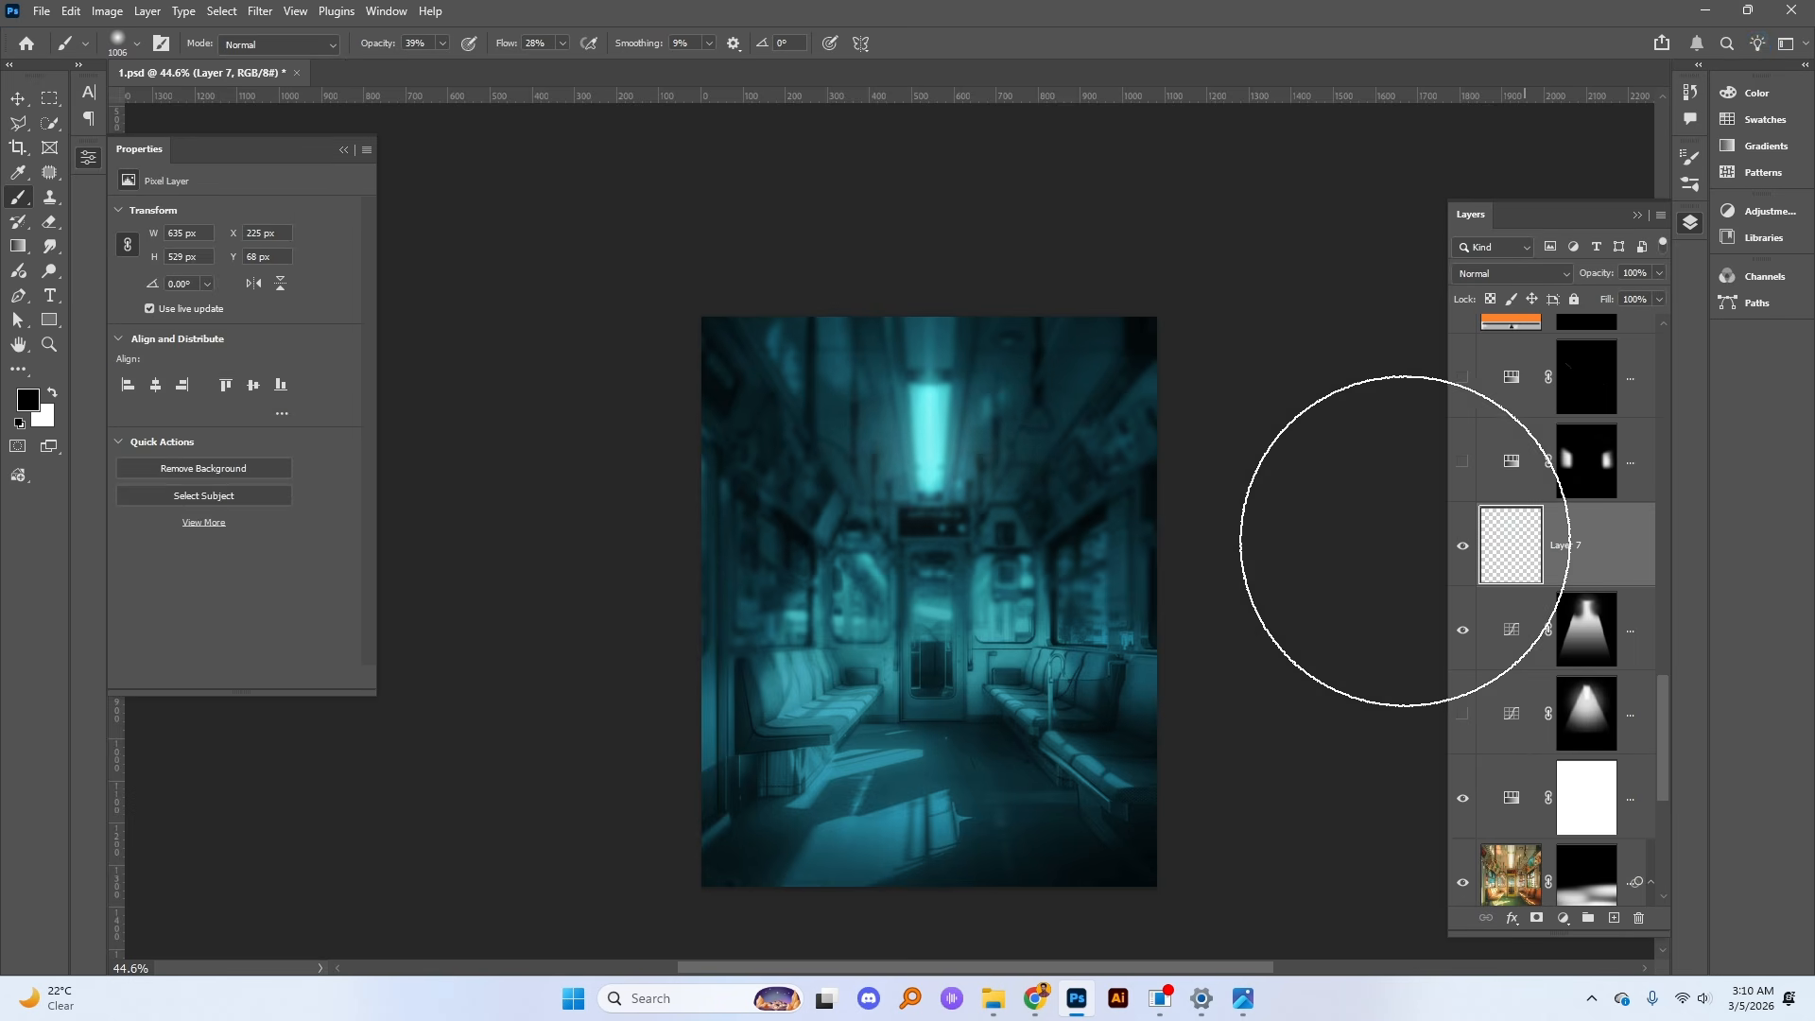
left_click(939, 424, "alt")
left_click(1522, 276)
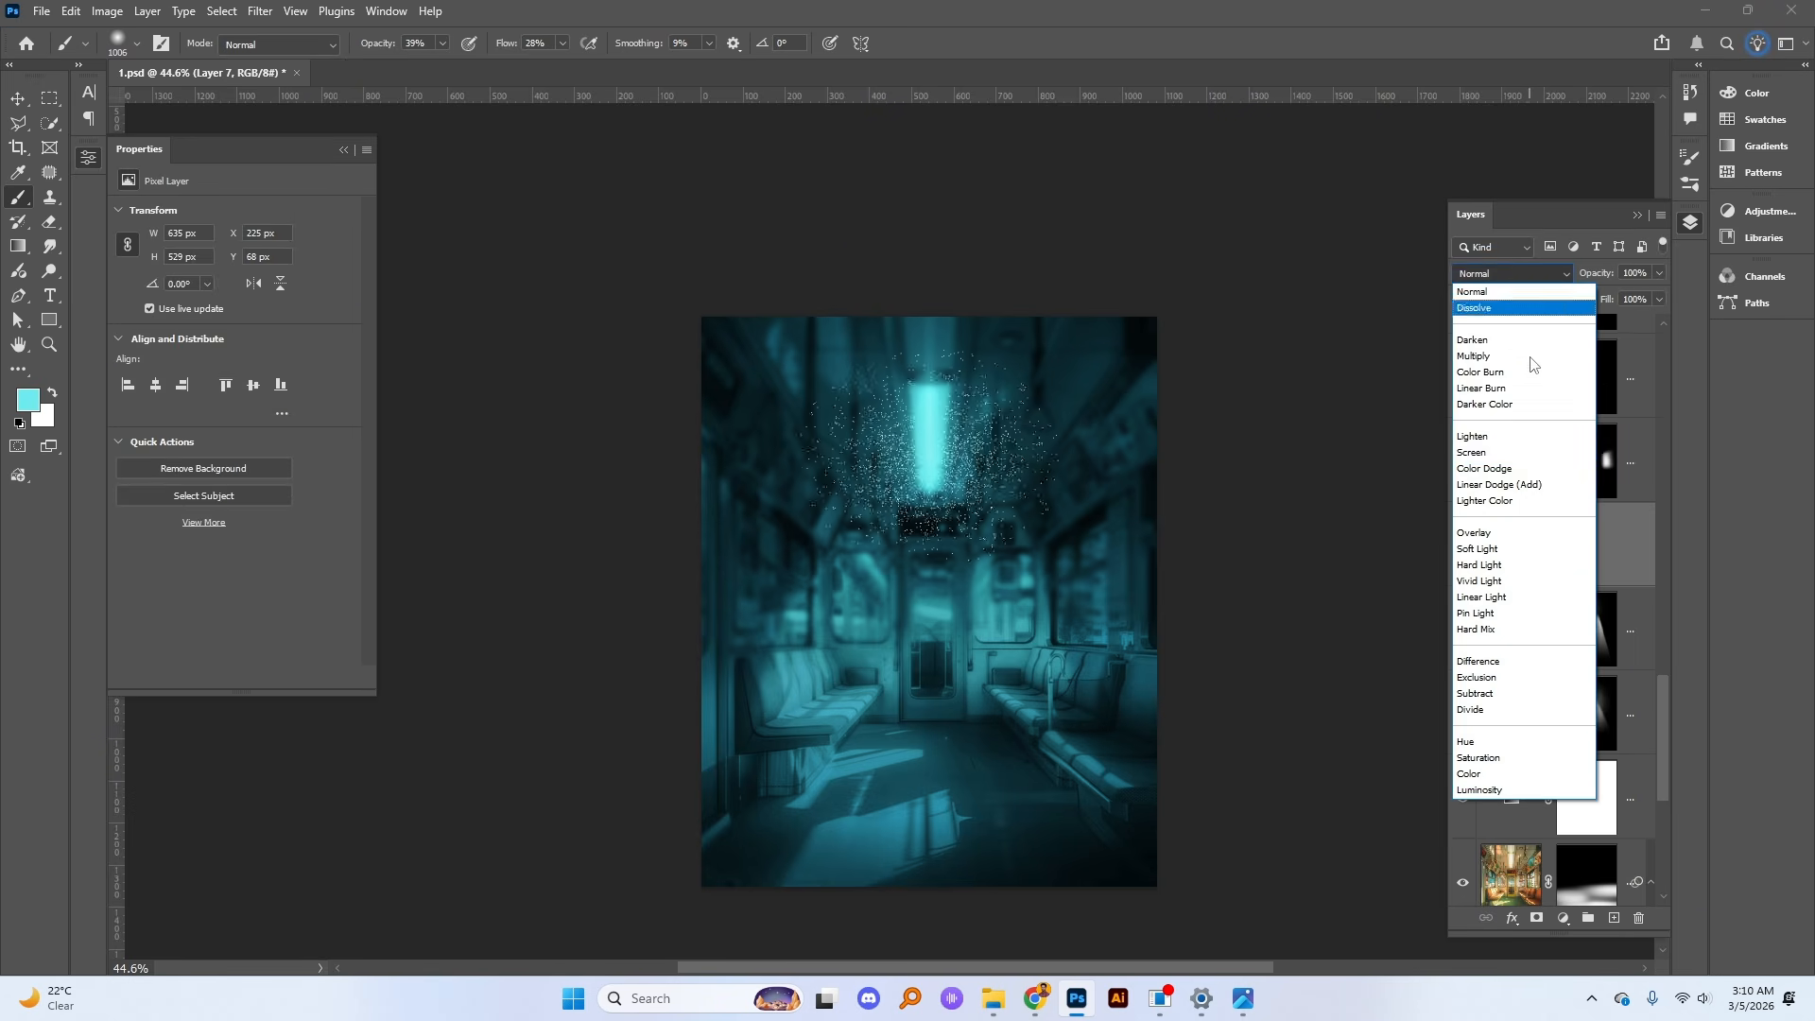
left_click(1613, 540)
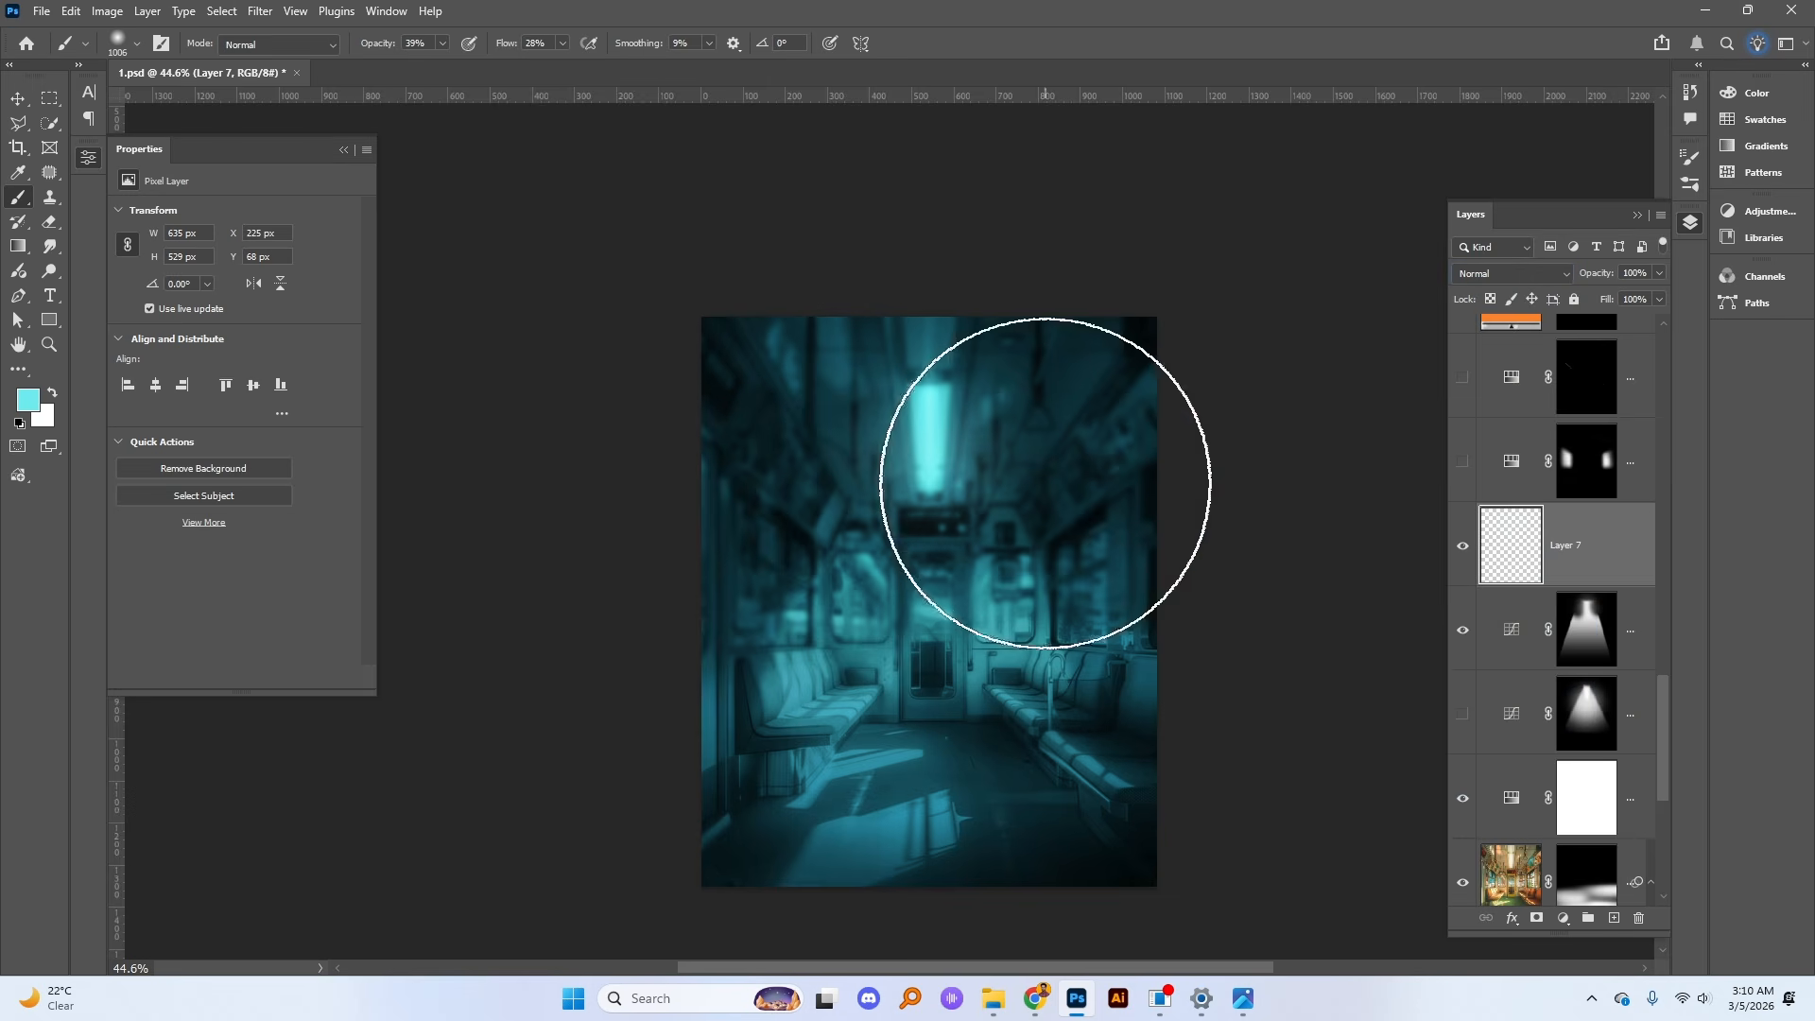
left_click(939, 444)
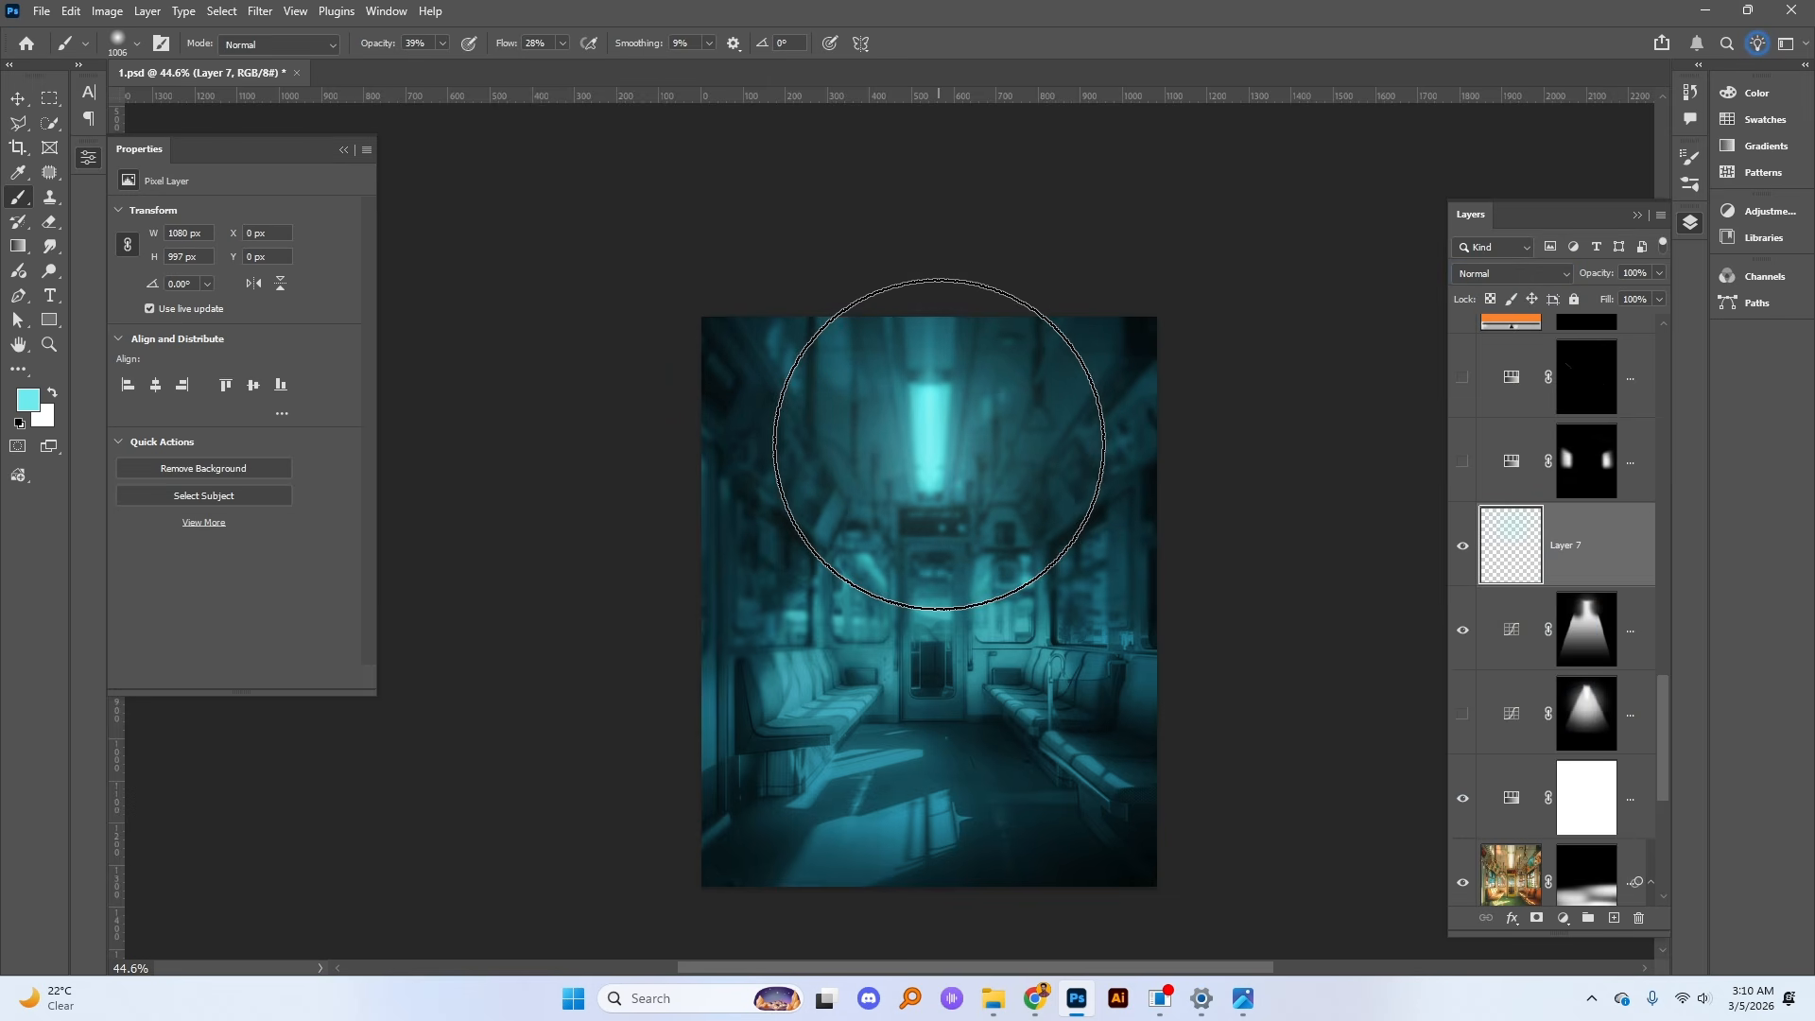
key("ctrl+z")
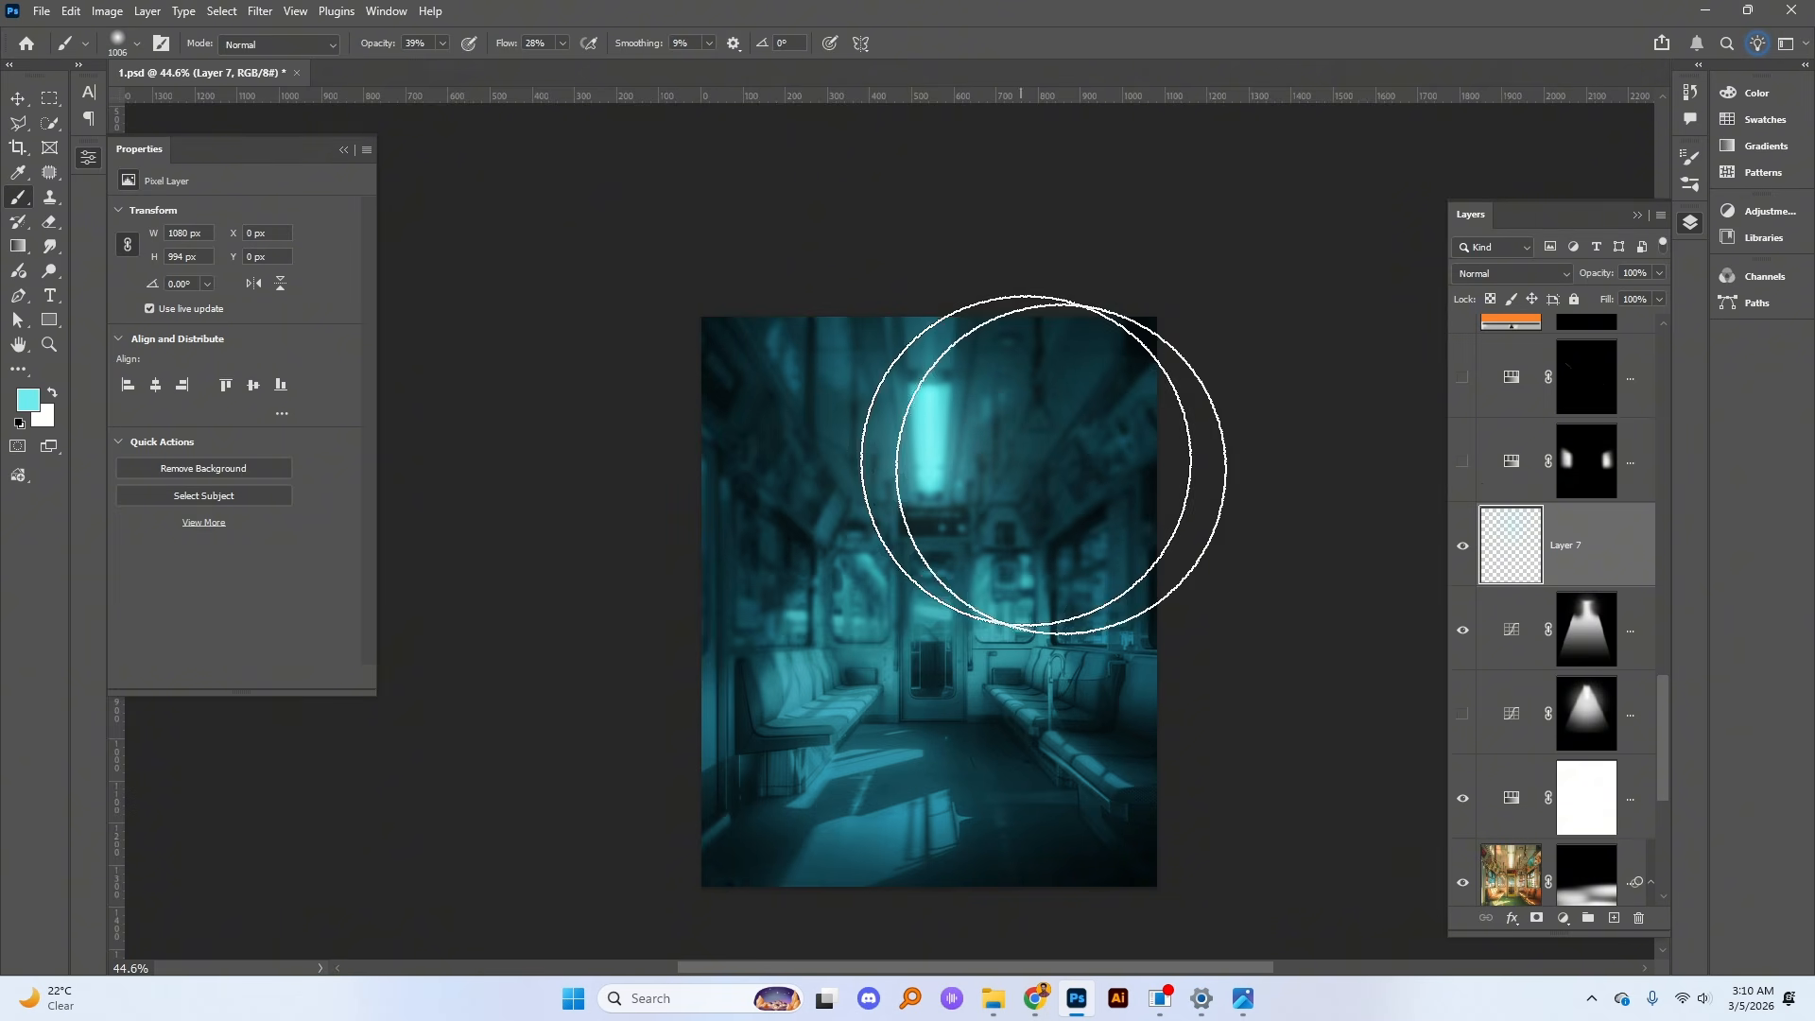
Step: Show the Hue/Saturation layer that colours the side windows orange and open its adjustment settings
left_click(1461, 462)
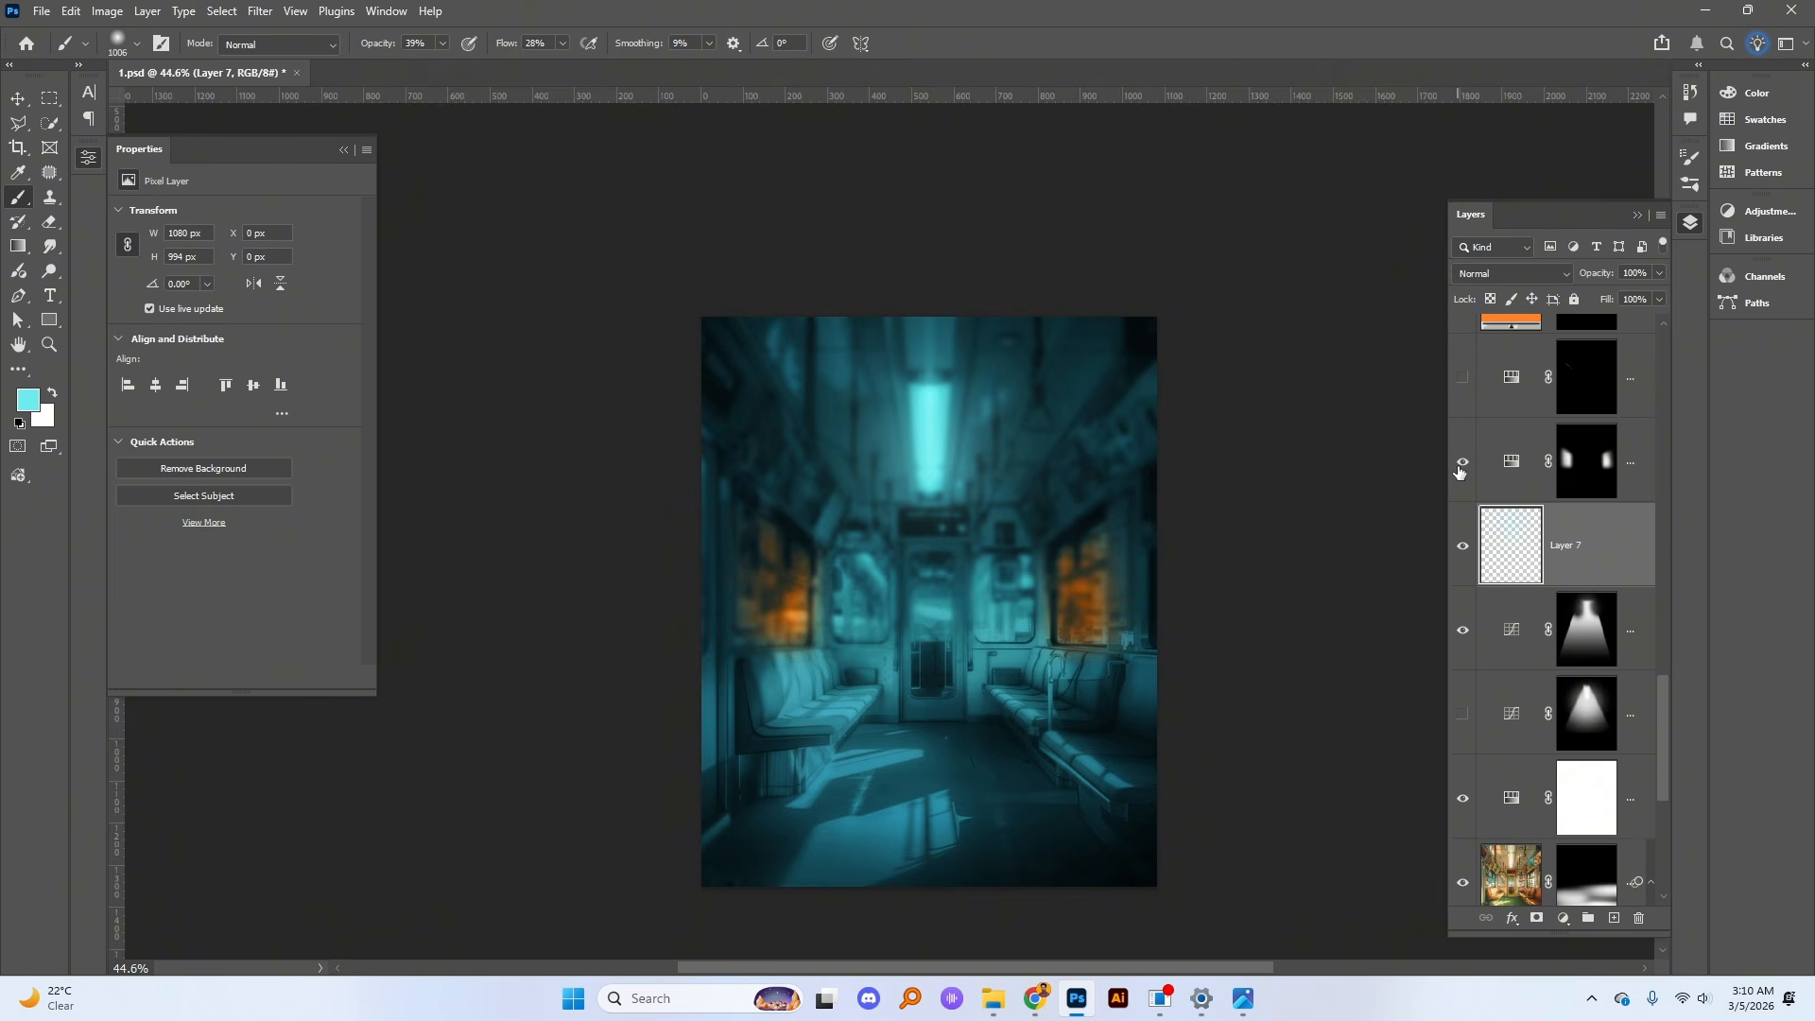
scroll(910, 634, "up", 2)
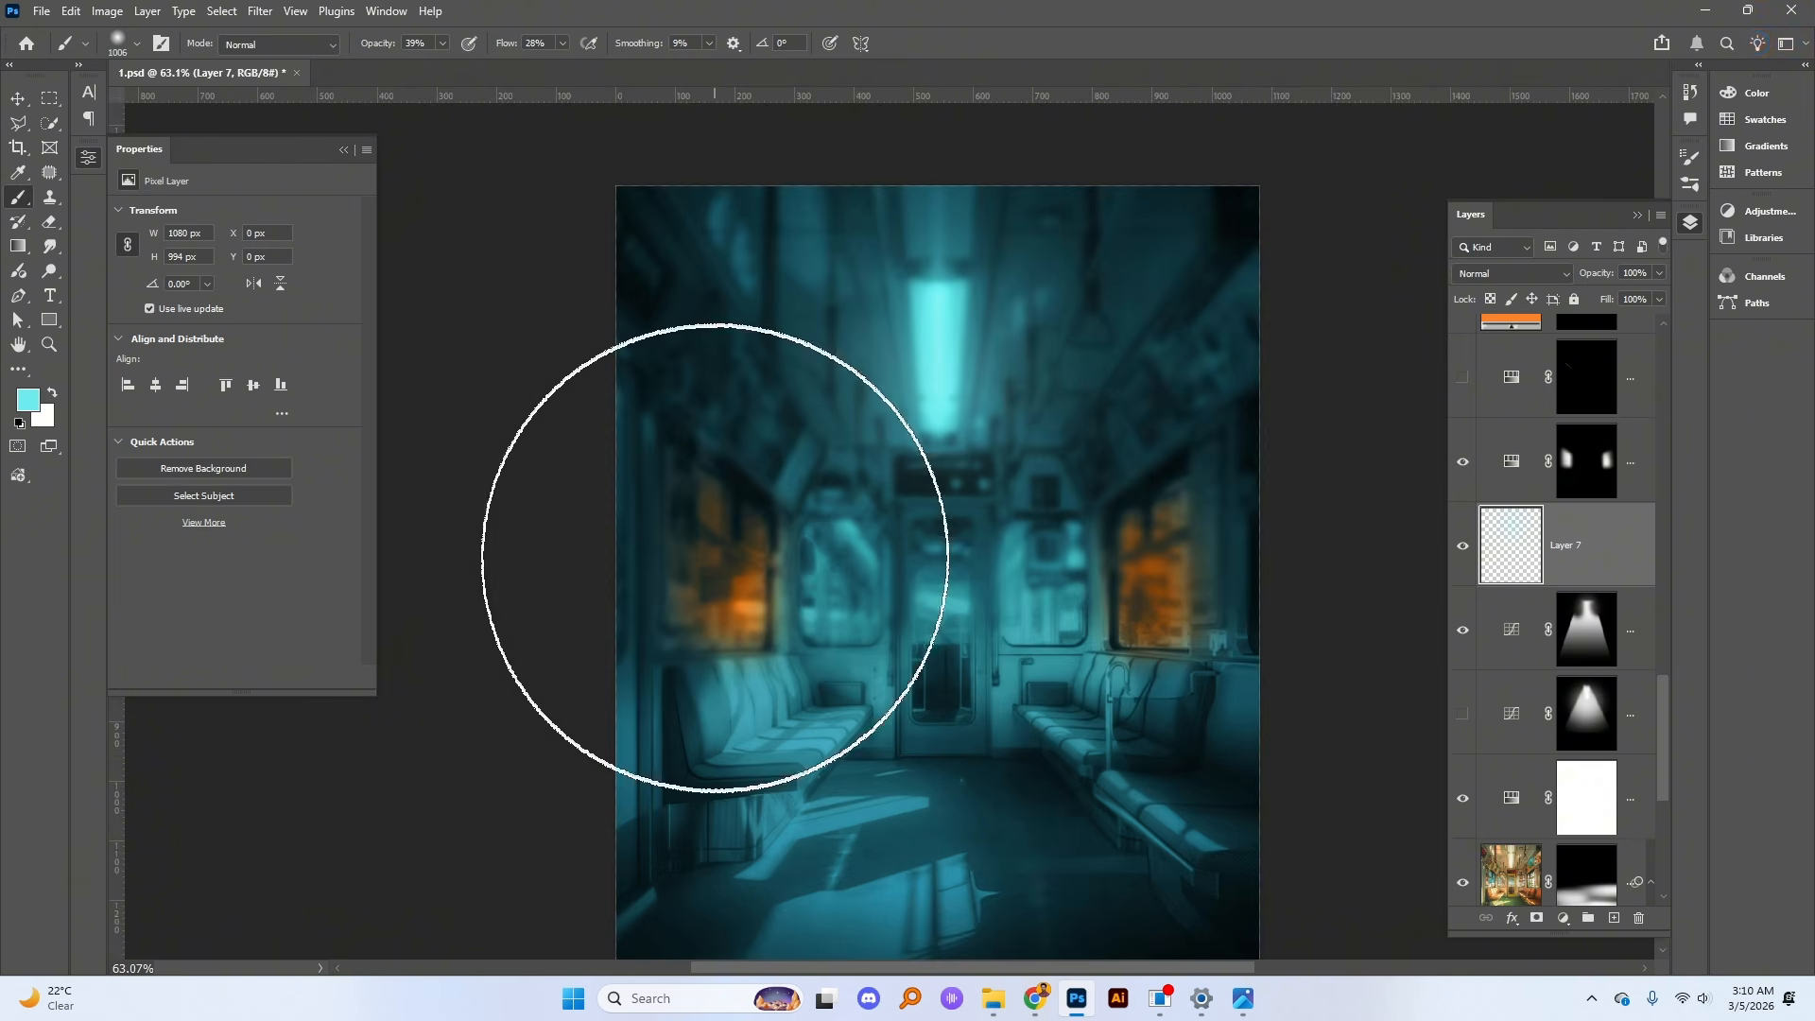
right_click(839, 535, "alt")
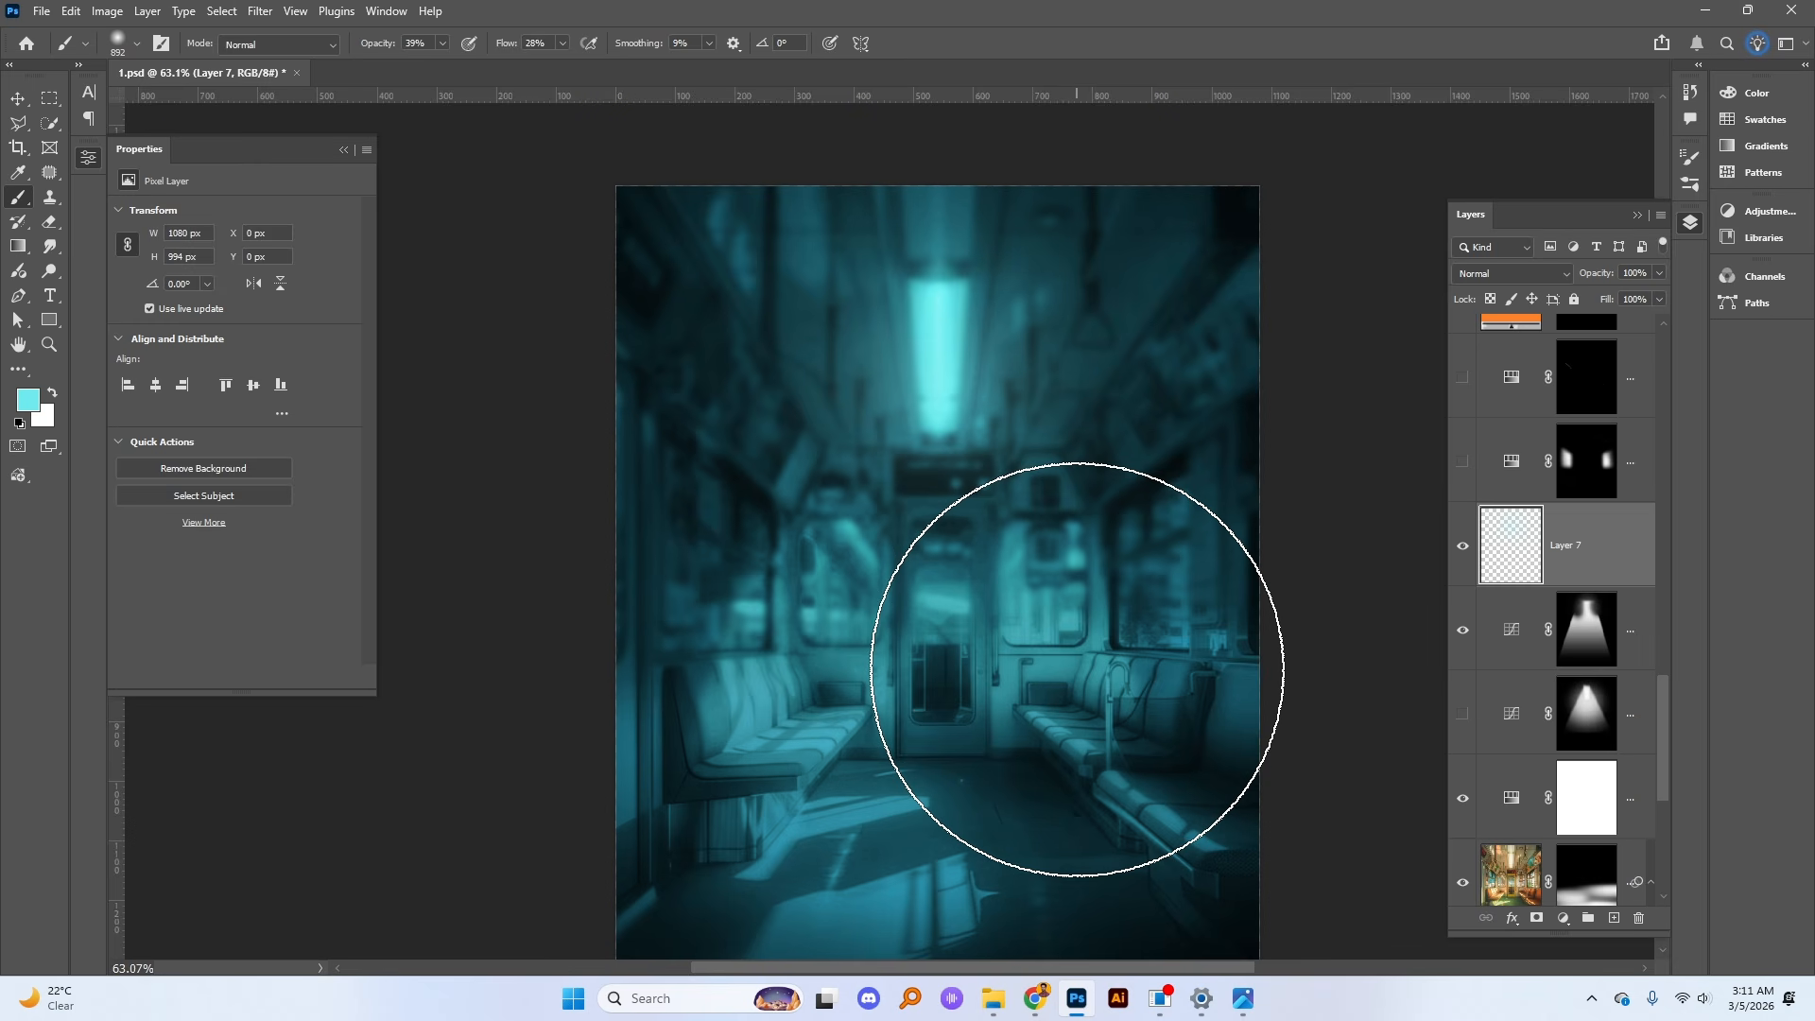
left_click(1463, 462)
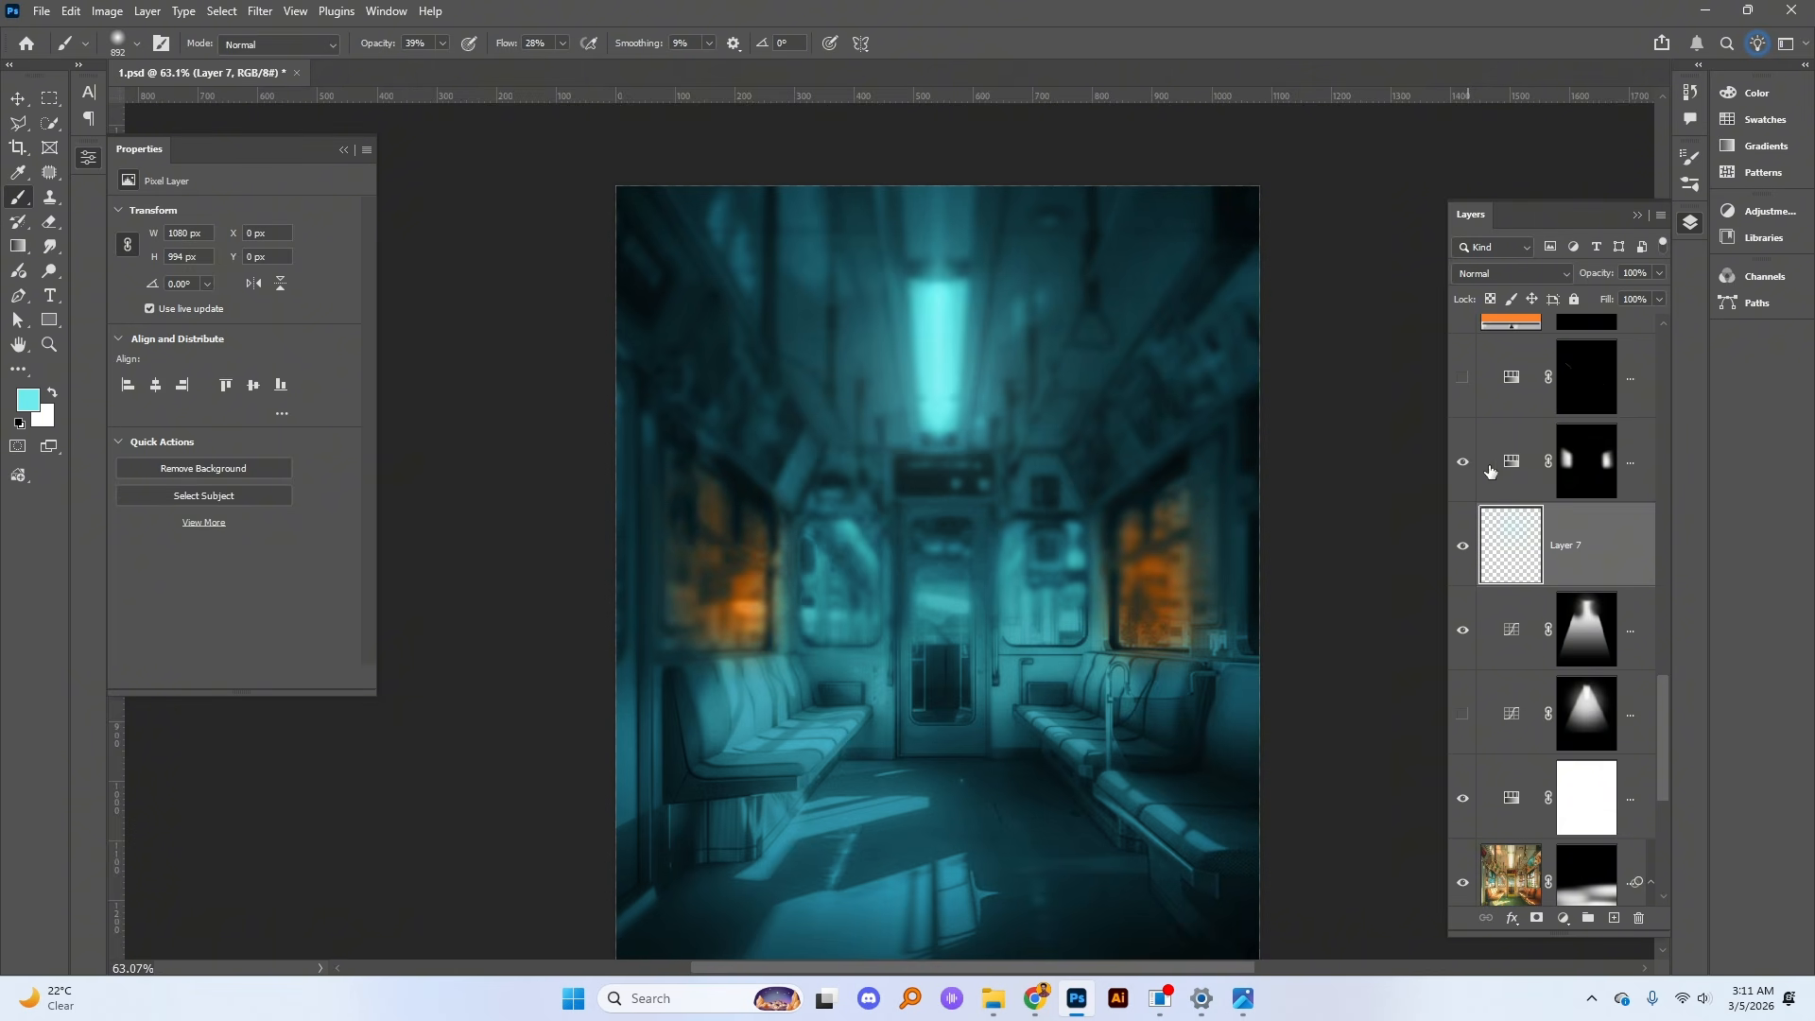
left_click(1510, 465)
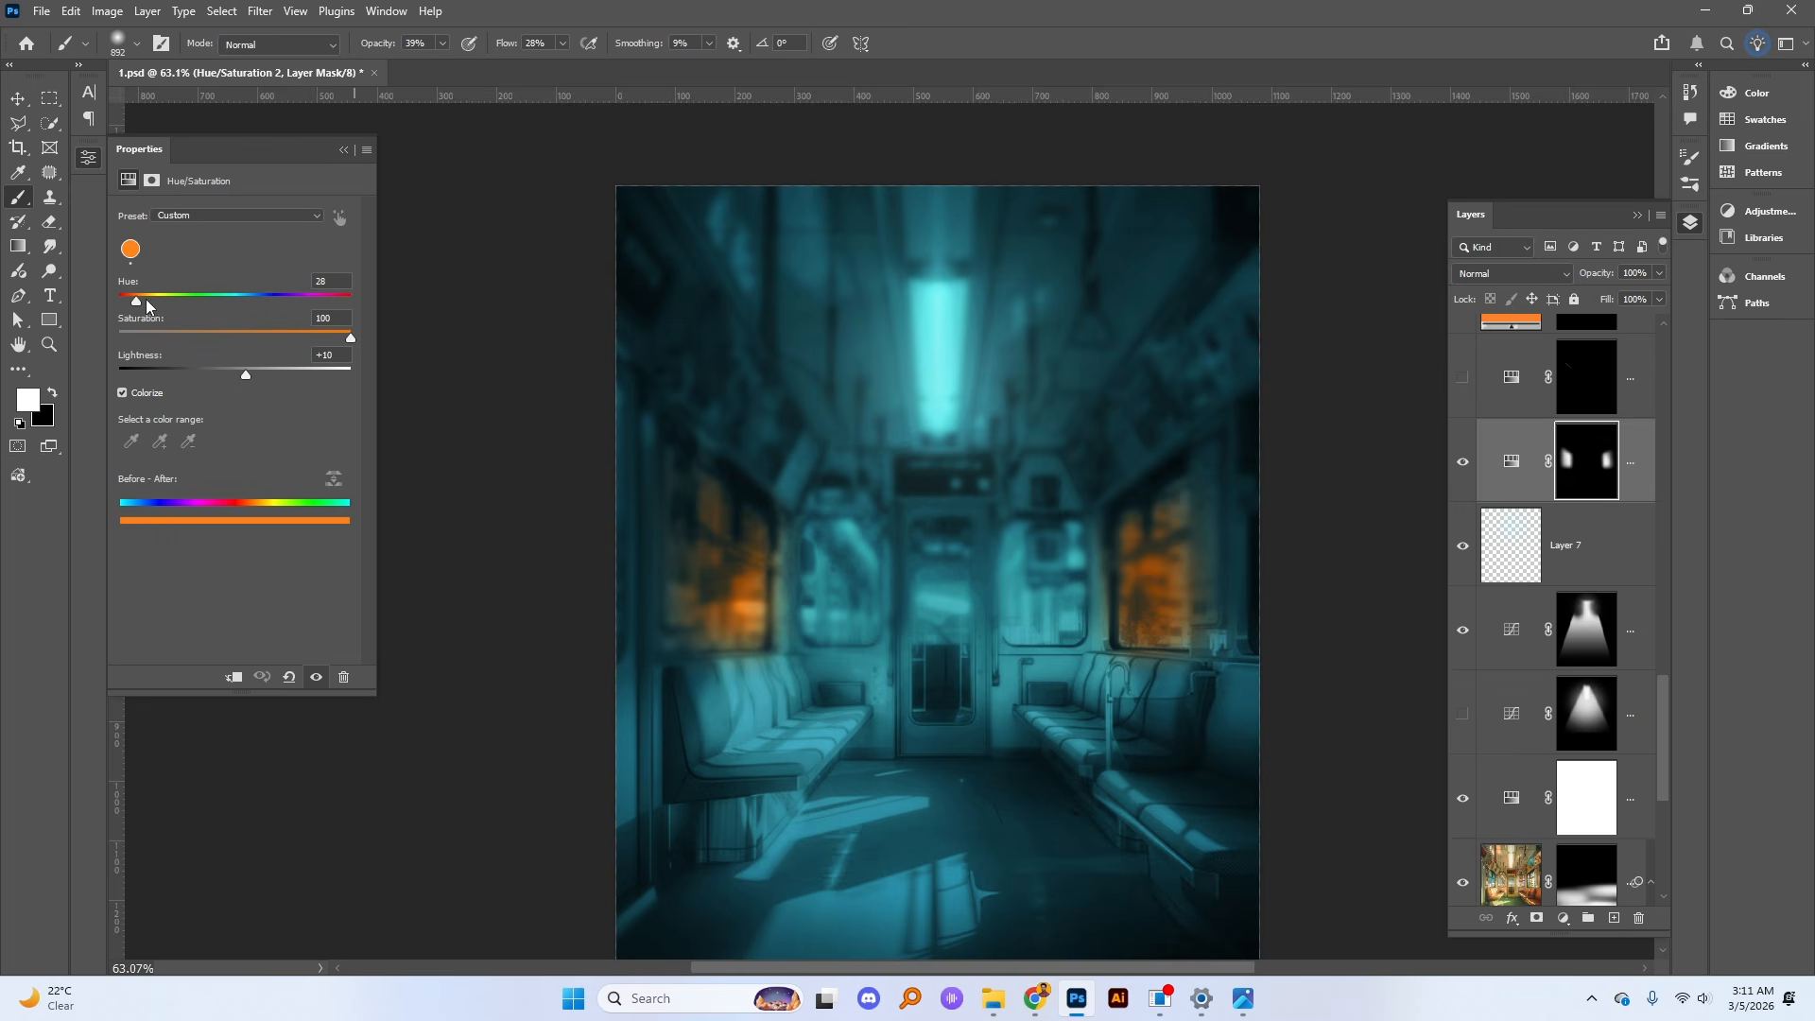
Step: Try a hue of 42 on the orange Hue/Saturation layer with its mask disabled, undo it and re-enable the mask
left_click(1581, 465, "shift")
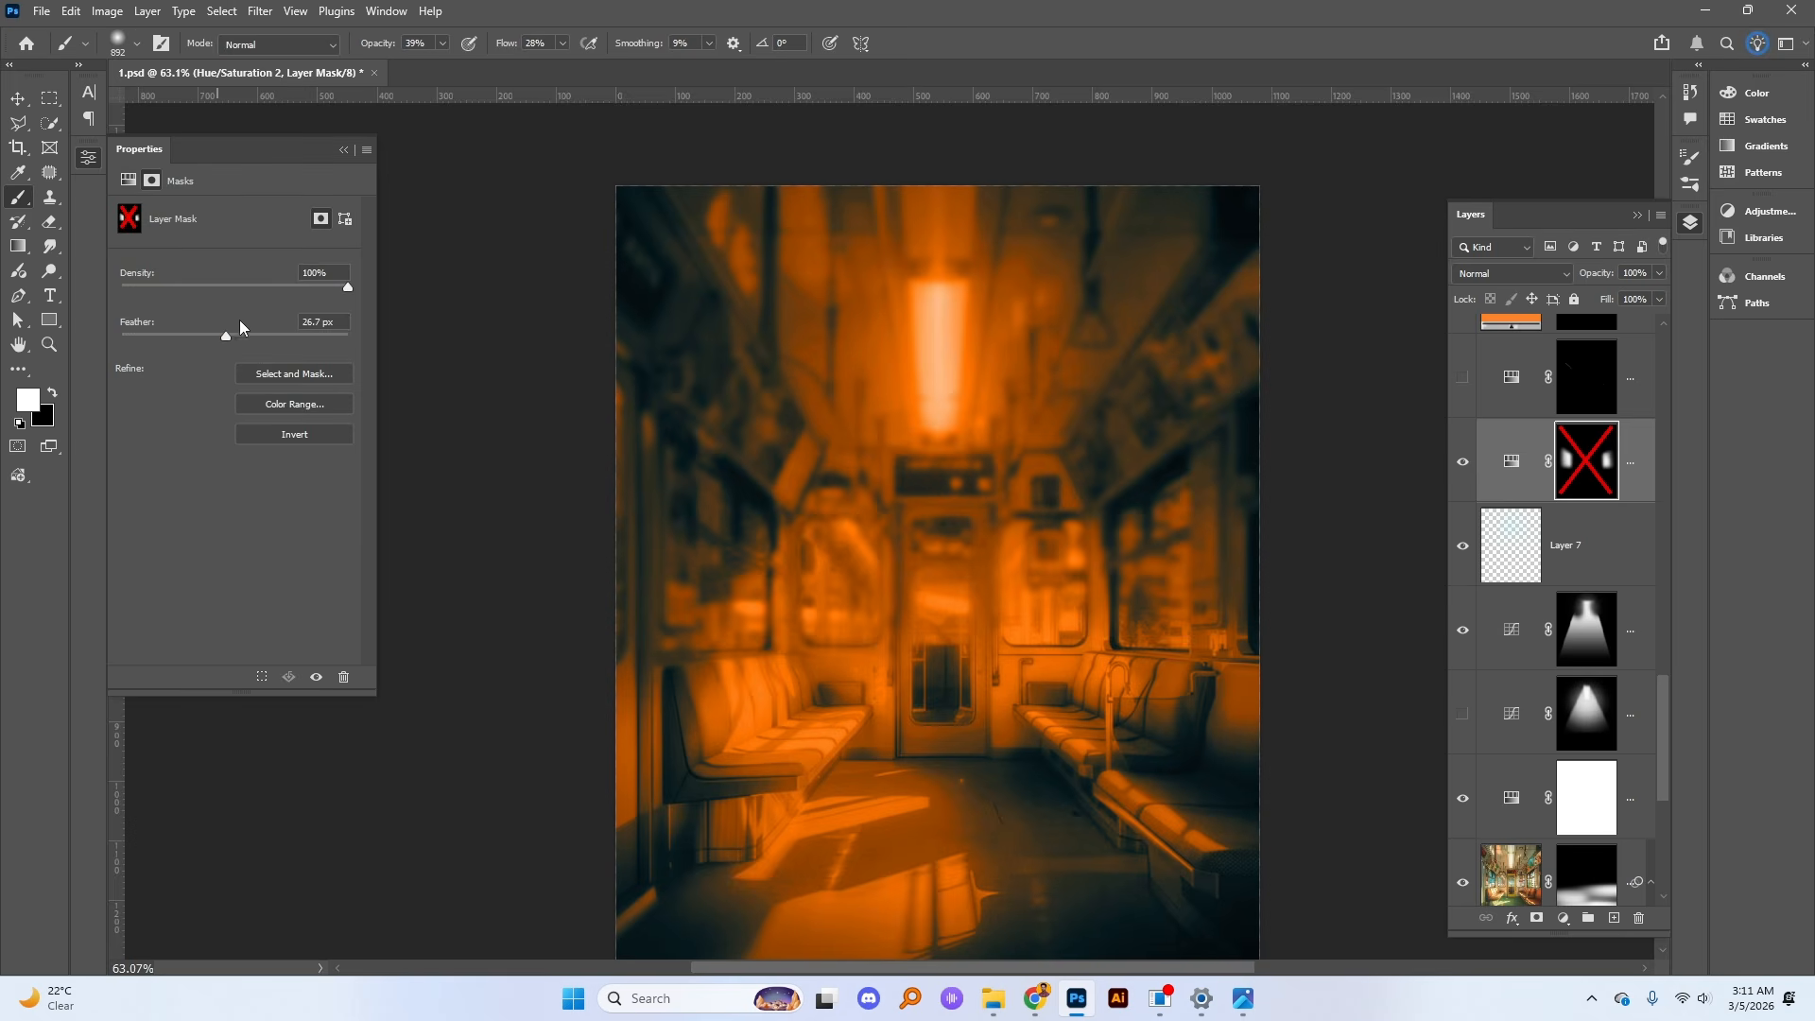
left_click(127, 179)
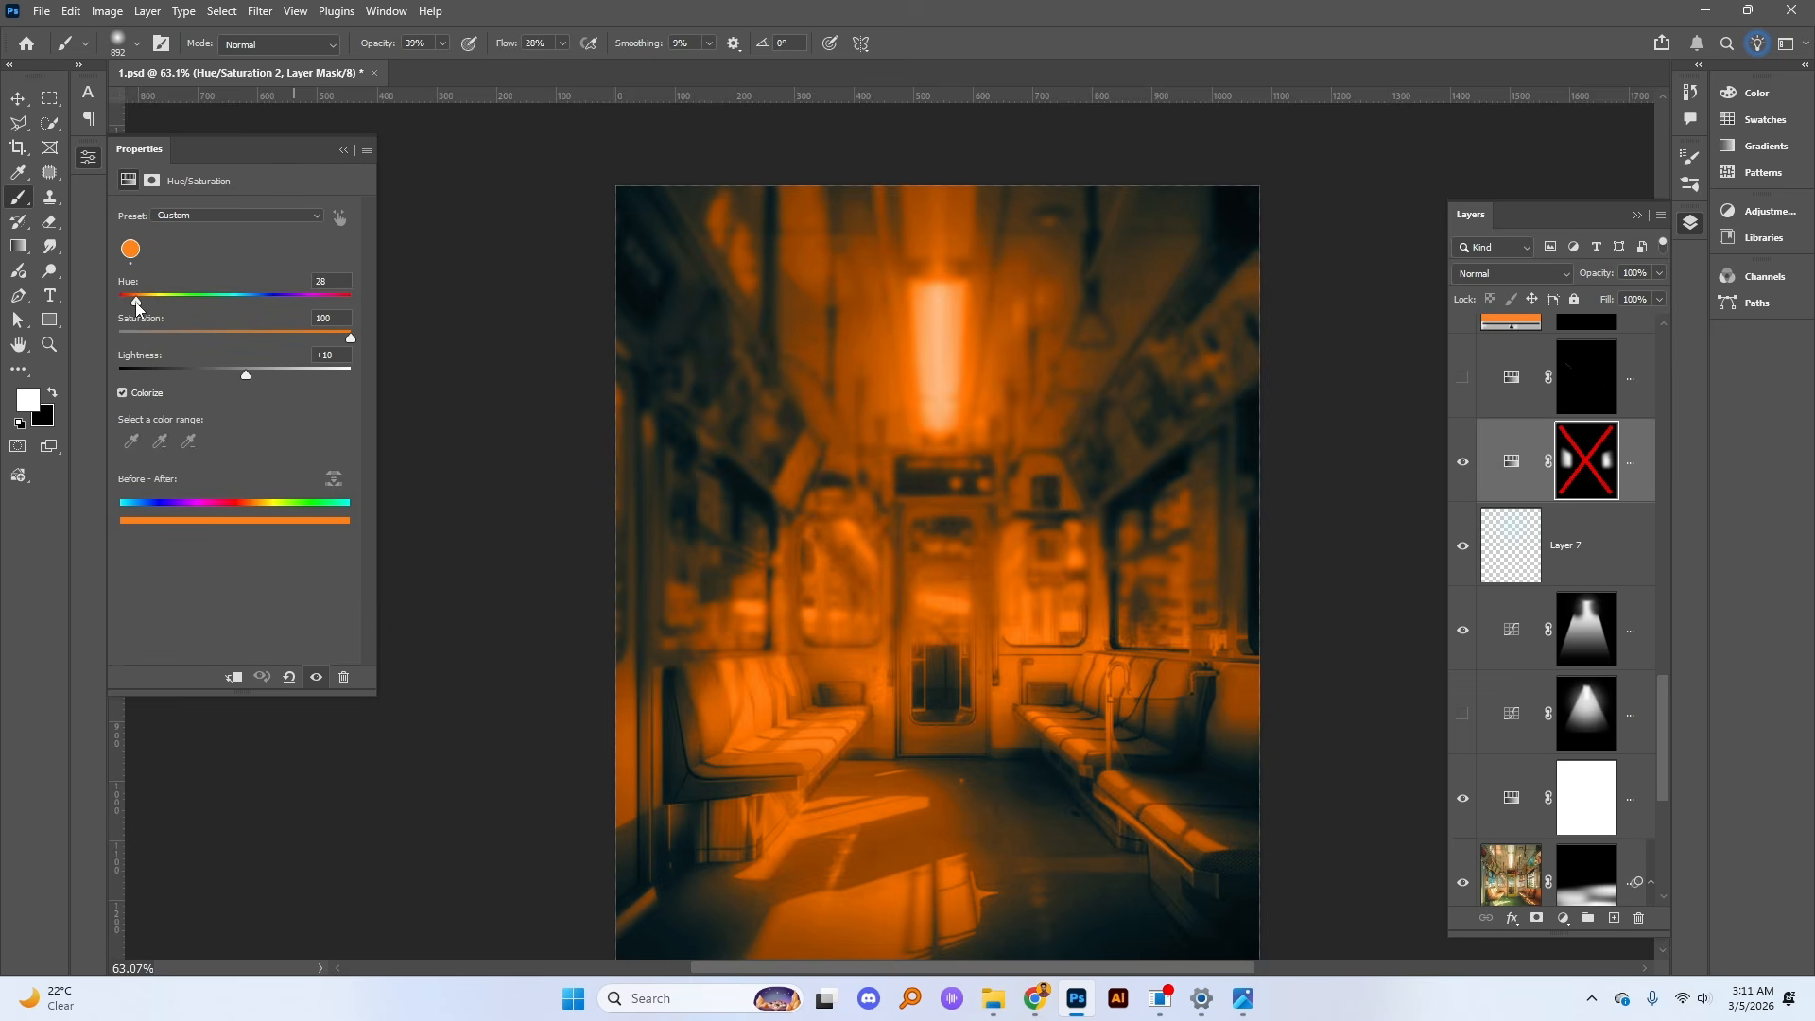
left_click_drag(137, 305, 146, 304)
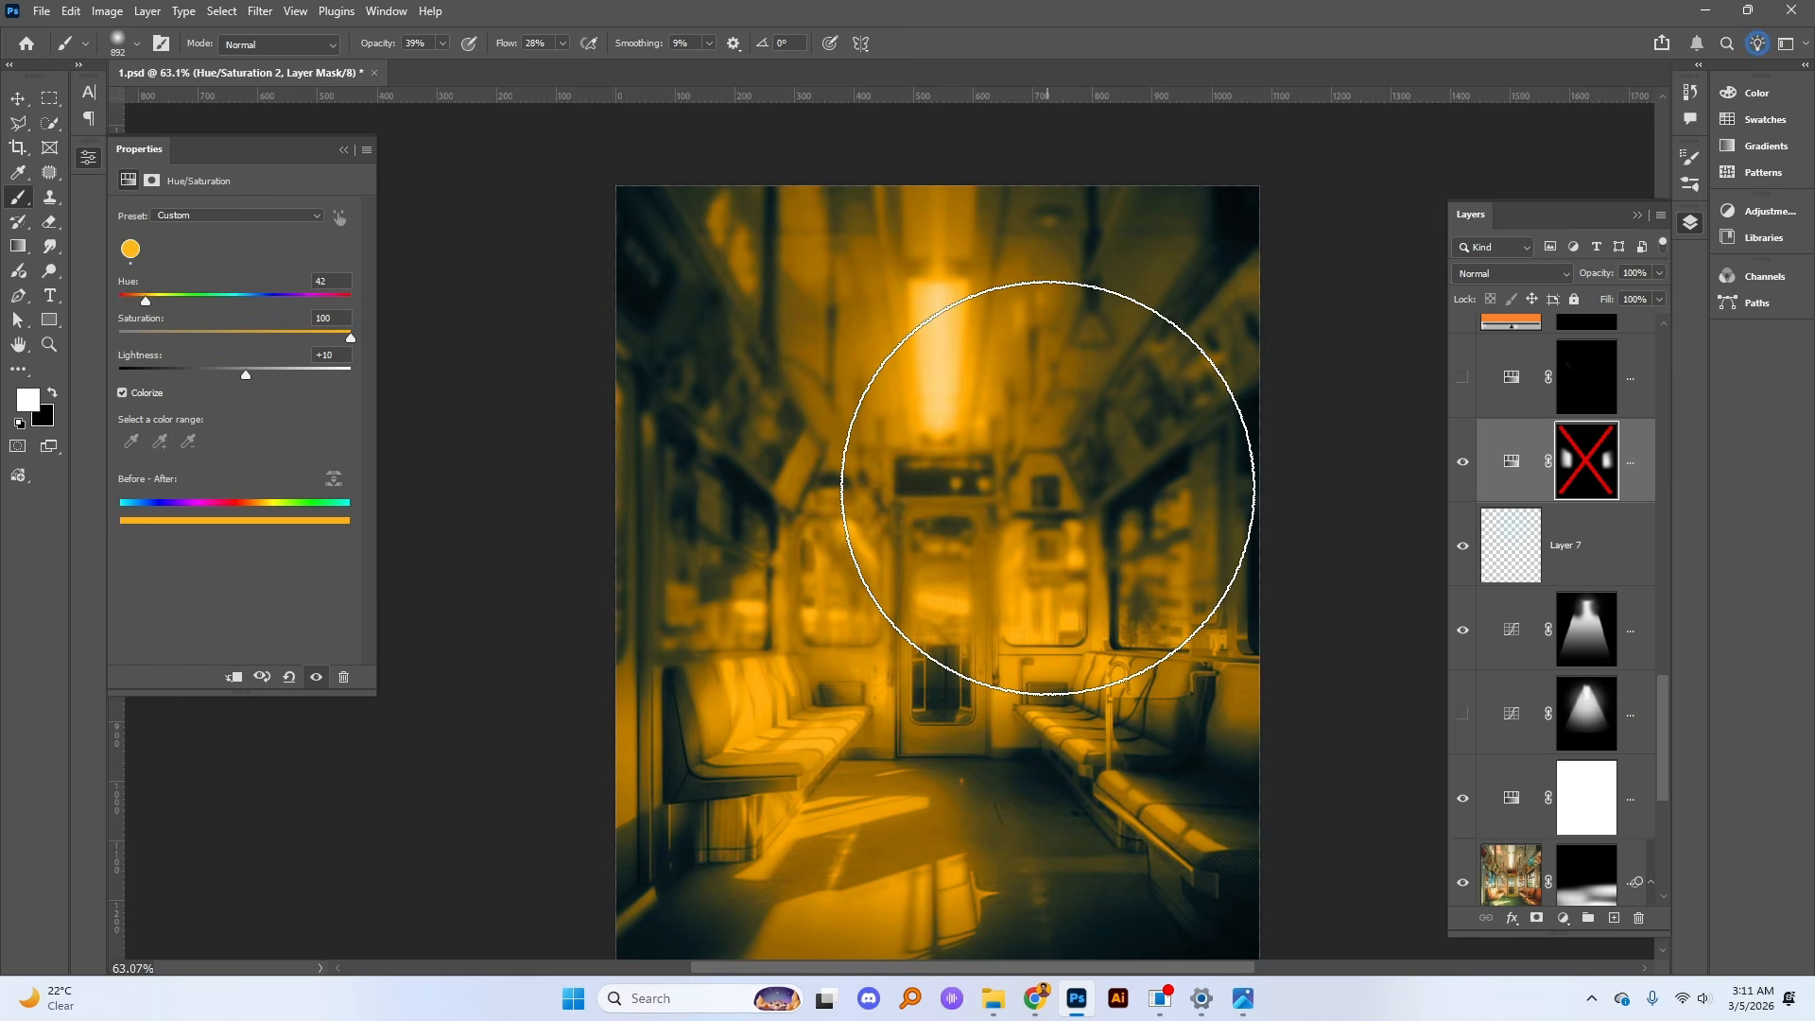
key("ctrl+z")
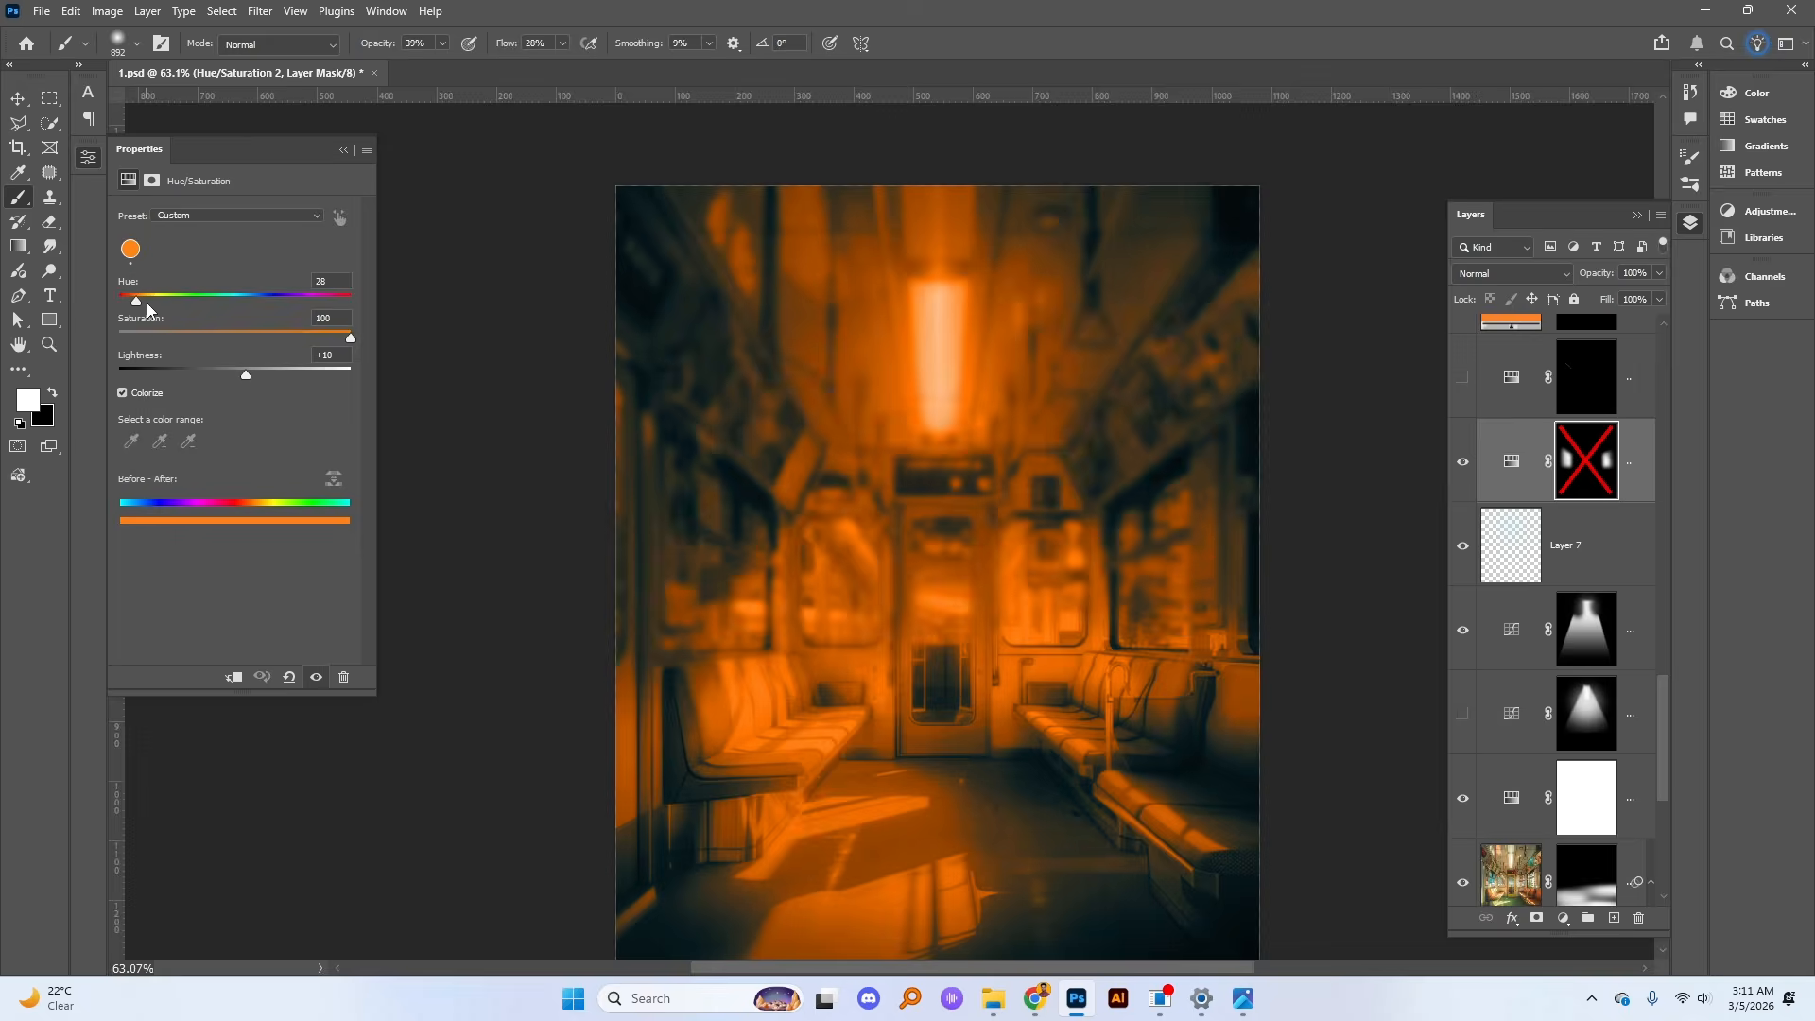
left_click(1589, 476, "shift")
Step: Try painting white on the orange Hue/Saturation mask over the window beside the door with a soft brush of about 175 px
left_click(1589, 476)
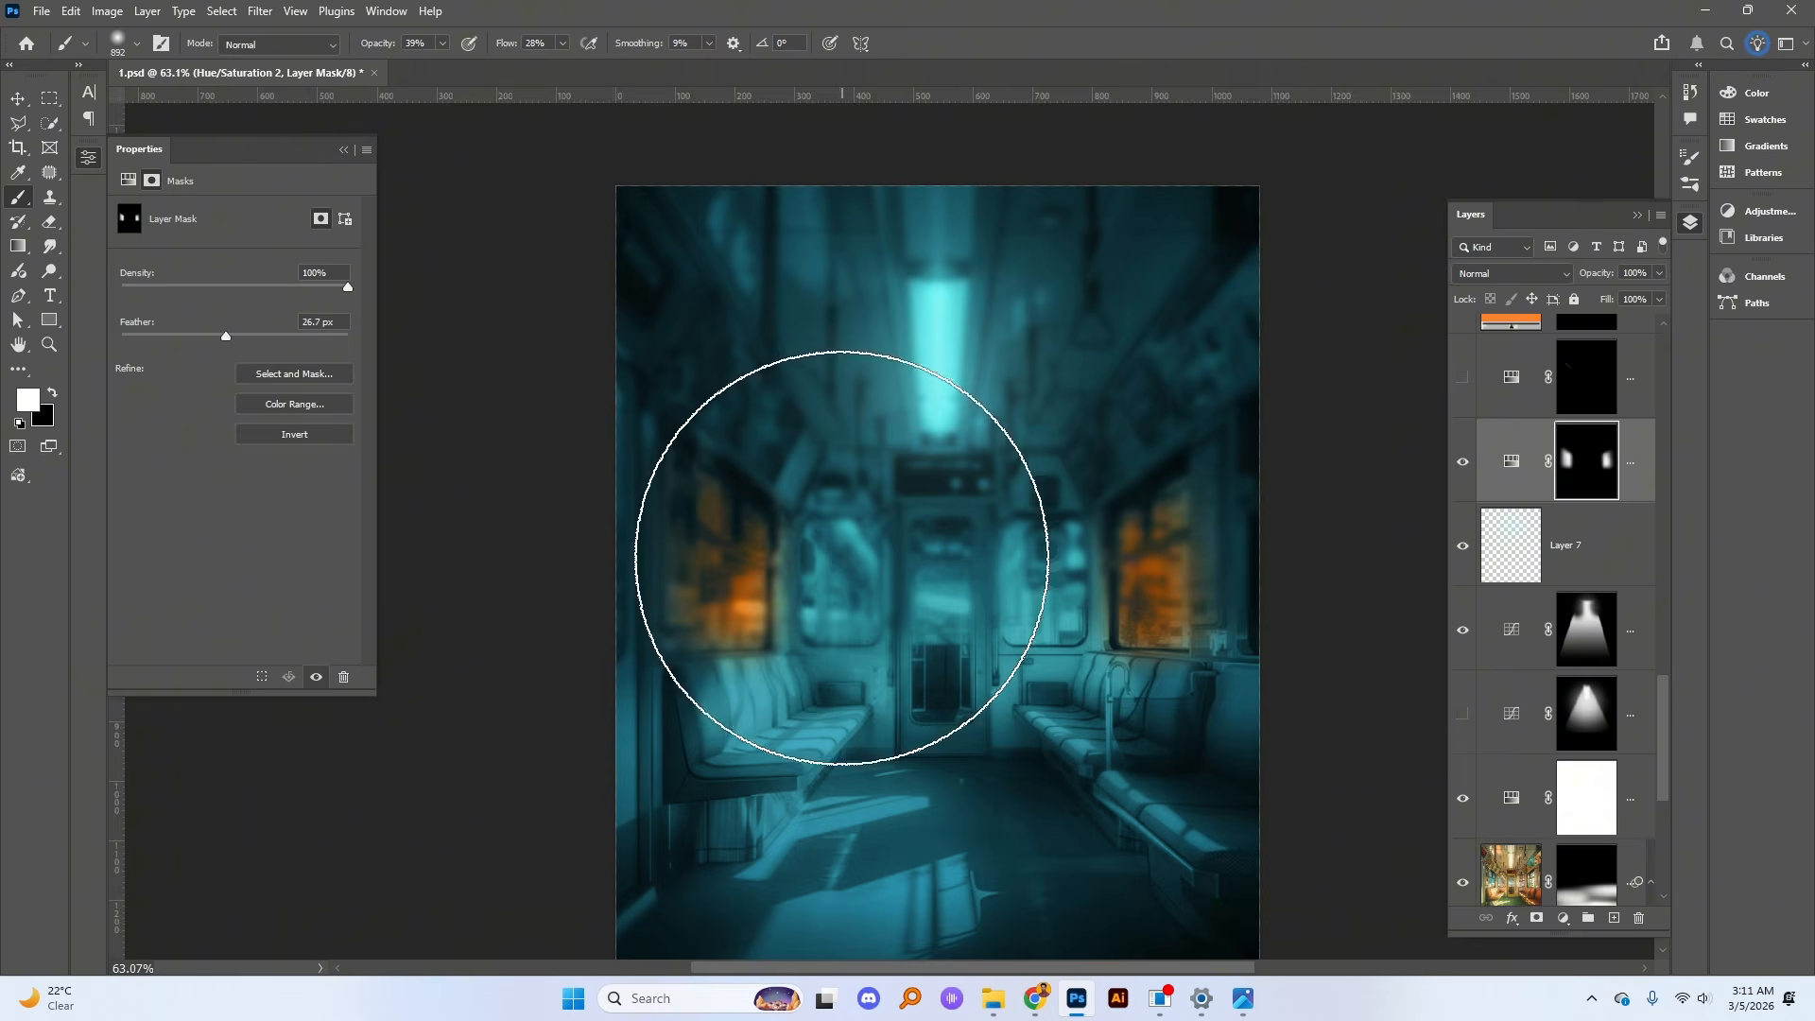
scroll(857, 555, "up", 4)
left_click_drag(757, 543, 549, 553)
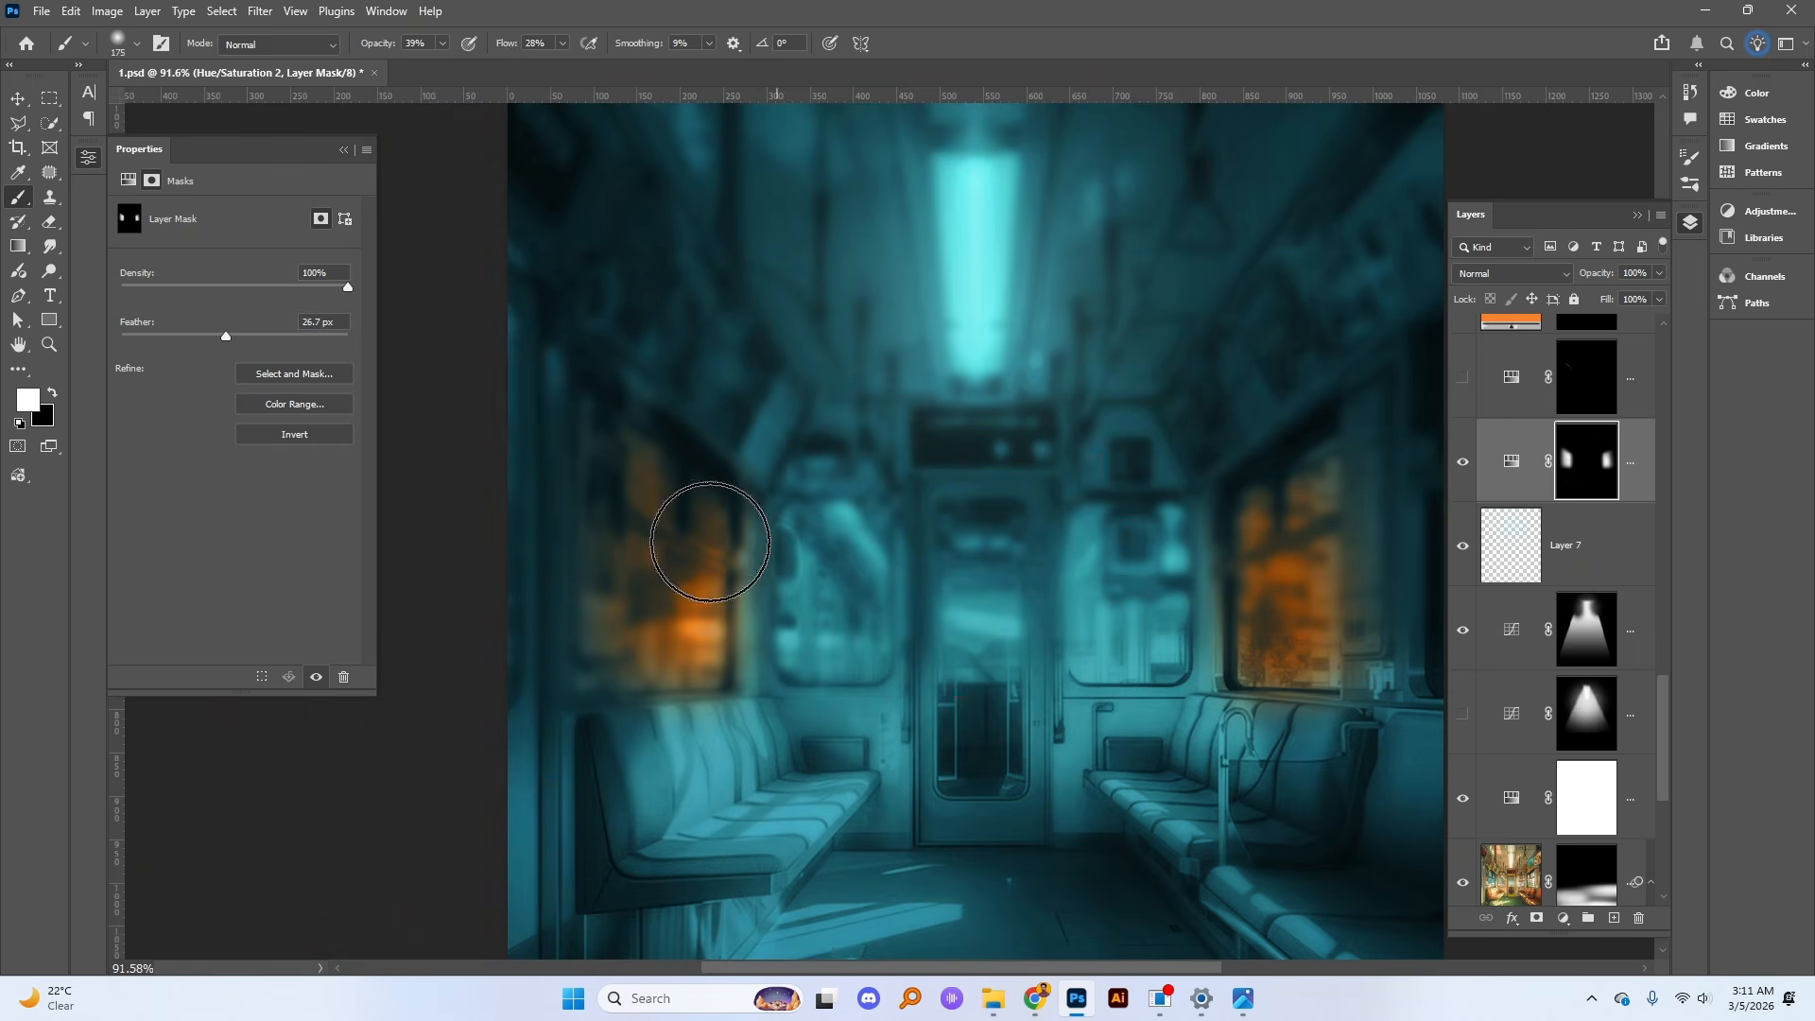
key("x")
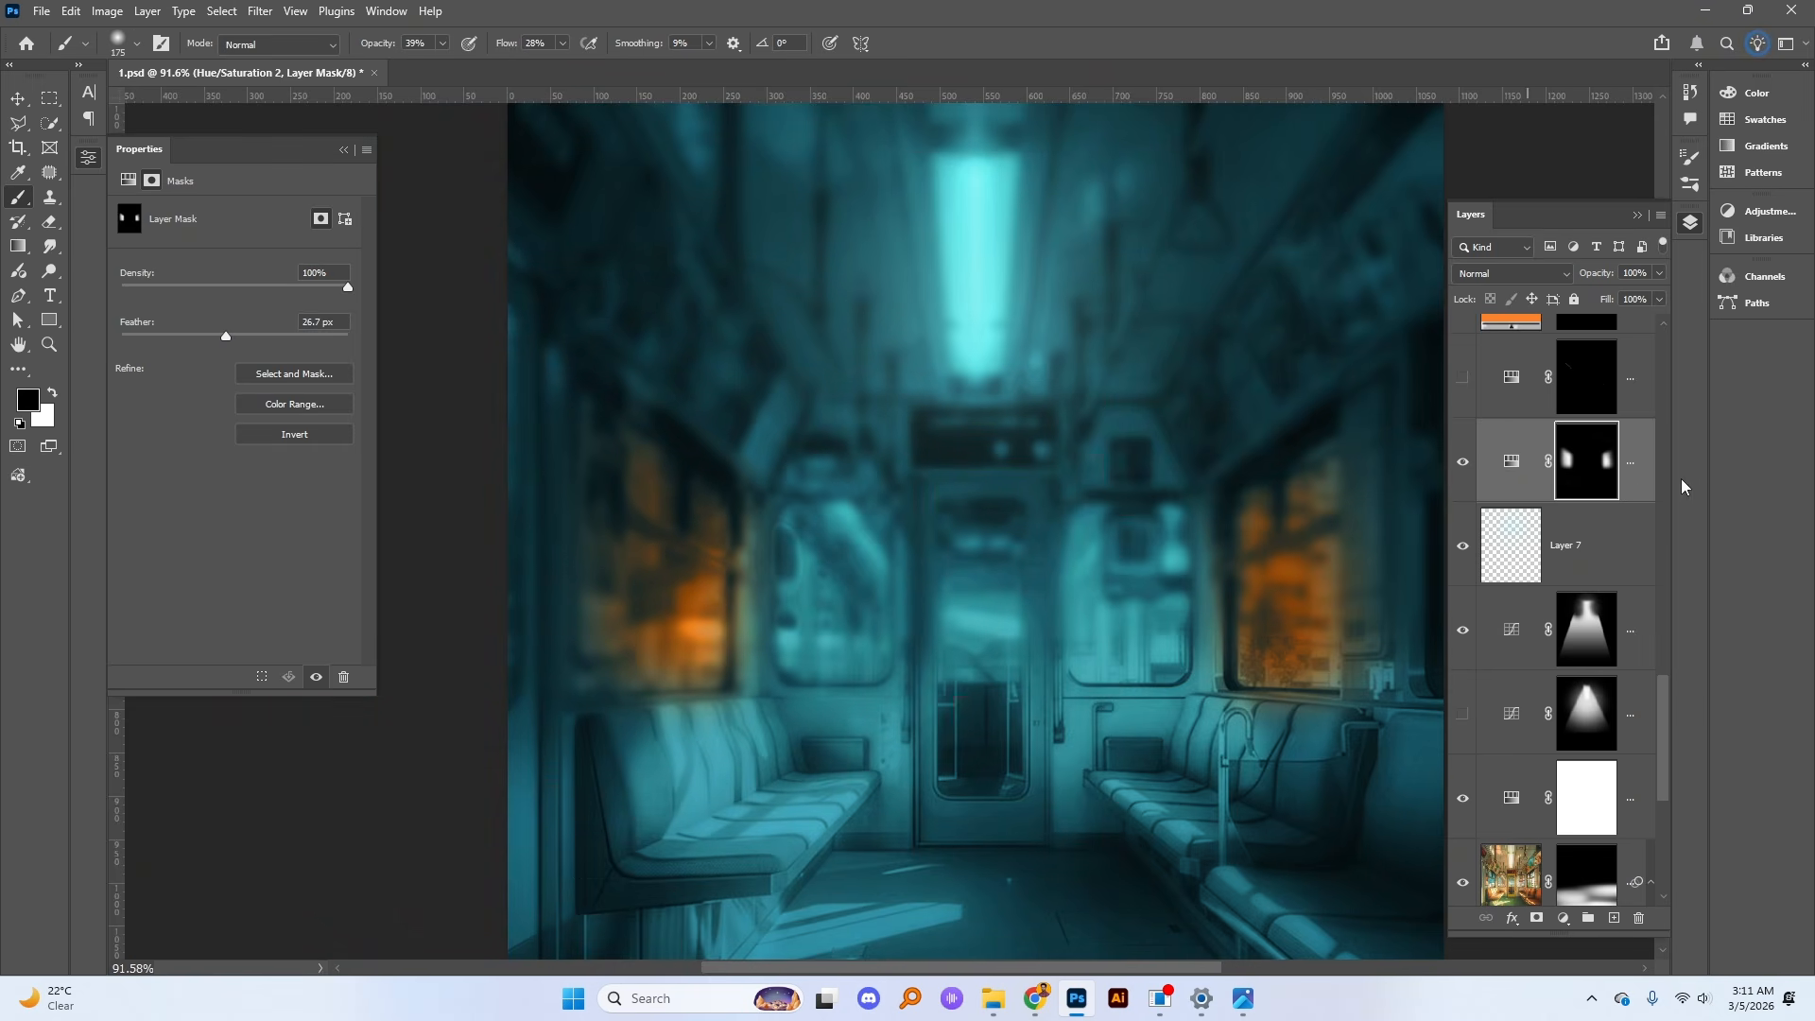
key("x")
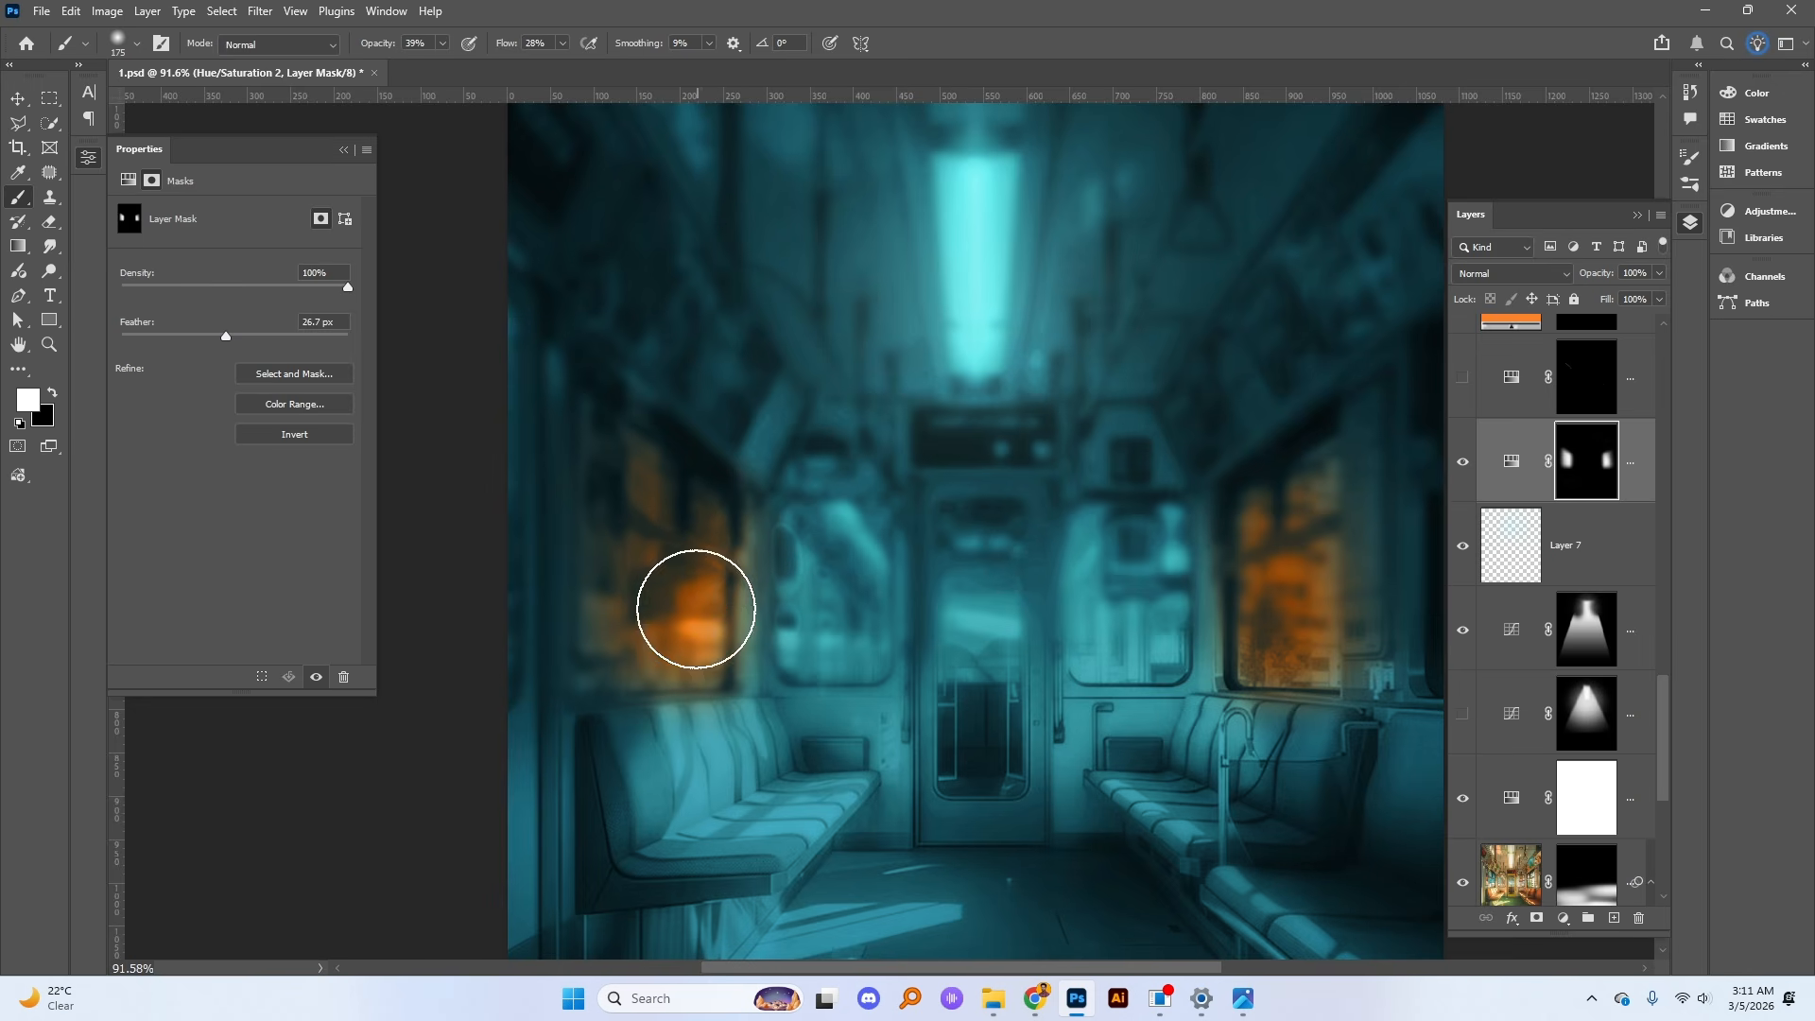
mouse_move(828, 582)
left_mouse_down()
mouse_move(839, 559)
mouse_move(842, 640)
mouse_move(828, 550)
left_mouse_up()
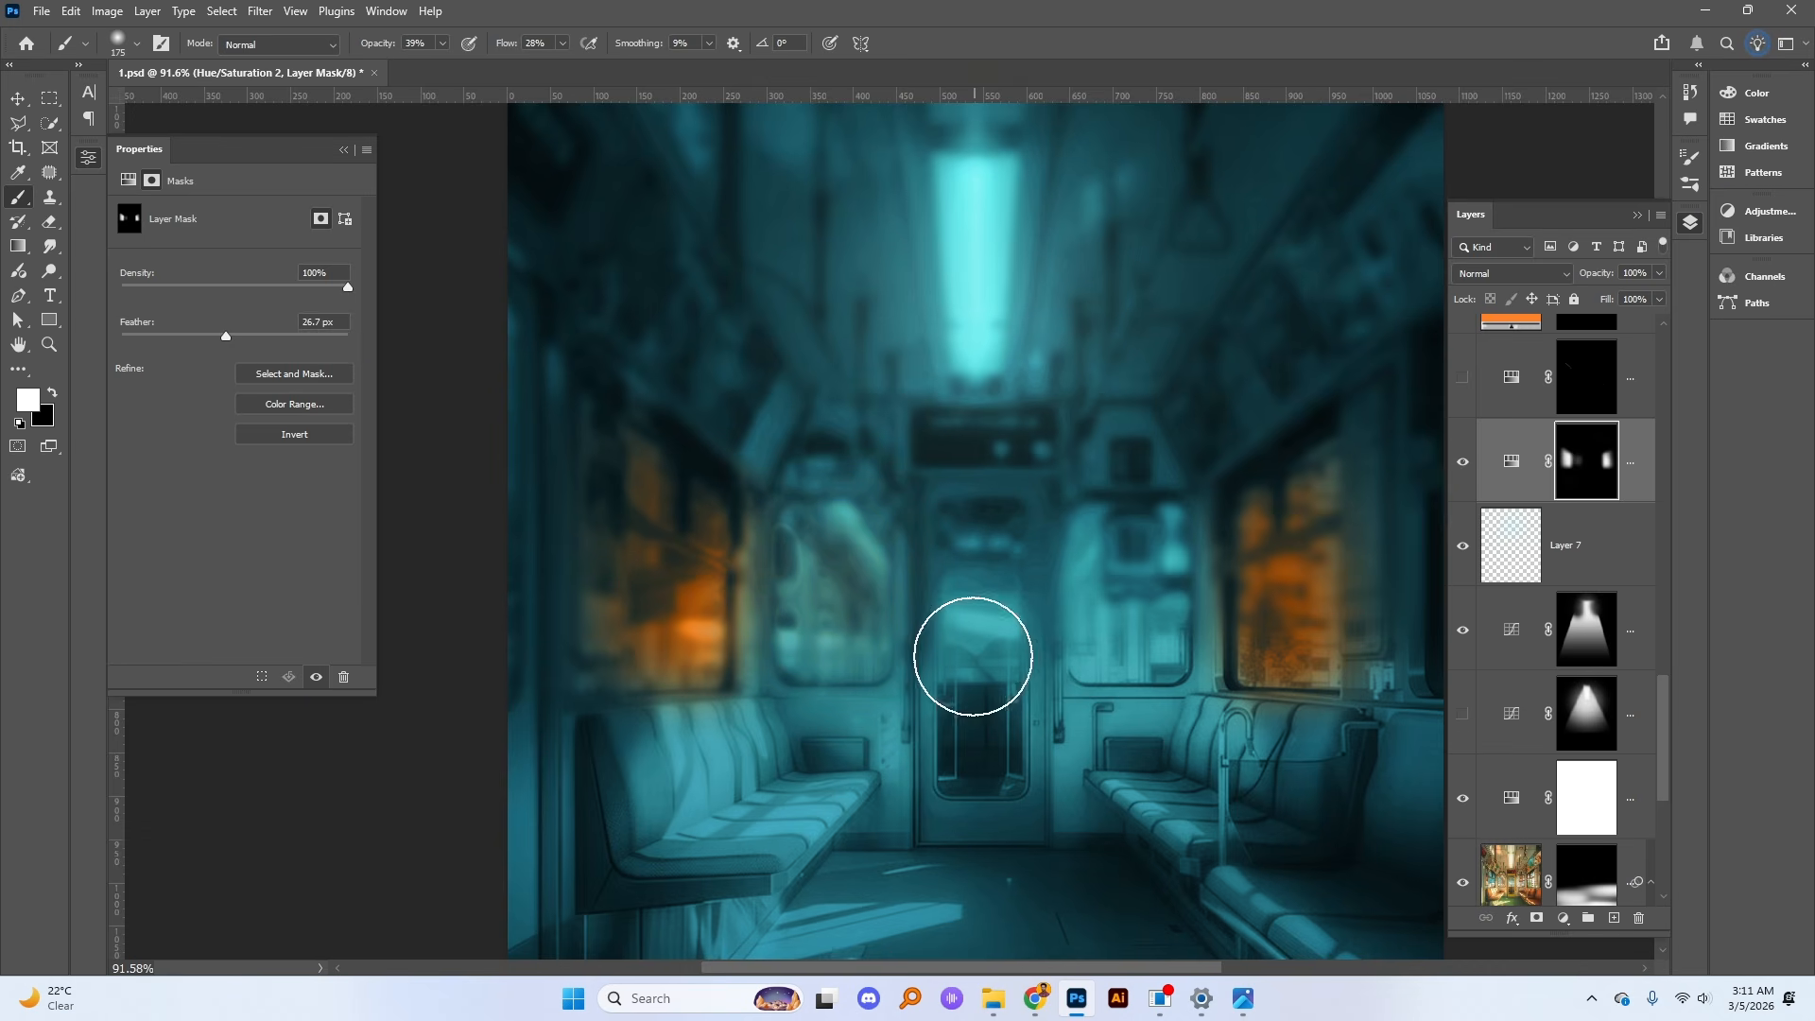
Step: Show the next Hue/Saturation layer and the orange Color Fill layer above it, and disable the fill layer's mask
scroll(952, 628, "down", 3)
scroll(1498, 460, "up", 1)
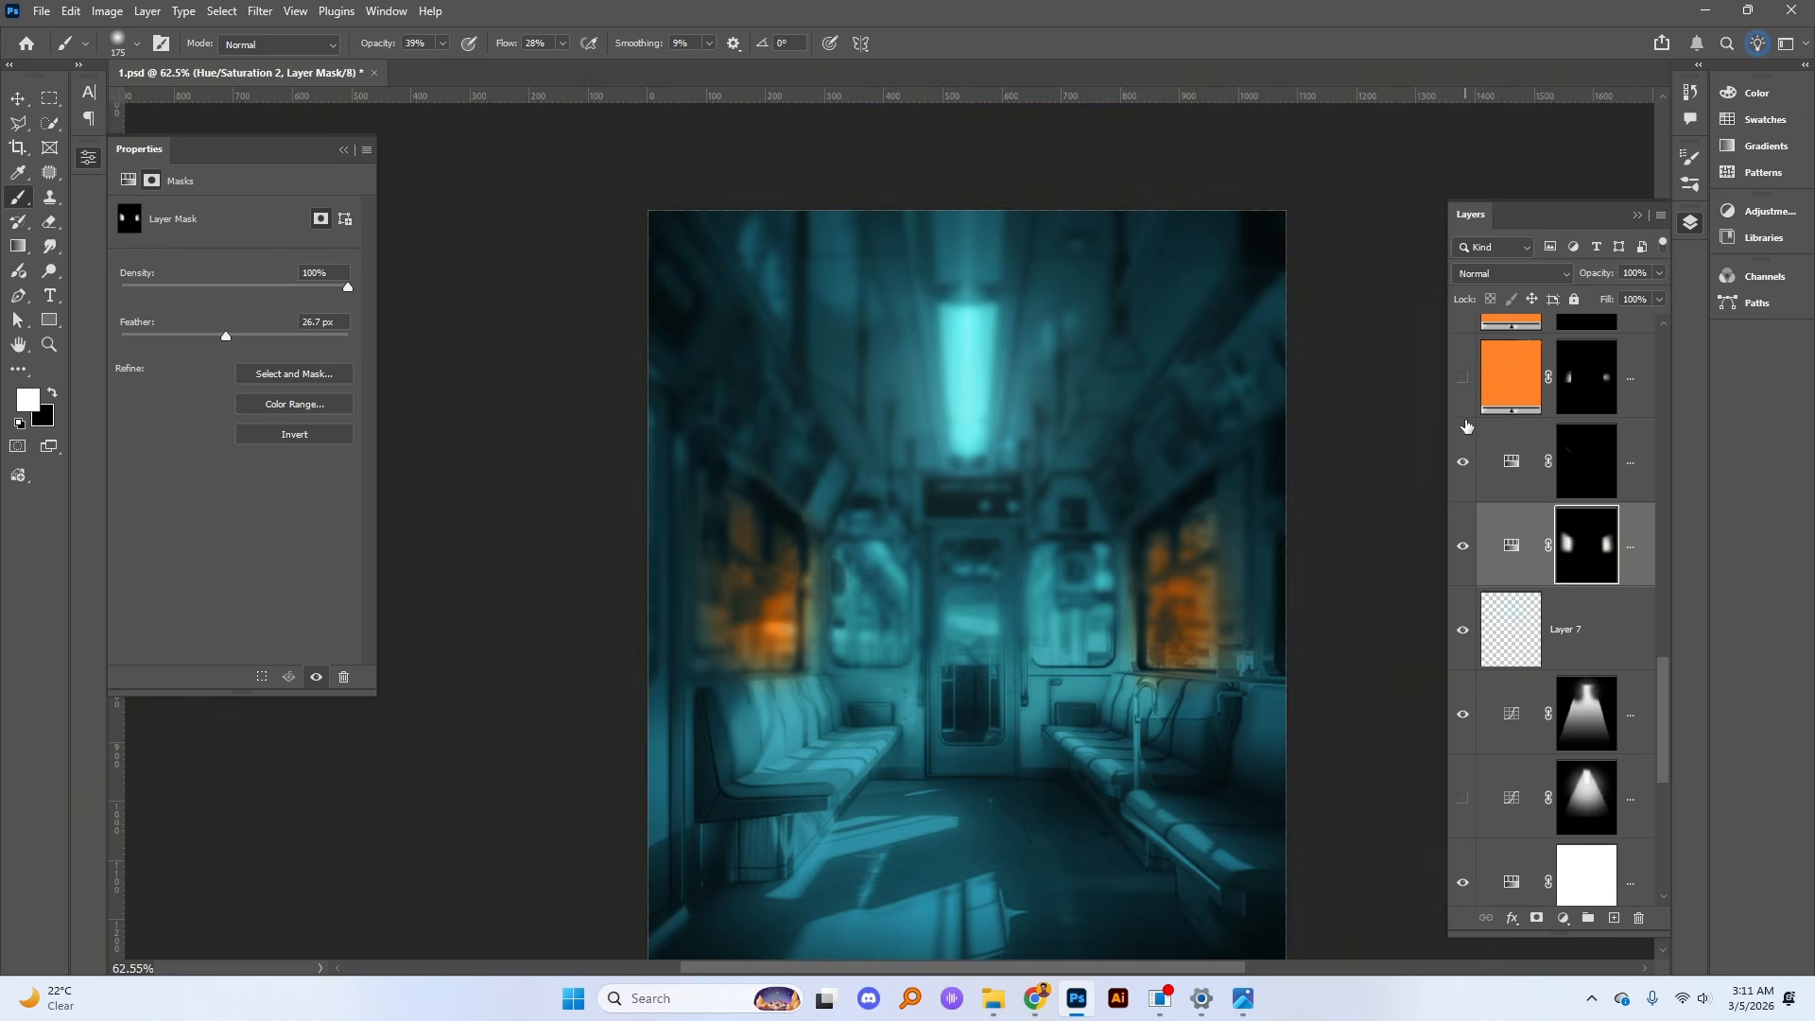
left_click(1463, 381)
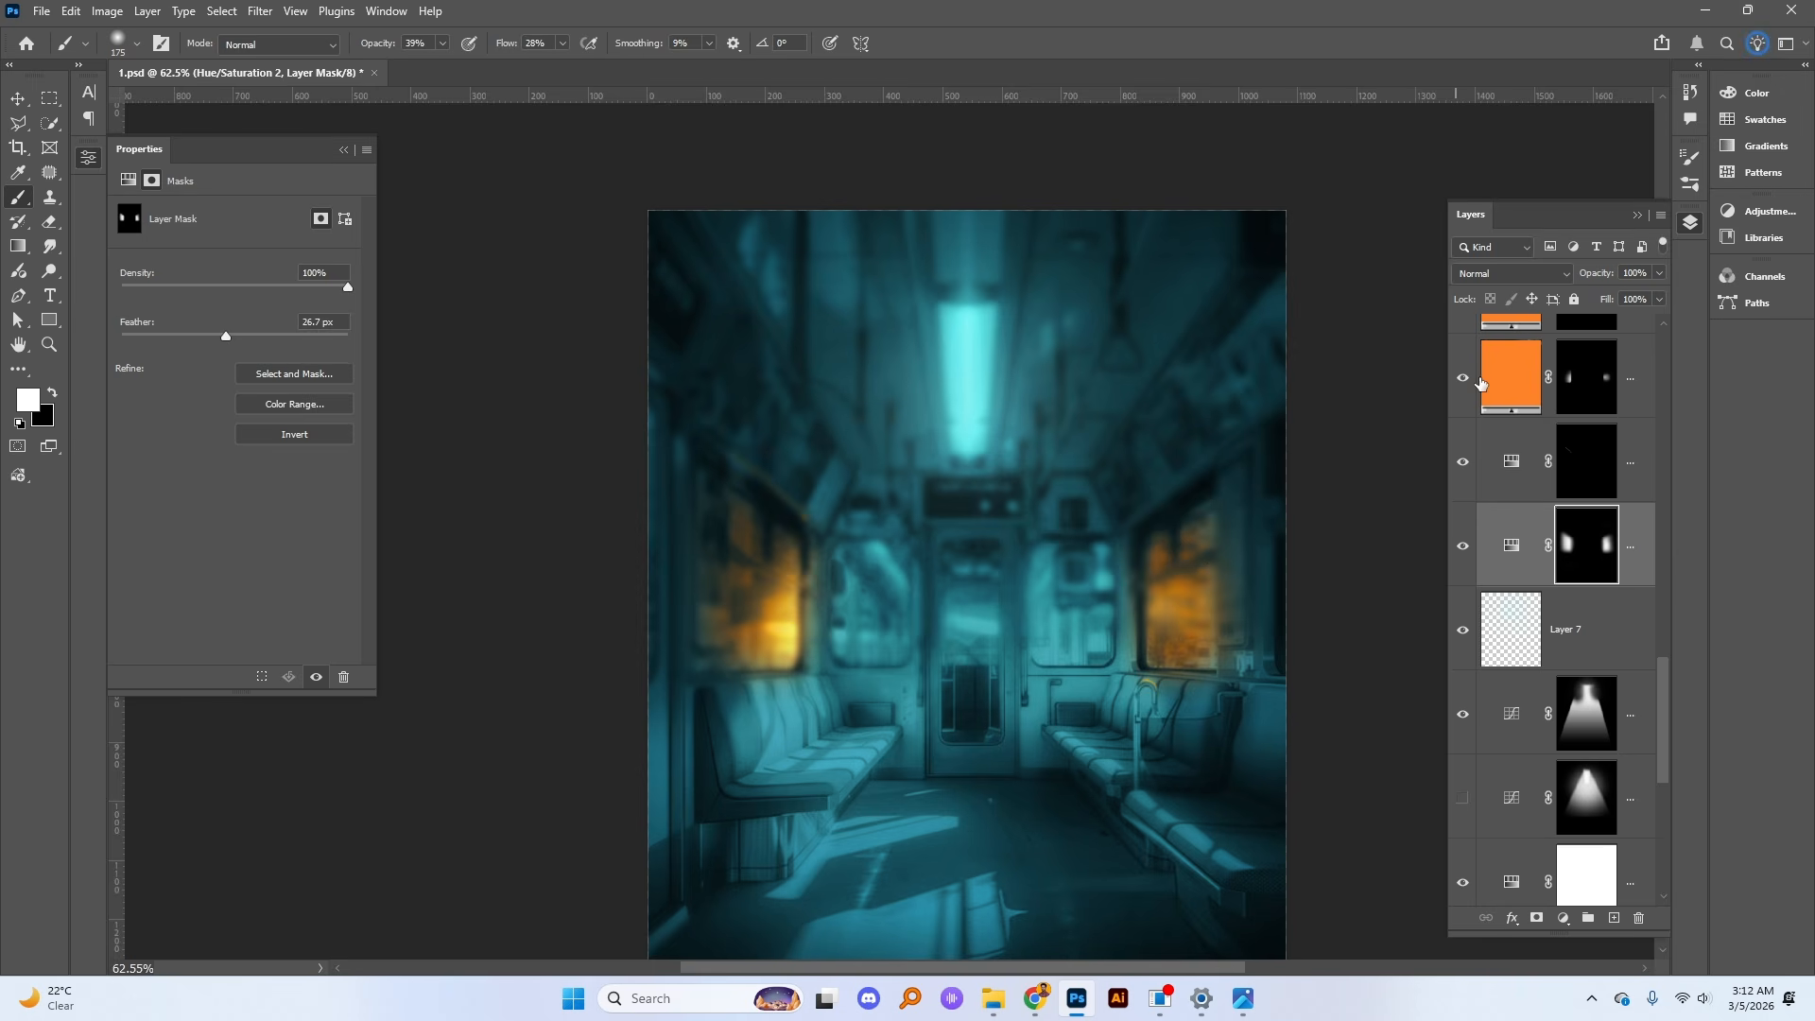
left_click(1511, 385)
left_click(1575, 380, "shift")
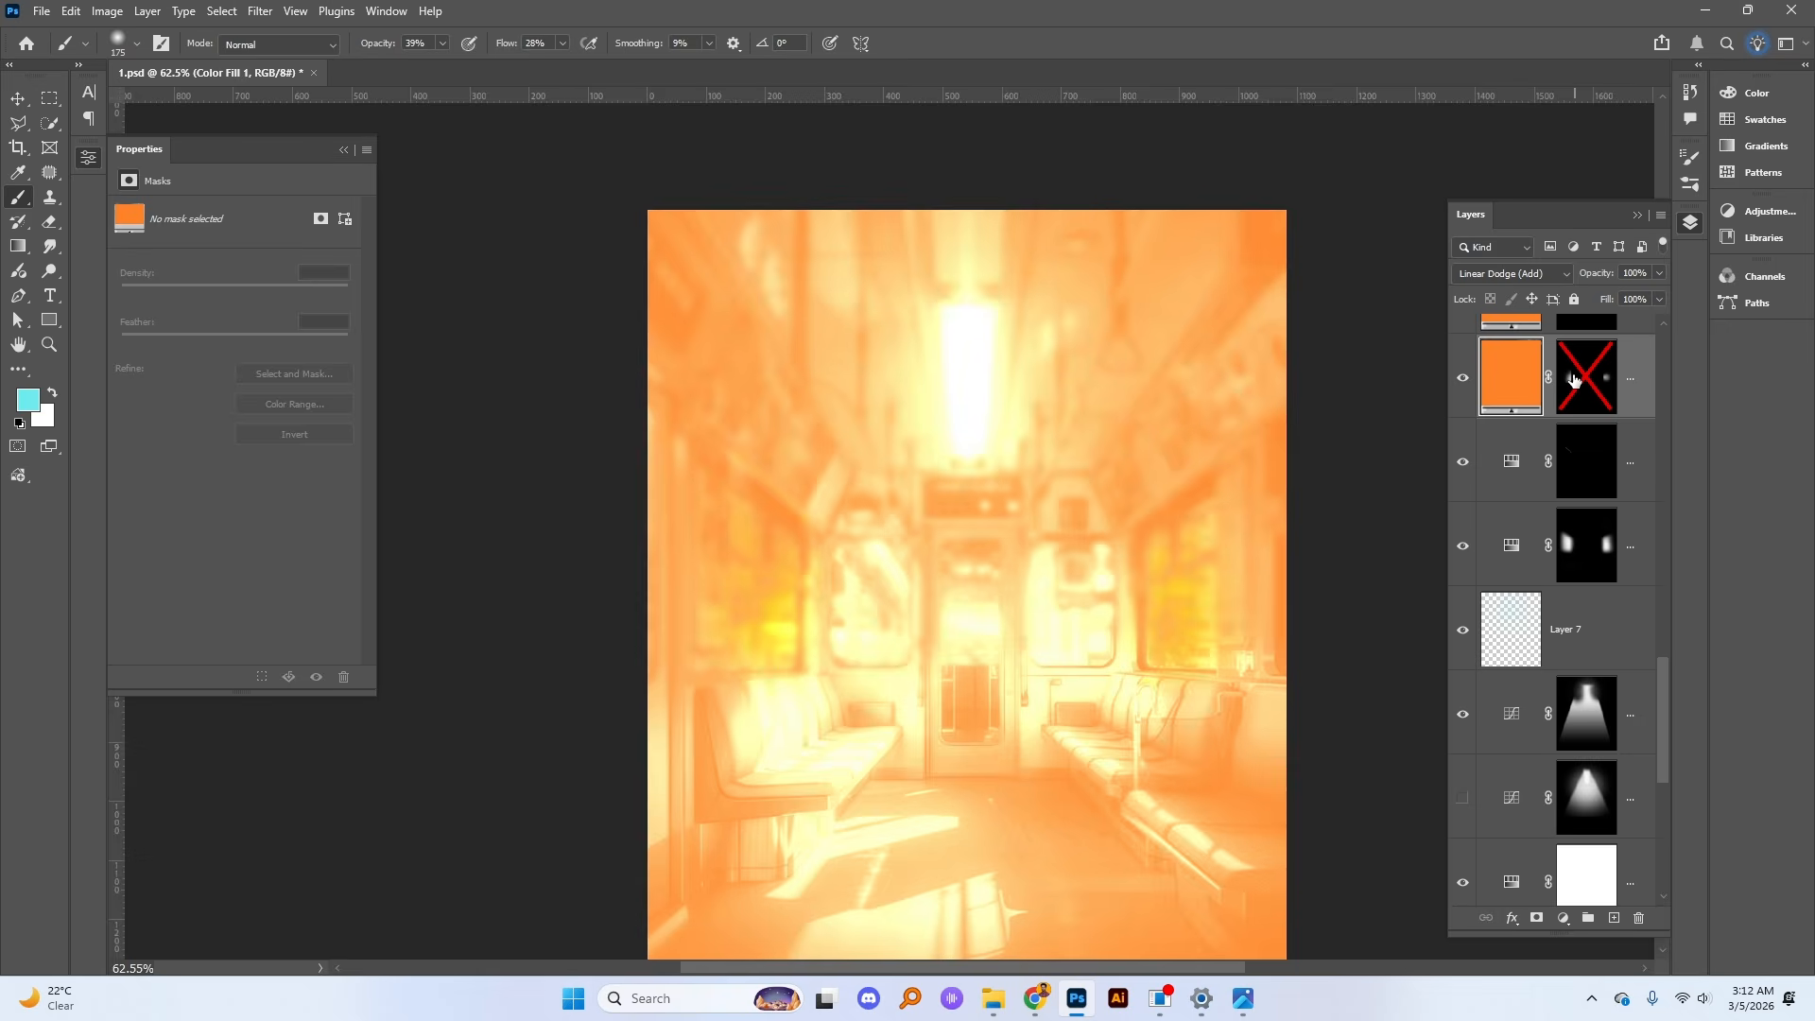
Step: Re-enable the orange Color Fill layer's mask and examine its glow up close on both side windows
left_click(1574, 380)
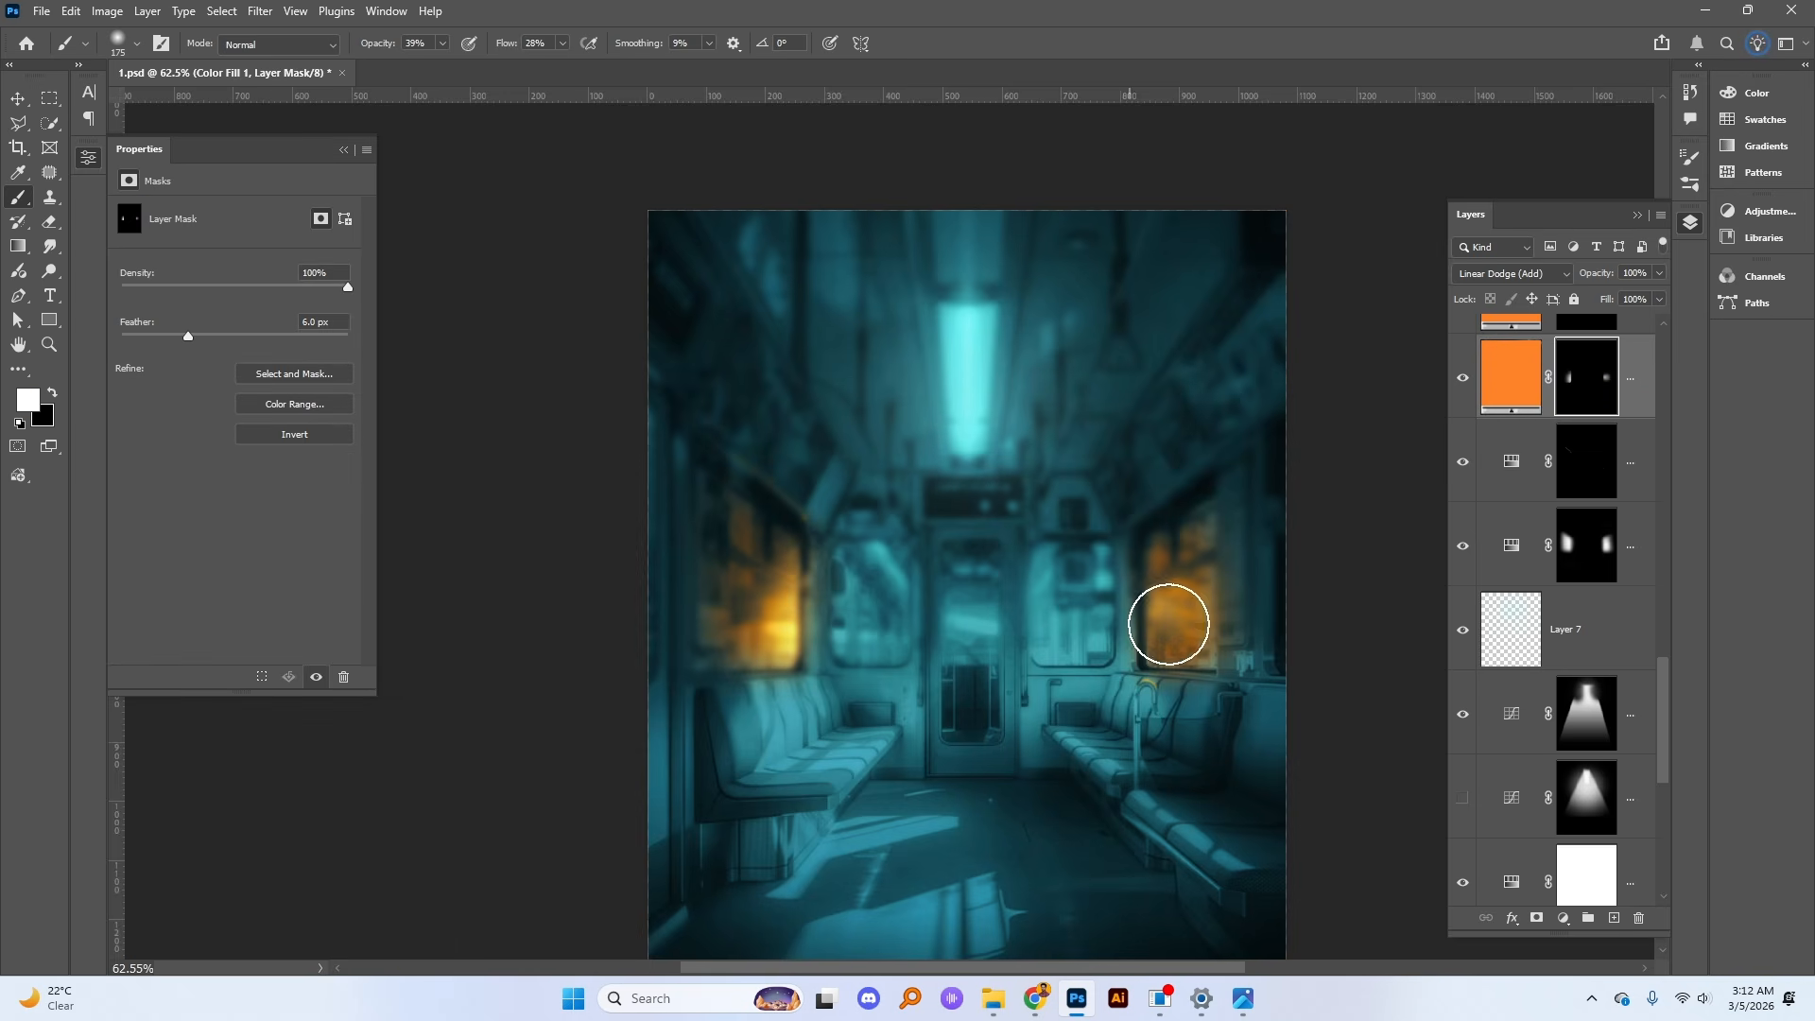
left_click_drag(1205, 600, 1233, 578)
left_click_drag(1159, 596, 1096, 605)
mouse_move(1101, 529)
left_mouse_down()
mouse_move(1109, 652)
mouse_move(1142, 716)
left_mouse_up()
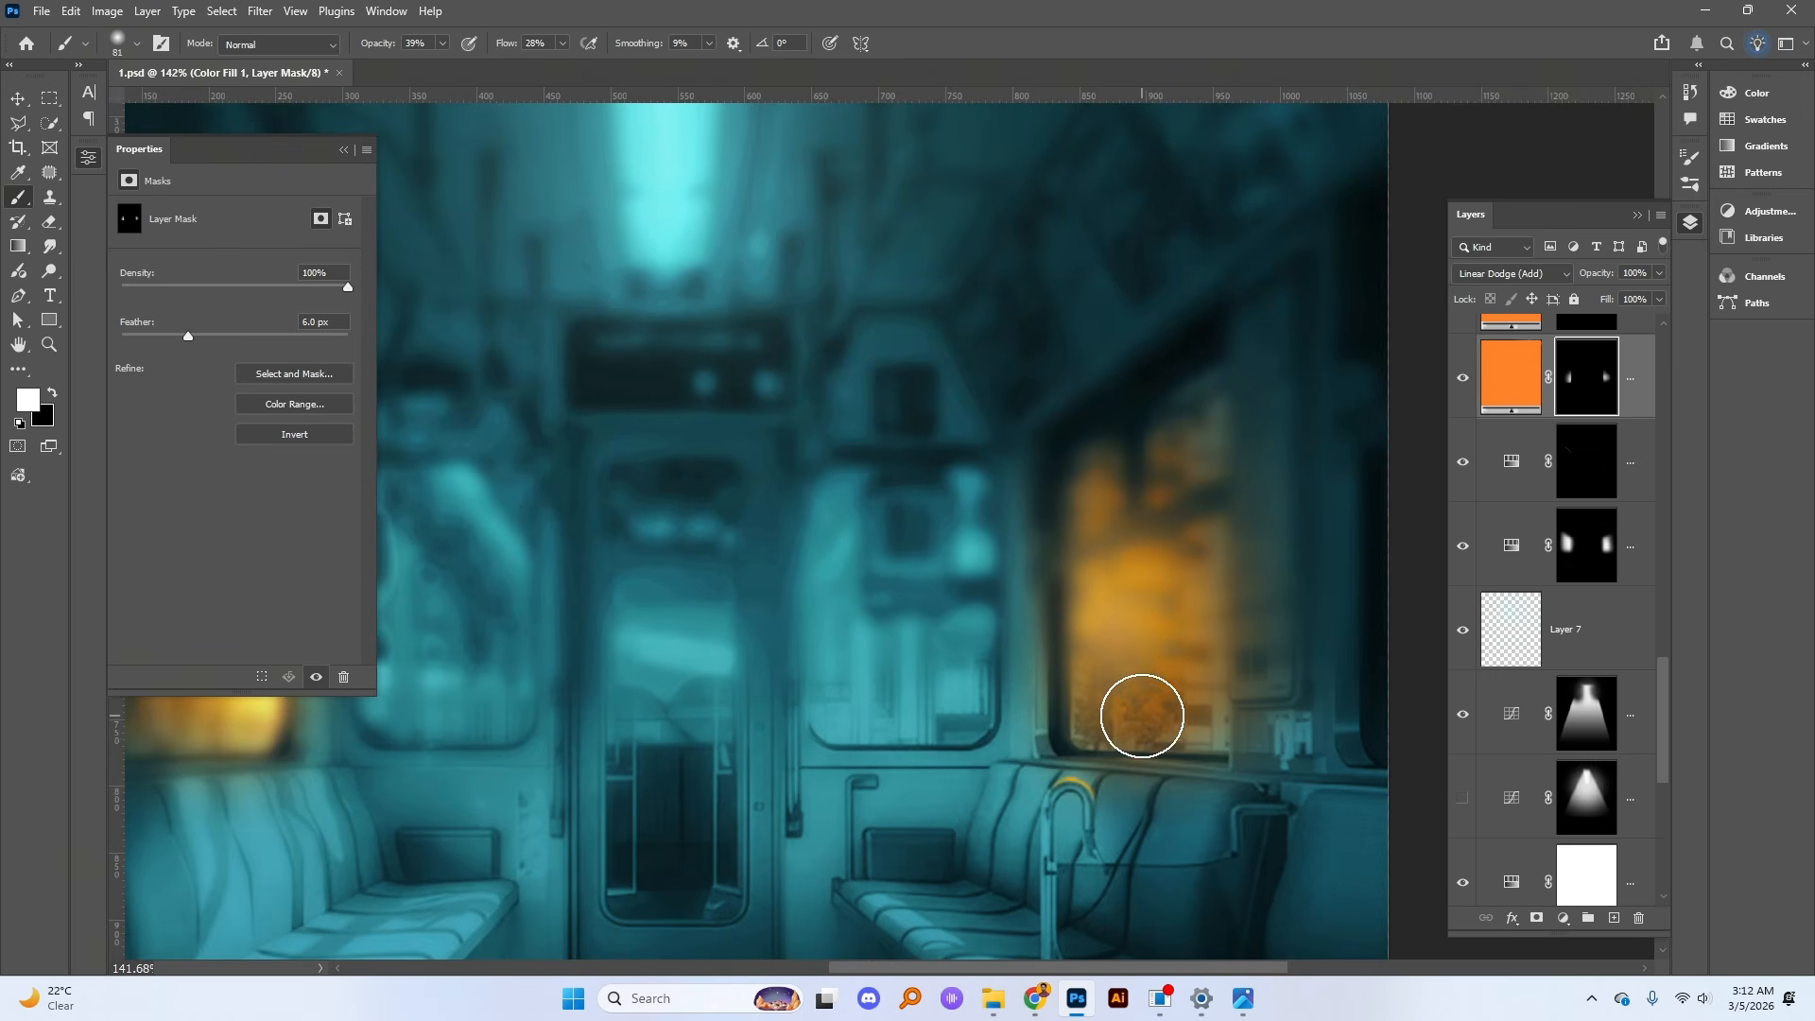
left_click_drag(757, 632, 1236, 580)
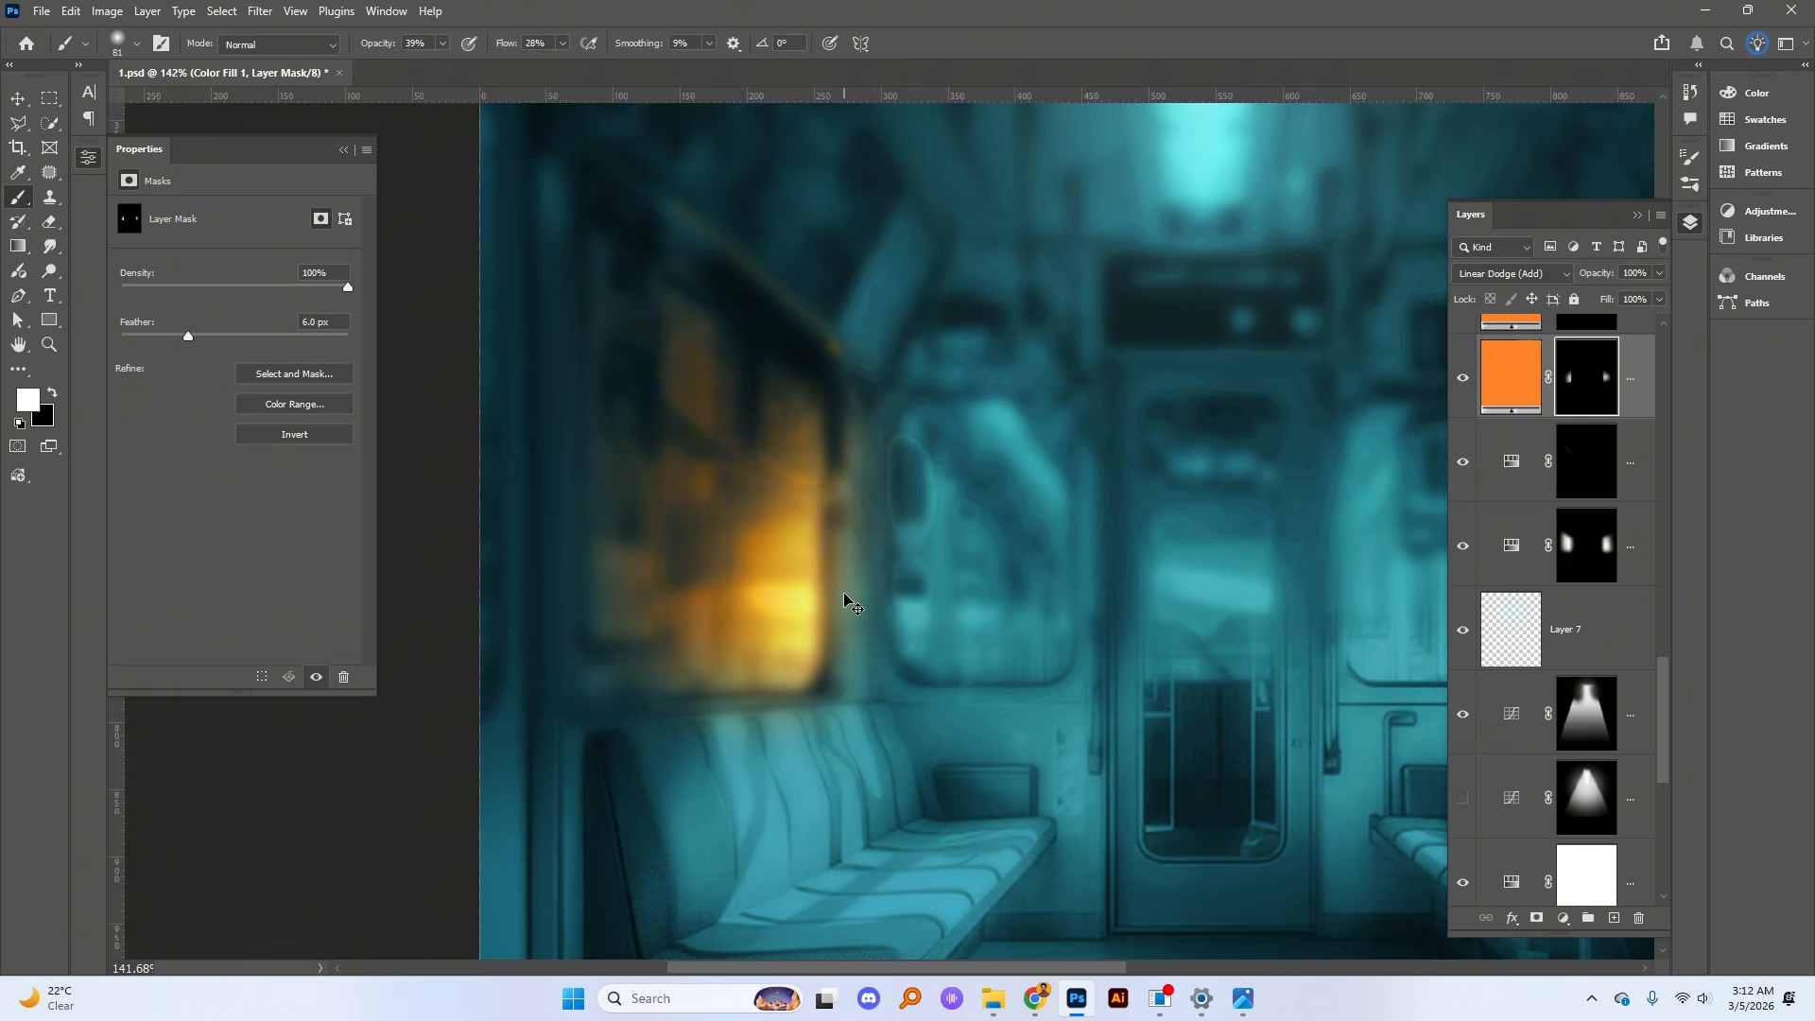
left_click_drag(854, 576, 822, 574)
left_click_drag(1092, 572, 1099, 496)
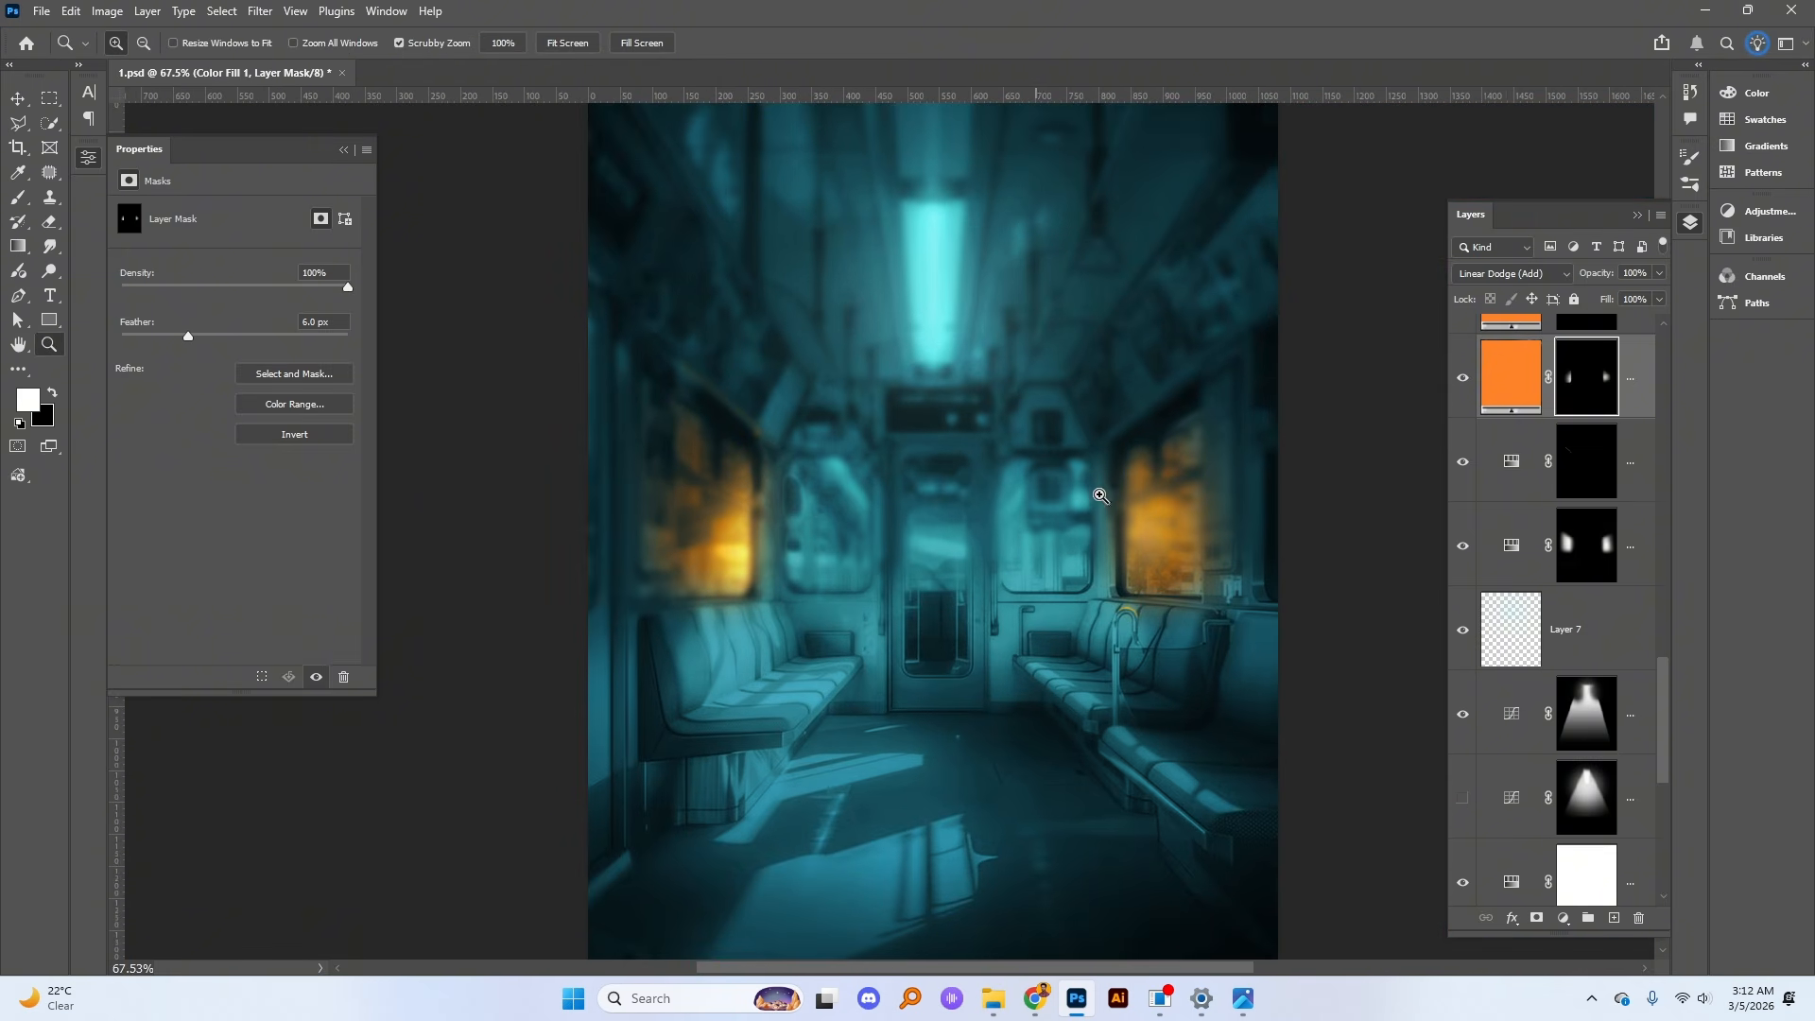
Step: Show the Curves 3 layer that darkens the floor, bend its curve further down to an output of 99, and compare the image without it
scroll(1570, 506, "up", 3)
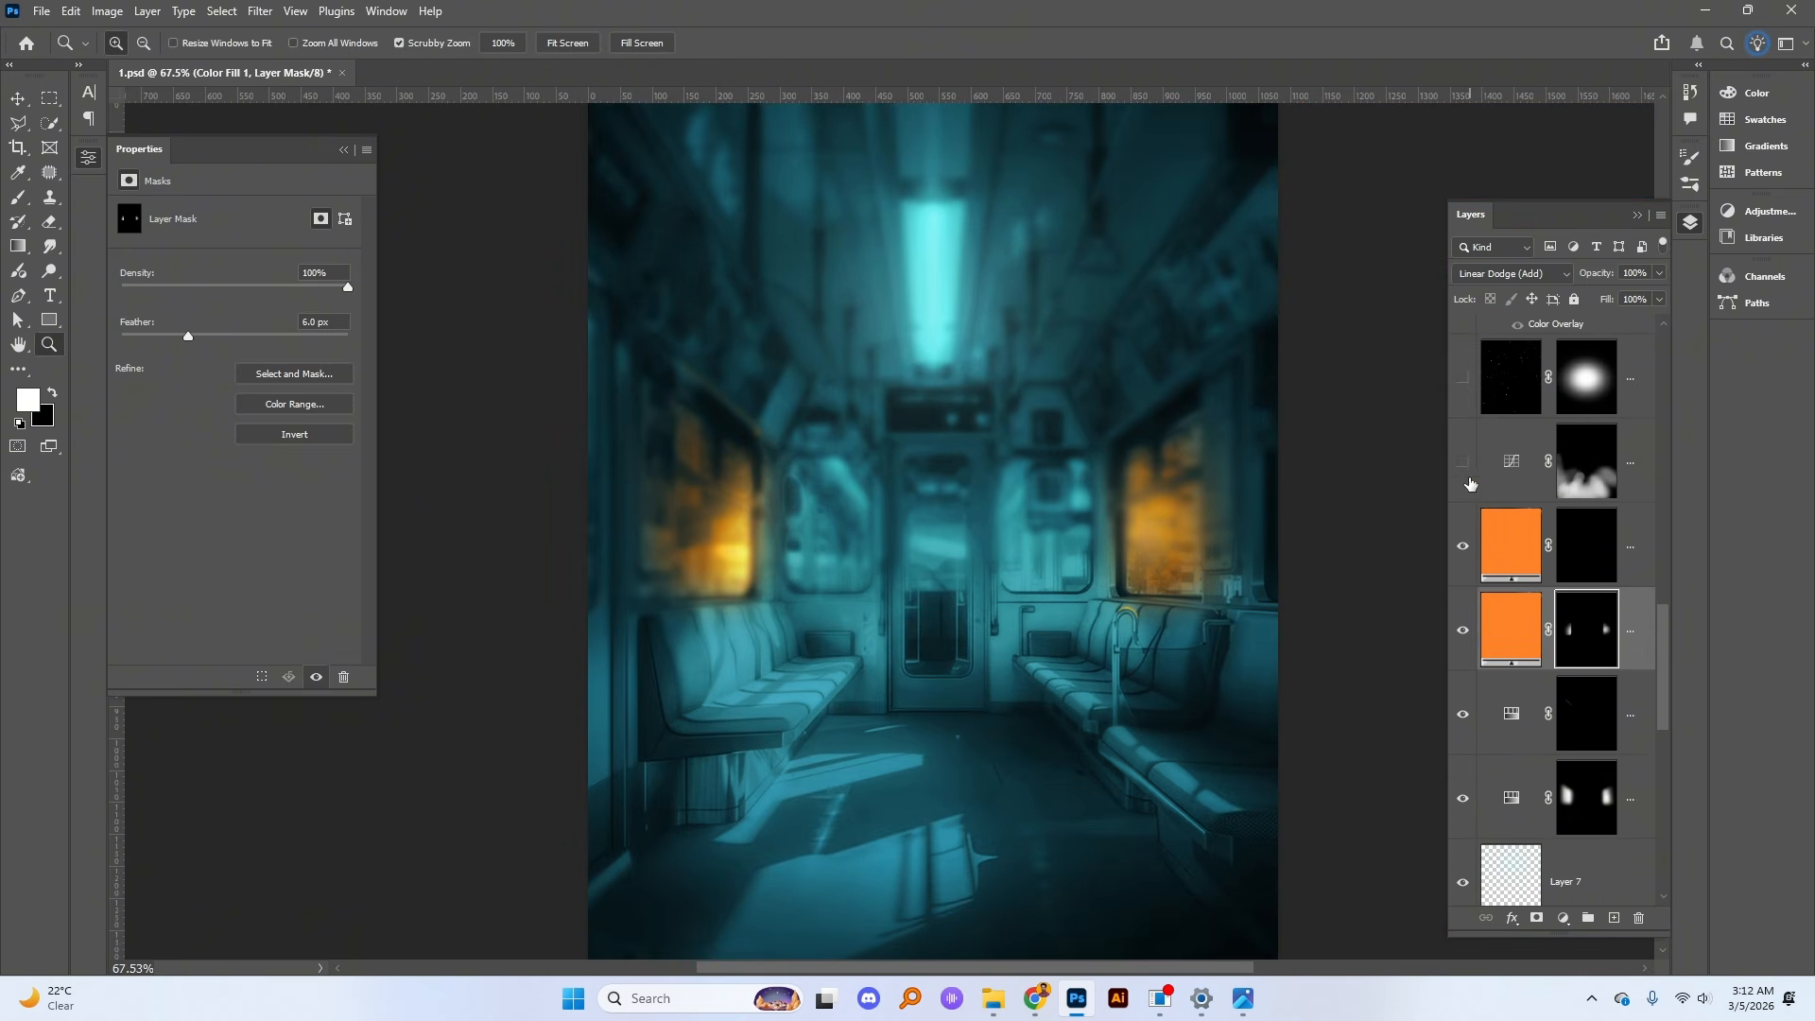
left_click(1463, 465)
left_click(1463, 465)
left_click(1464, 465)
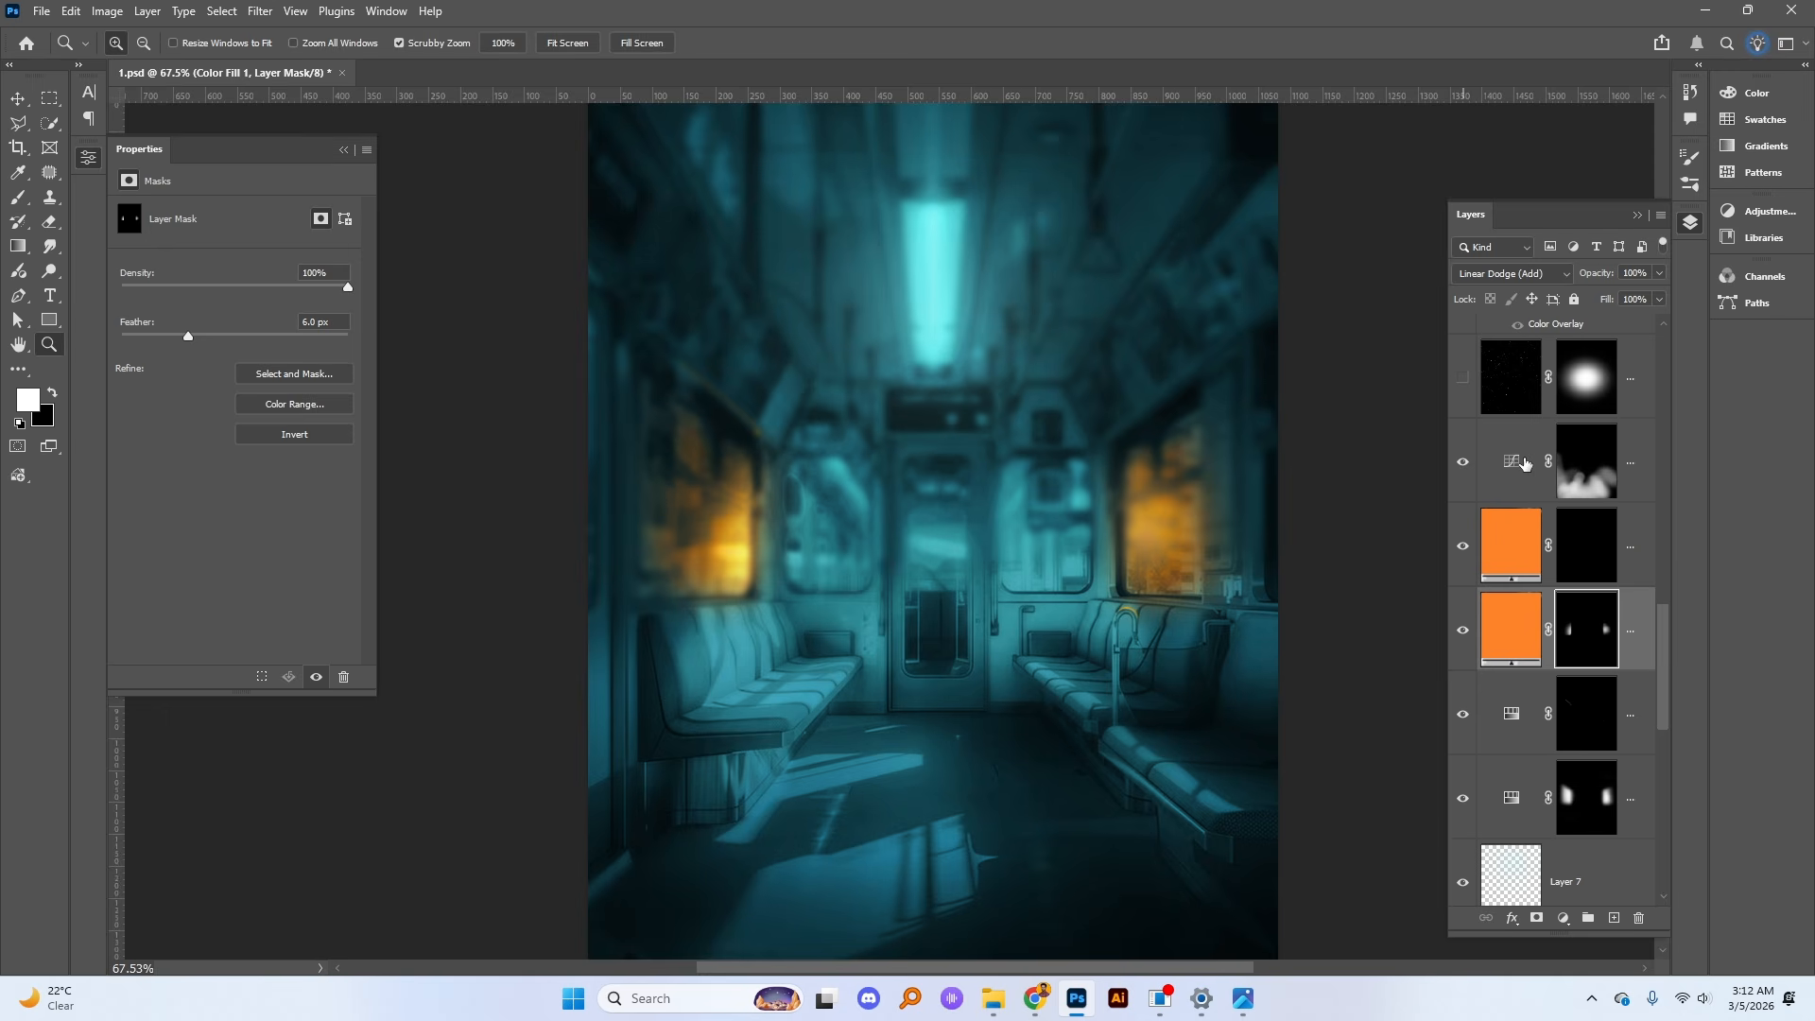
left_click(1512, 462)
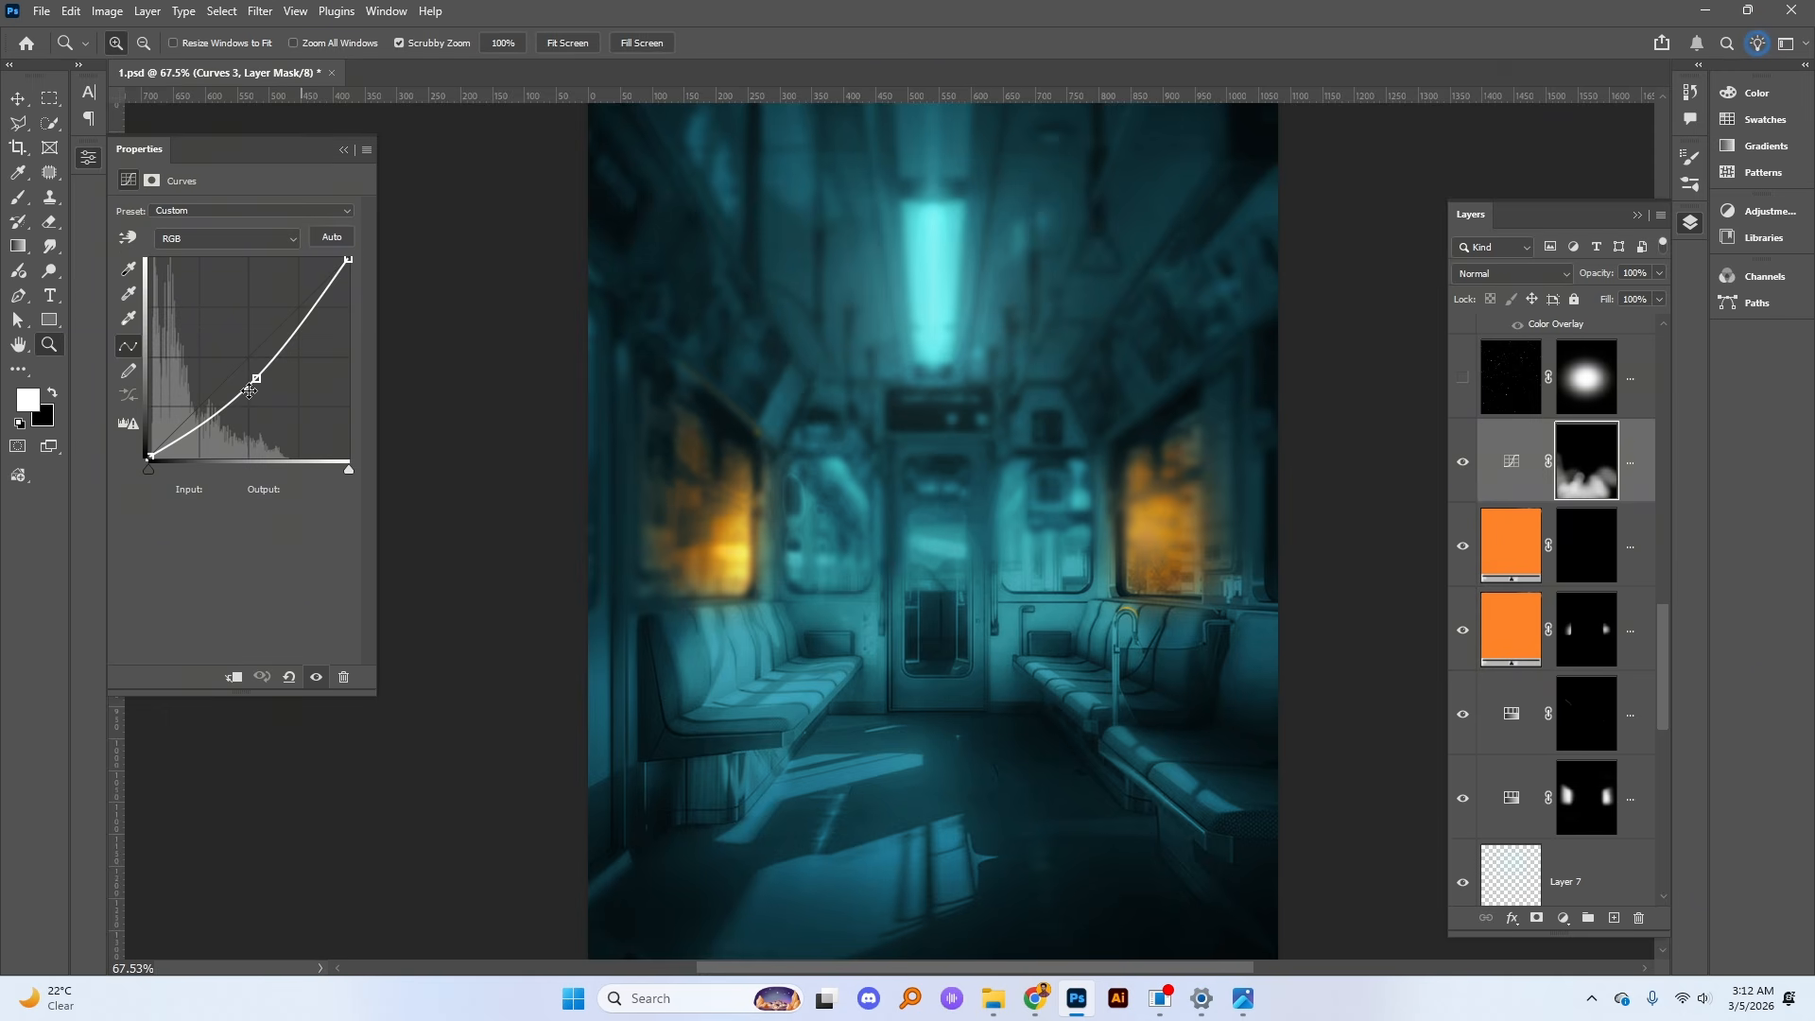
mouse_move(248, 390)
left_mouse_down()
mouse_move(241, 368)
mouse_move(267, 385)
left_mouse_up()
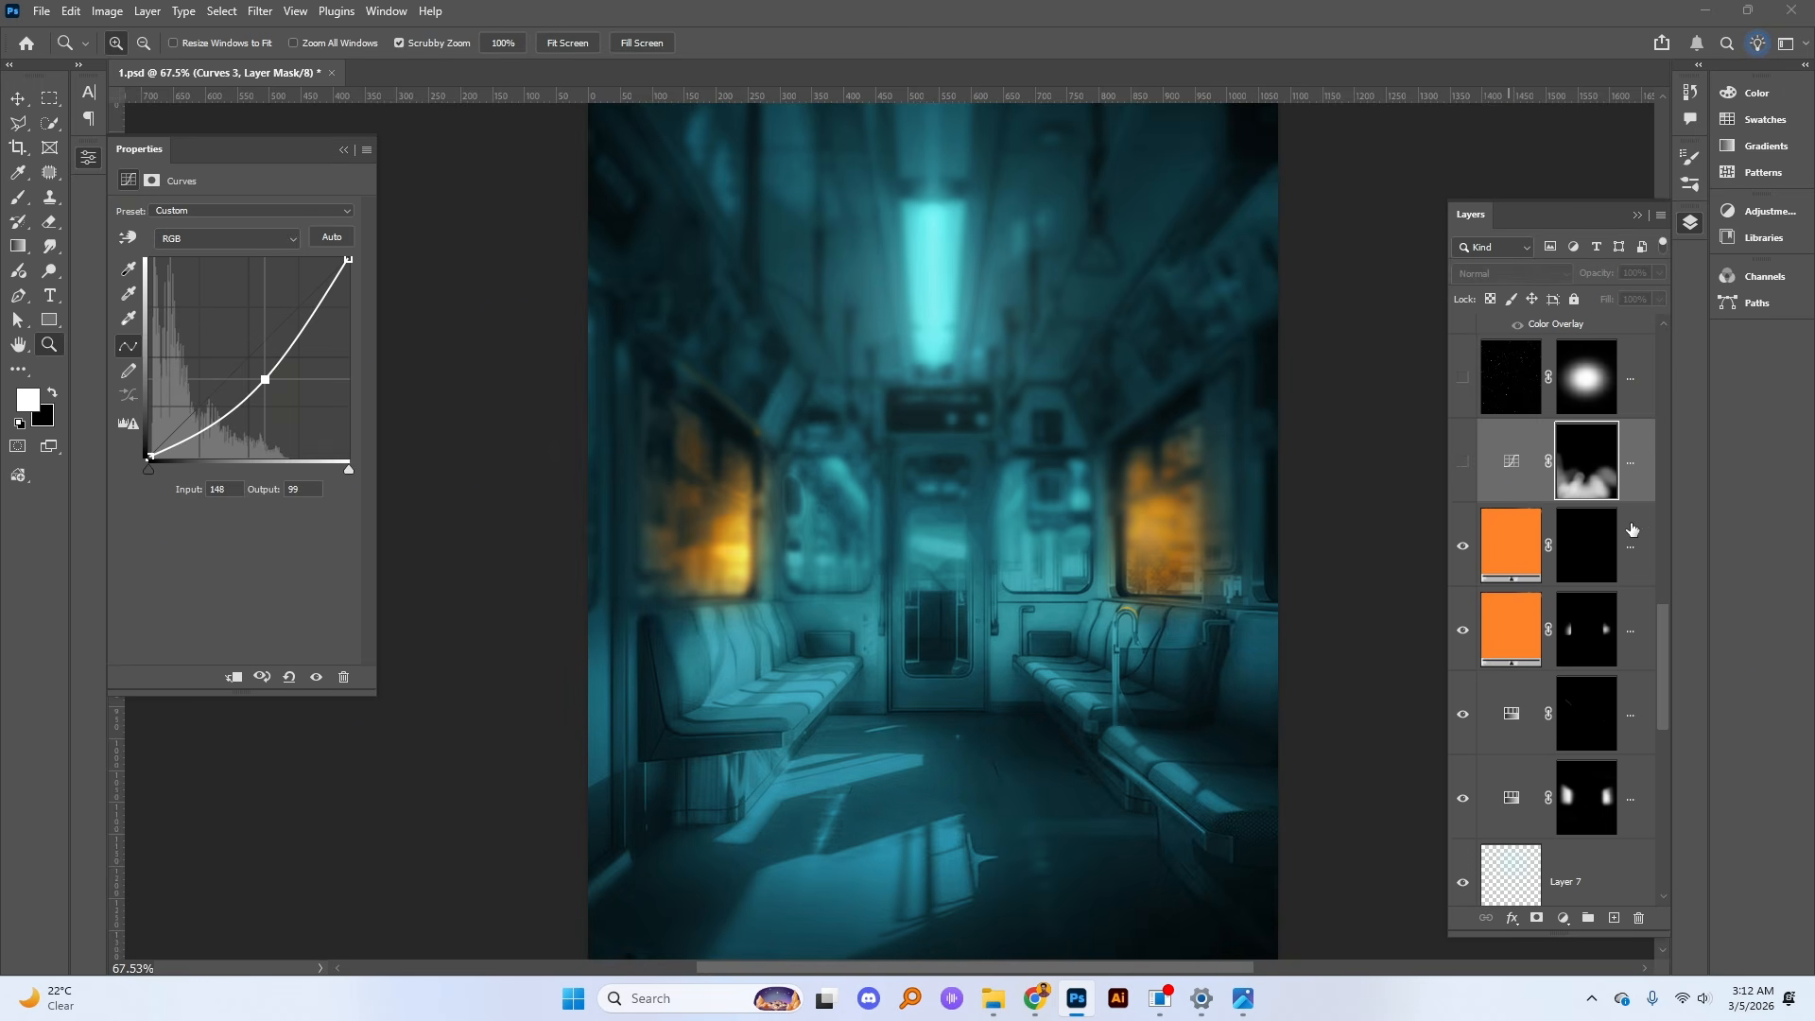
left_click(1639, 528)
left_click(1462, 480)
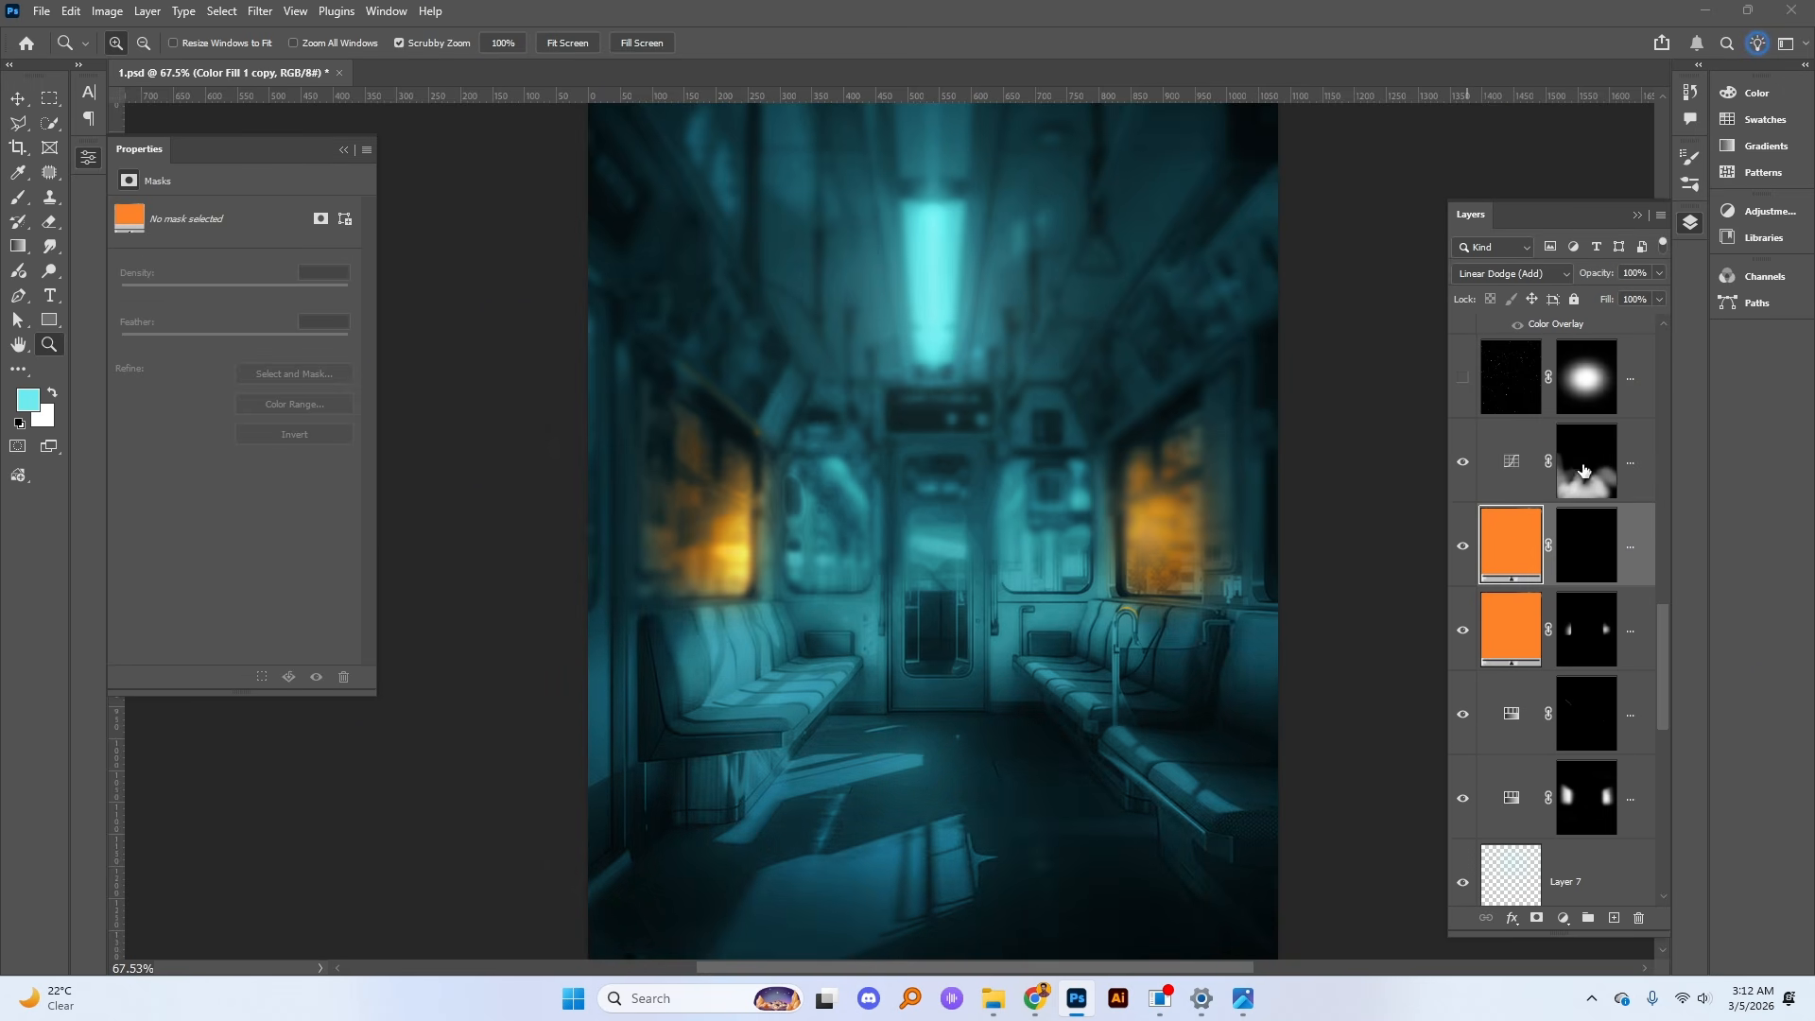
Step: Try deleting the Curves 3 layer's mask and replacing it with a new mask inverted to black
left_click_drag(1583, 470, 1639, 918)
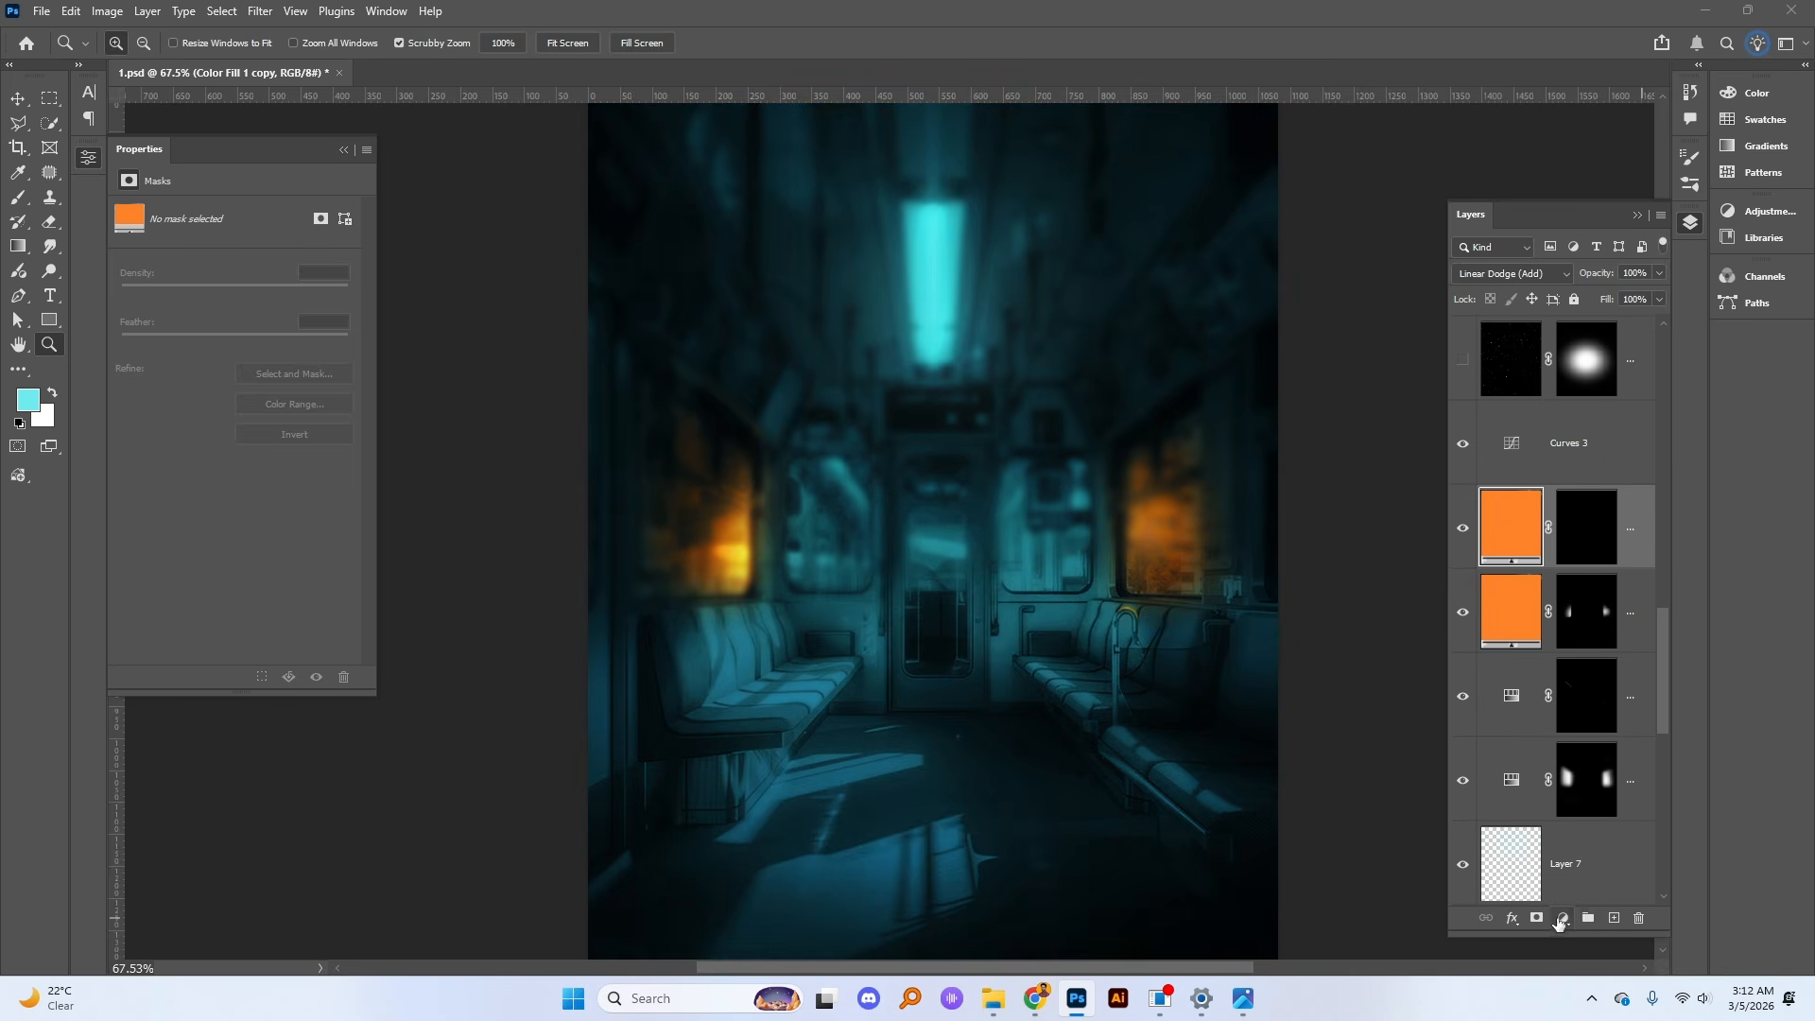
left_click(1512, 444)
left_click(1535, 918)
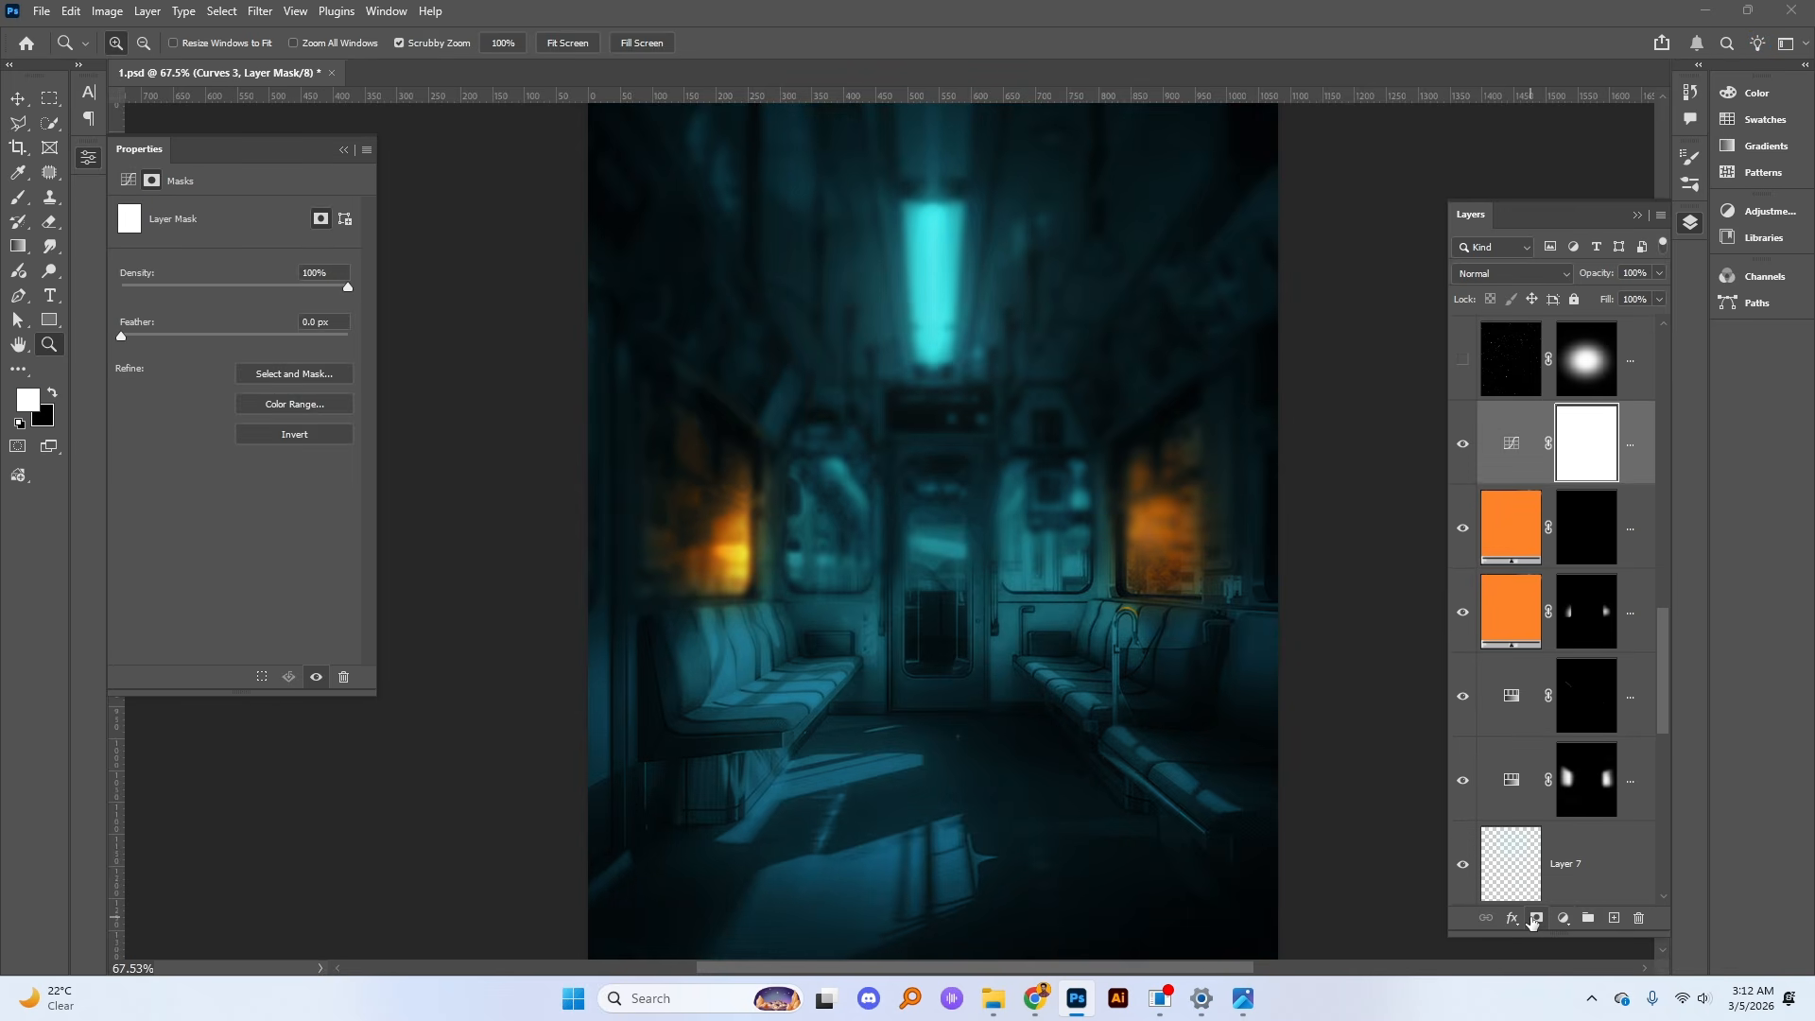
key("ctrl+i")
Step: Try painting white on the black Curves 3 mask across the lower floor with a soft brush of about 498 px
key("b")
scroll(1151, 737, "down", 2)
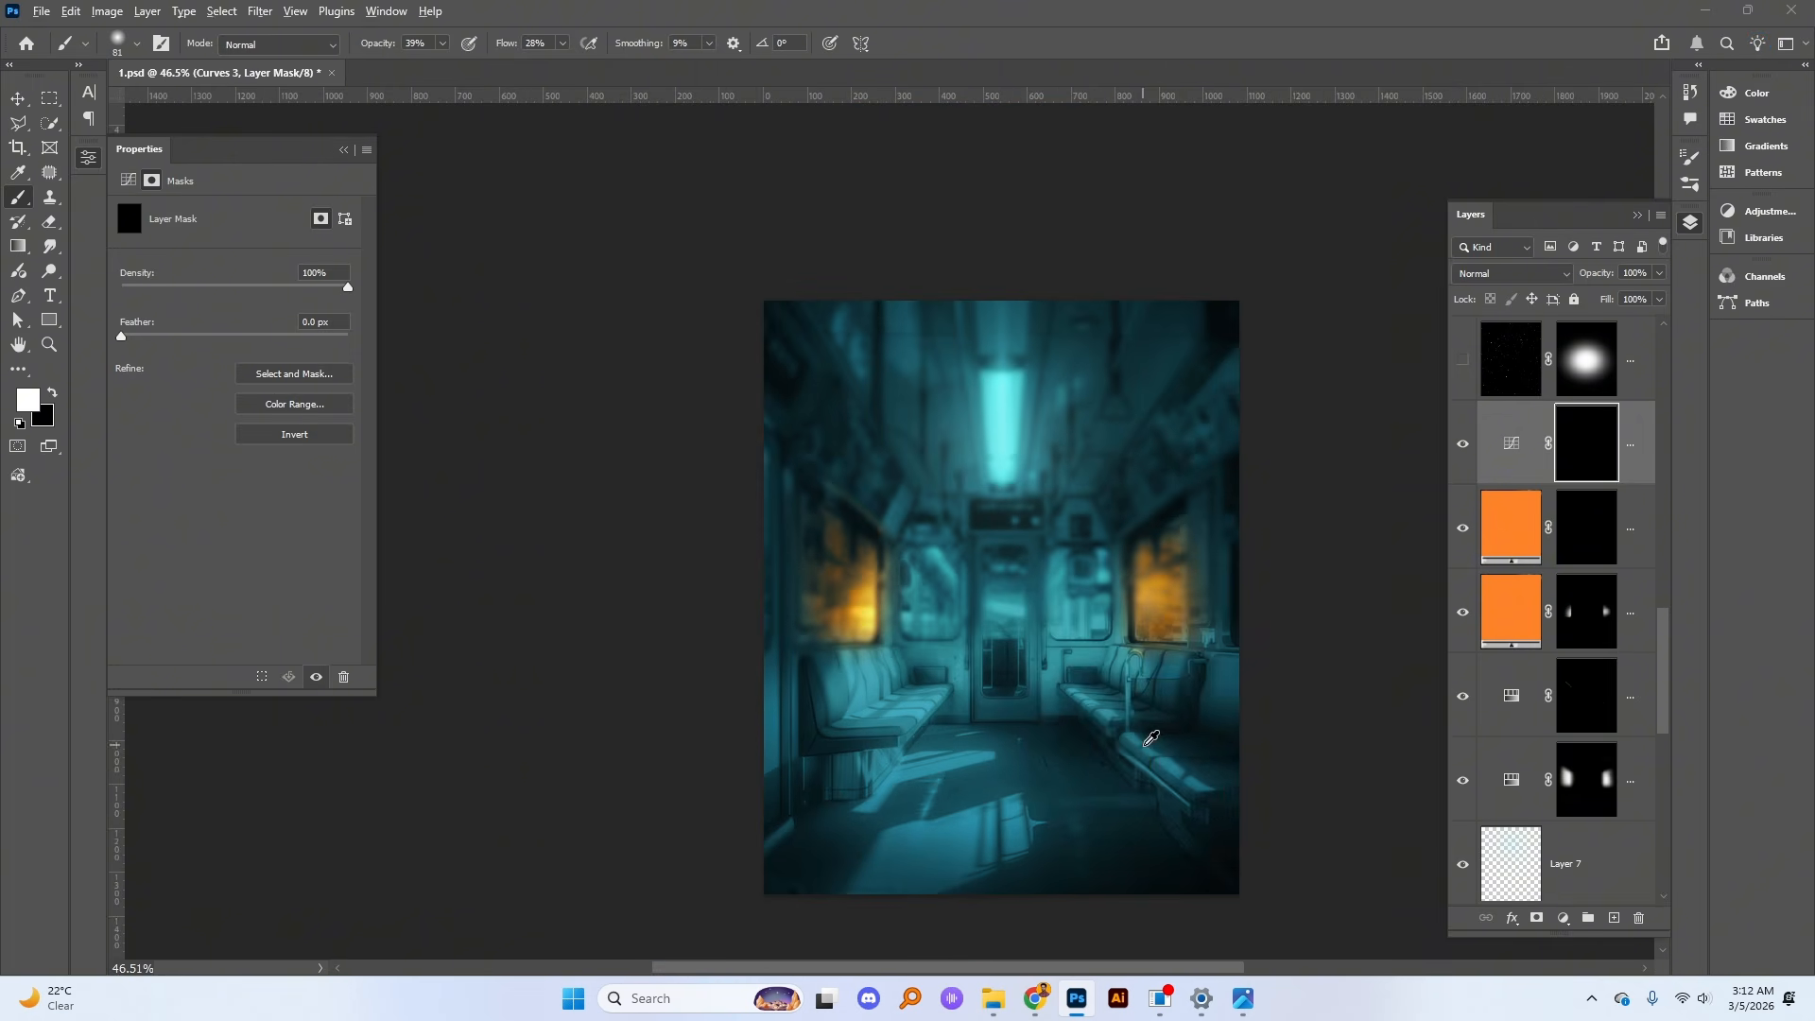
mouse_move(1040, 851)
left_mouse_down()
mouse_move(952, 875)
mouse_move(970, 830)
mouse_move(774, 846)
mouse_move(859, 831)
mouse_move(879, 846)
left_mouse_up()
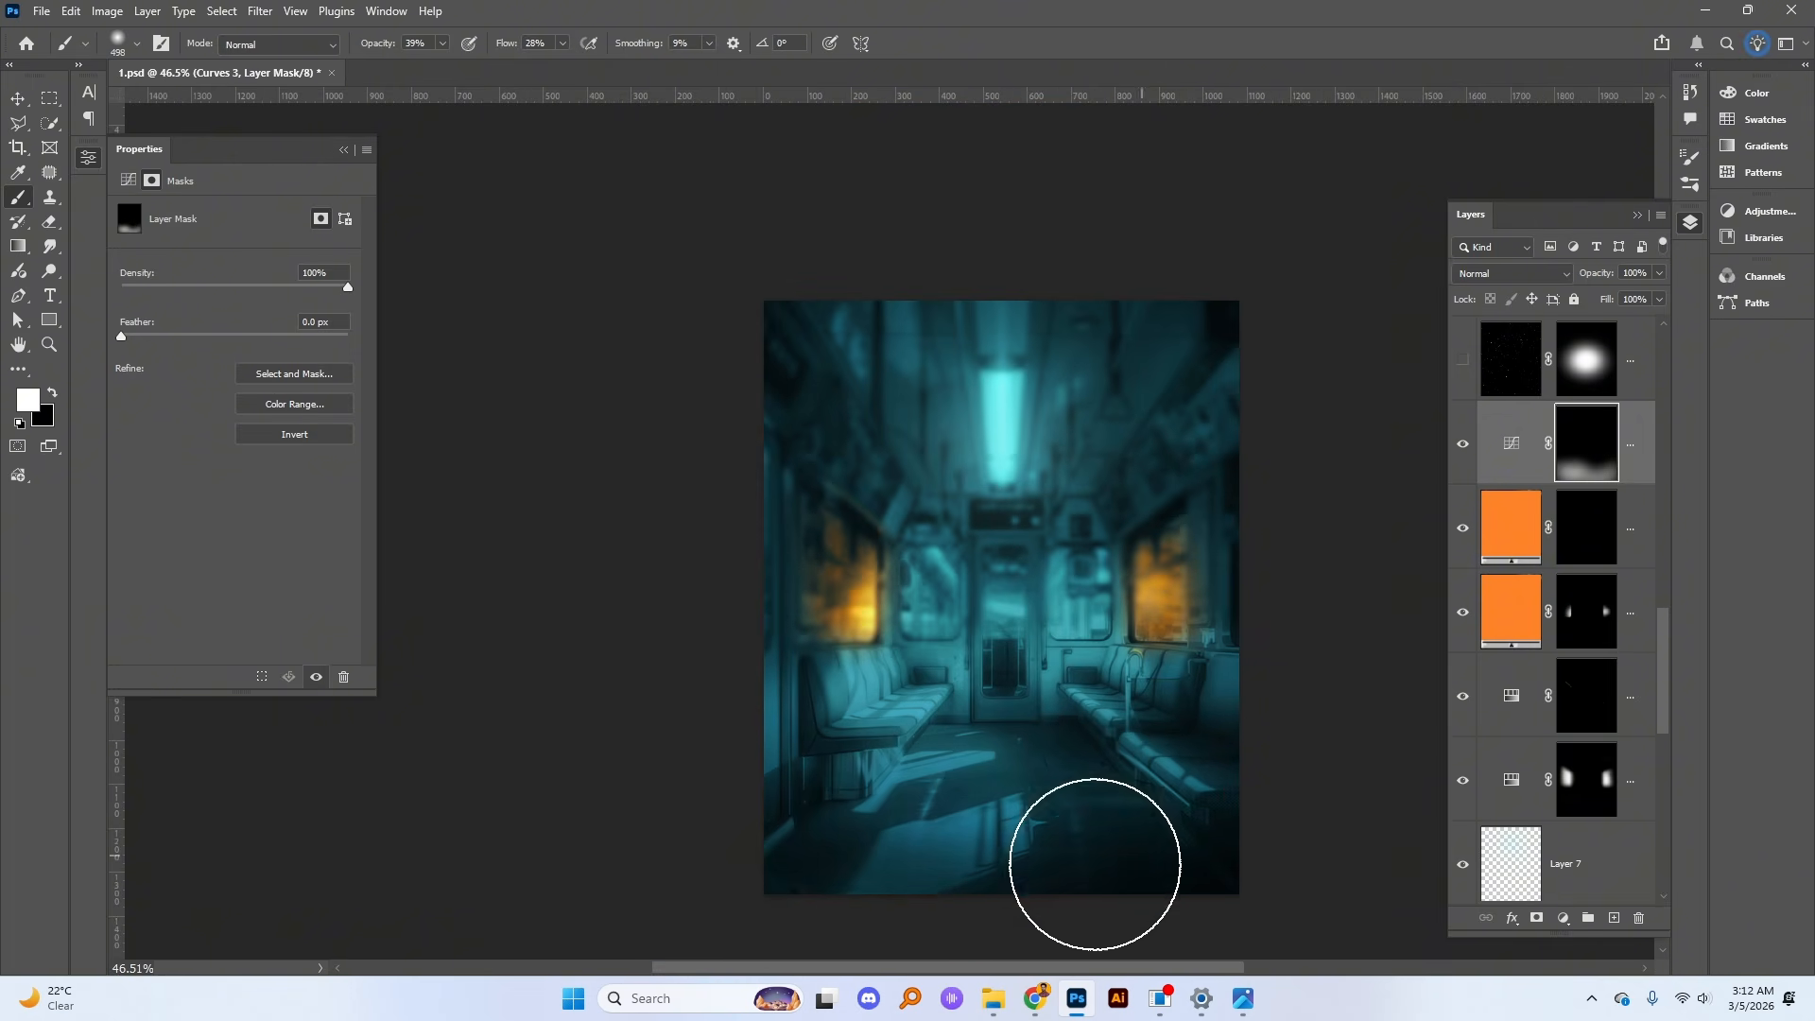
scroll(1068, 756, "up", 2)
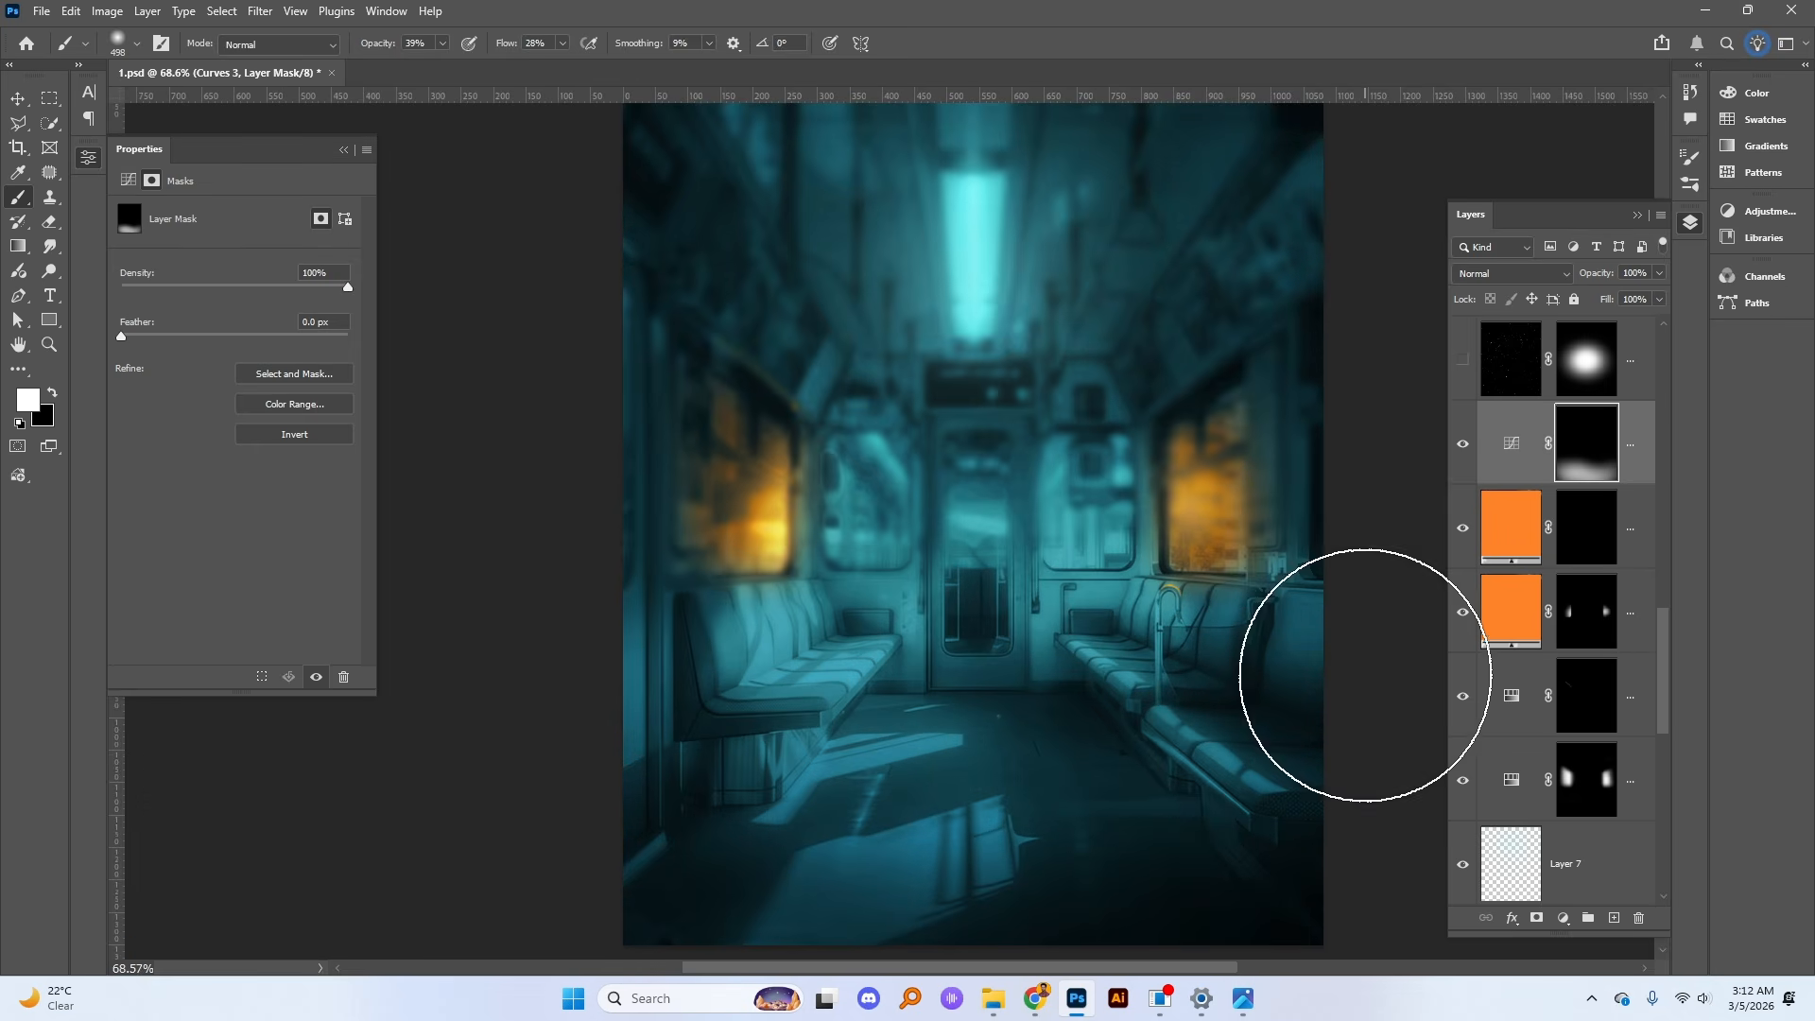
Step: Undo the floor painting and the mask replacement to restore the original Curves 3 mask
key("ctrl+z")
key("ctrl+z")
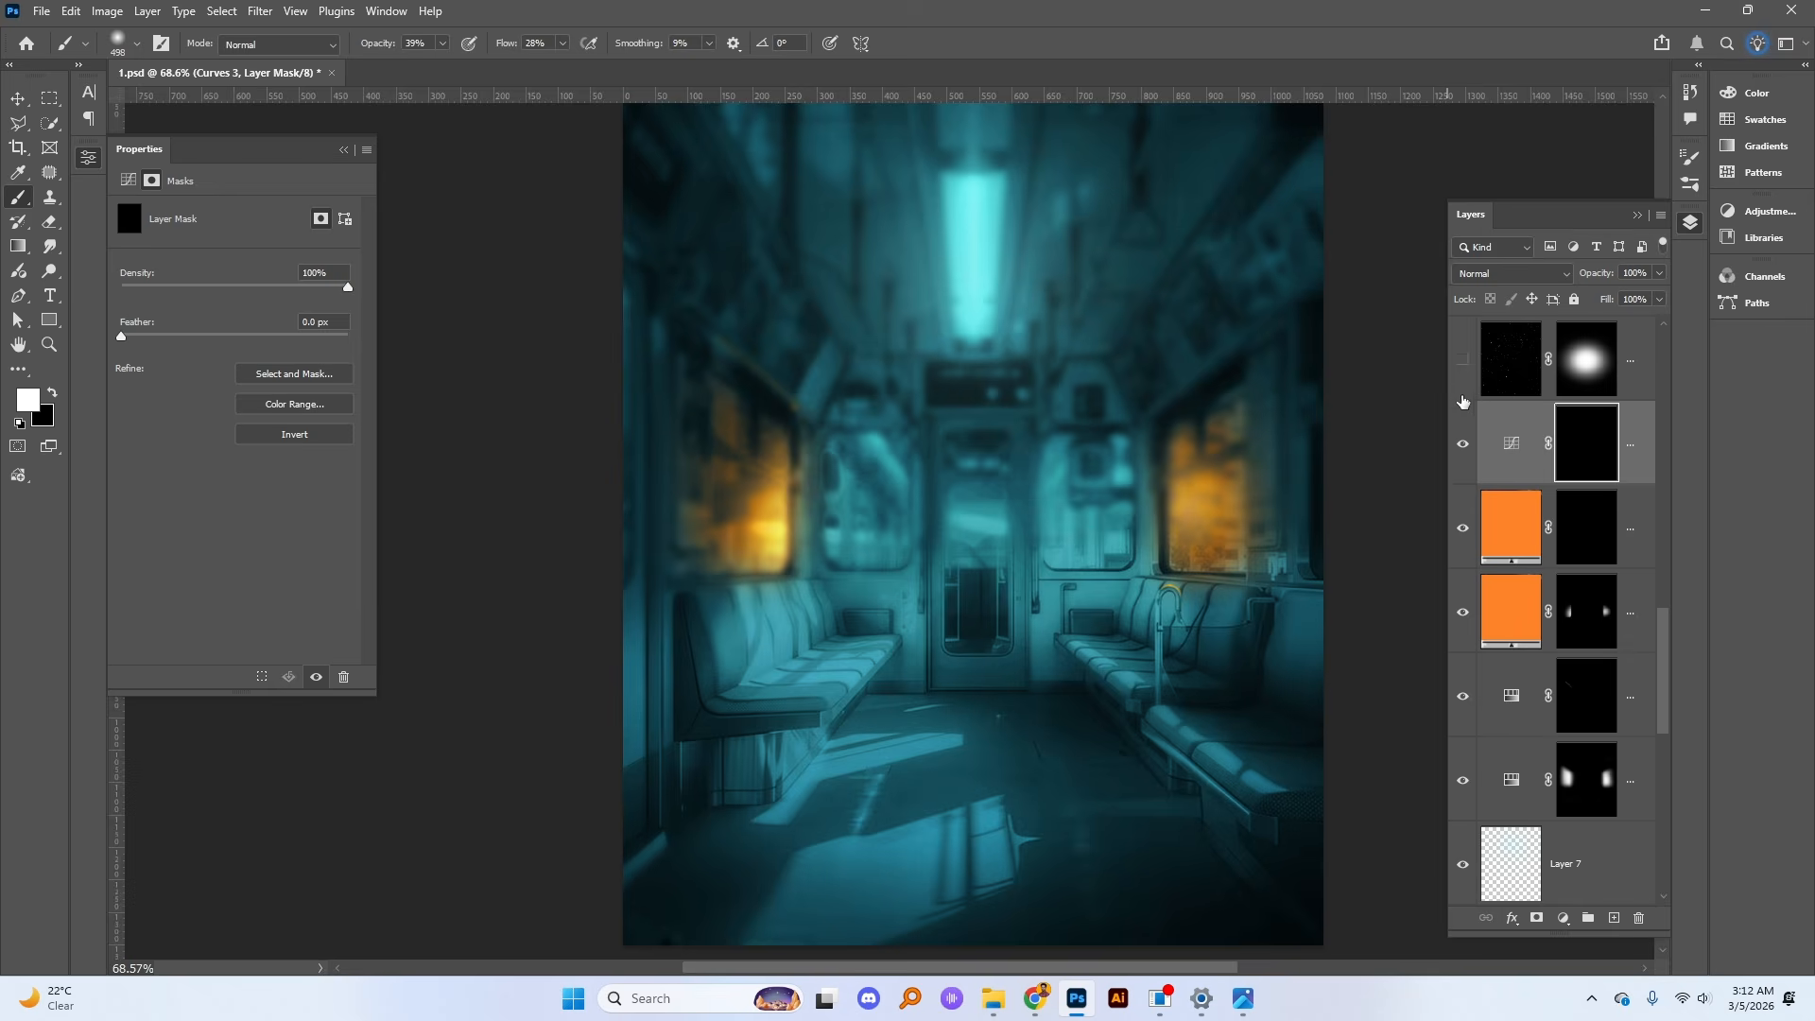
key("ctrl+z")
key("ctrl+z")
key("ctrl+z")
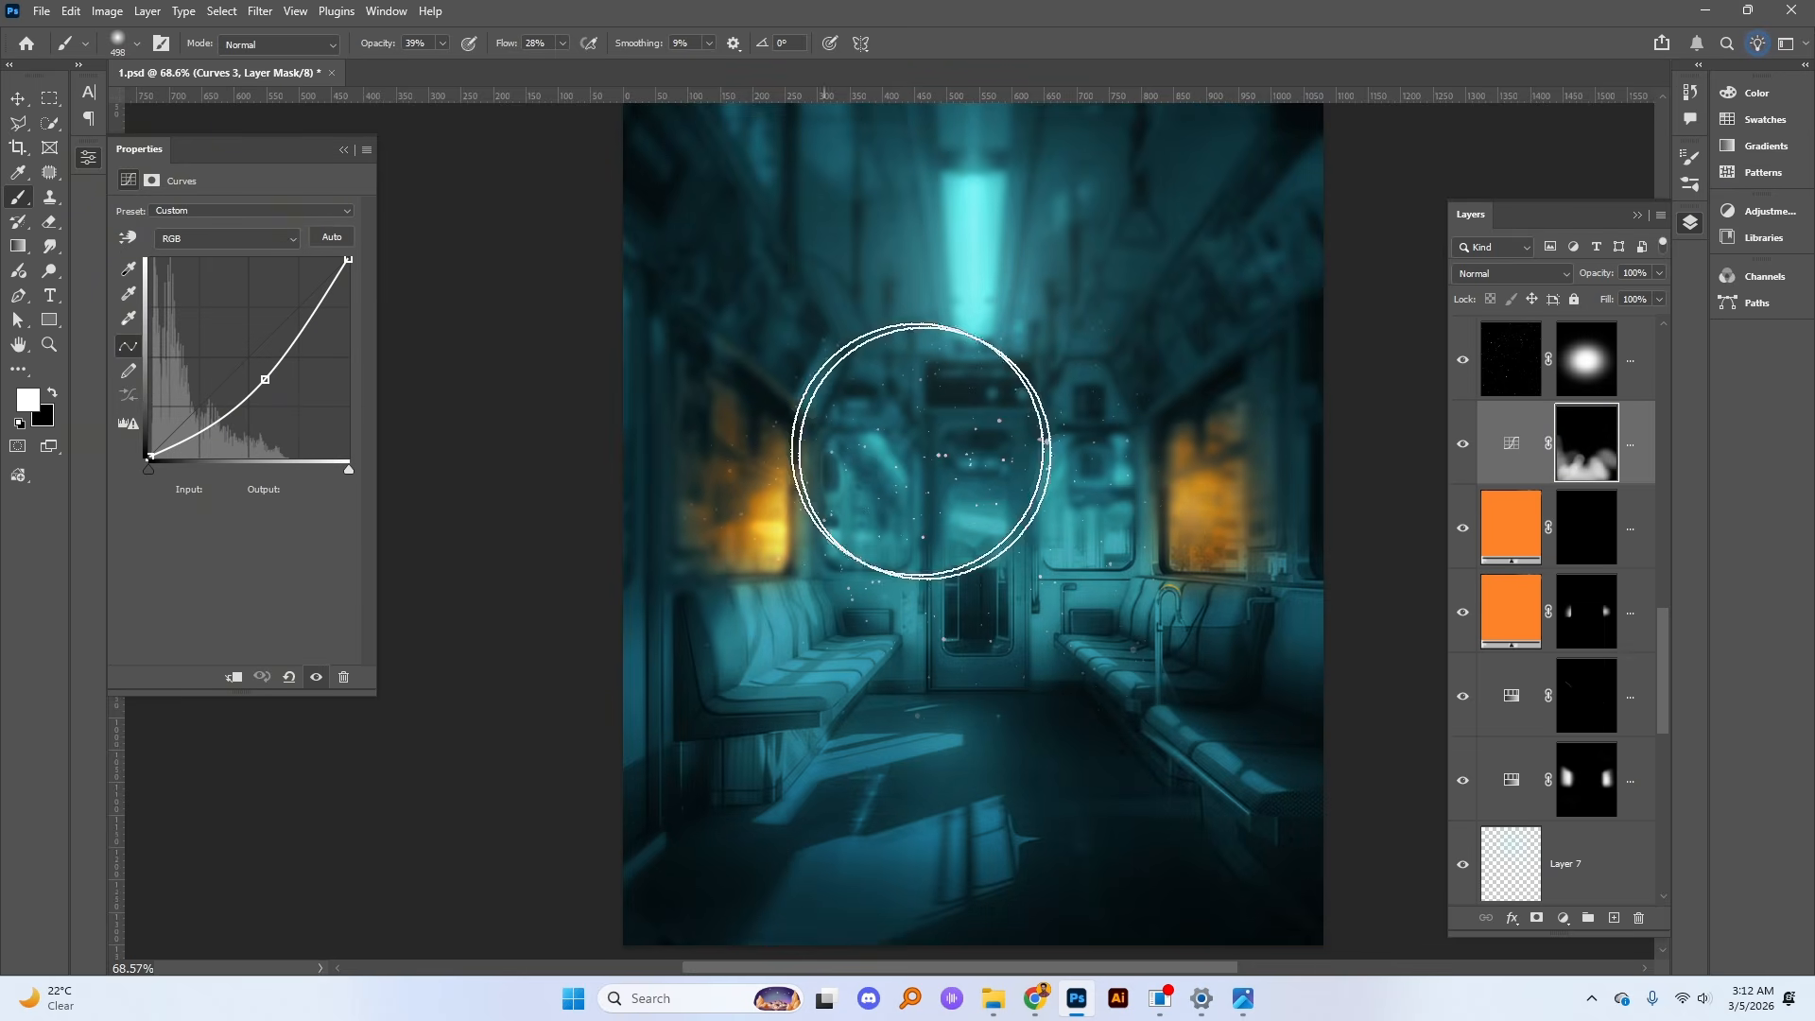
Step: Show the black star-speckle layer without its mask and set its blend mode to Normal
left_click(1578, 364, "shift")
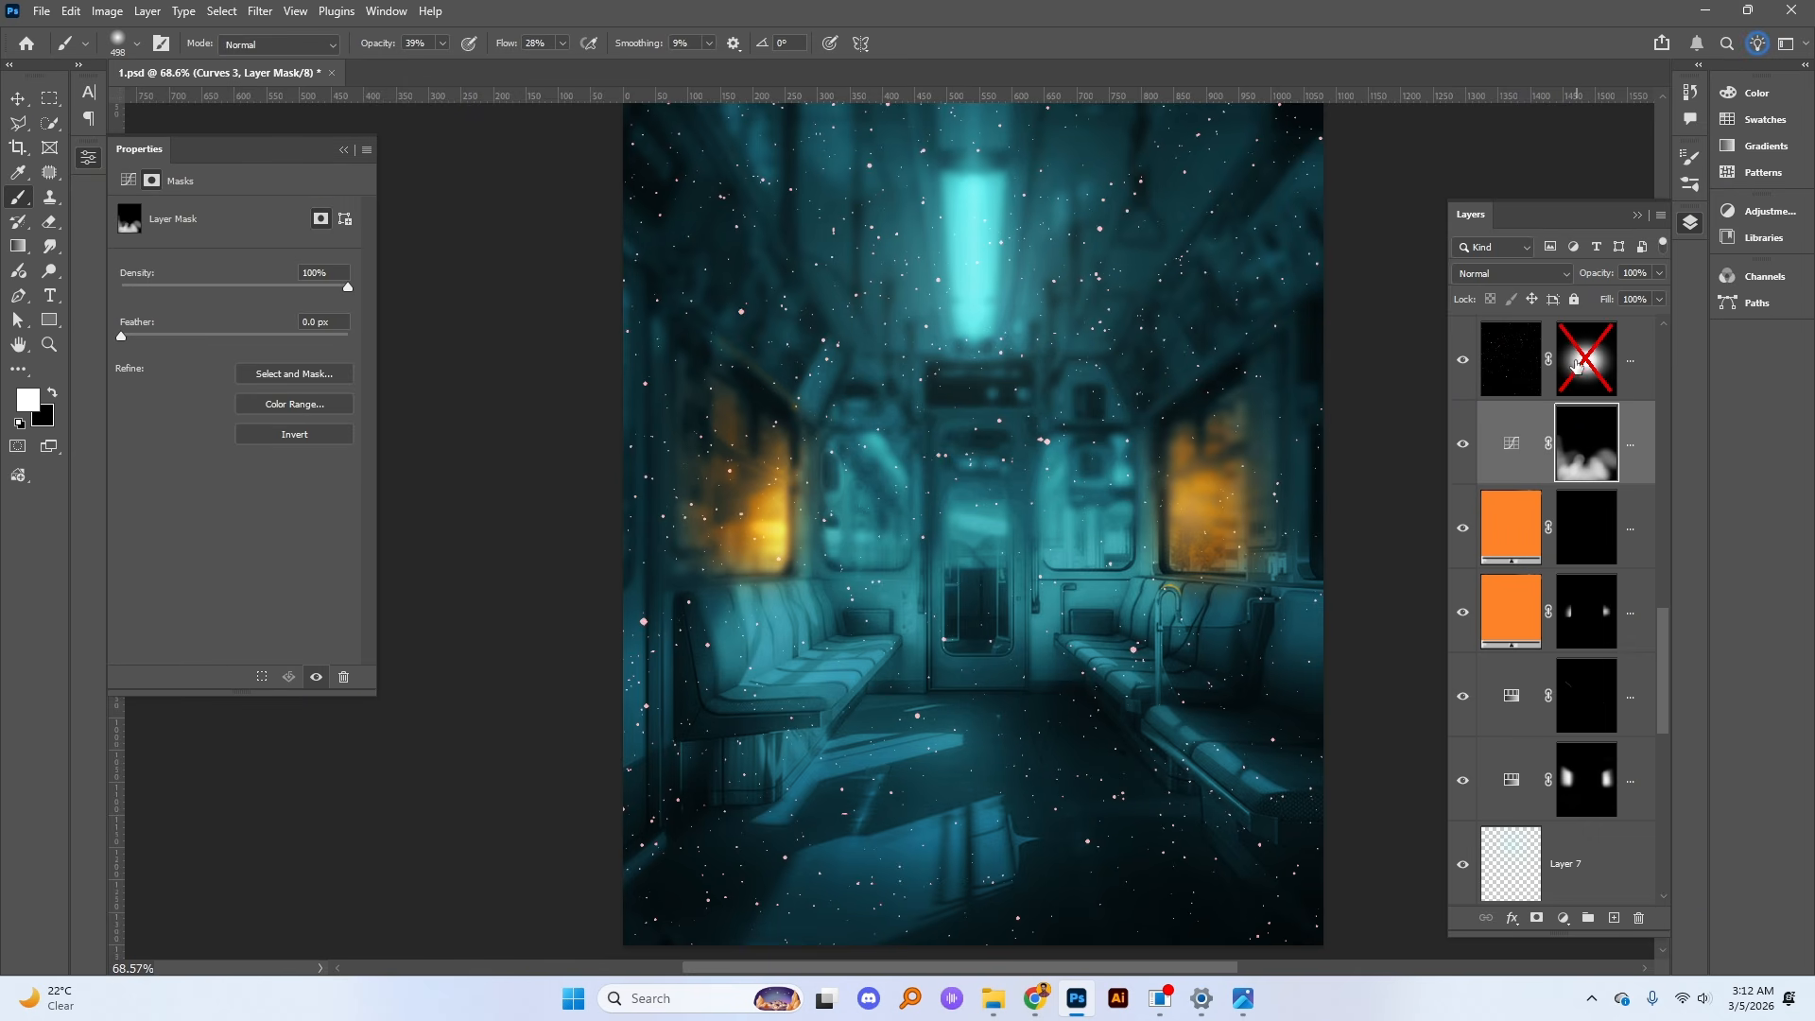
left_click(1512, 273)
key("Escape")
left_click(1512, 357)
scroll(1514, 406, "up", 1)
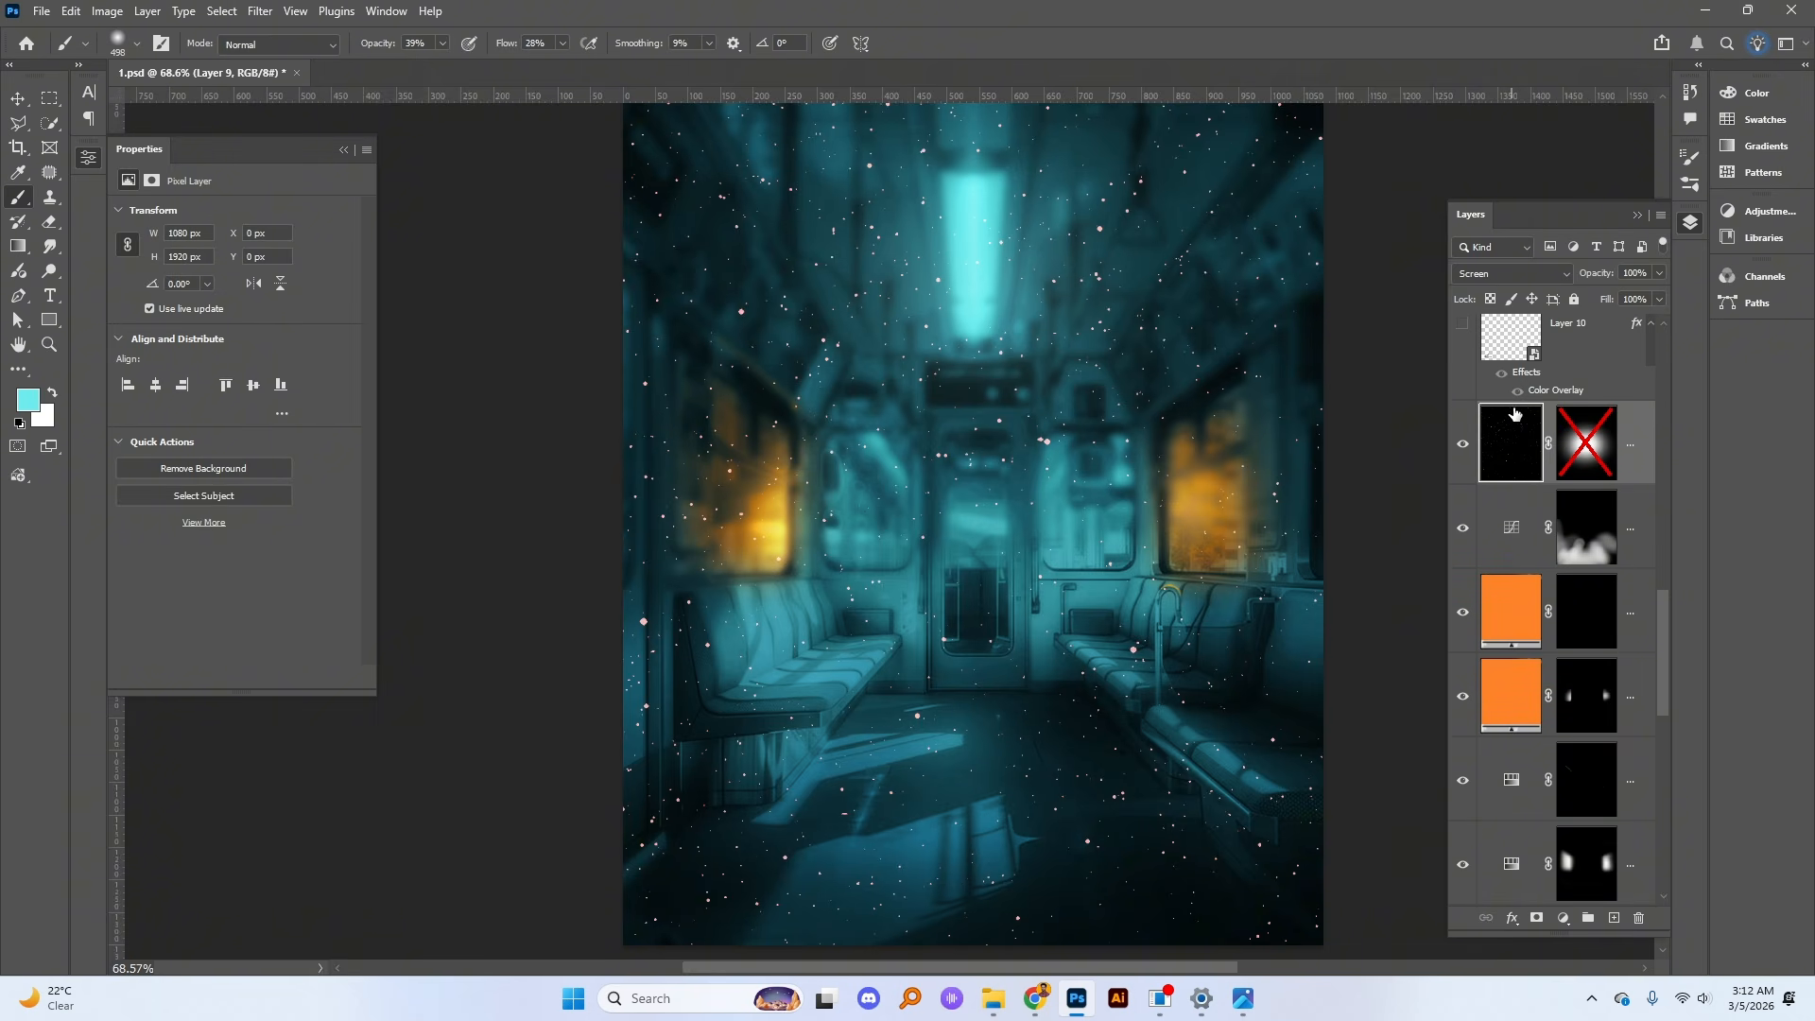
left_click(1499, 274)
left_click(1489, 284)
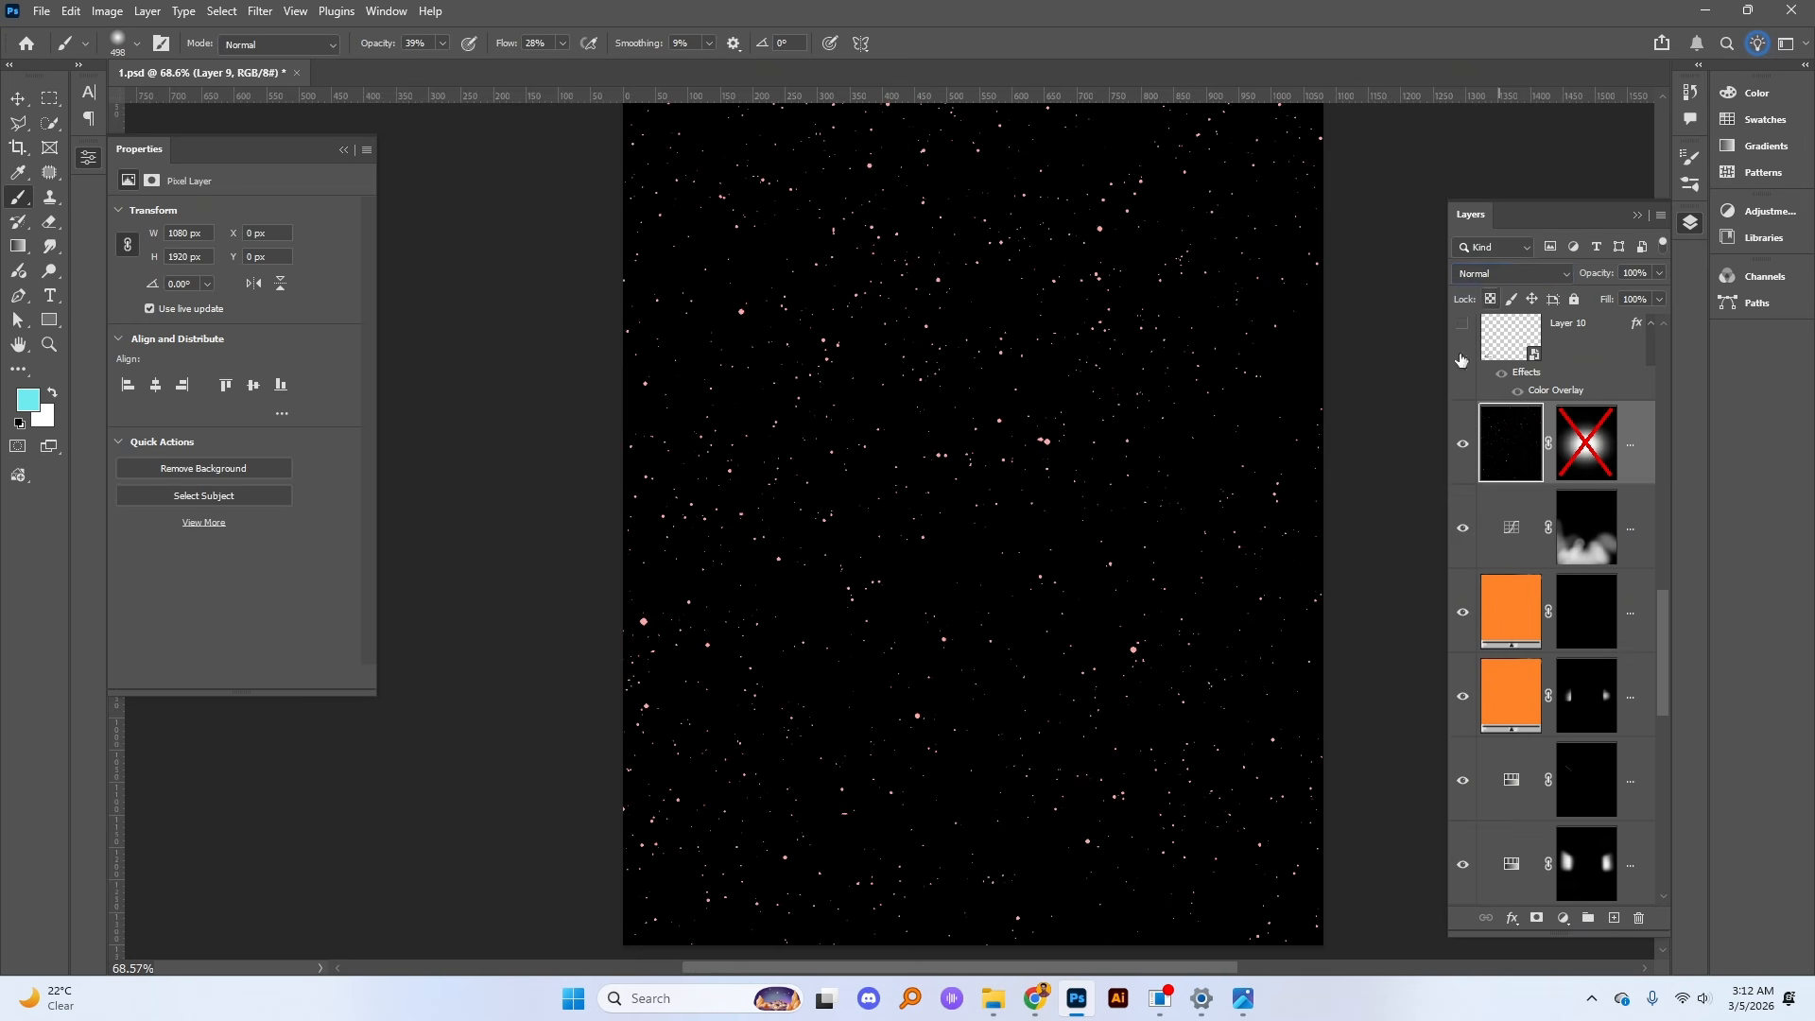
Step: Set the star-speckle layer's blend mode to Screen and re-enable its mask
left_click(1512, 273)
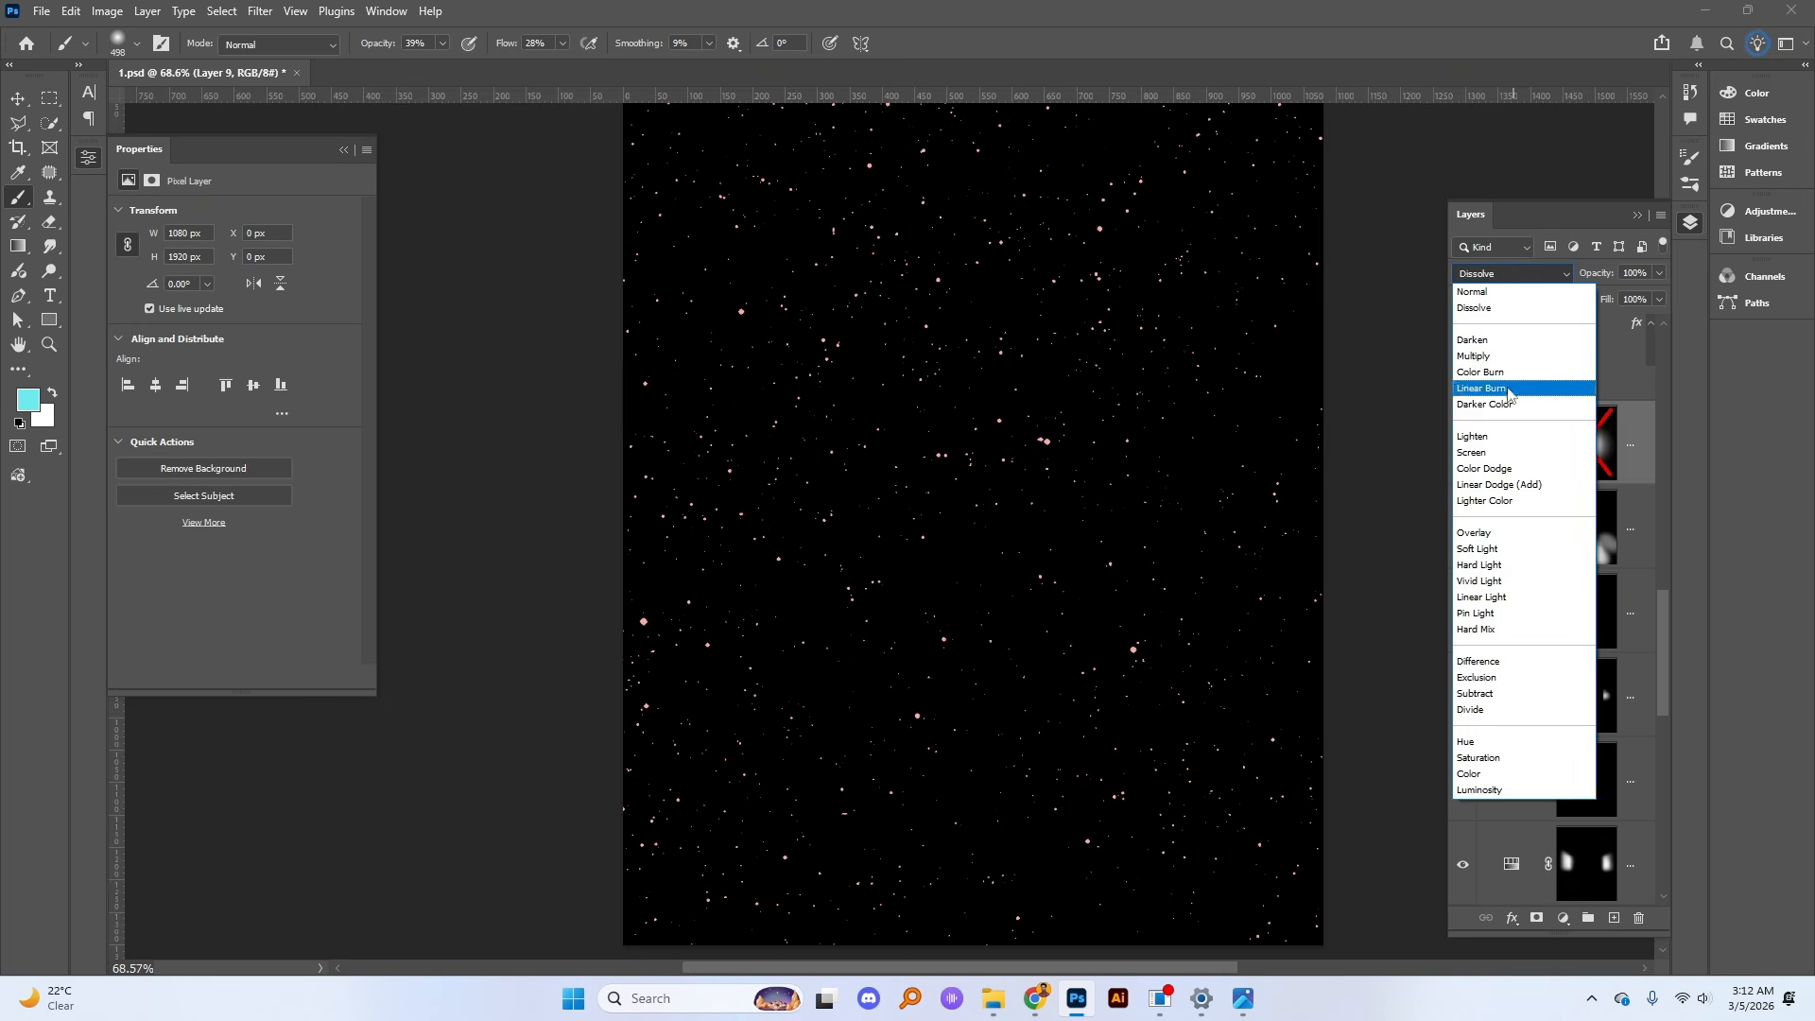
left_click(1494, 461)
left_click(1573, 454)
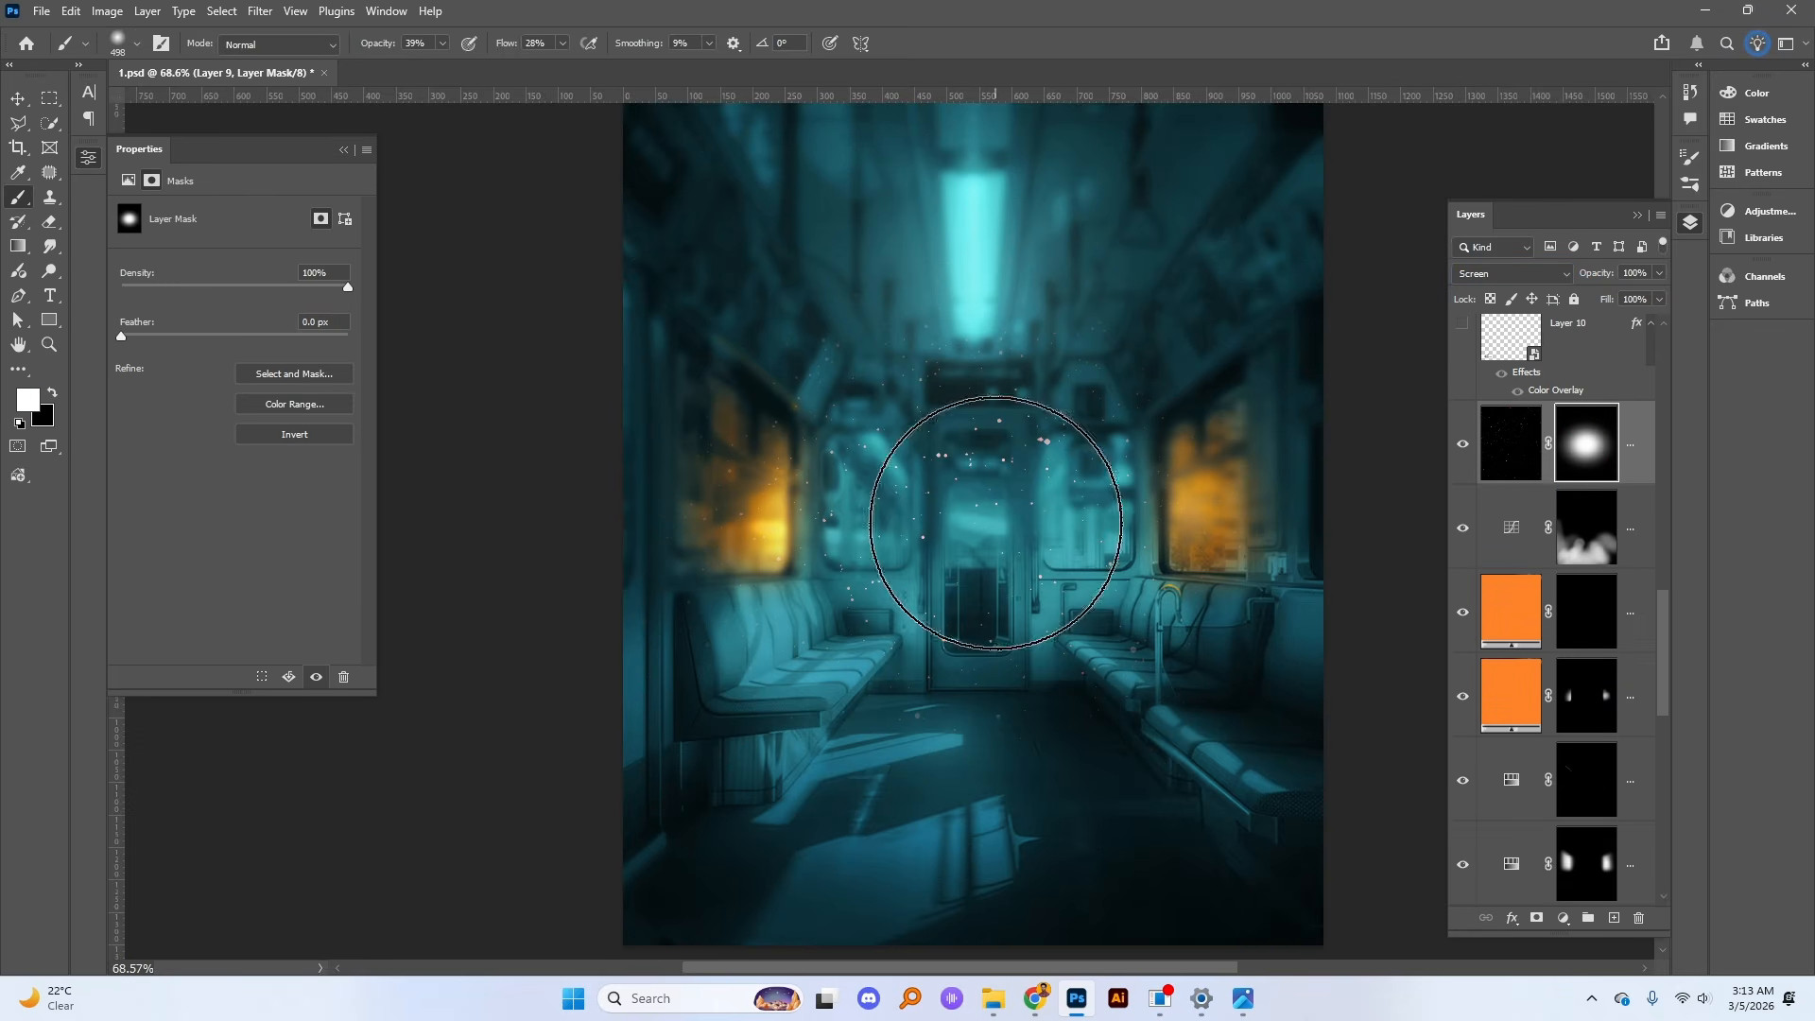
Step: Show the Rexona can layer and the contact shadow on Layer 4 beneath it
scroll(1536, 477, "up", 3)
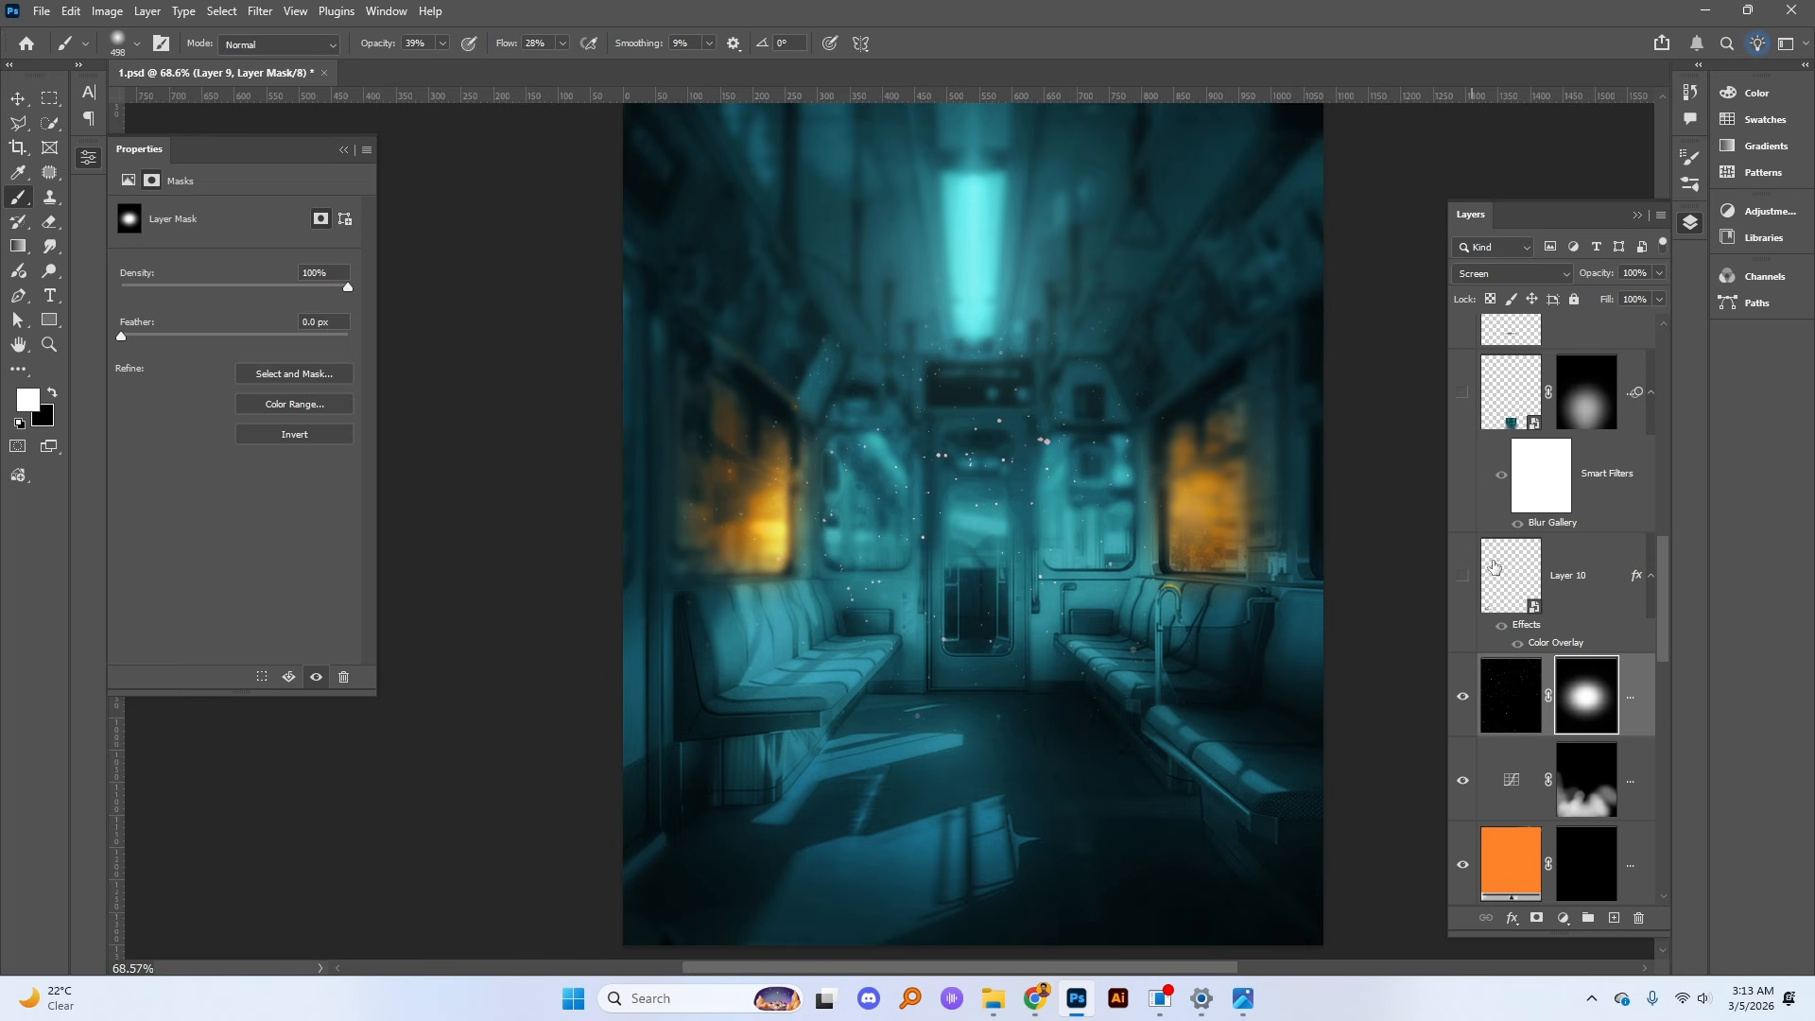
scroll(1484, 553, "up", 2)
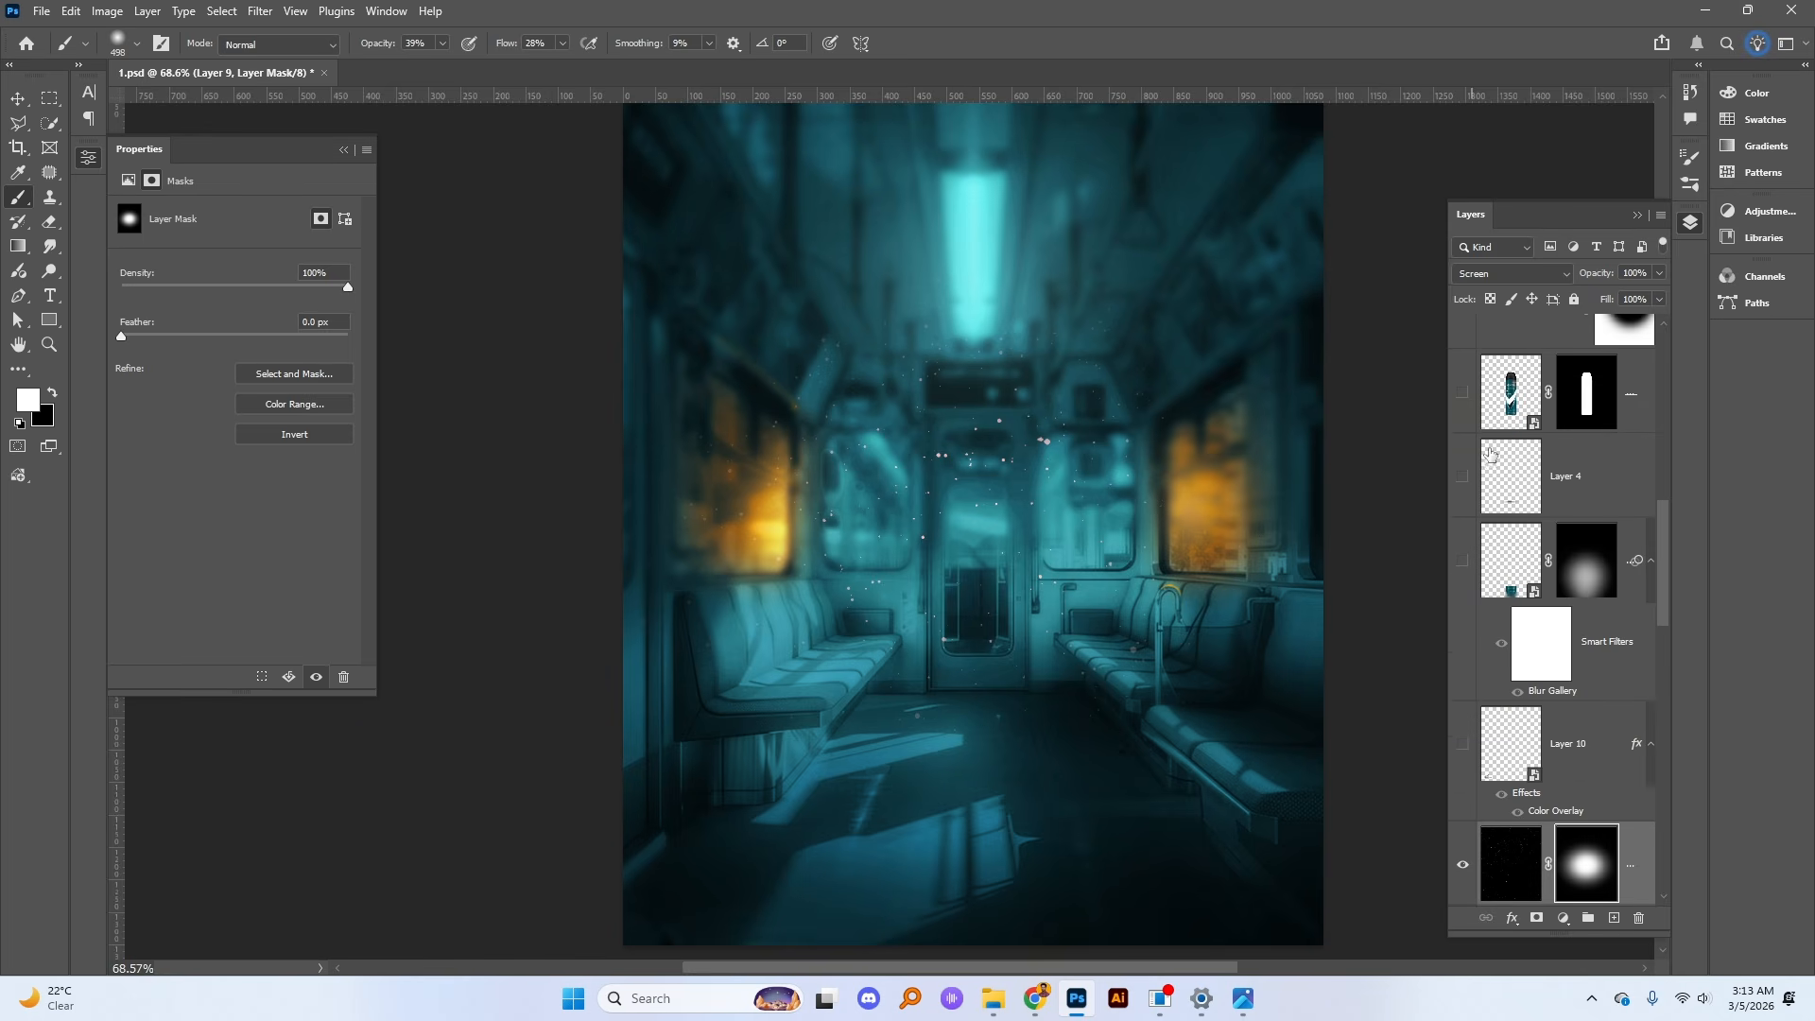
left_click(1461, 399)
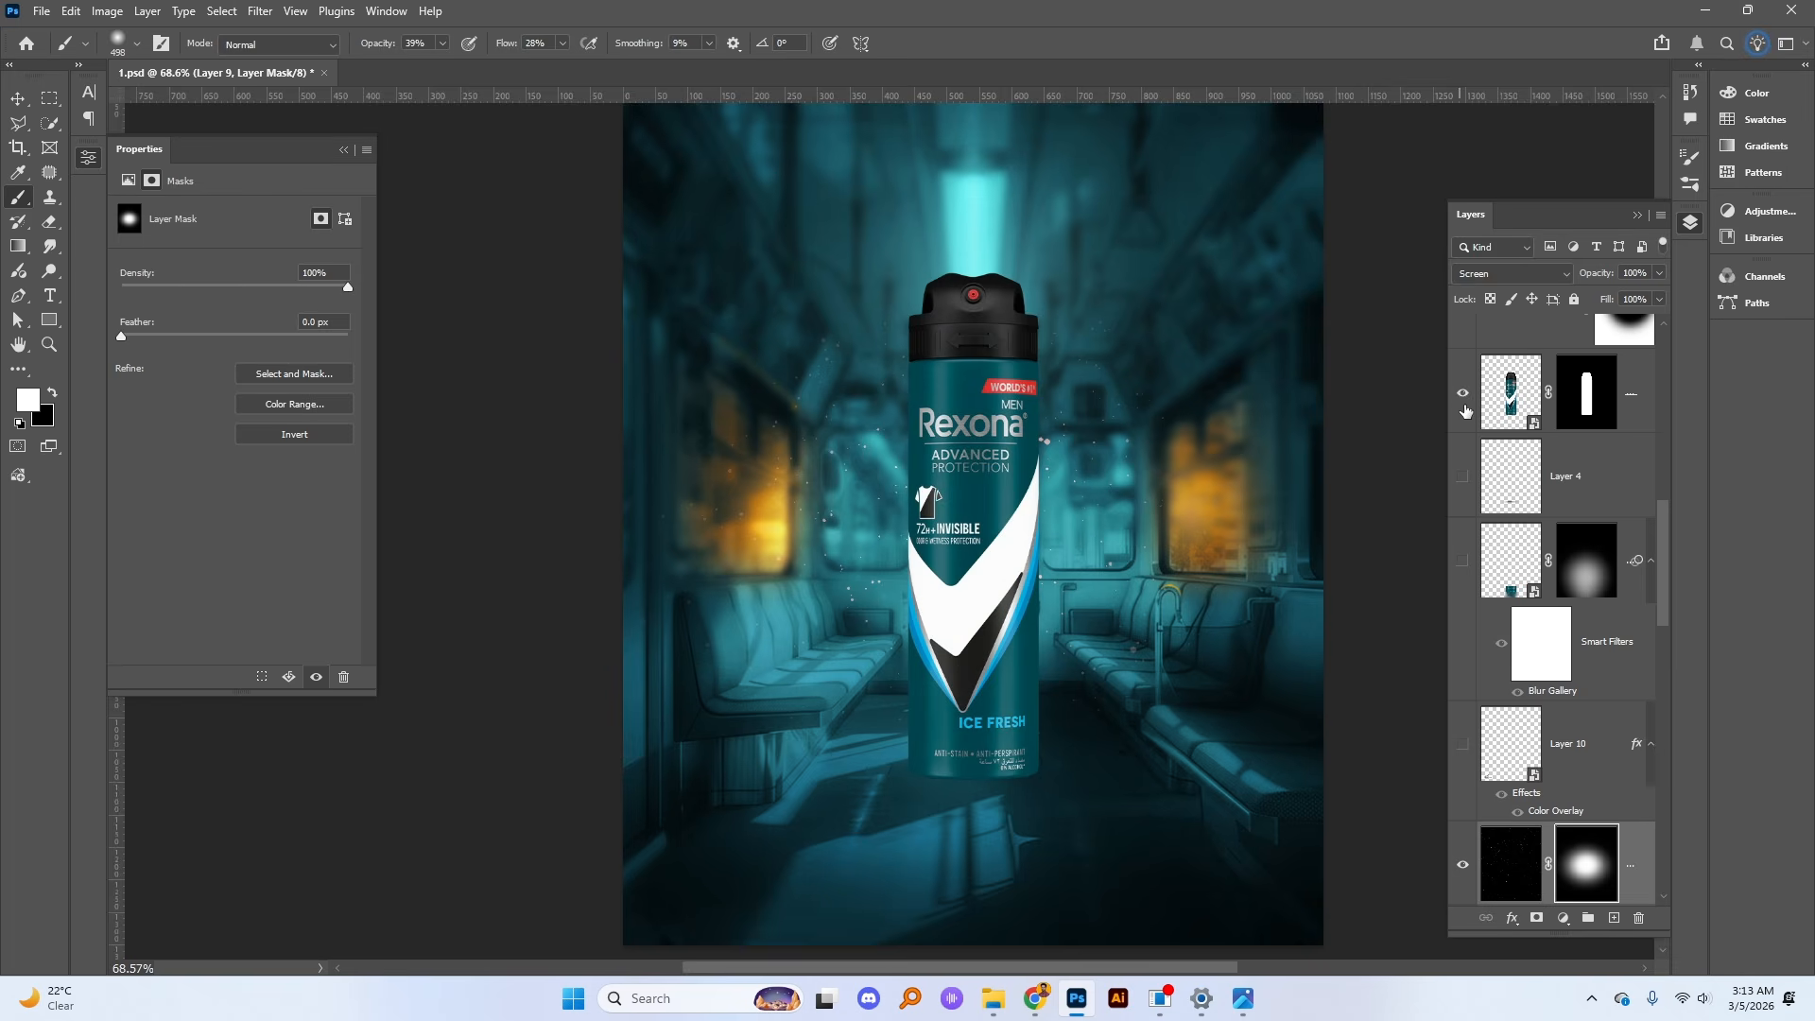
scroll(1467, 416, "up", 1)
left_click(1461, 561)
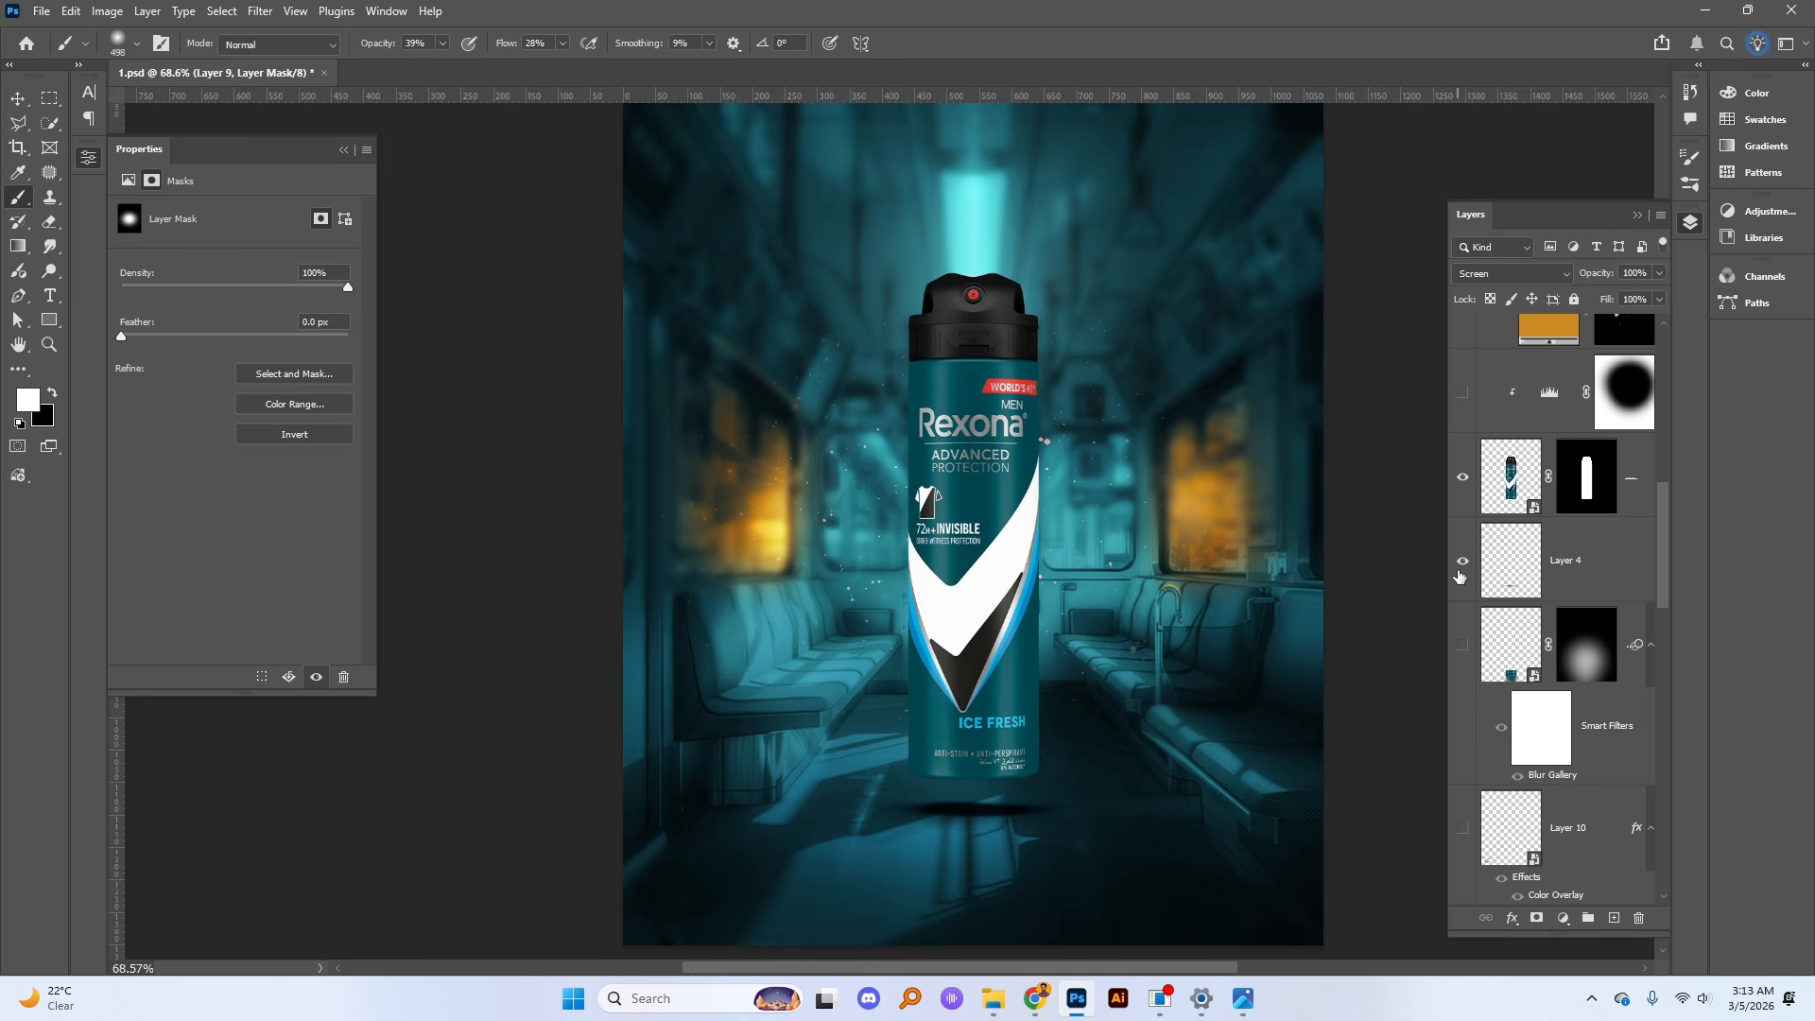
Step: Move the Rexona can down until its base rests on the shadow, at about Y 363 px, and deselect it
key("v")
left_click_drag(990, 544, 970, 586)
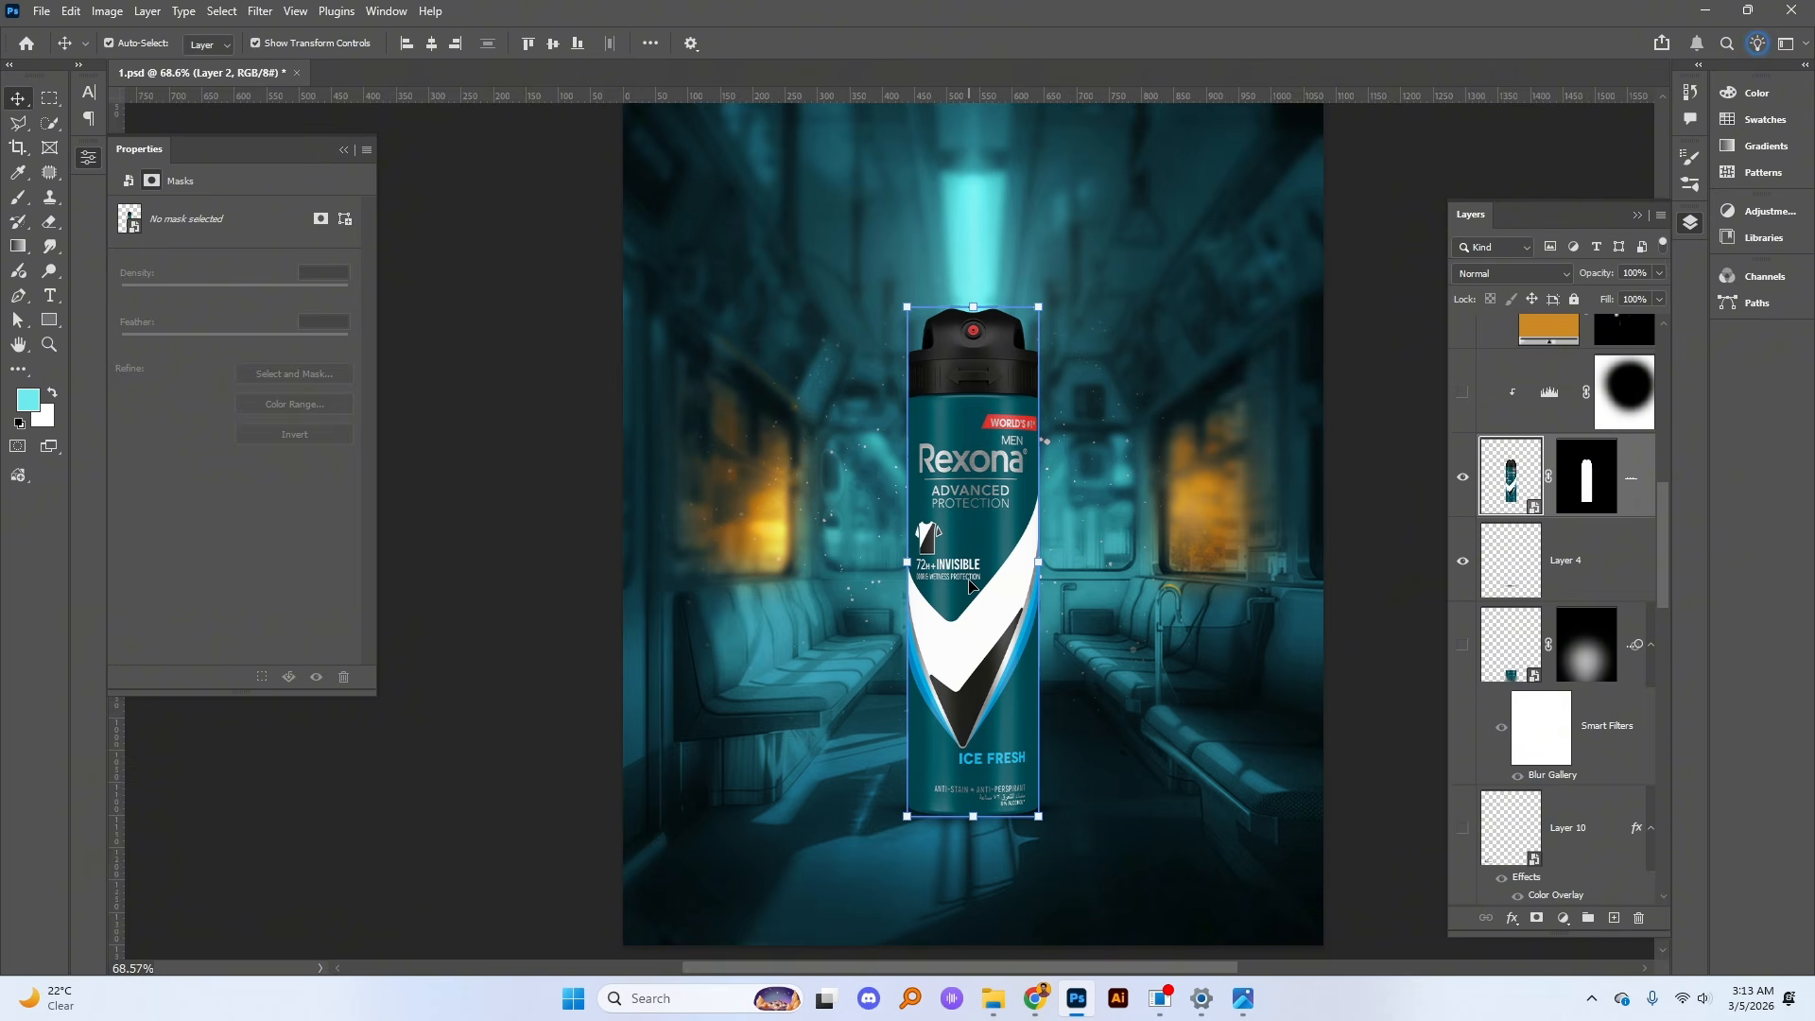
key("Up")
key("Up")
key("Up")
key("Up")
key("Up")
key("Up")
key("Up")
key("Up")
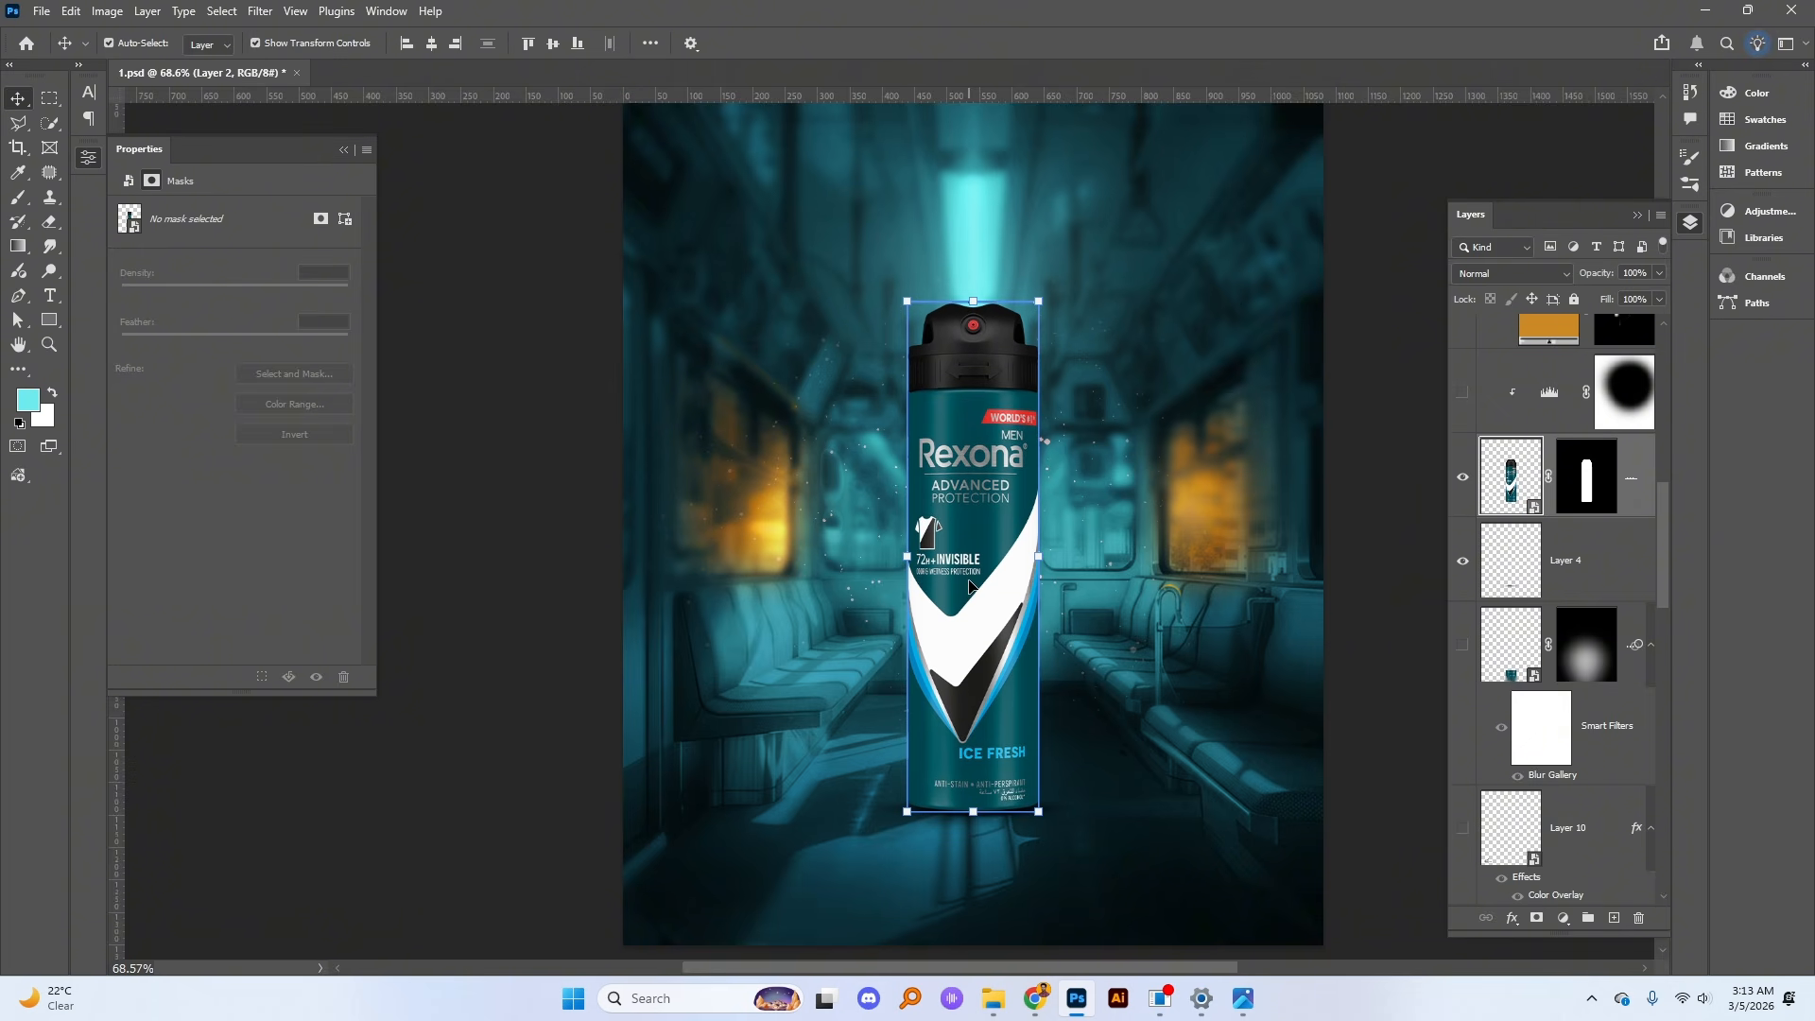
key("Down")
key("Down")
key("Down")
key("Down")
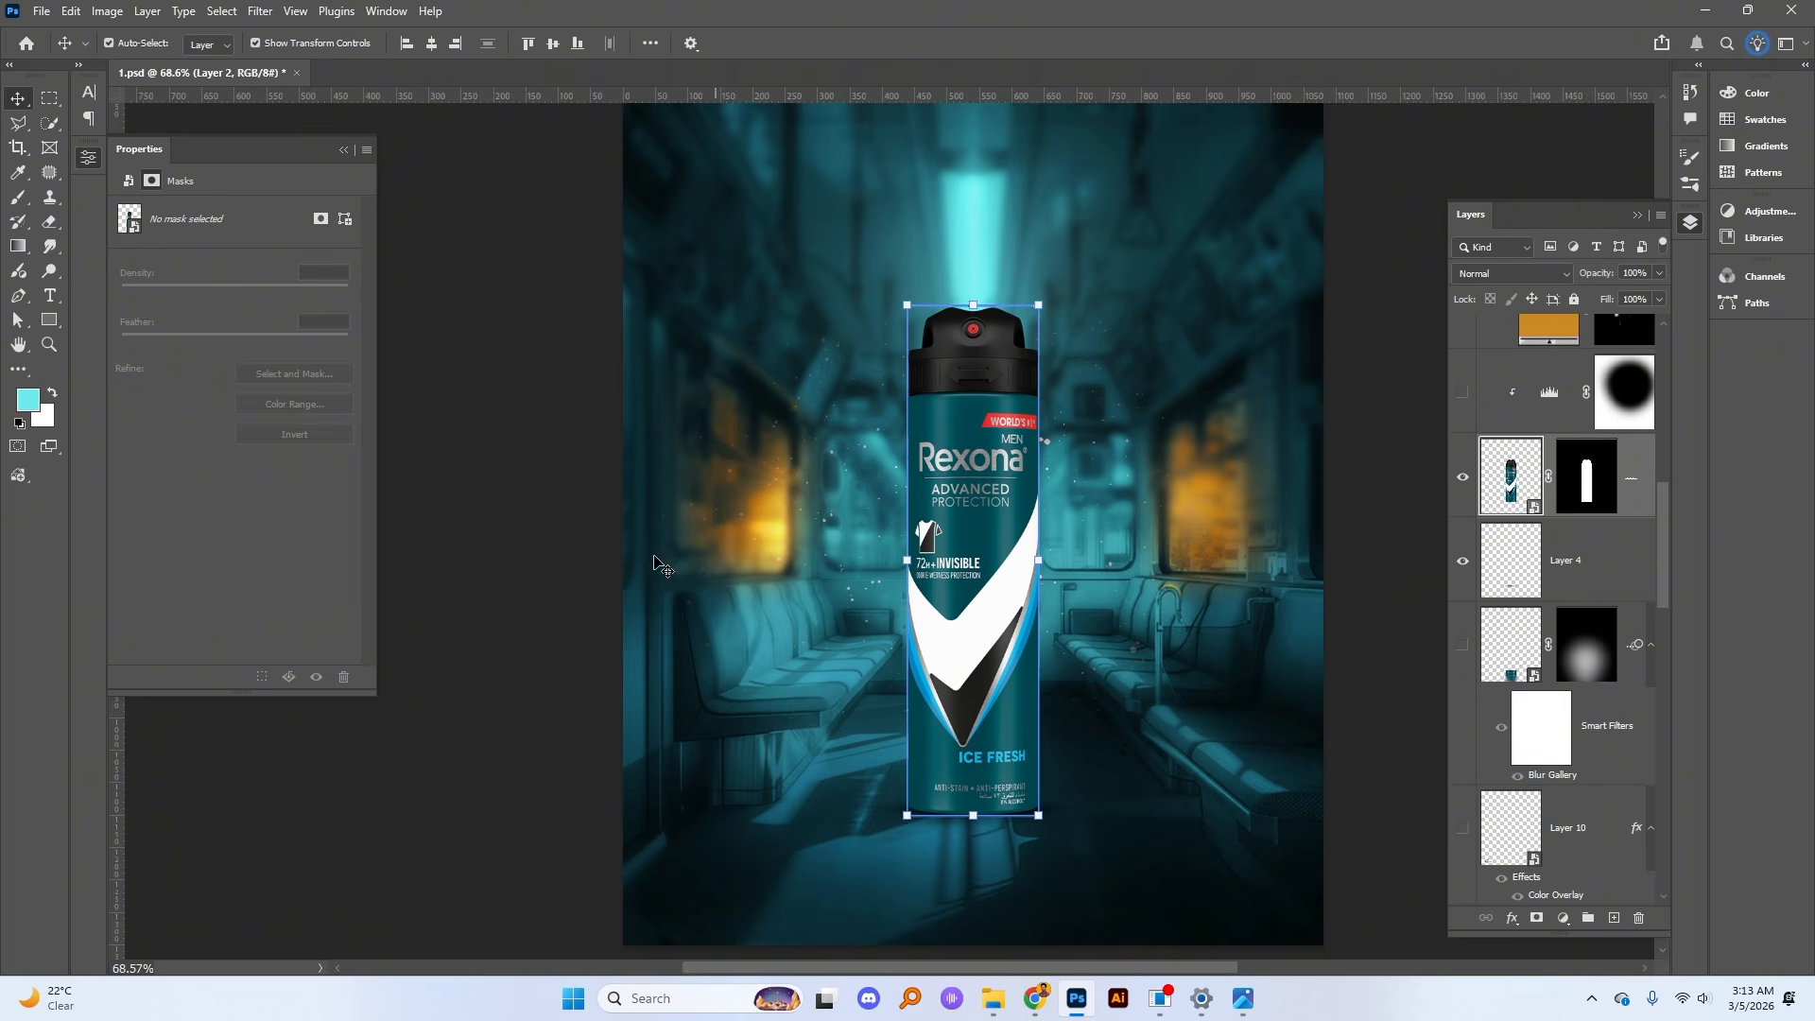
left_click(1384, 567)
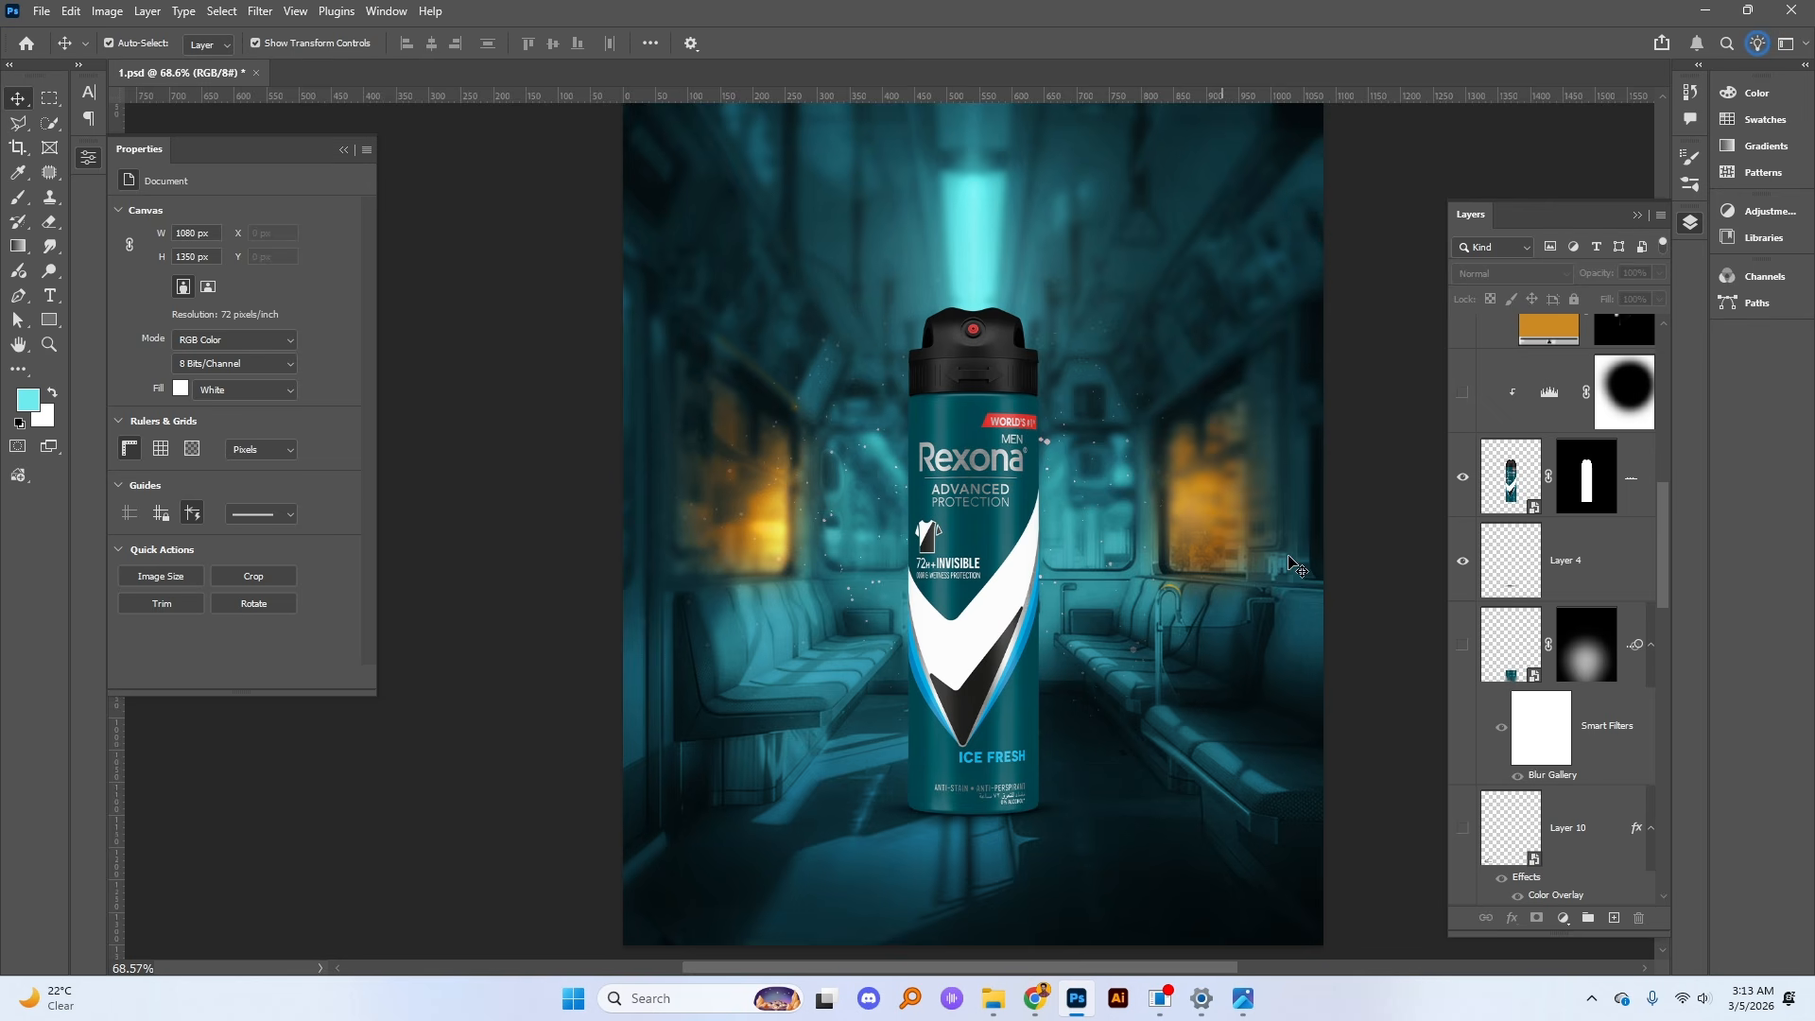
Step: Show the blurred reflection layer directly below Layer 4
left_click(1468, 564)
left_click(1464, 648)
left_click(1462, 648)
Step: Duplicate the Rexona can layer beneath the original and flip the copy vertically
left_click(1510, 478)
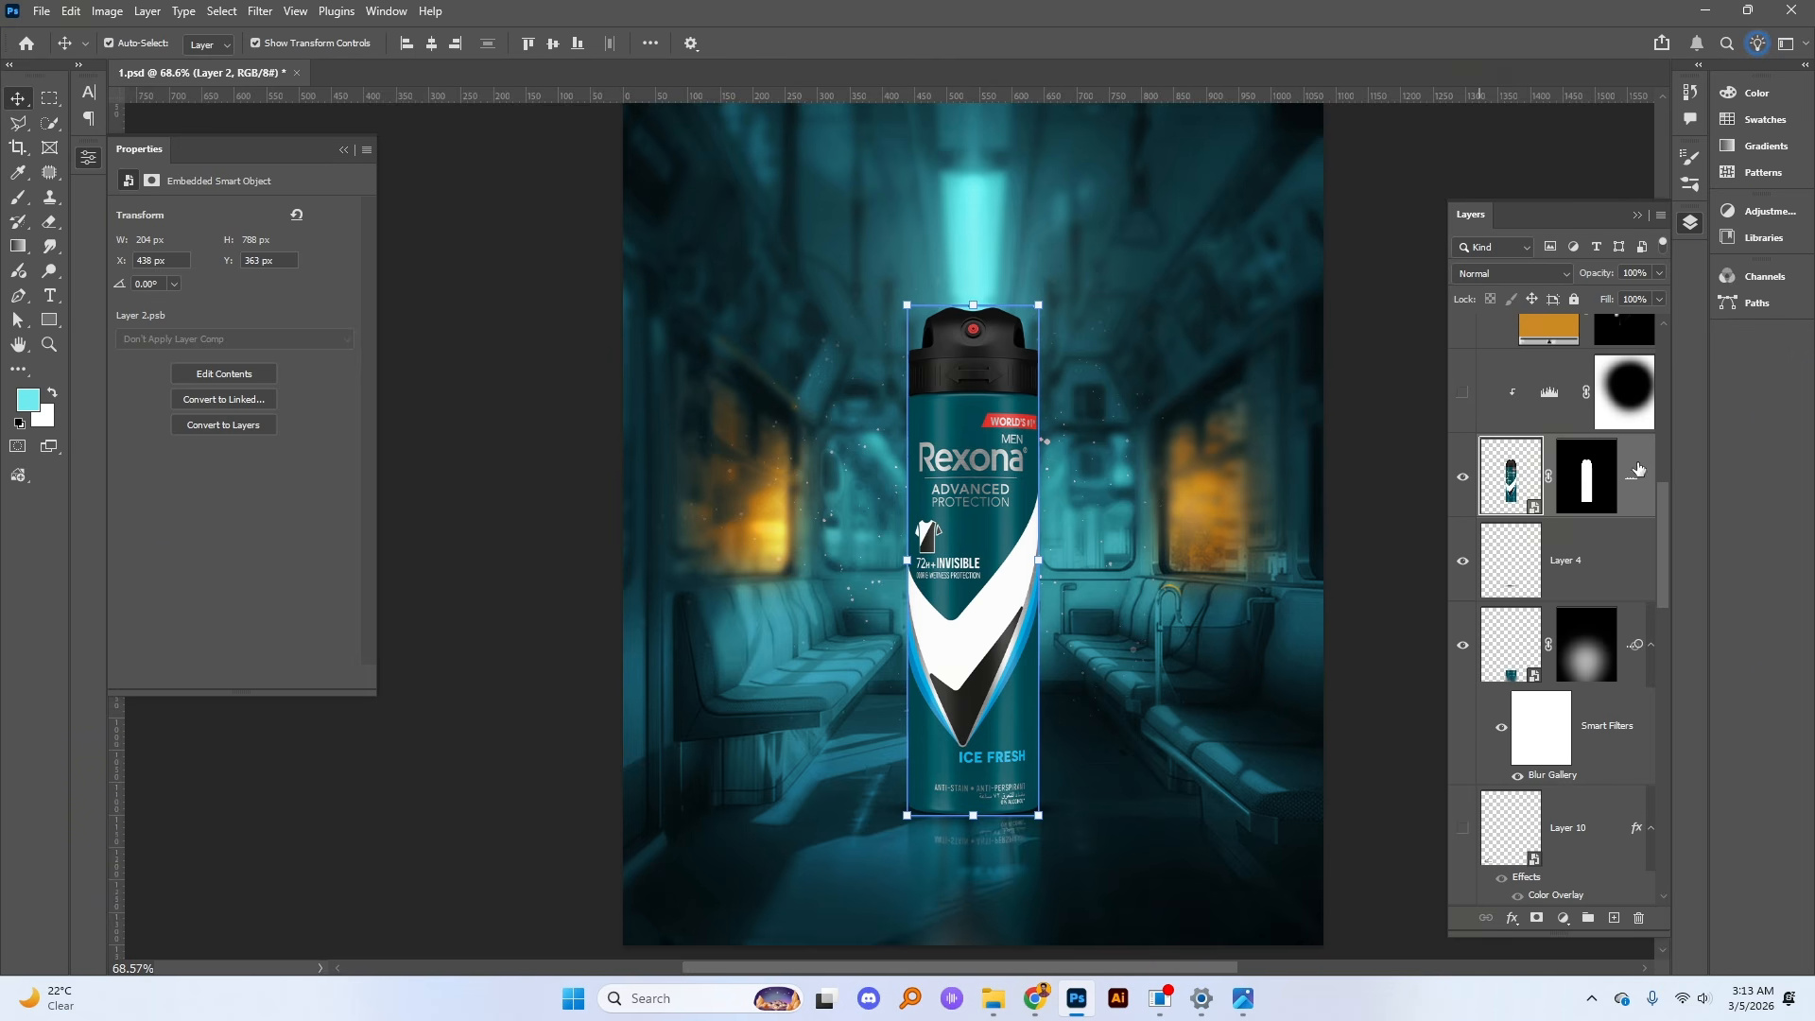
left_click_drag(1638, 468, 1633, 552)
key("ctrl+t")
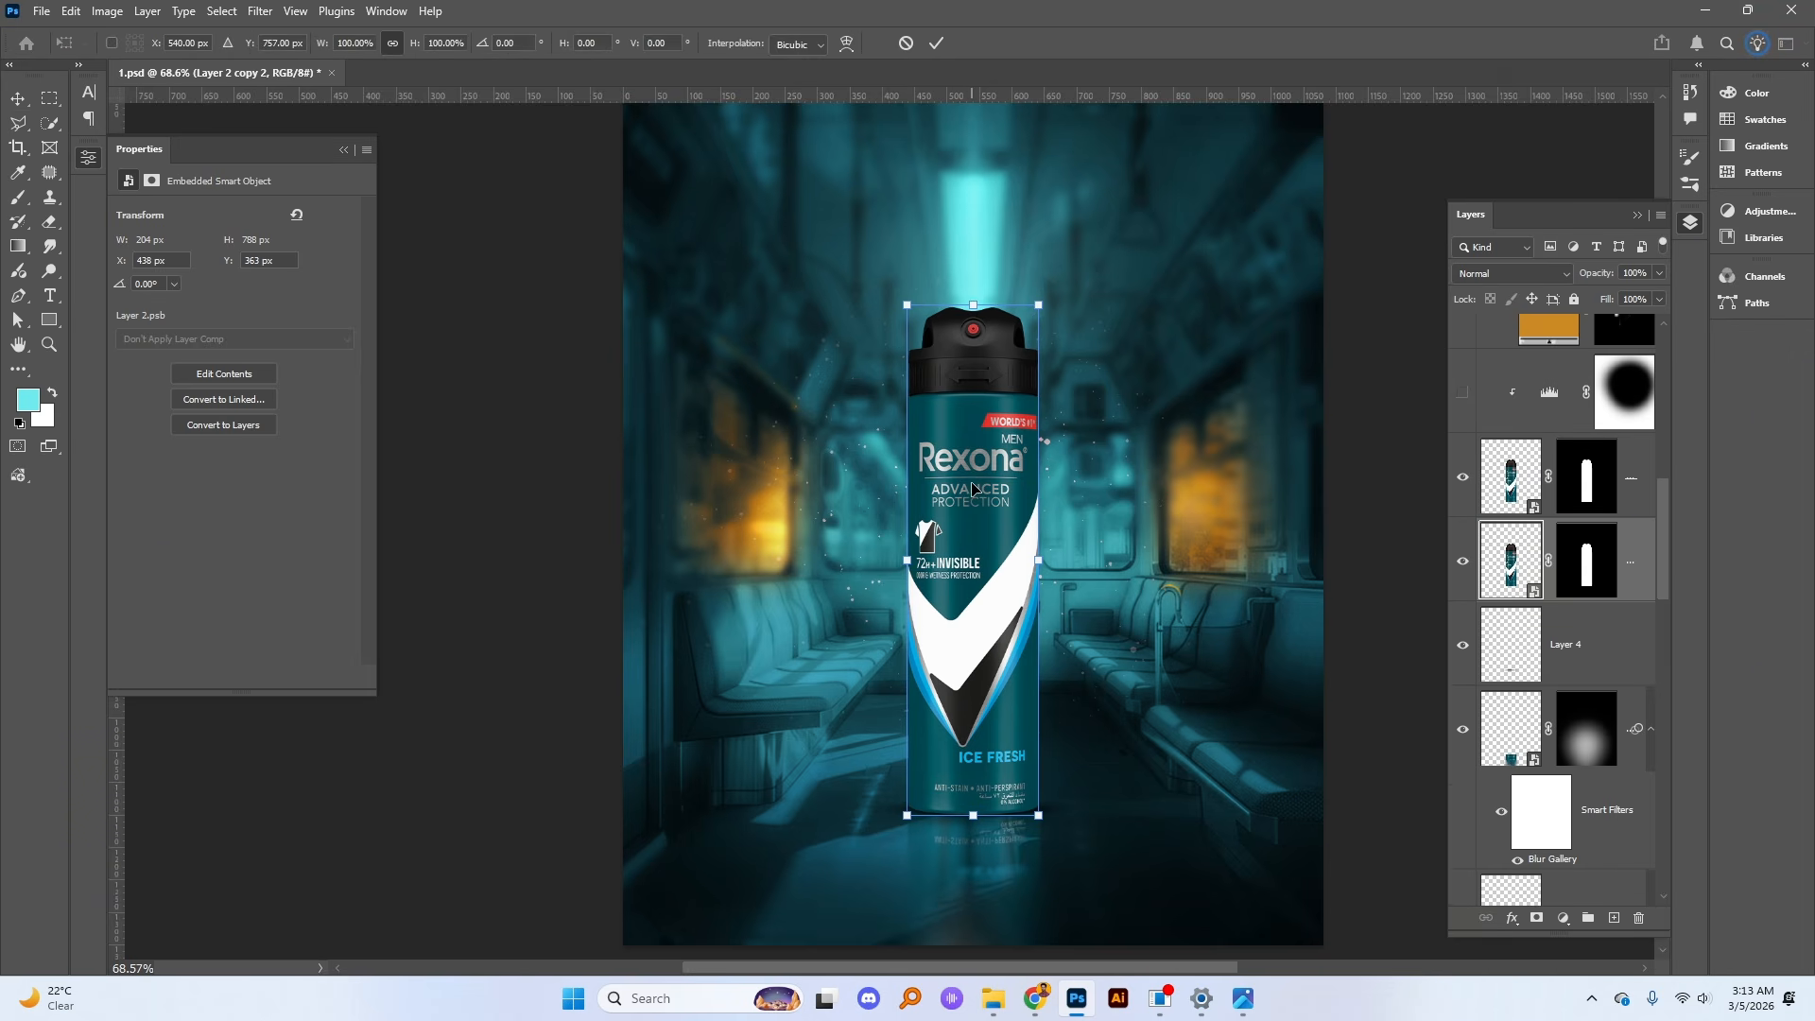
right_click(973, 488)
left_click(1039, 865)
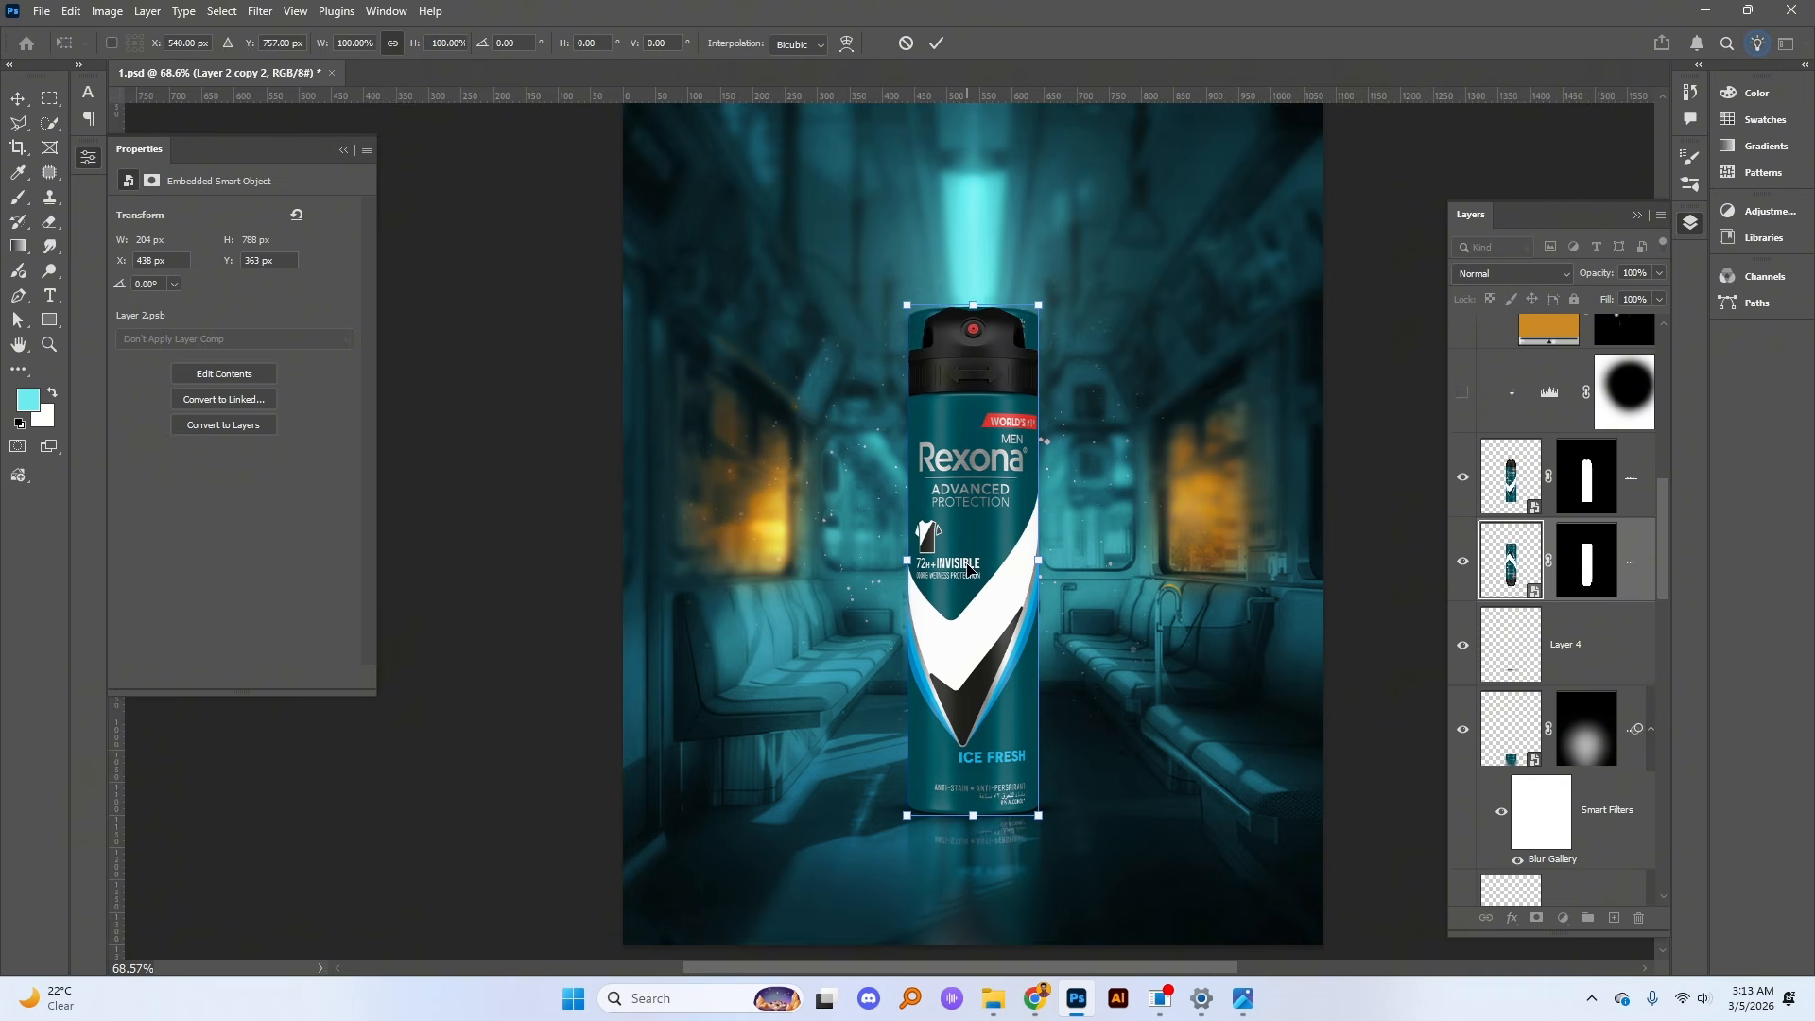
Step: Place the flipped can directly under the original at about Y 1137 px and move its layer below Layer 4
left_click_drag(968, 568, 1035, 636)
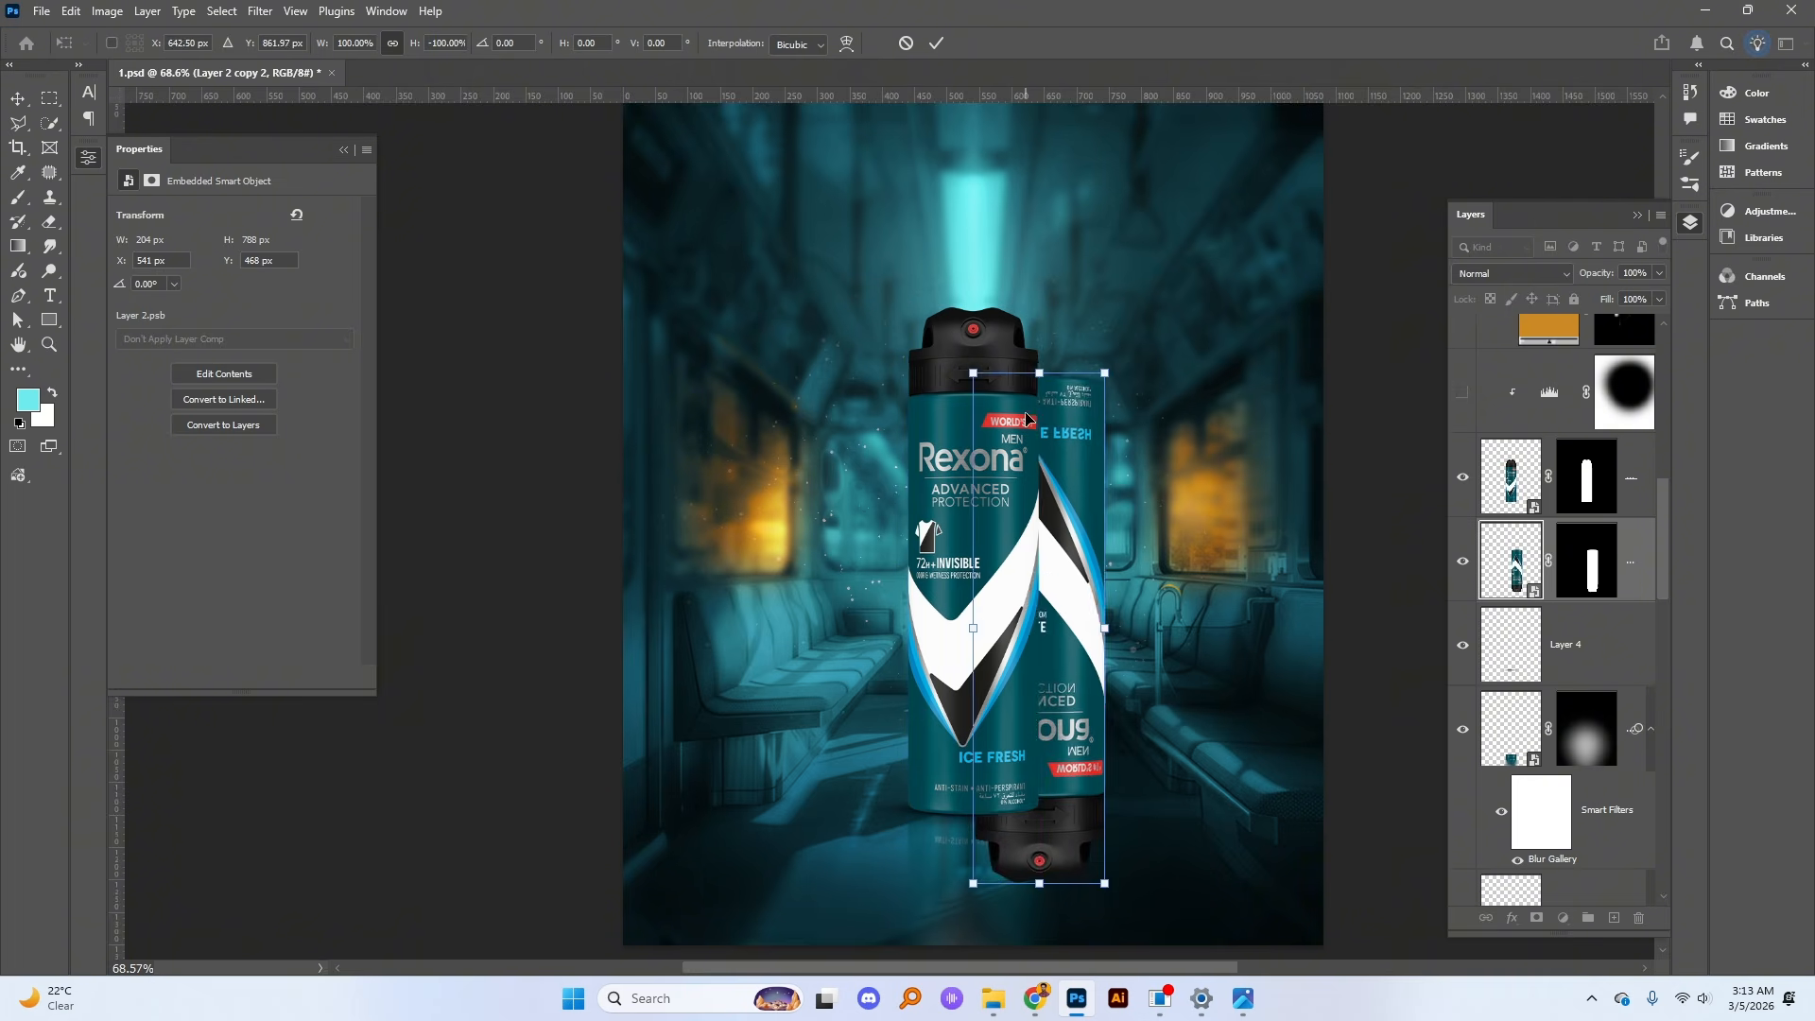
left_click_drag(1028, 418, 961, 852)
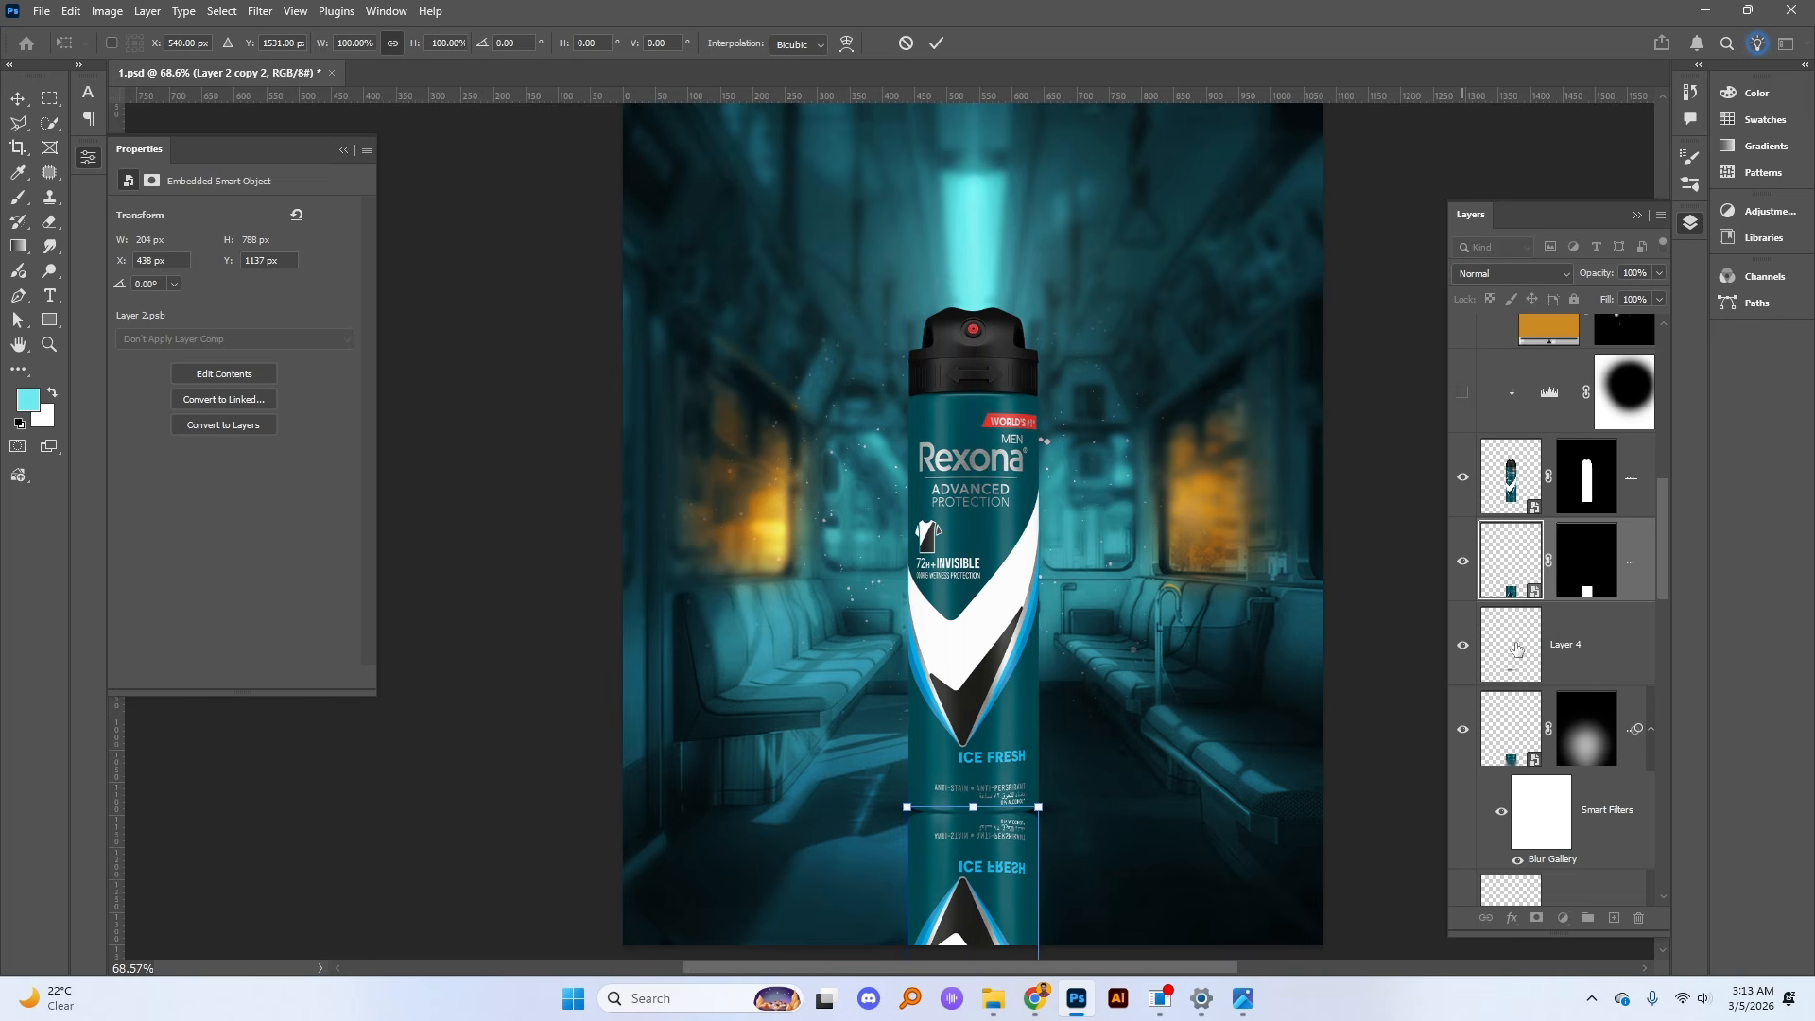
left_click_drag(1638, 542, 1635, 688)
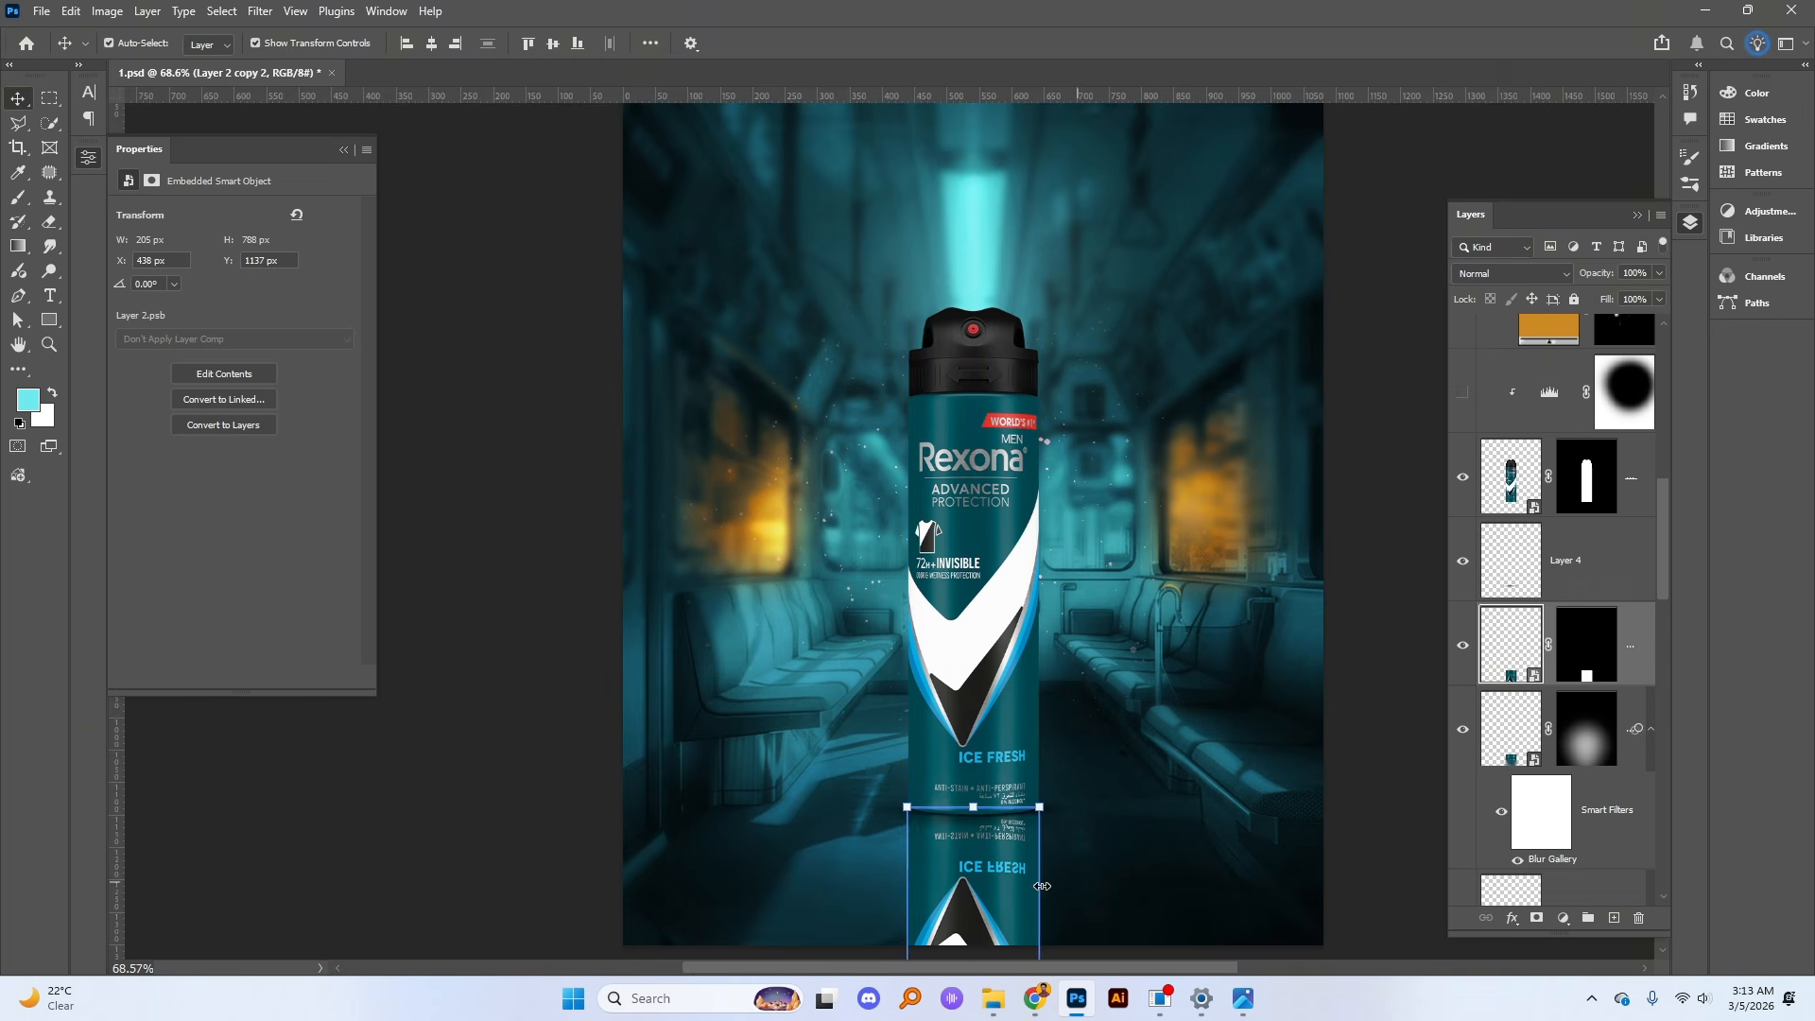
Step: Try a two-pin Field Blur on the flipped can, weakest at the can's base and 28 px near the canvas bottom
left_click_drag(994, 874, 975, 871)
left_click(260, 10)
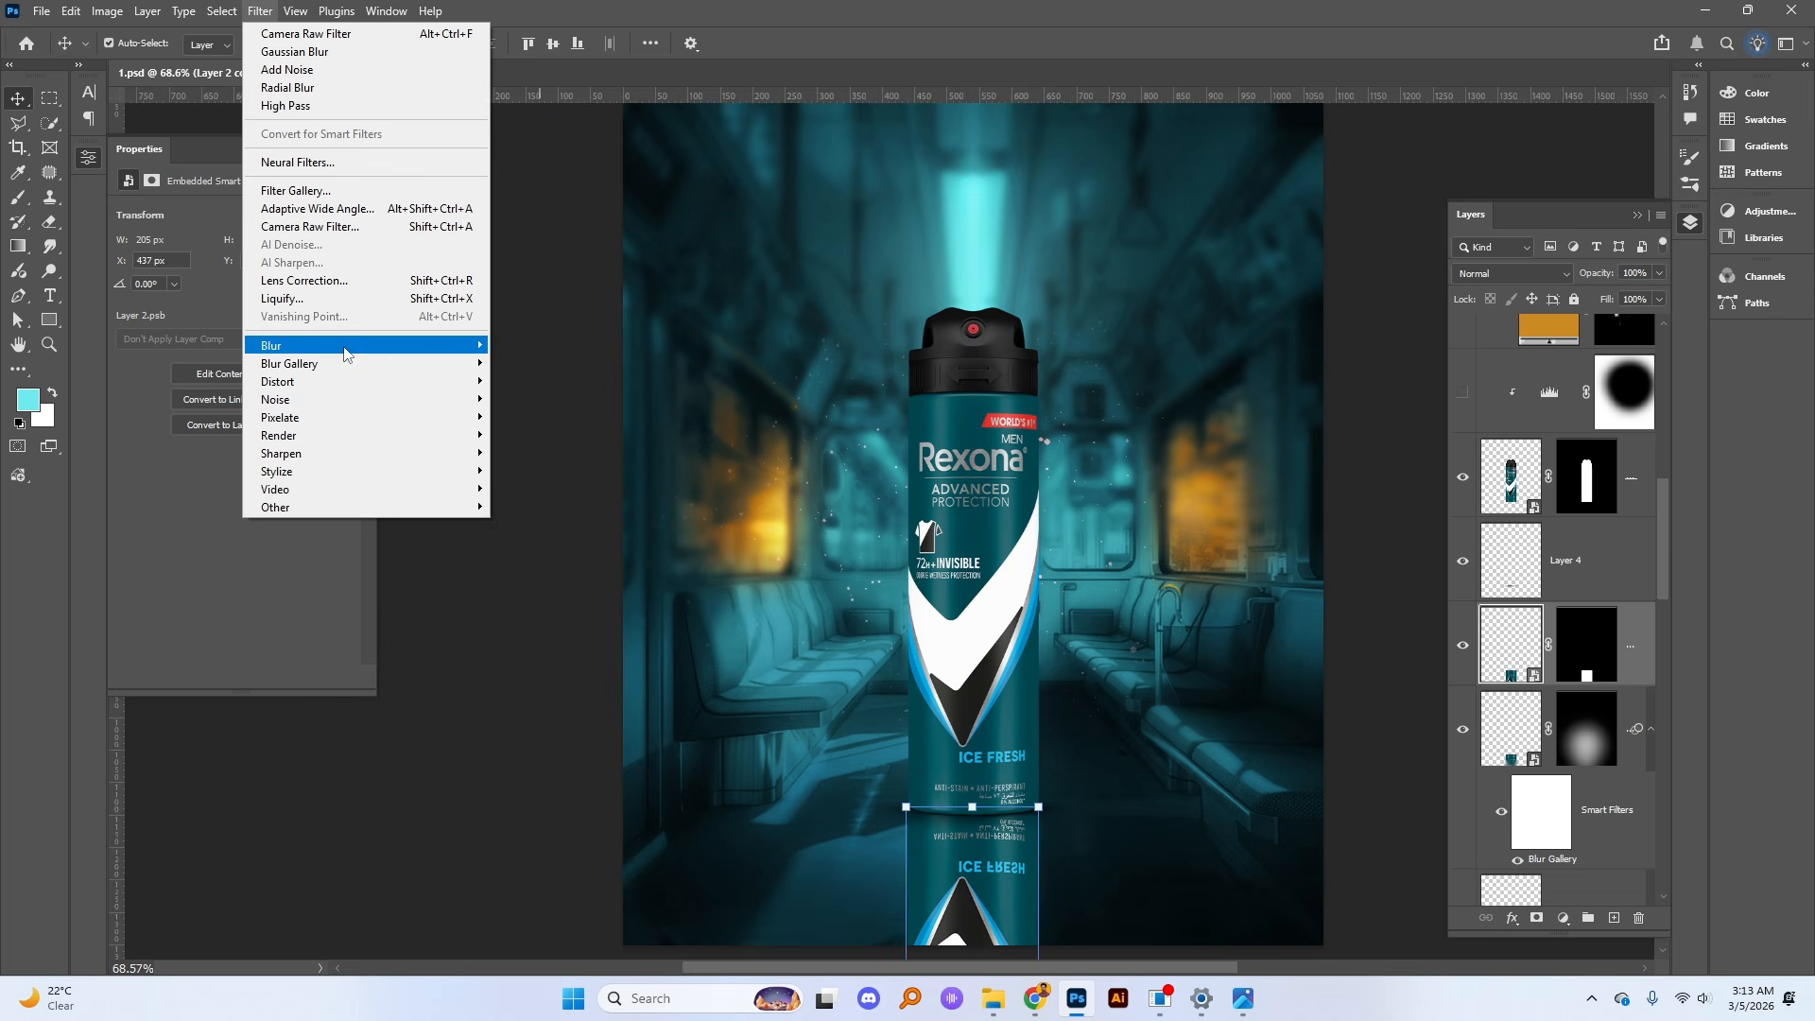
mouse_move(346, 355)
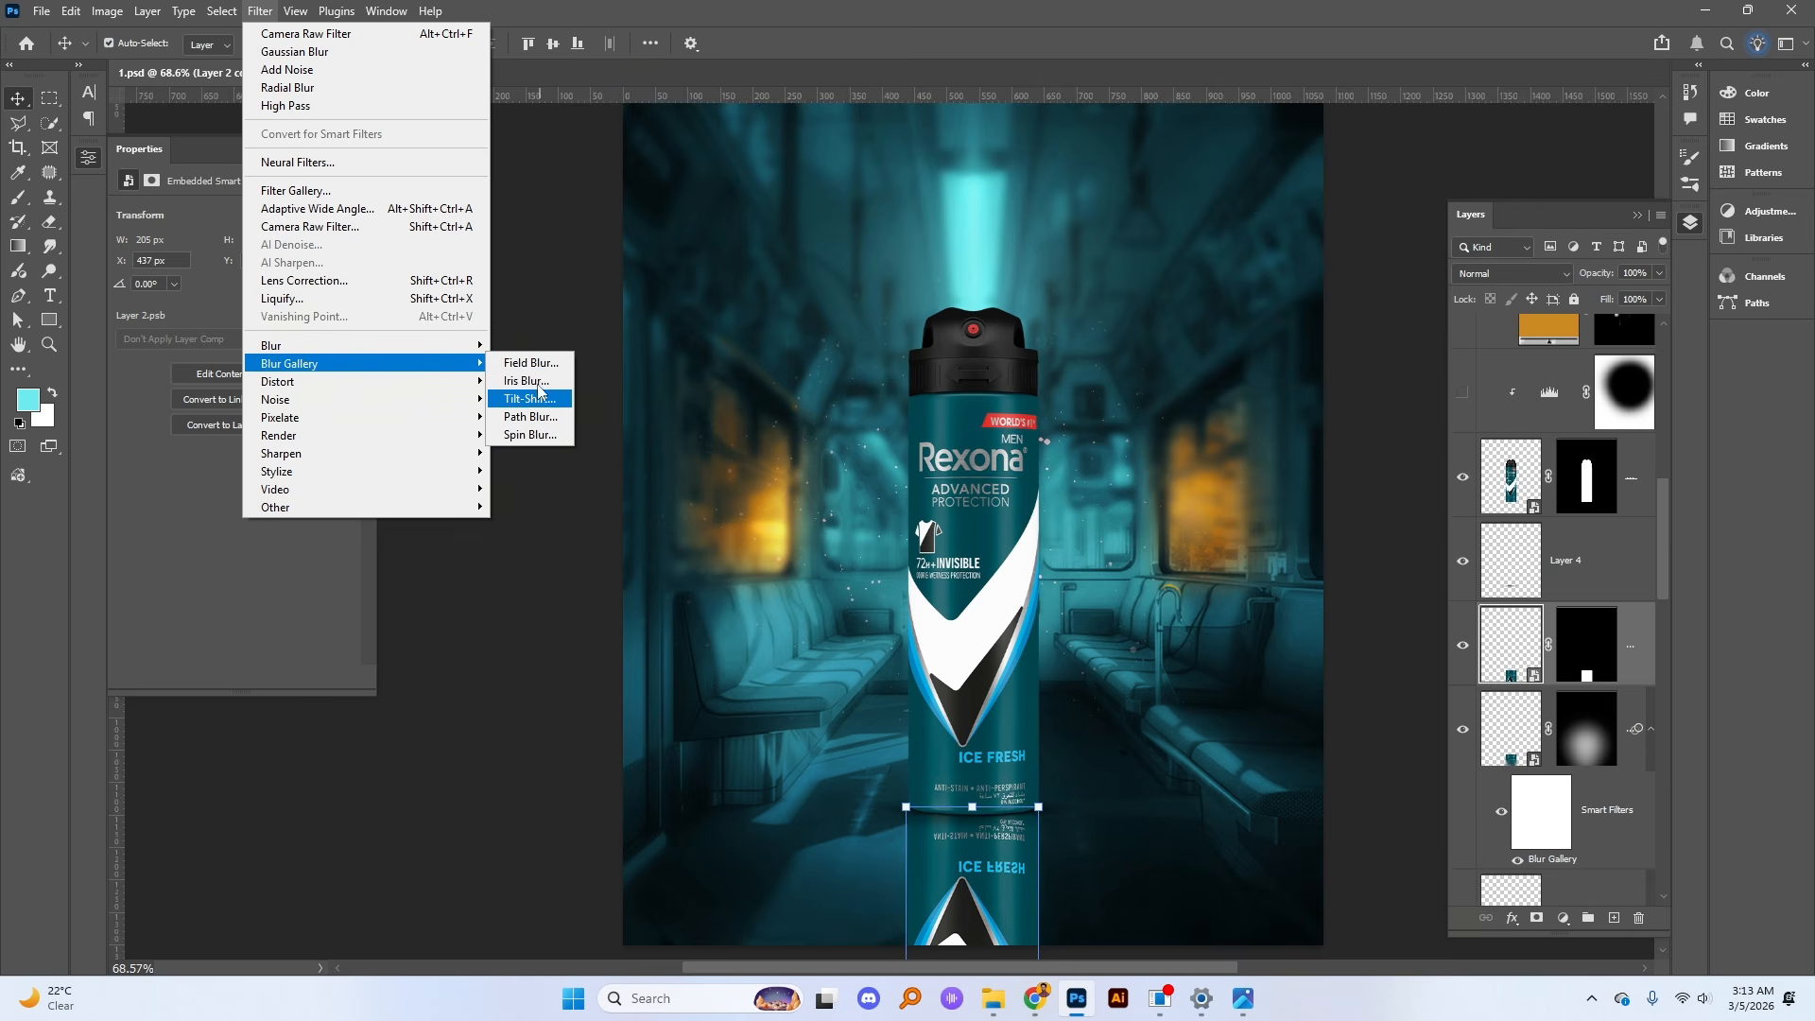
left_click(531, 362)
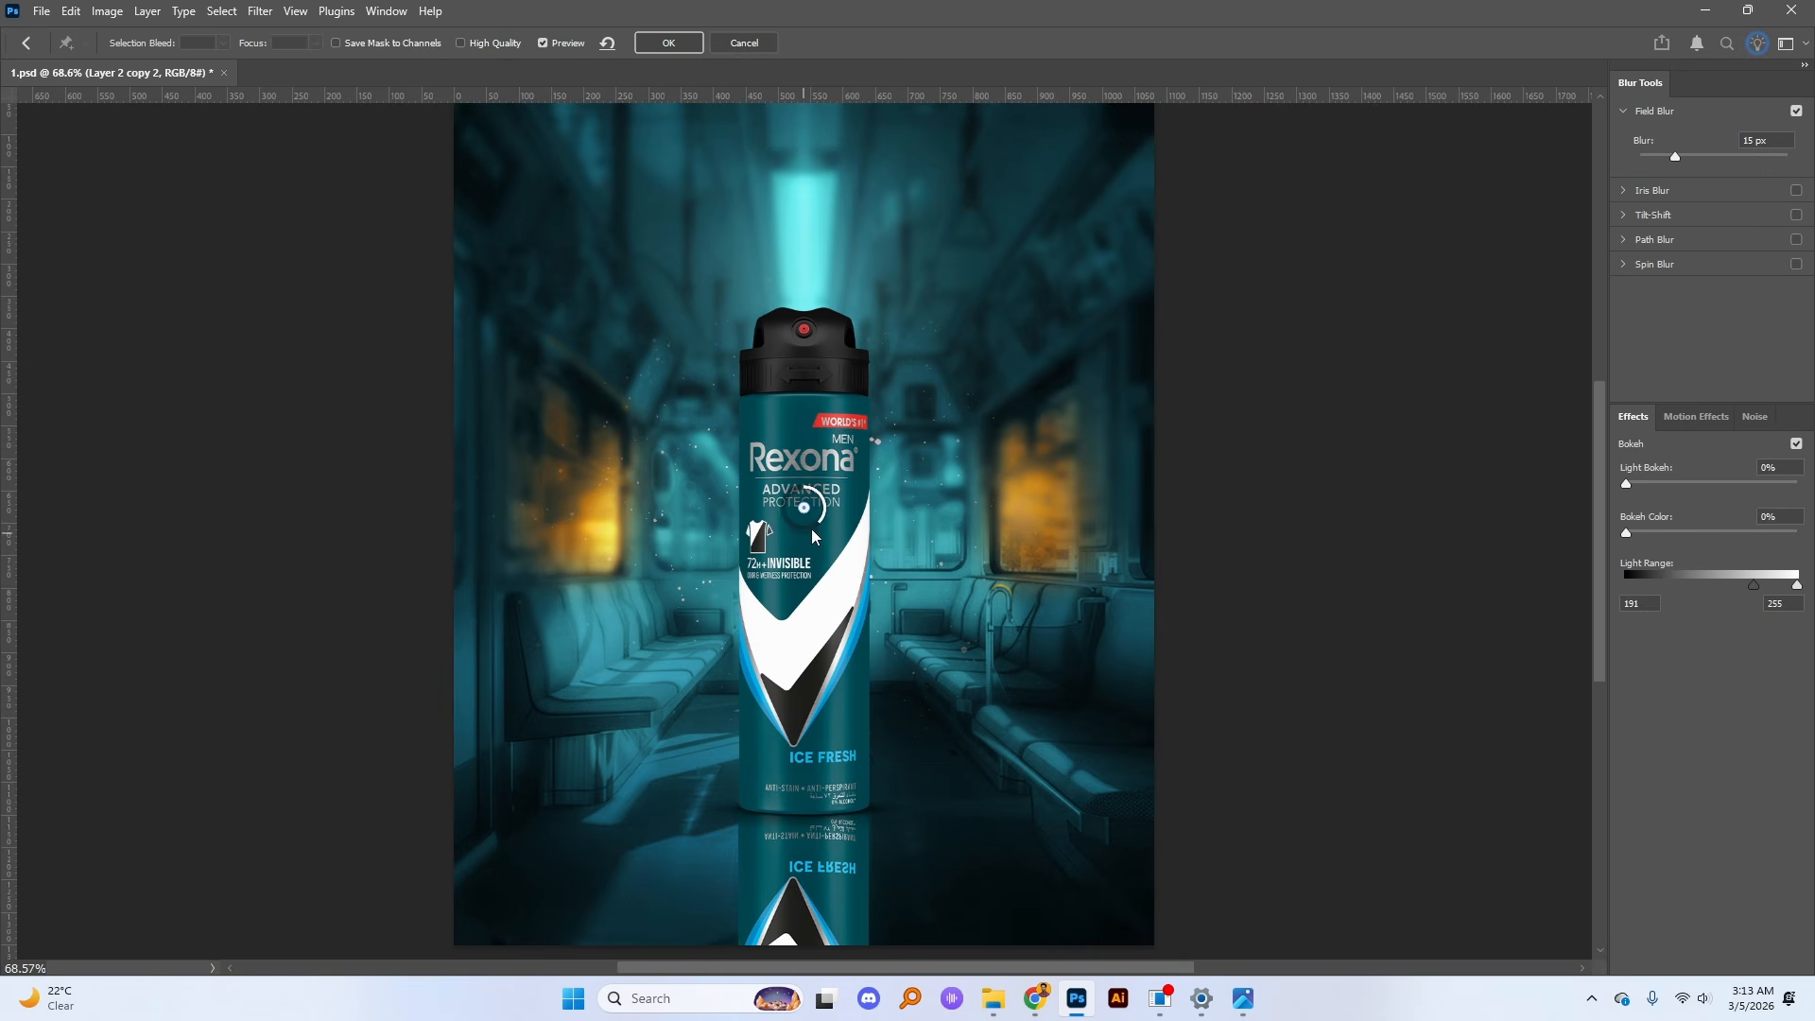
left_click_drag(809, 502, 820, 778)
left_click(808, 934)
left_click_drag(809, 954, 791, 960)
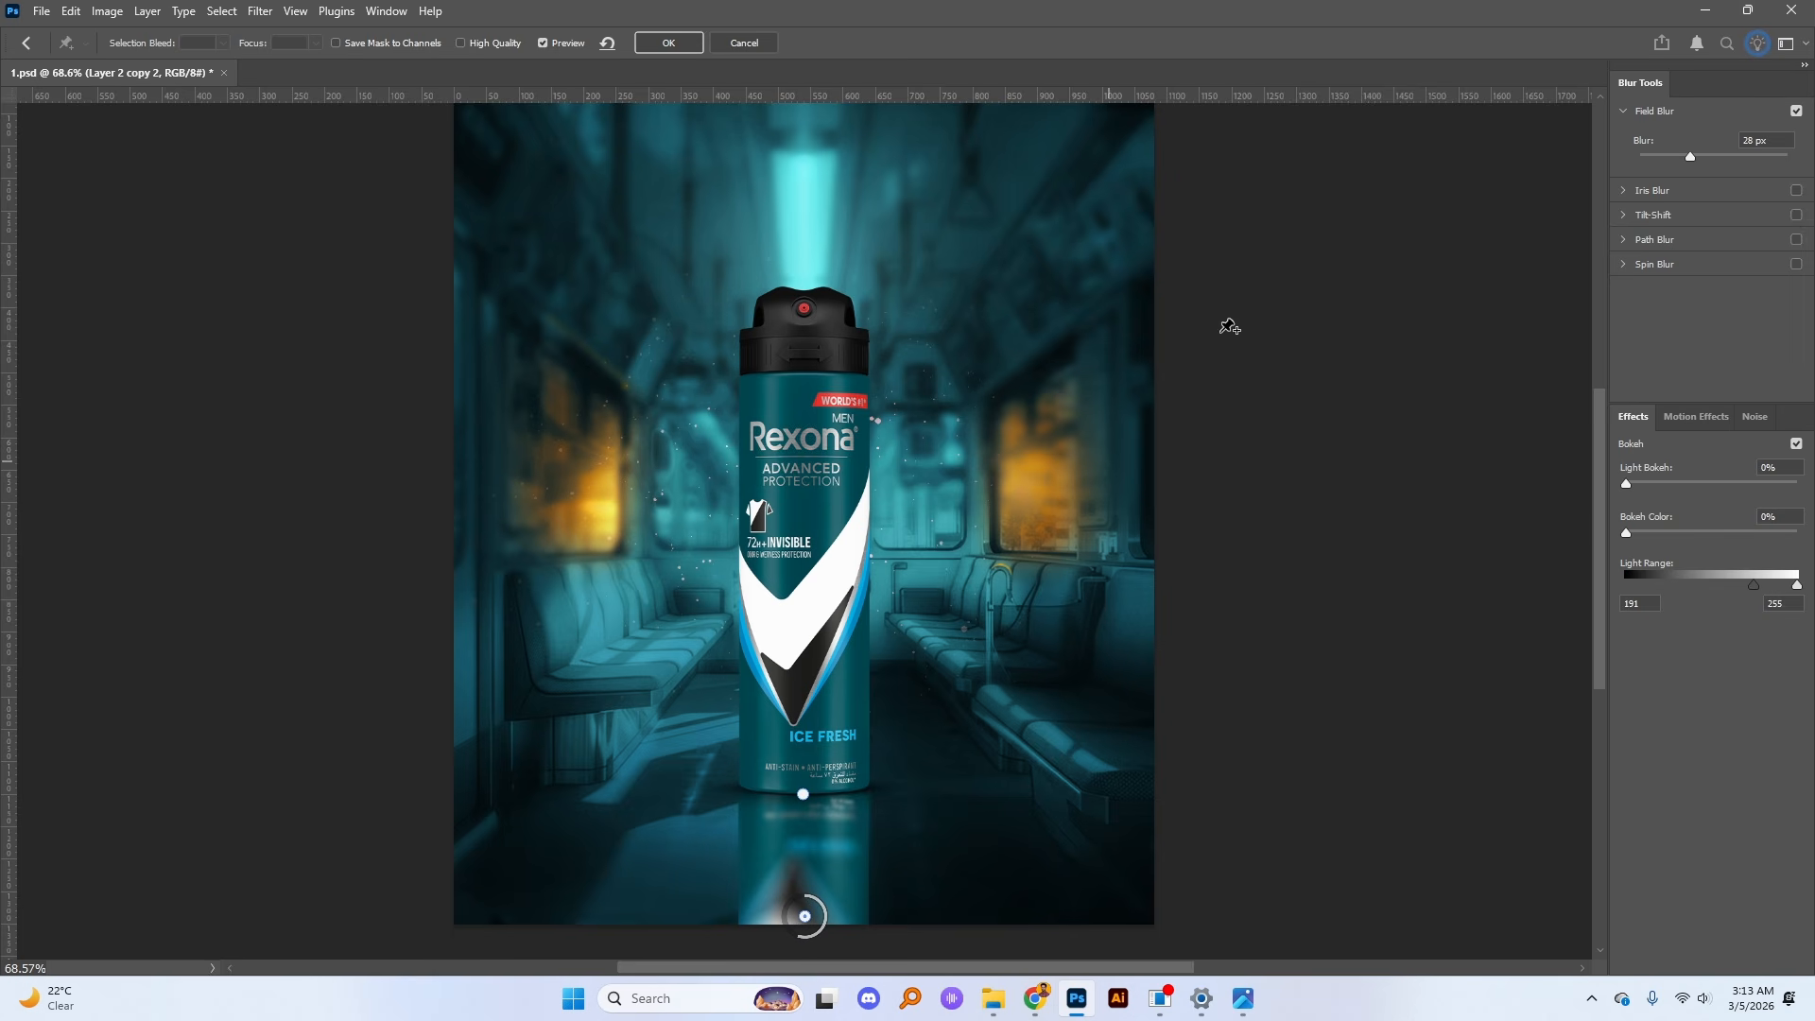
left_click(666, 49)
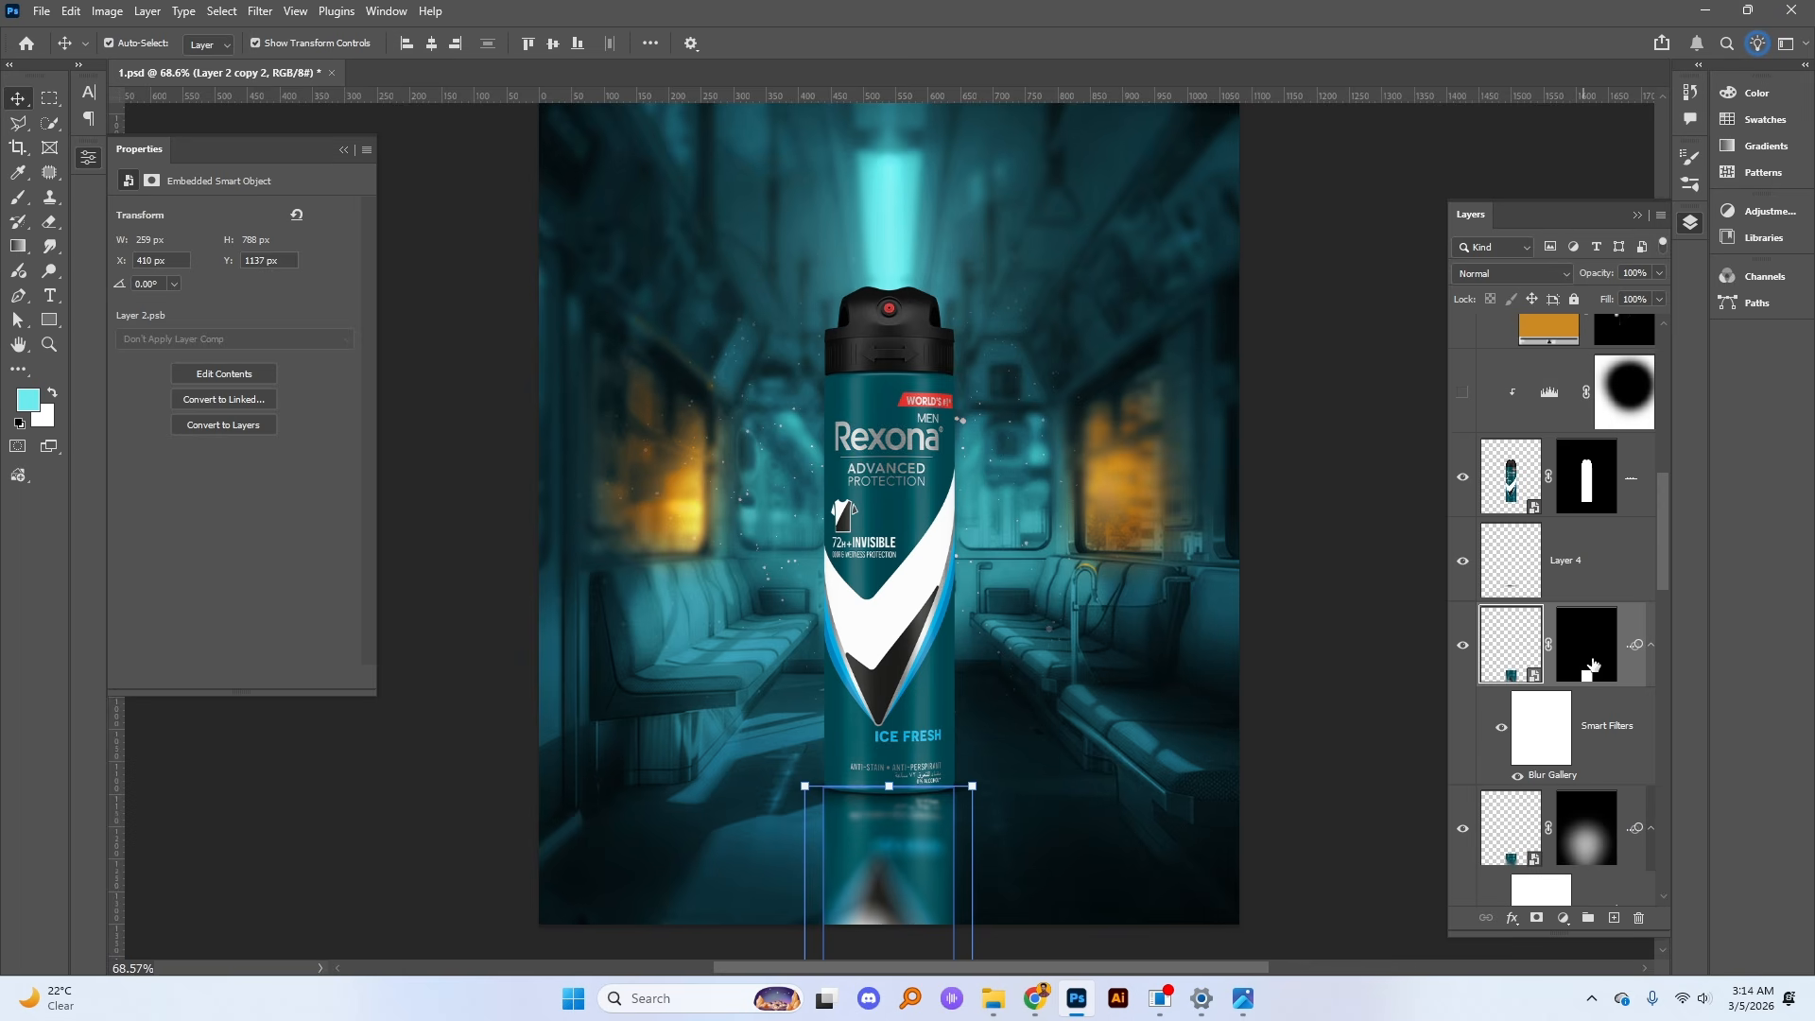
Step: Try converting the blurred reflection to a smart object, and undo back to the unblurred flipped can
right_click(1628, 623)
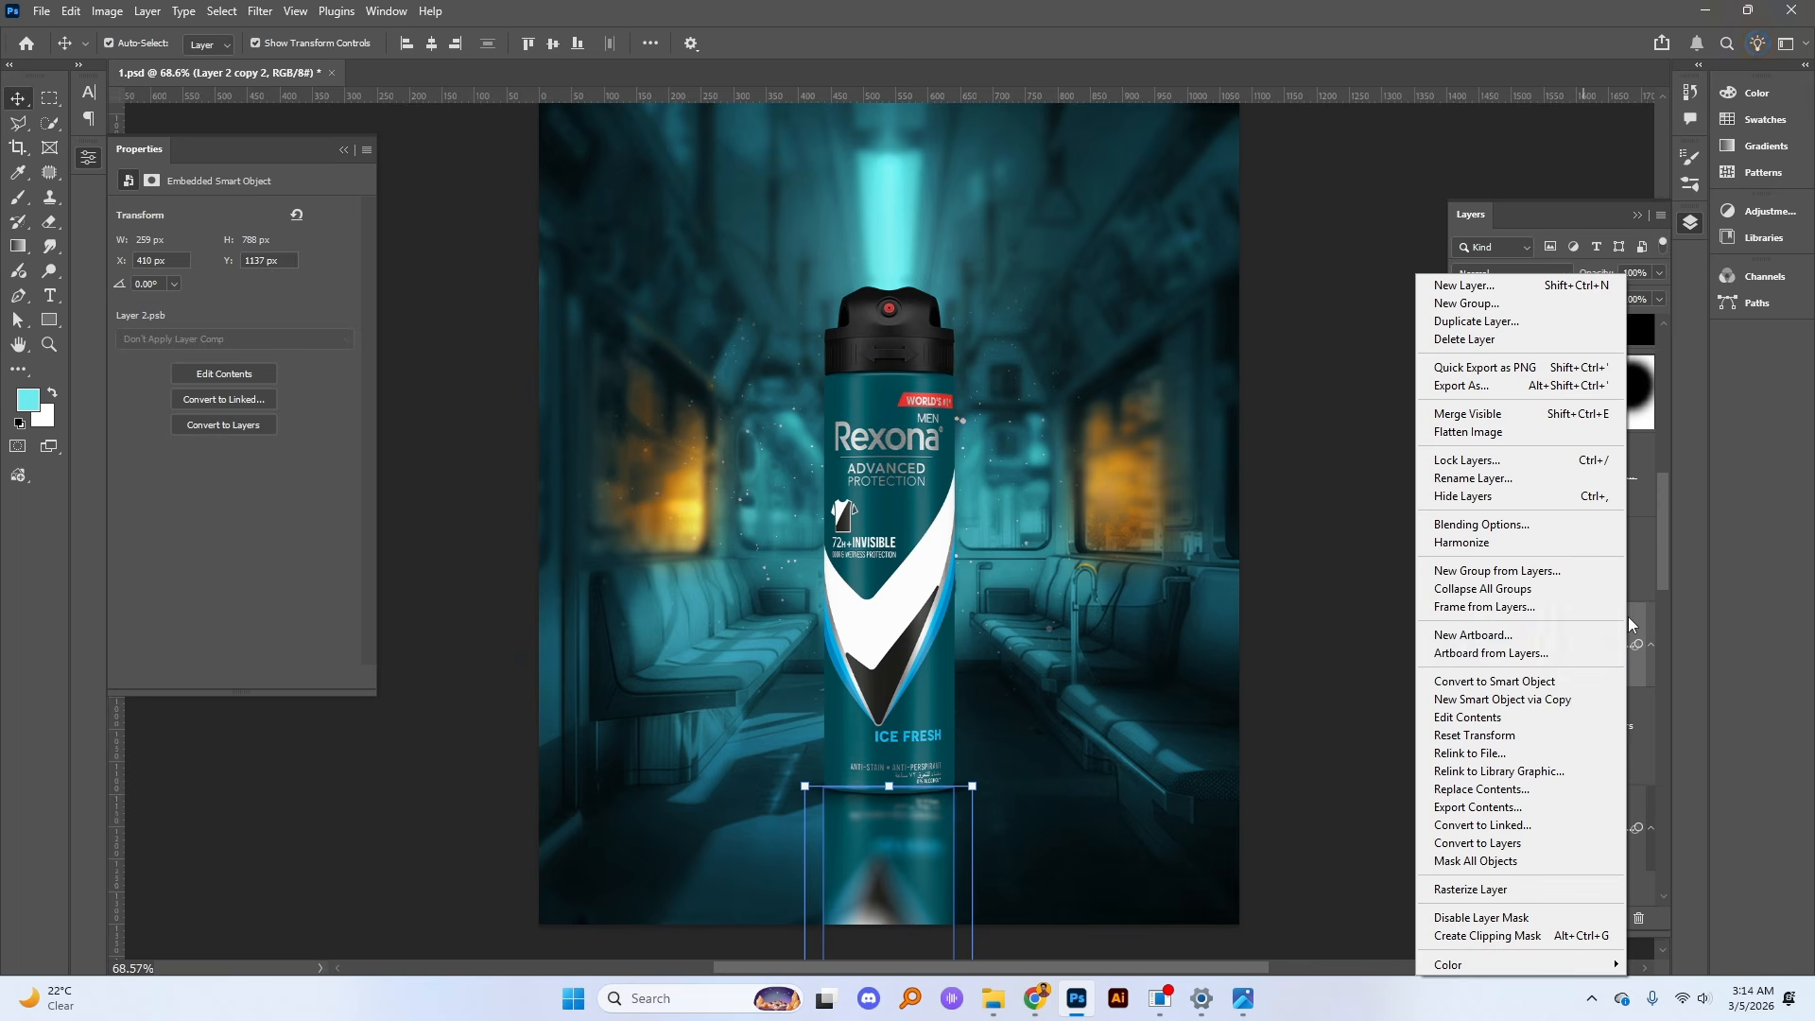
left_click(1540, 681)
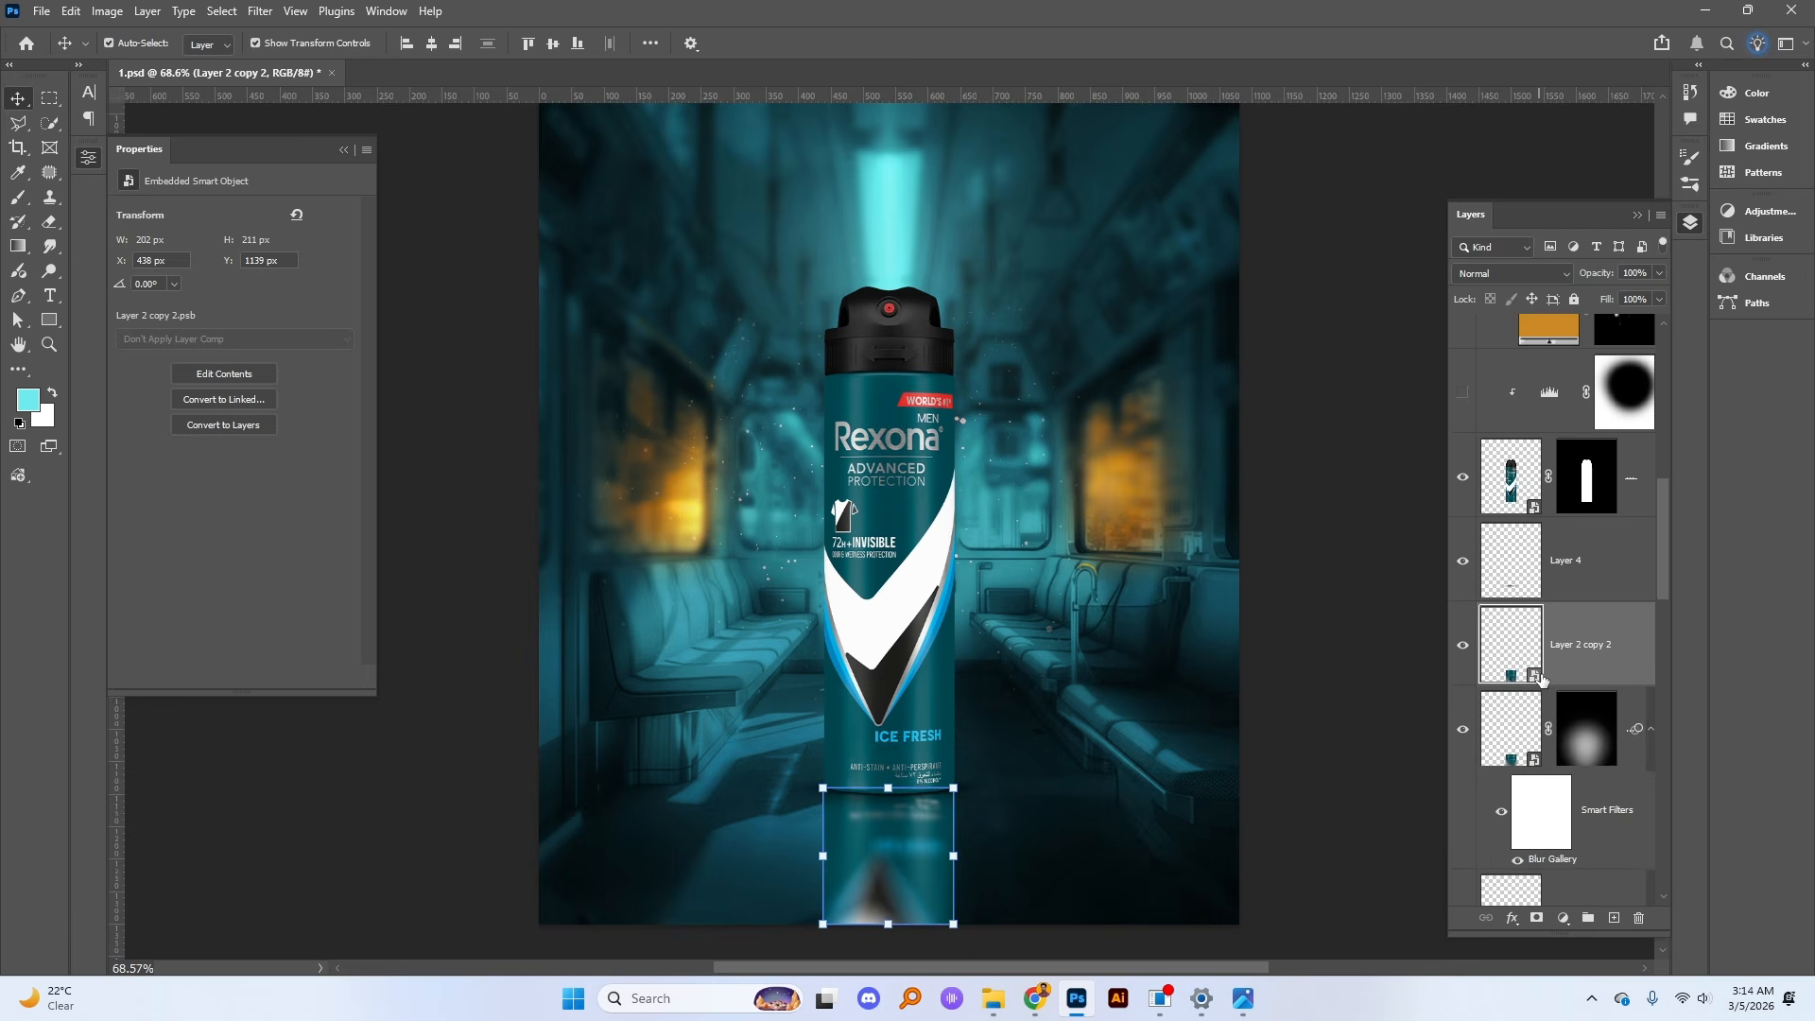
key("ctrl+z")
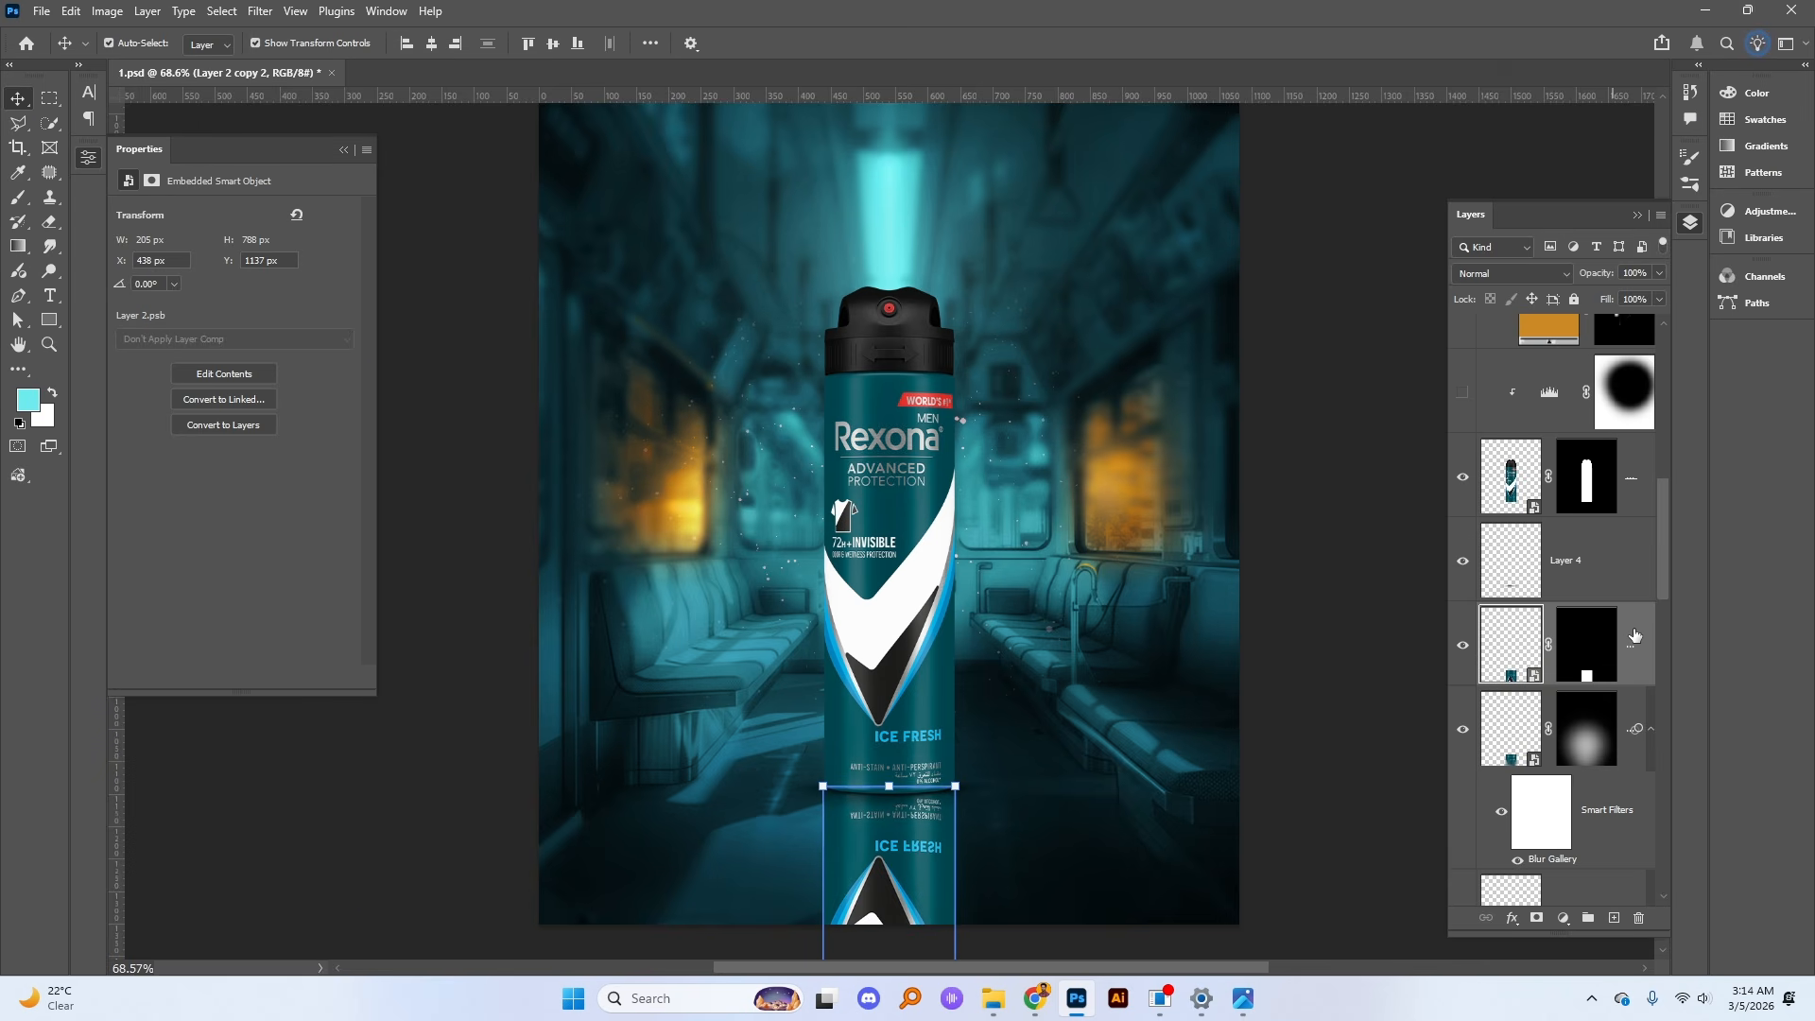
Step: Convert the flipped can to a smart object and apply a Field Blur of 1 px at the can's base and 39 px near the canvas bottom
right_click(1634, 635)
left_click(1540, 681)
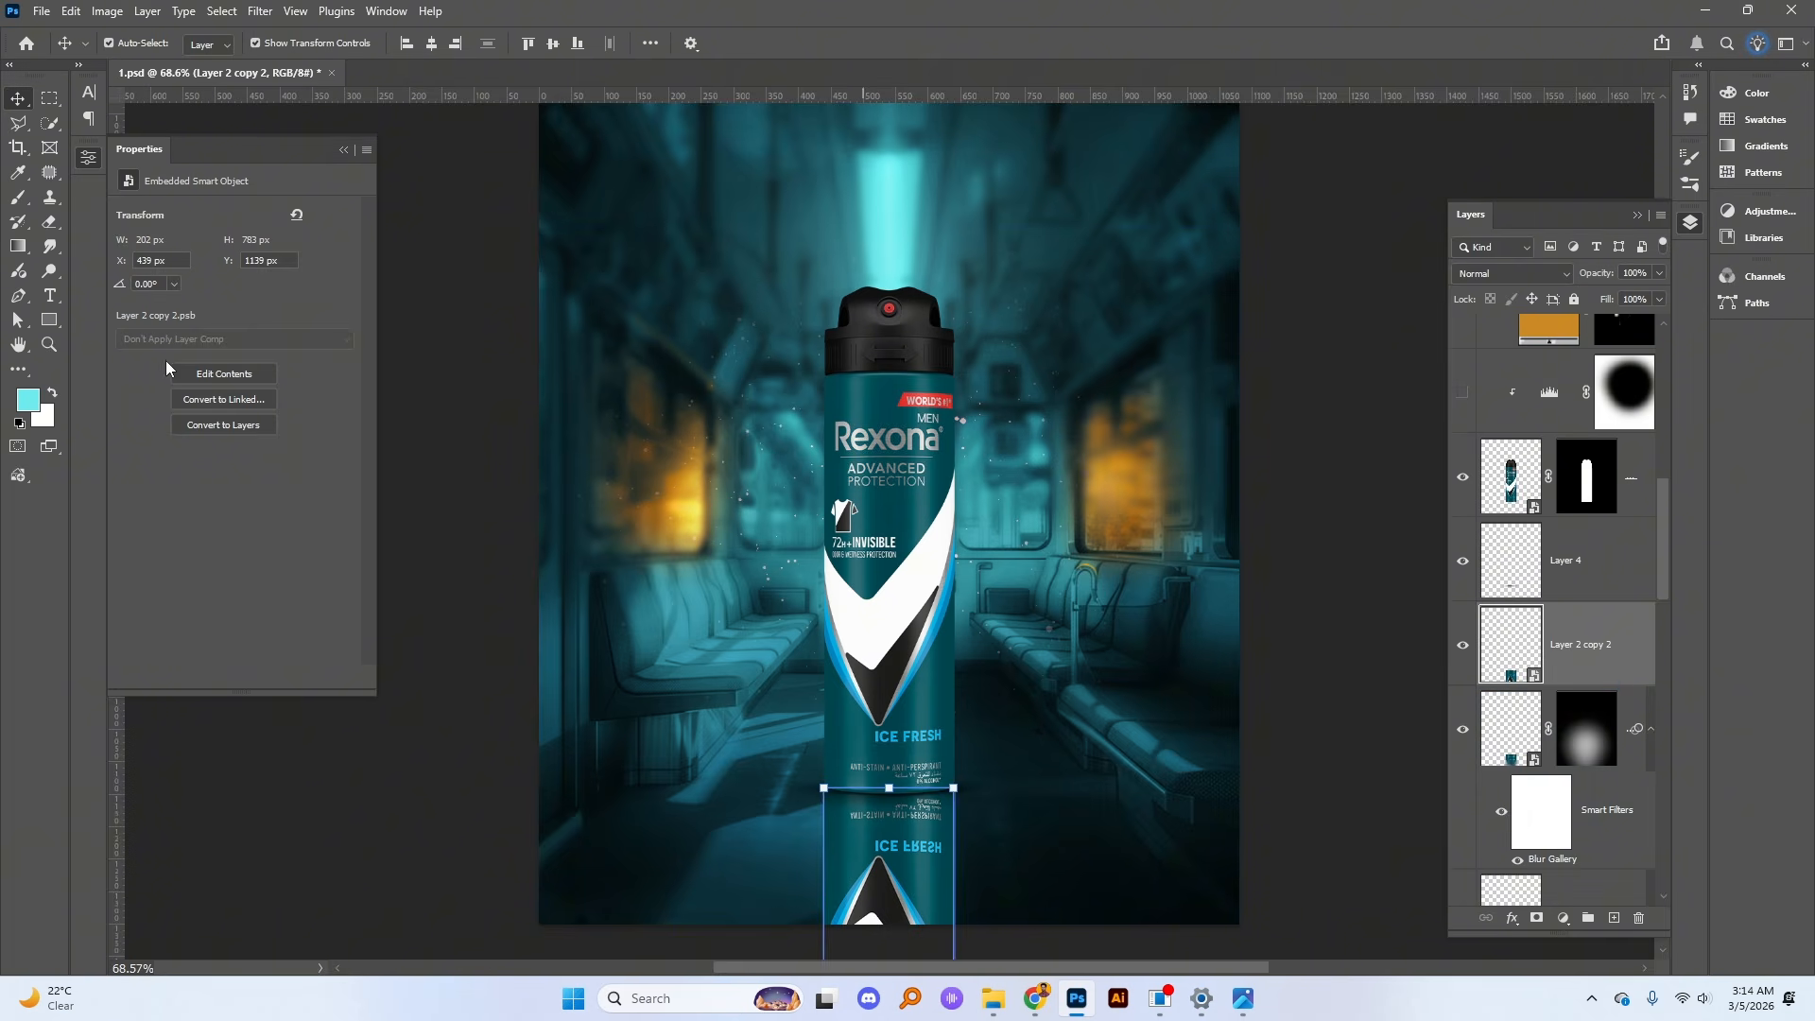
left_click(257, 12)
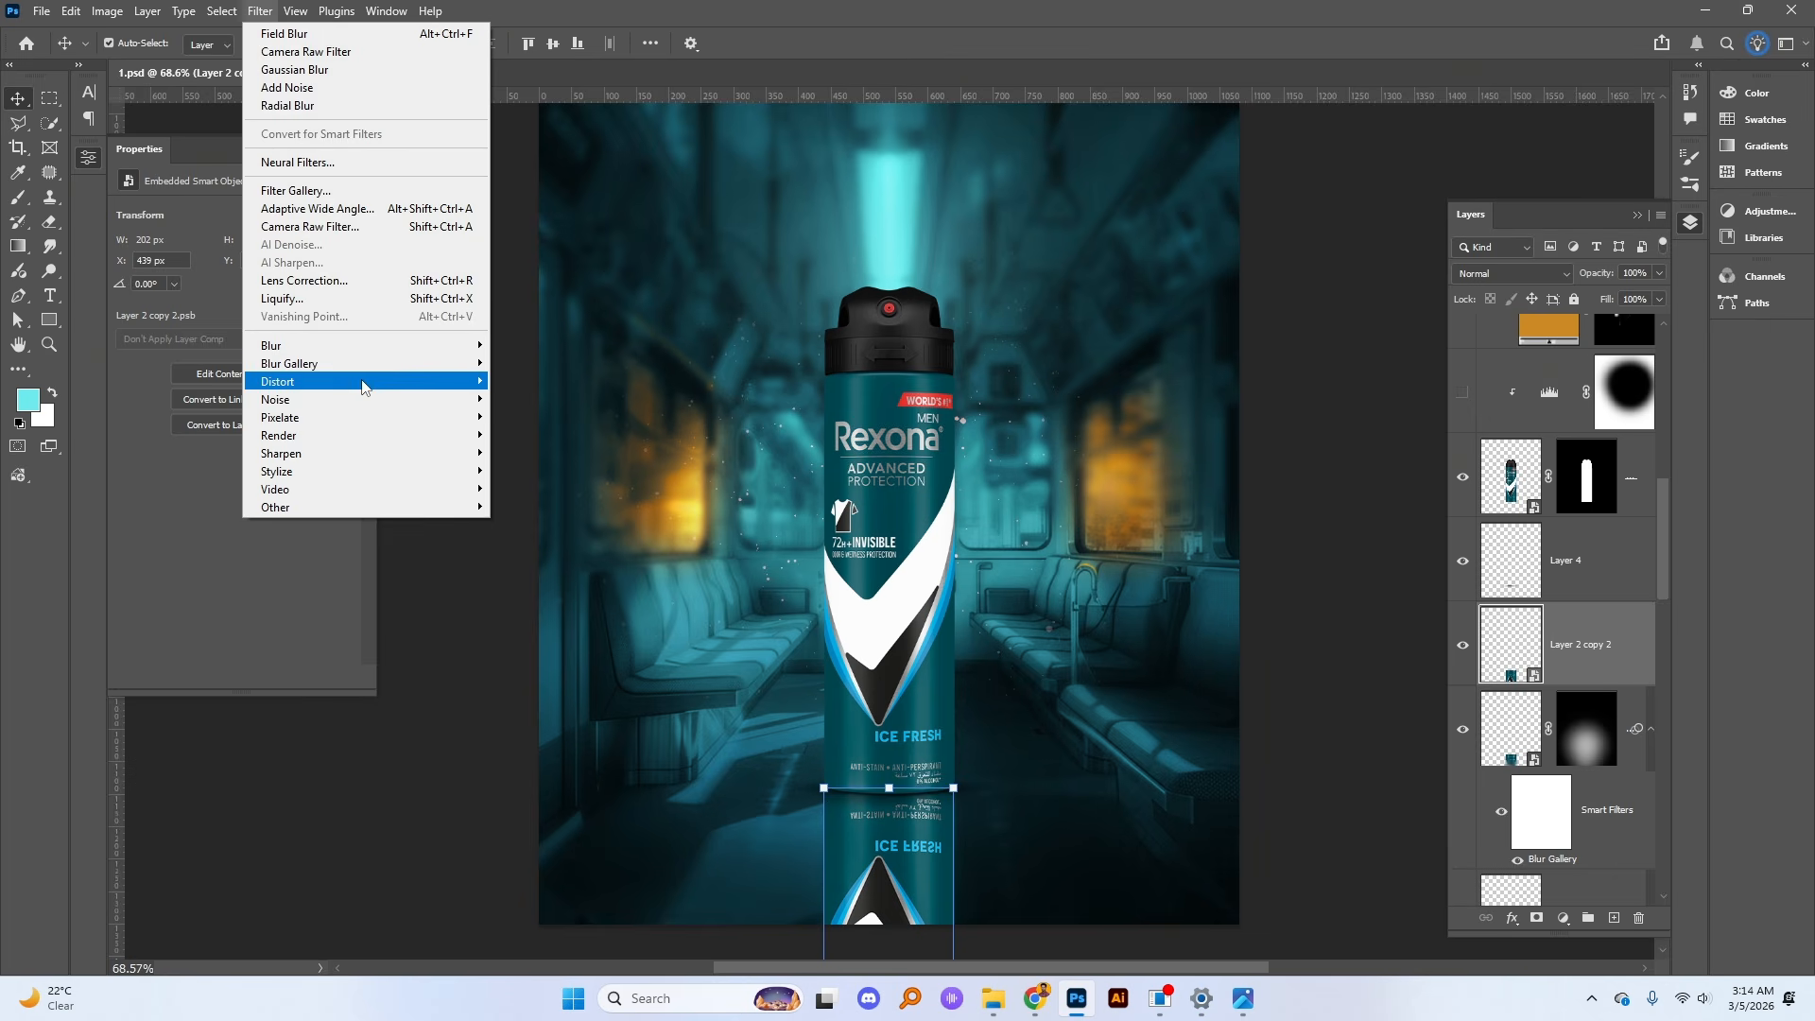
mouse_move(444, 363)
left_click(546, 362)
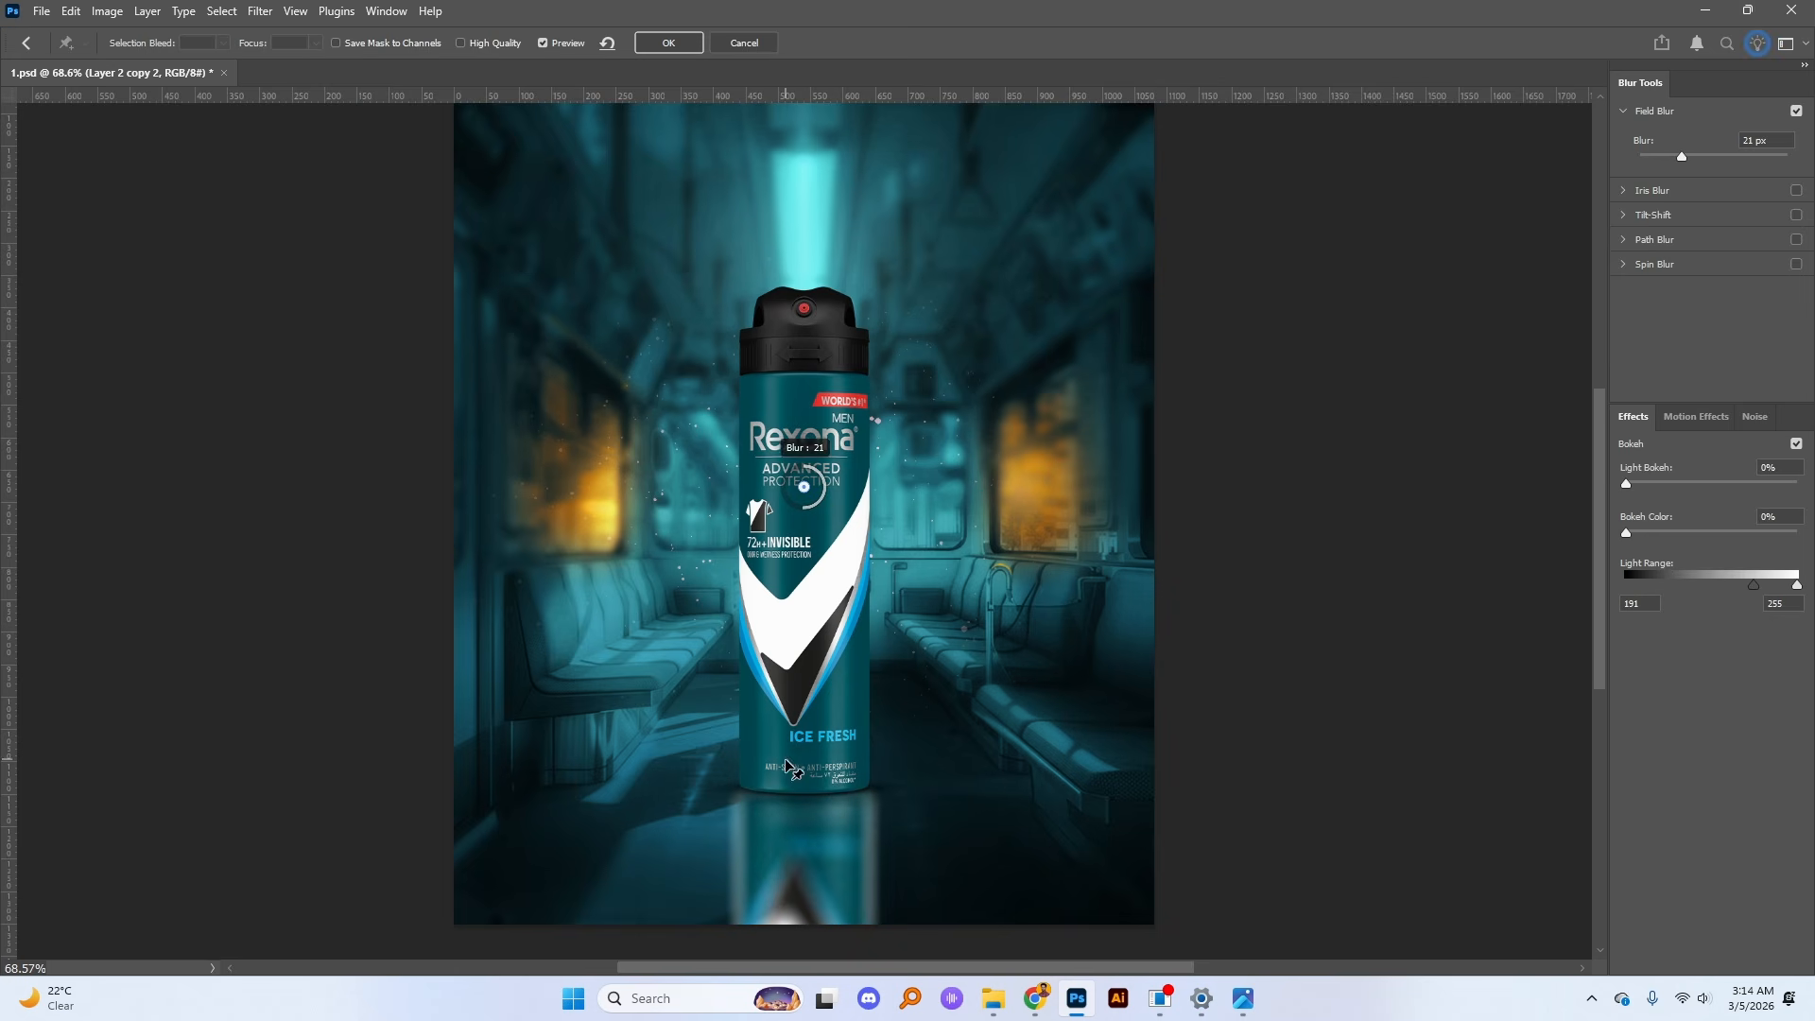
left_click(798, 768)
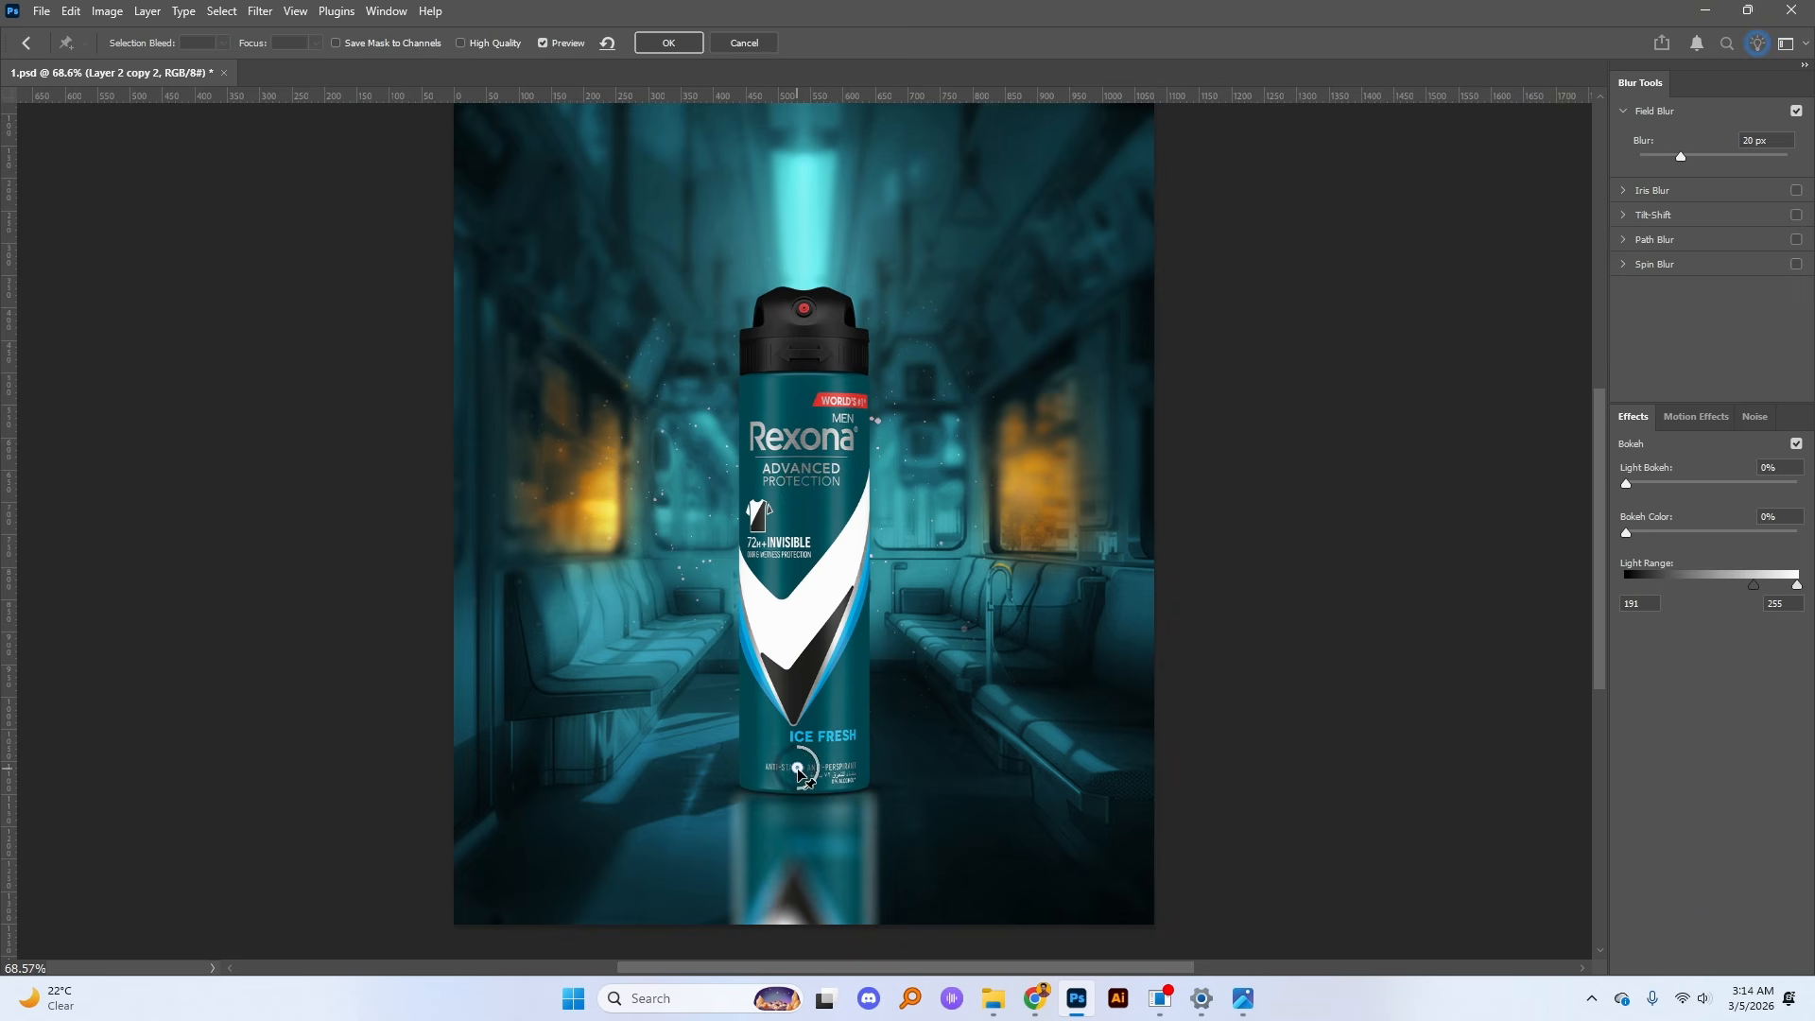
left_click_drag(800, 774, 831, 744)
left_click(805, 919)
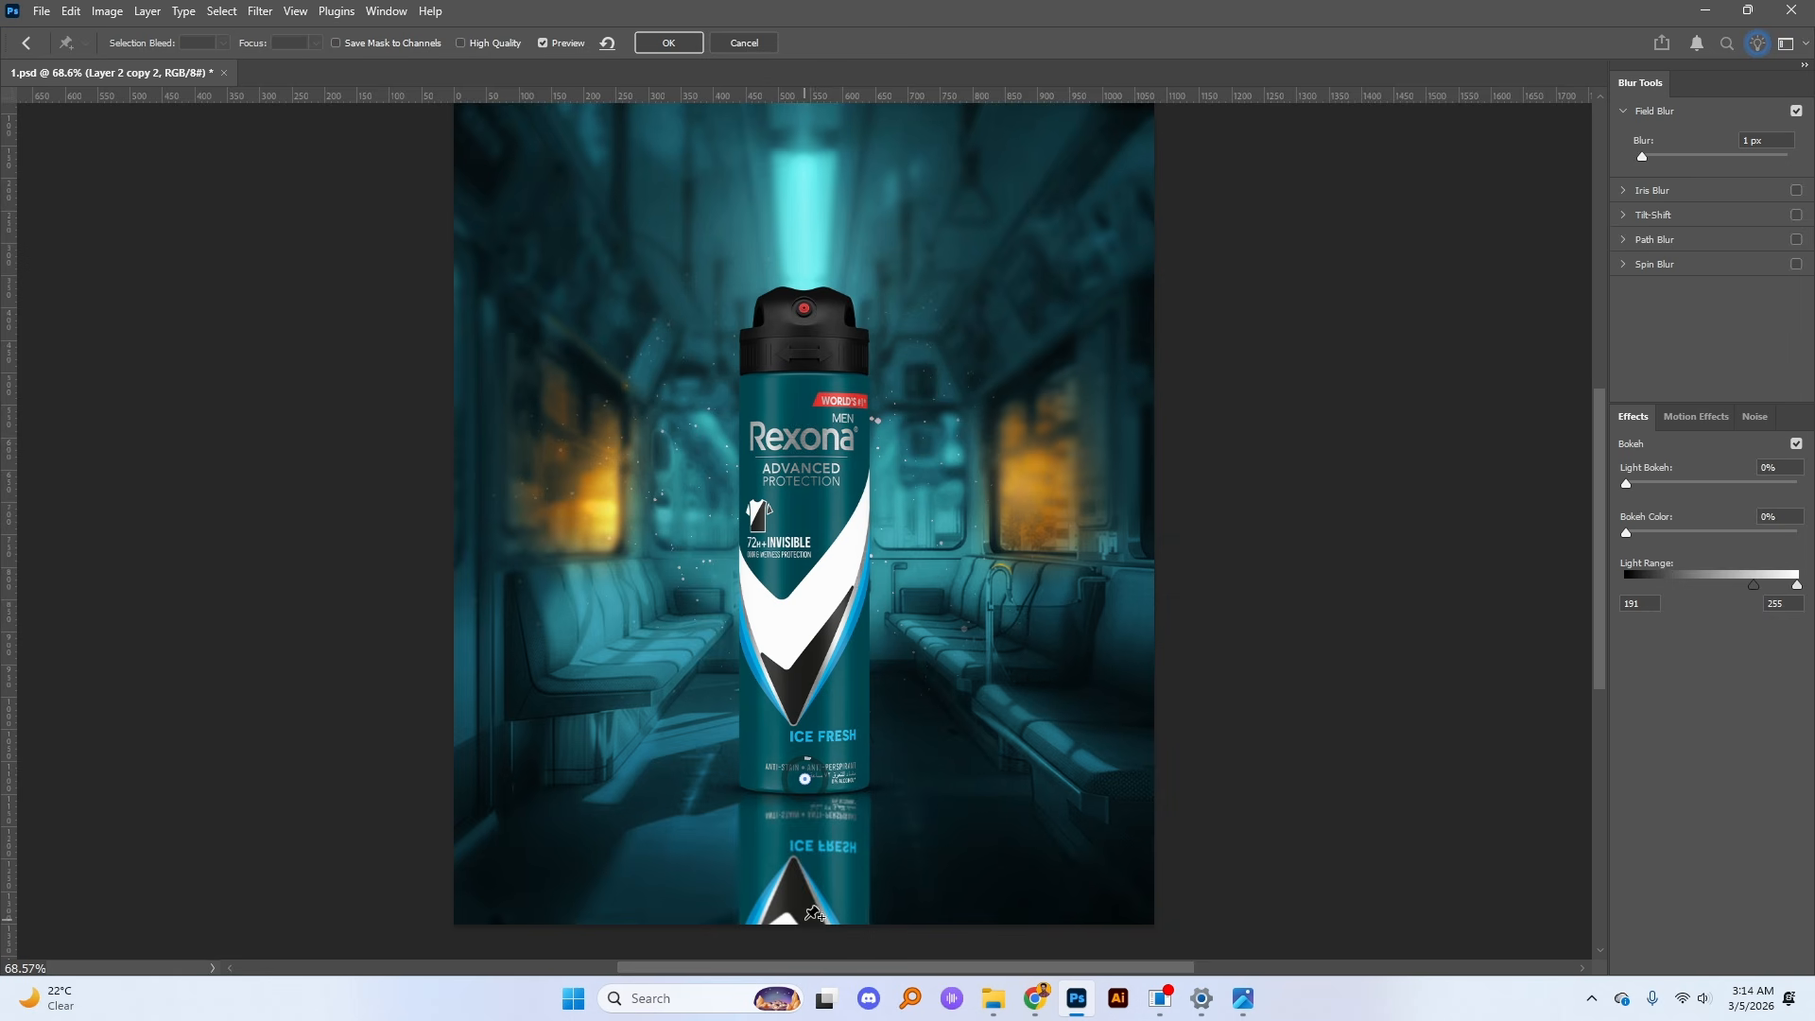
left_click_drag(813, 938, 787, 943)
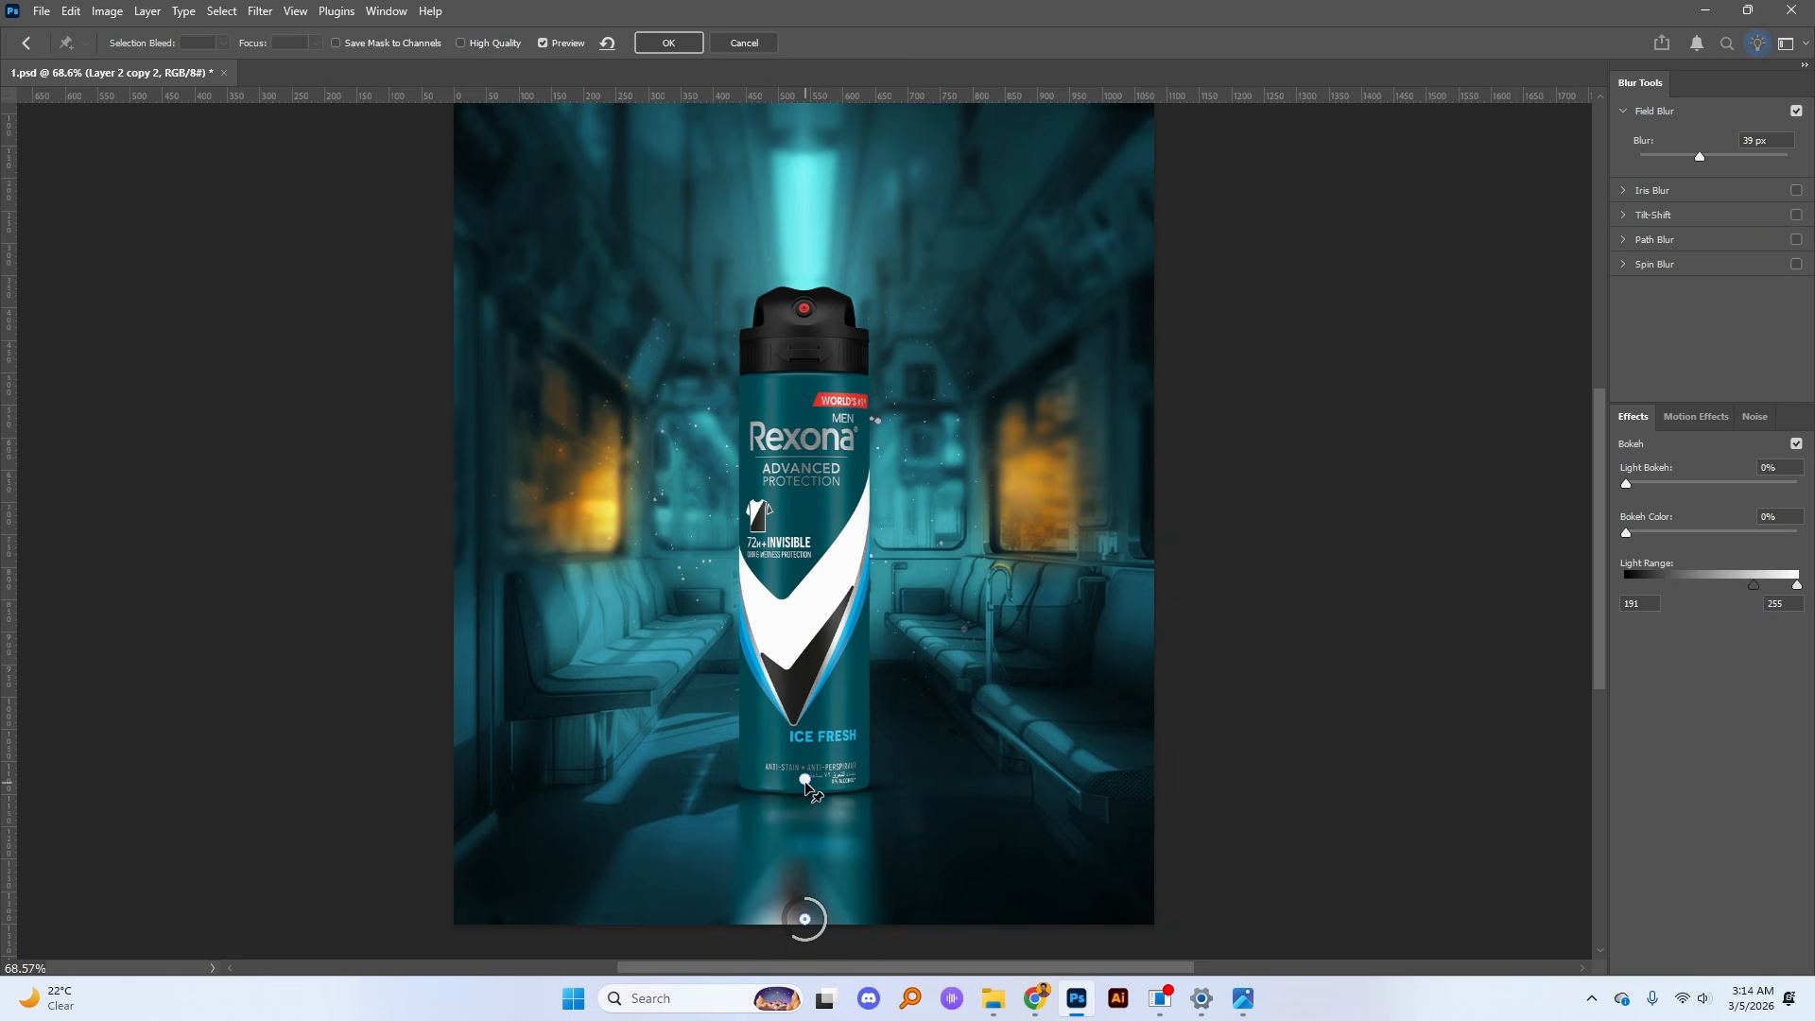
left_click_drag(805, 783, 805, 789)
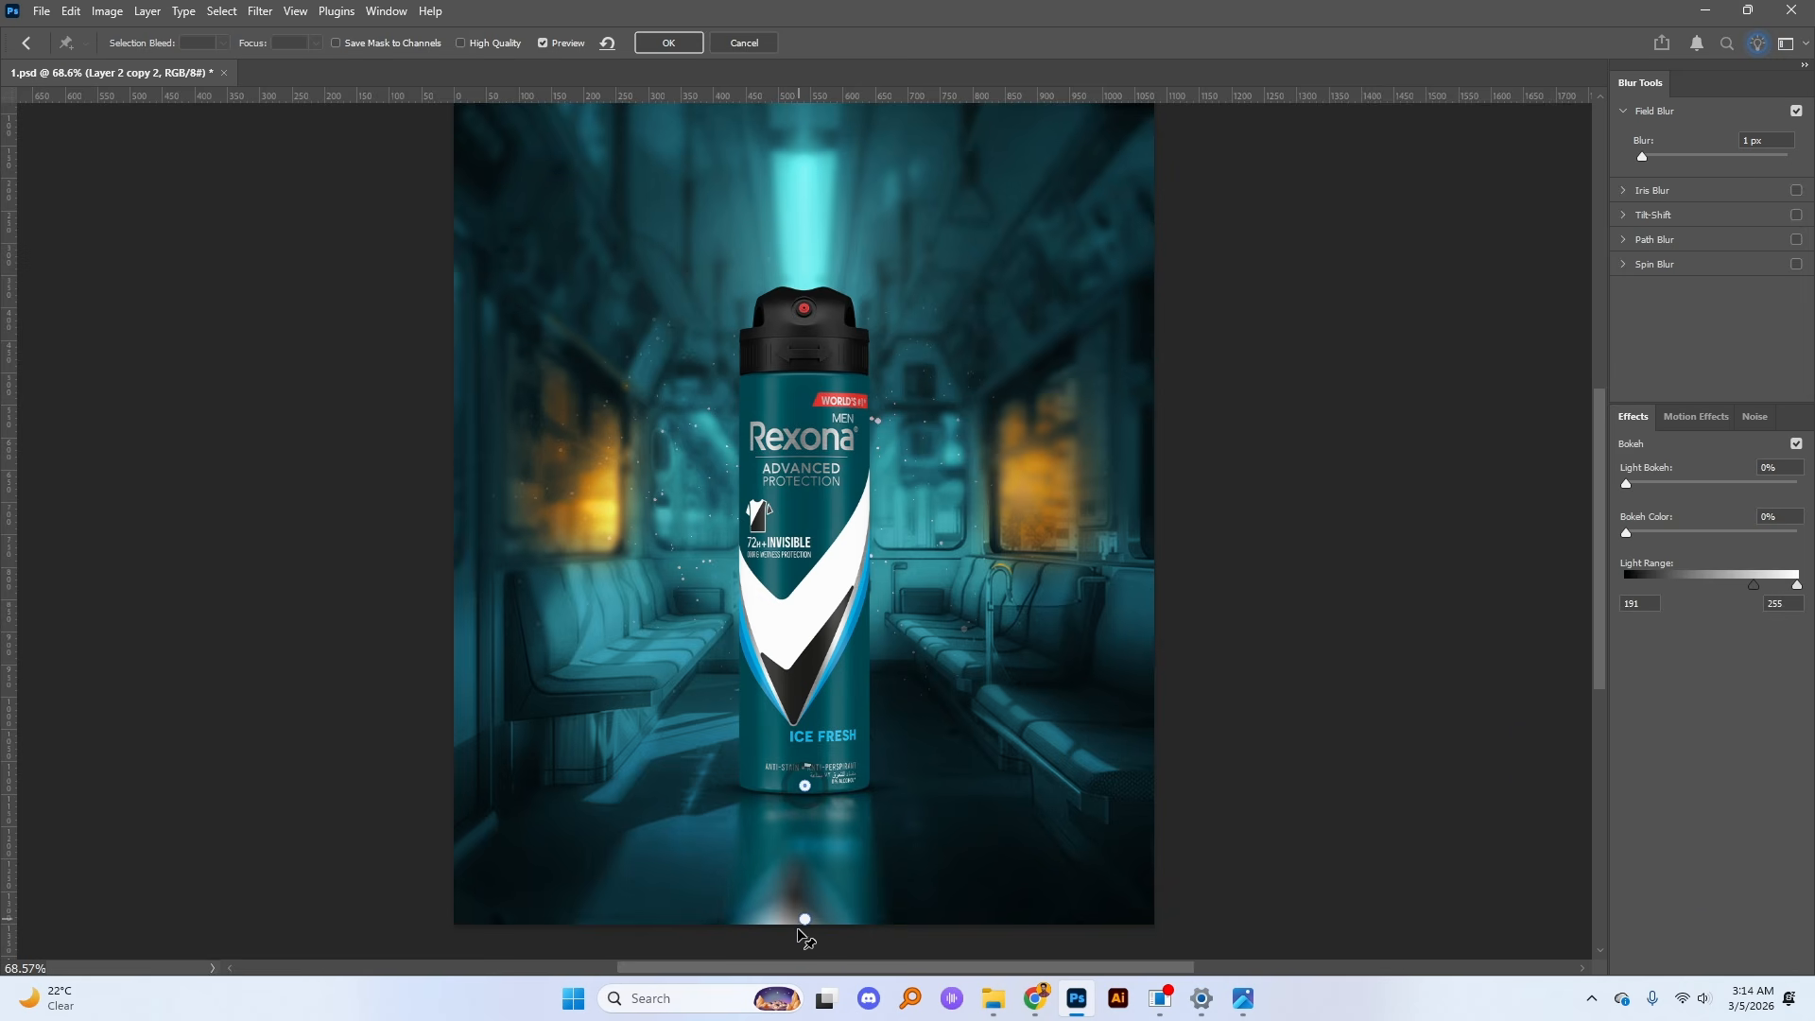
left_click(659, 40)
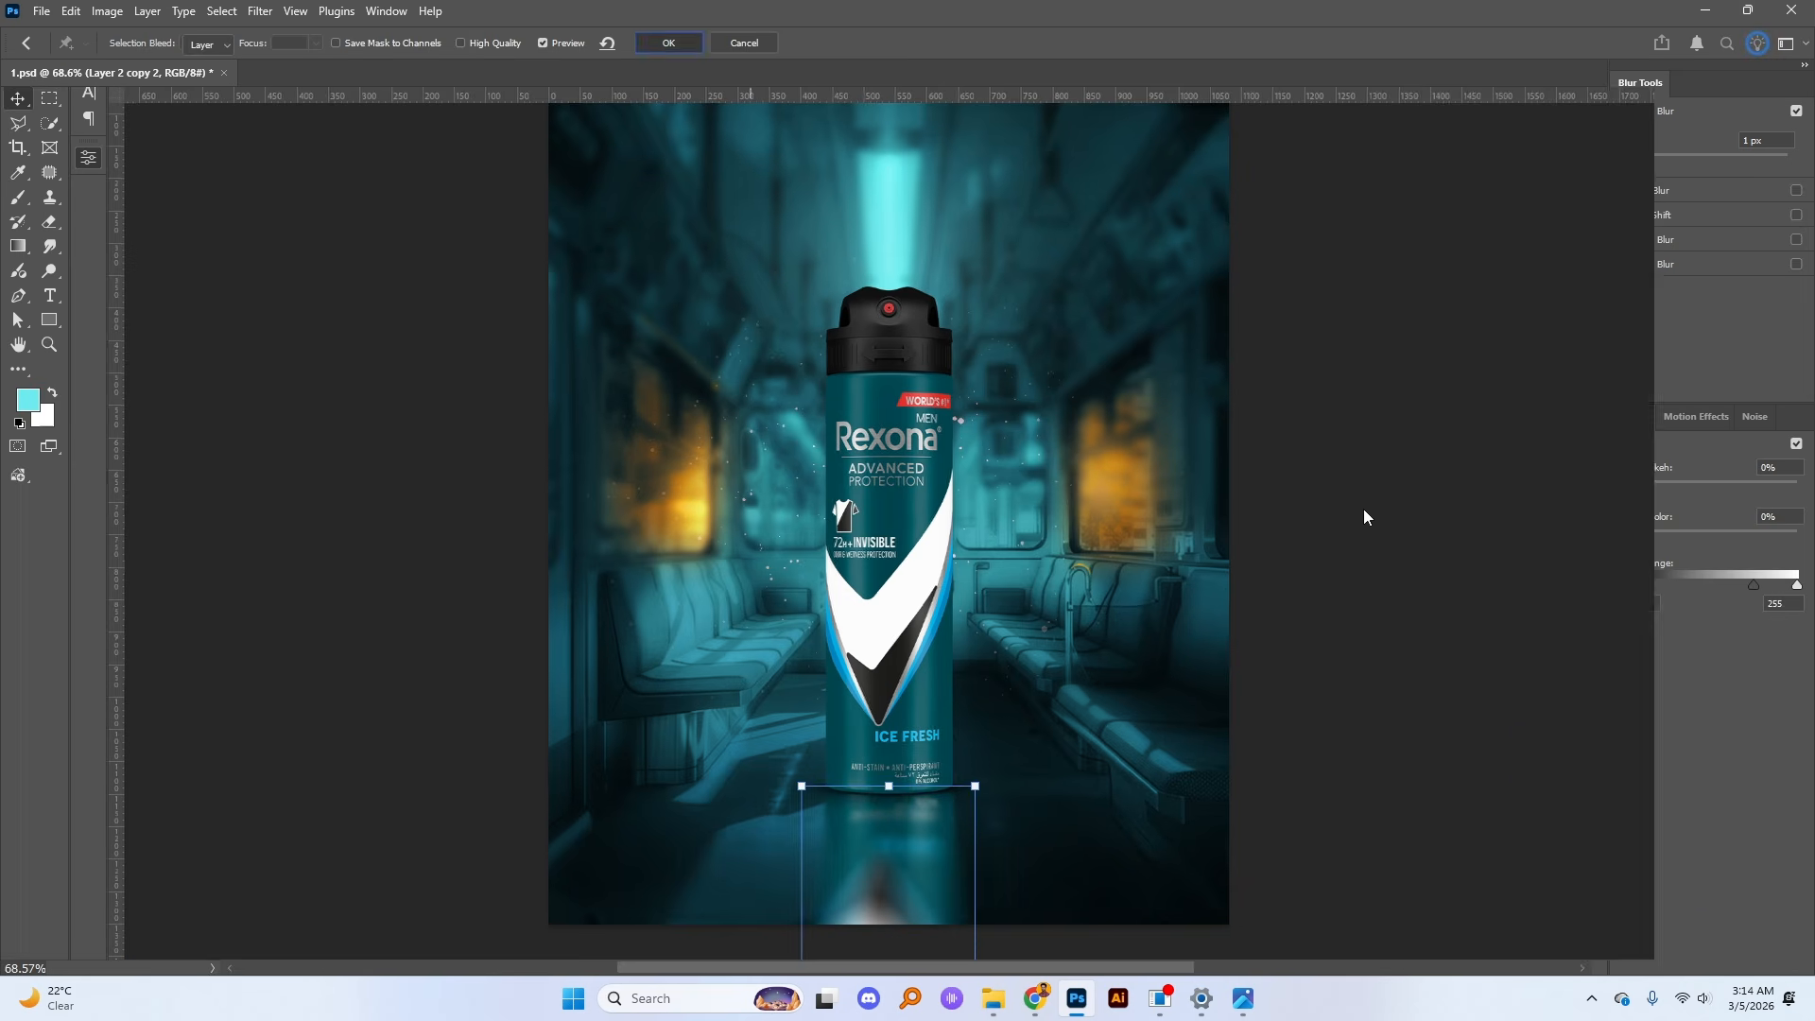
Step: Add a black mask to the blurred reflection, paint it softly in white around the can's base, and hide that layer
left_click(1538, 917)
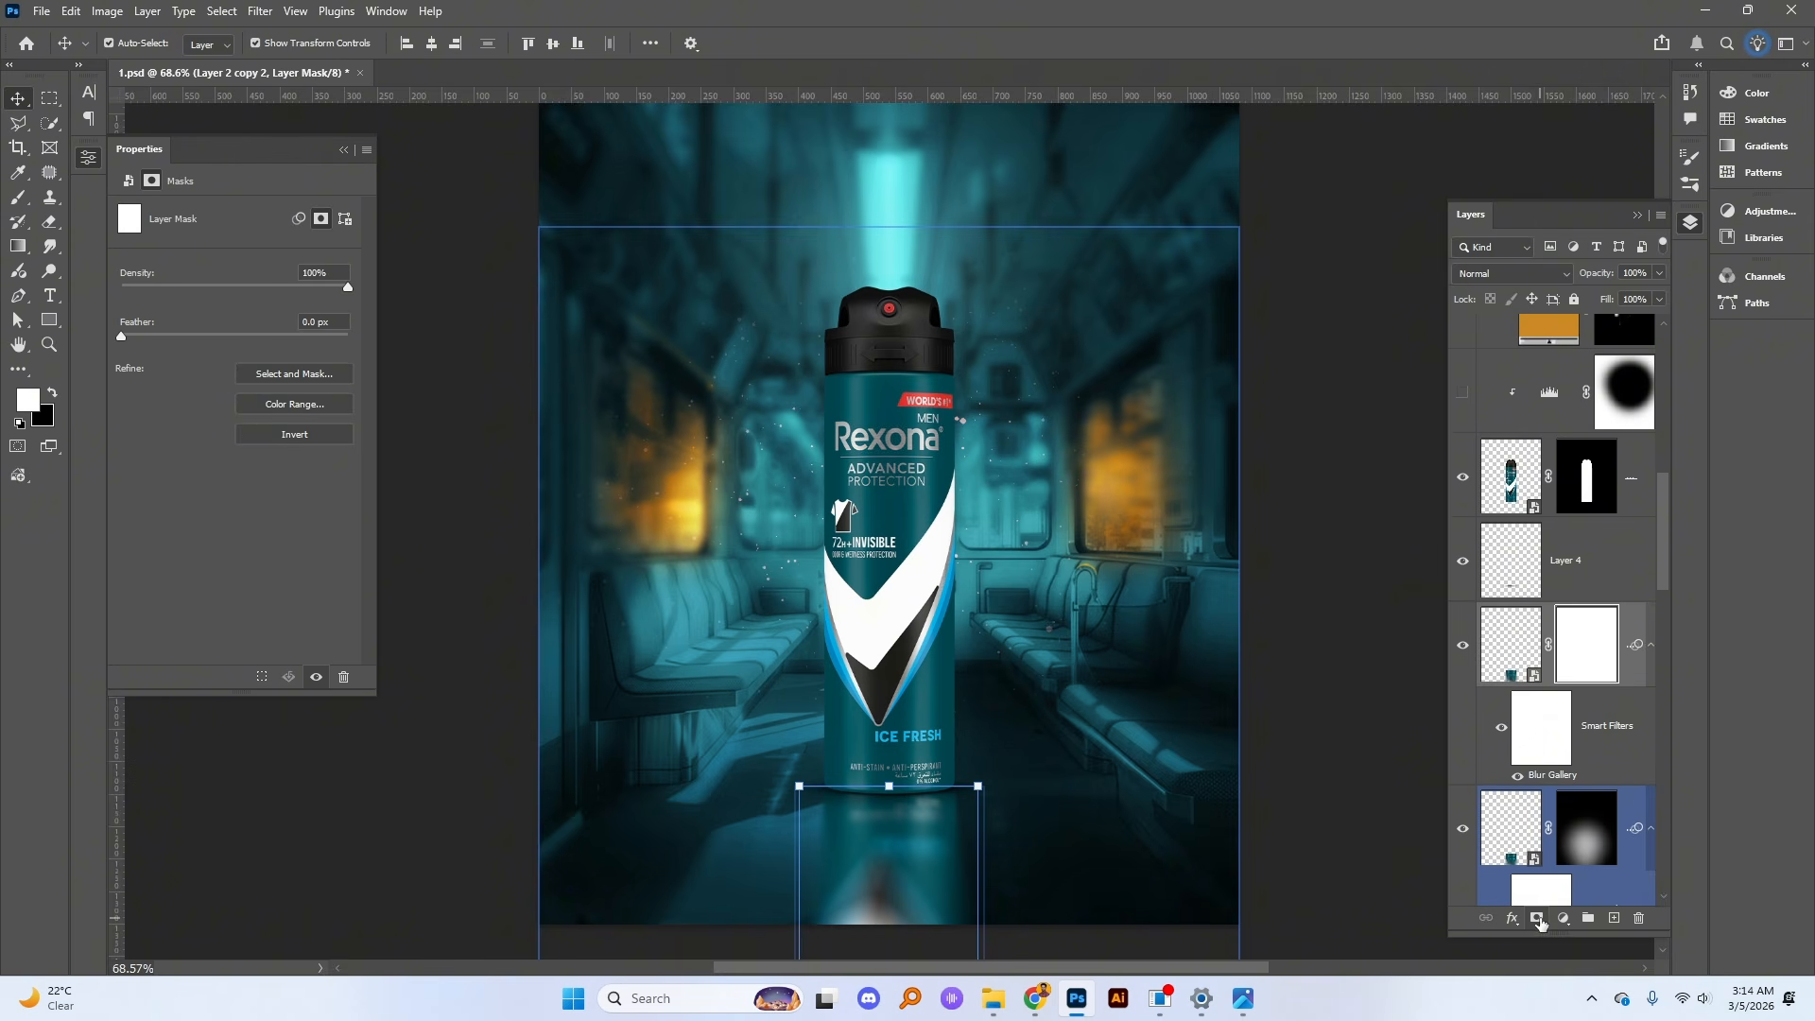
key("ctrl+i")
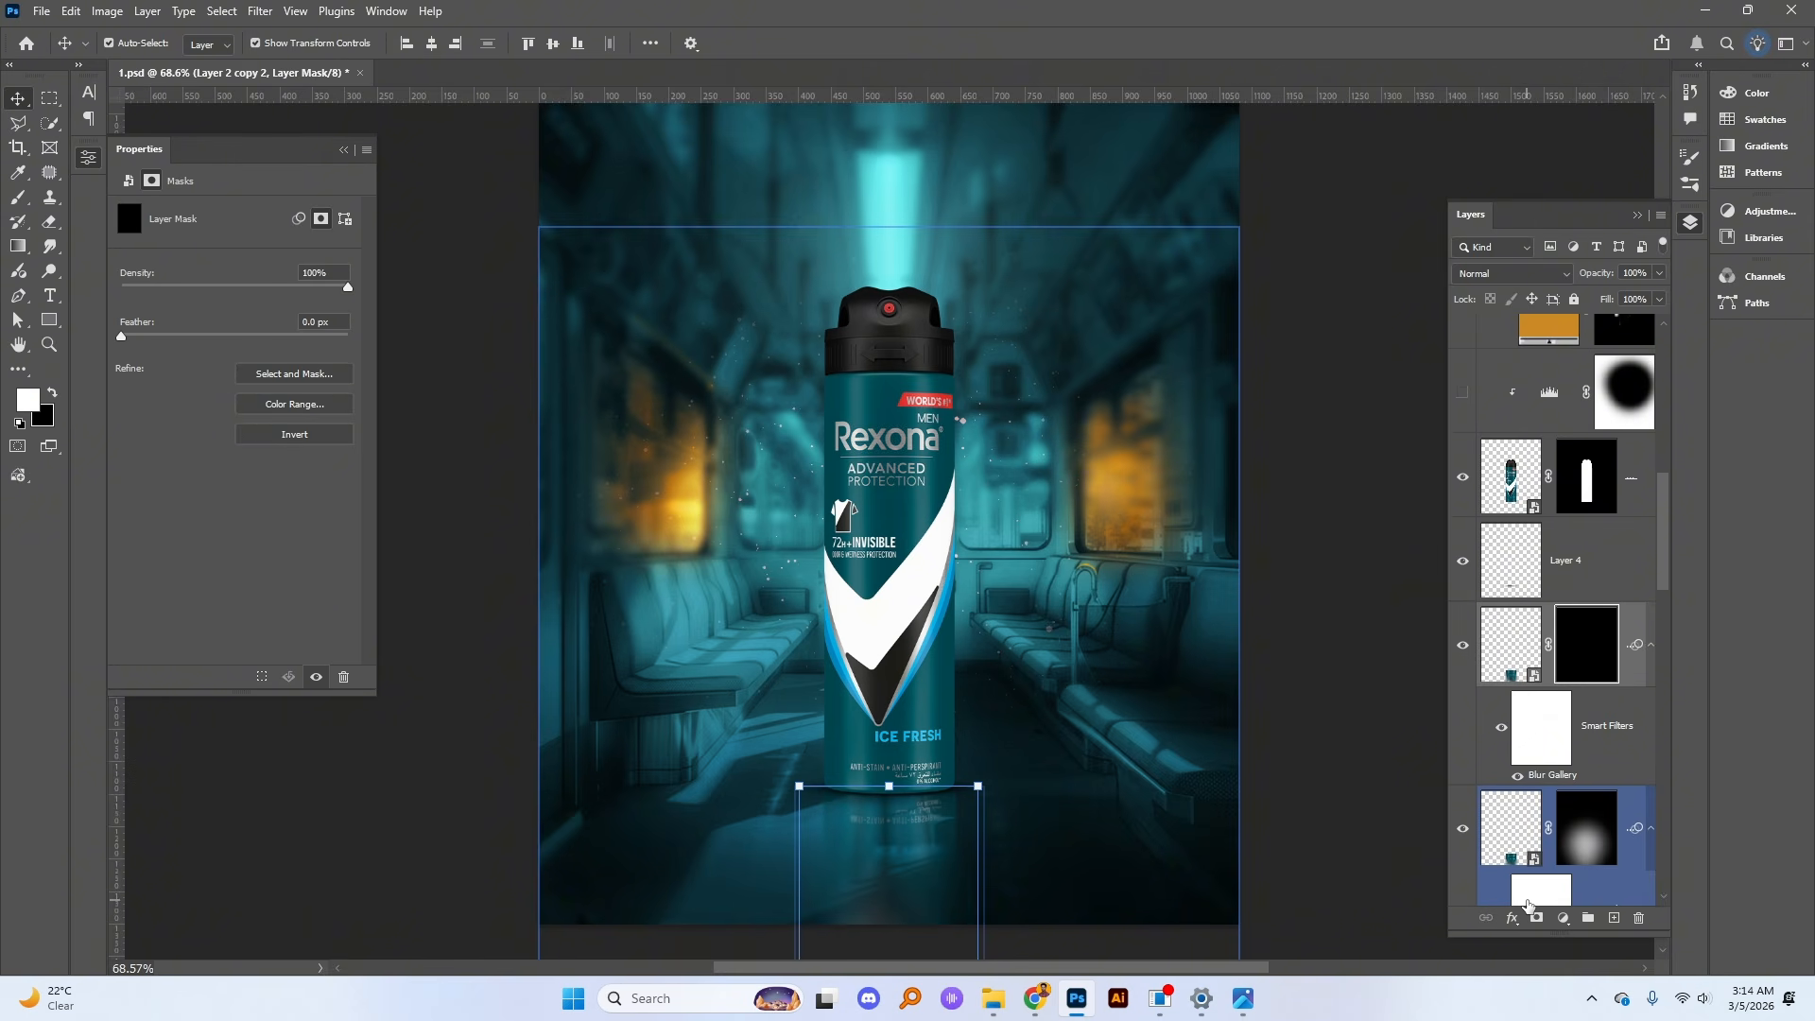
key("b")
left_click(897, 749)
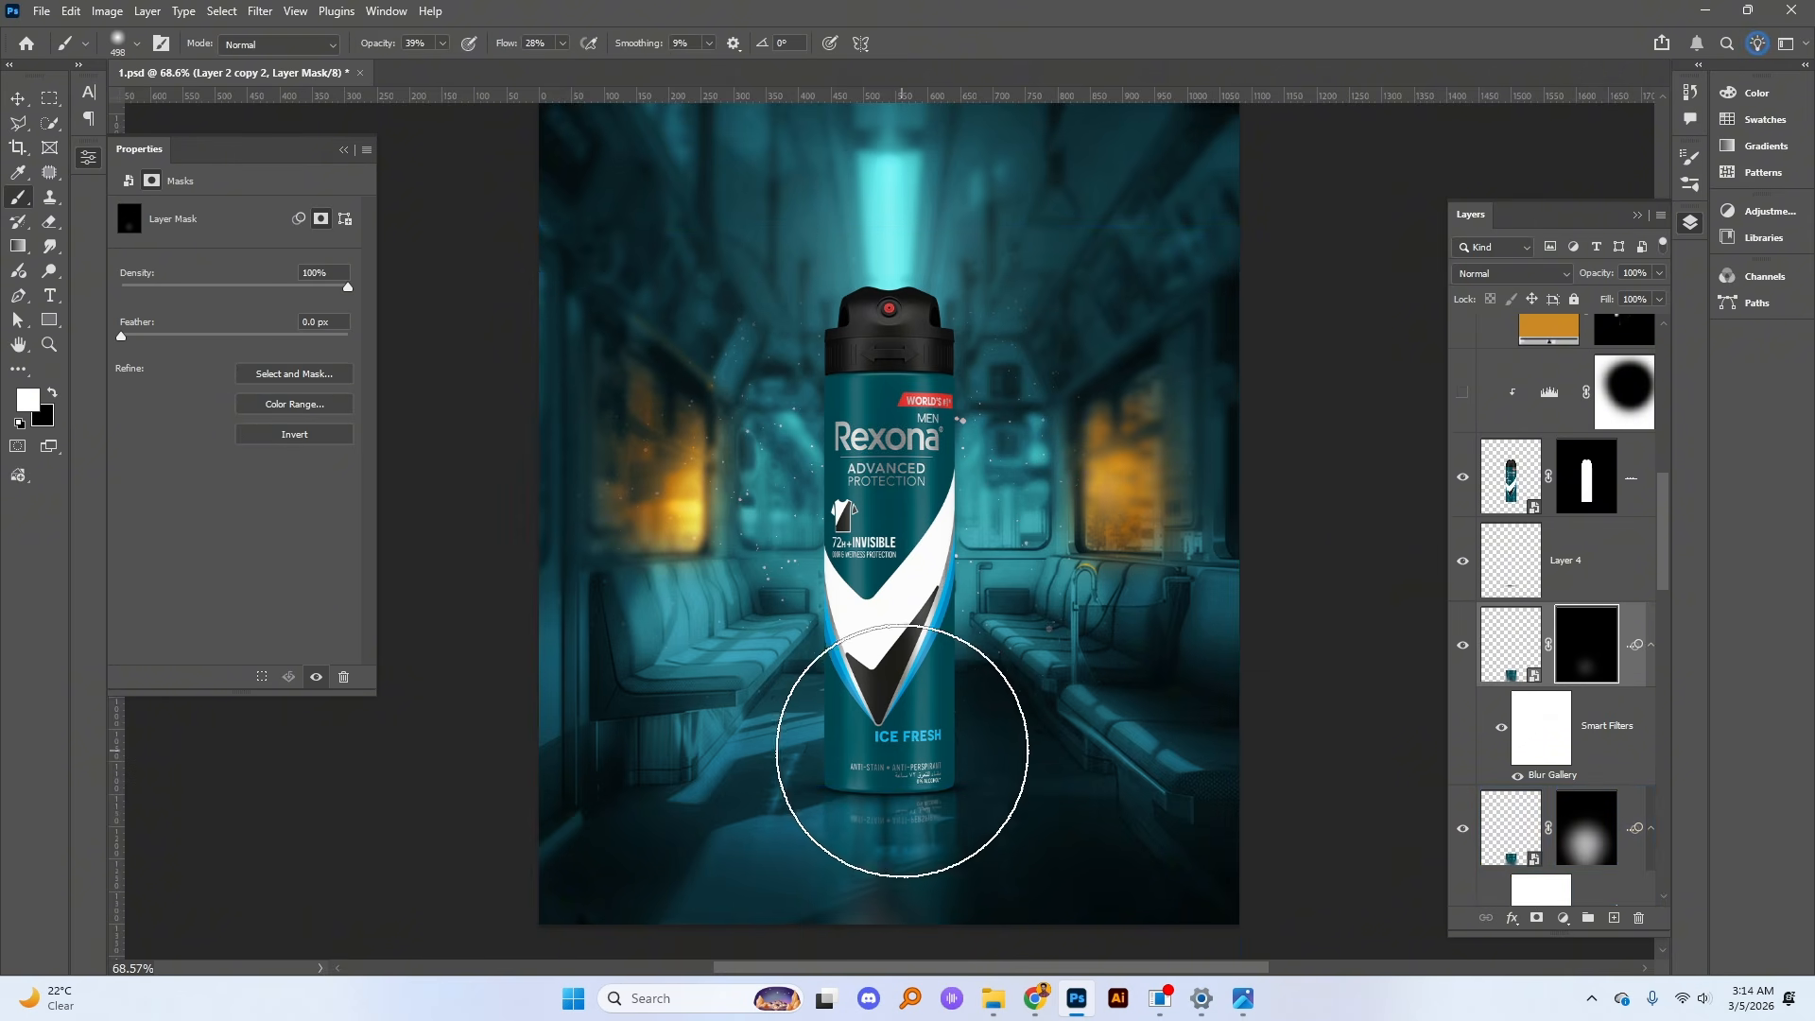
left_click_drag(899, 750, 860, 775)
key("x")
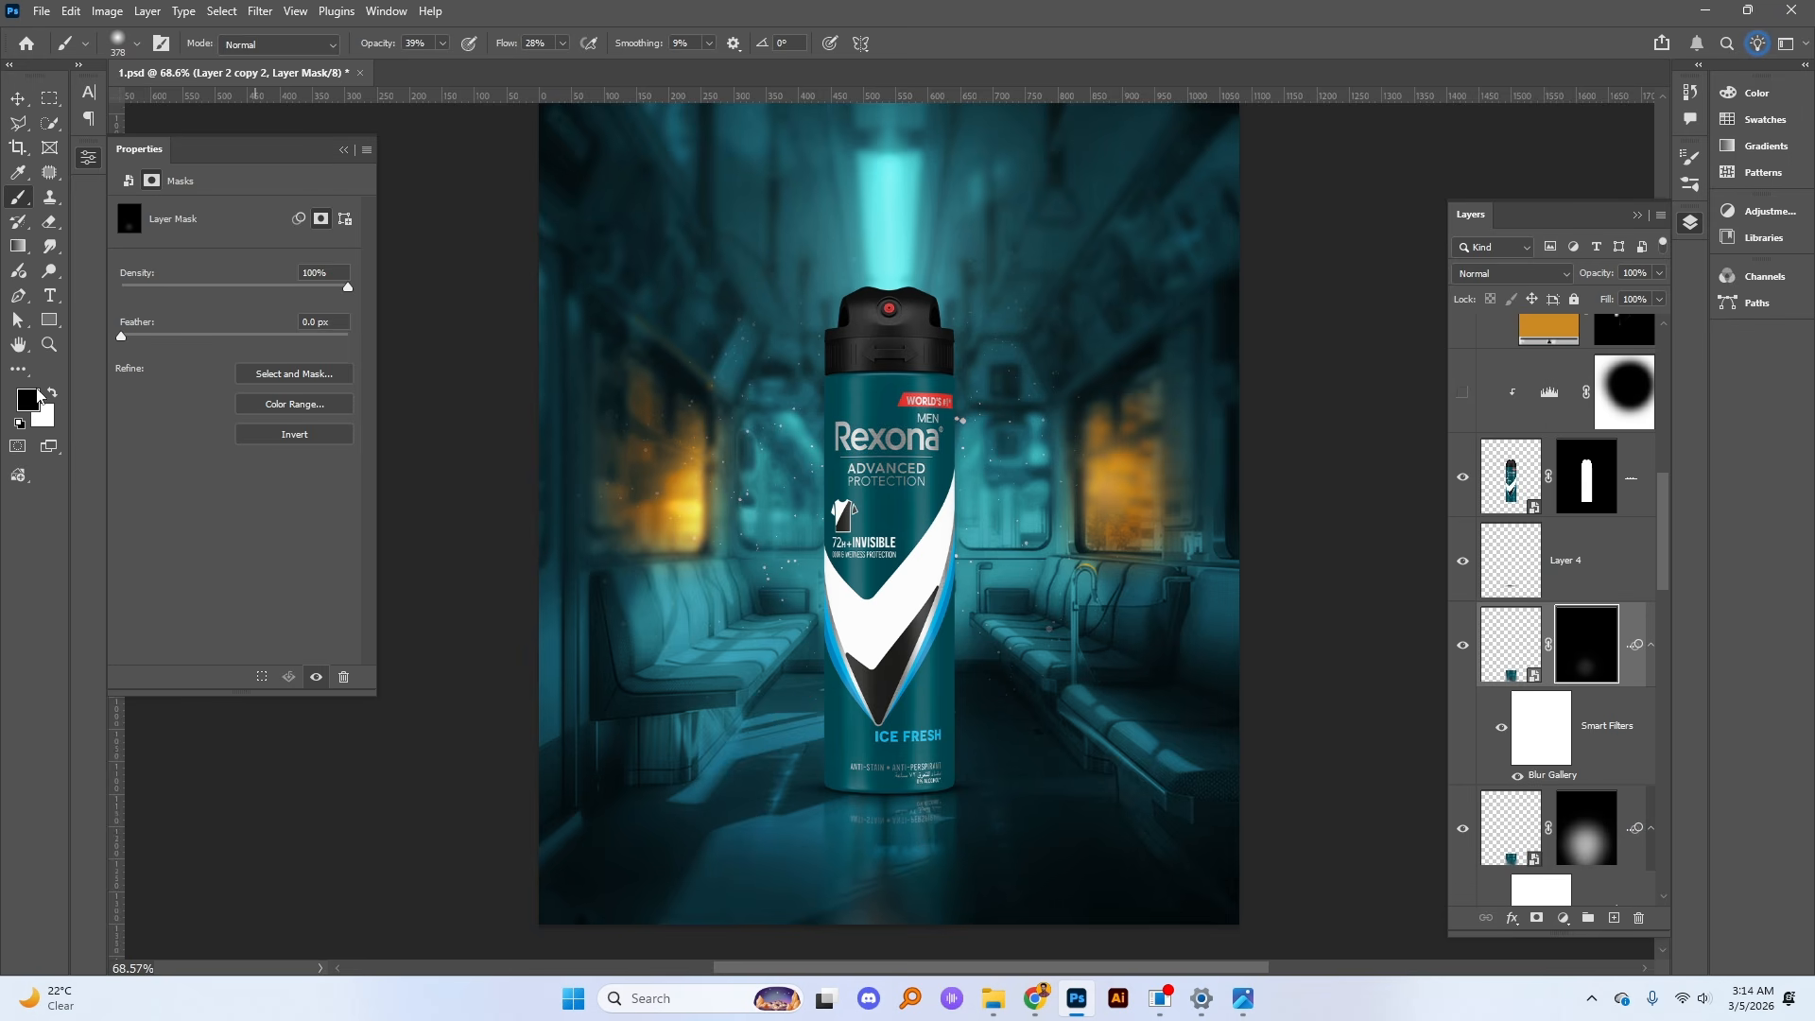
key("x")
left_click_drag(769, 762, 875, 770)
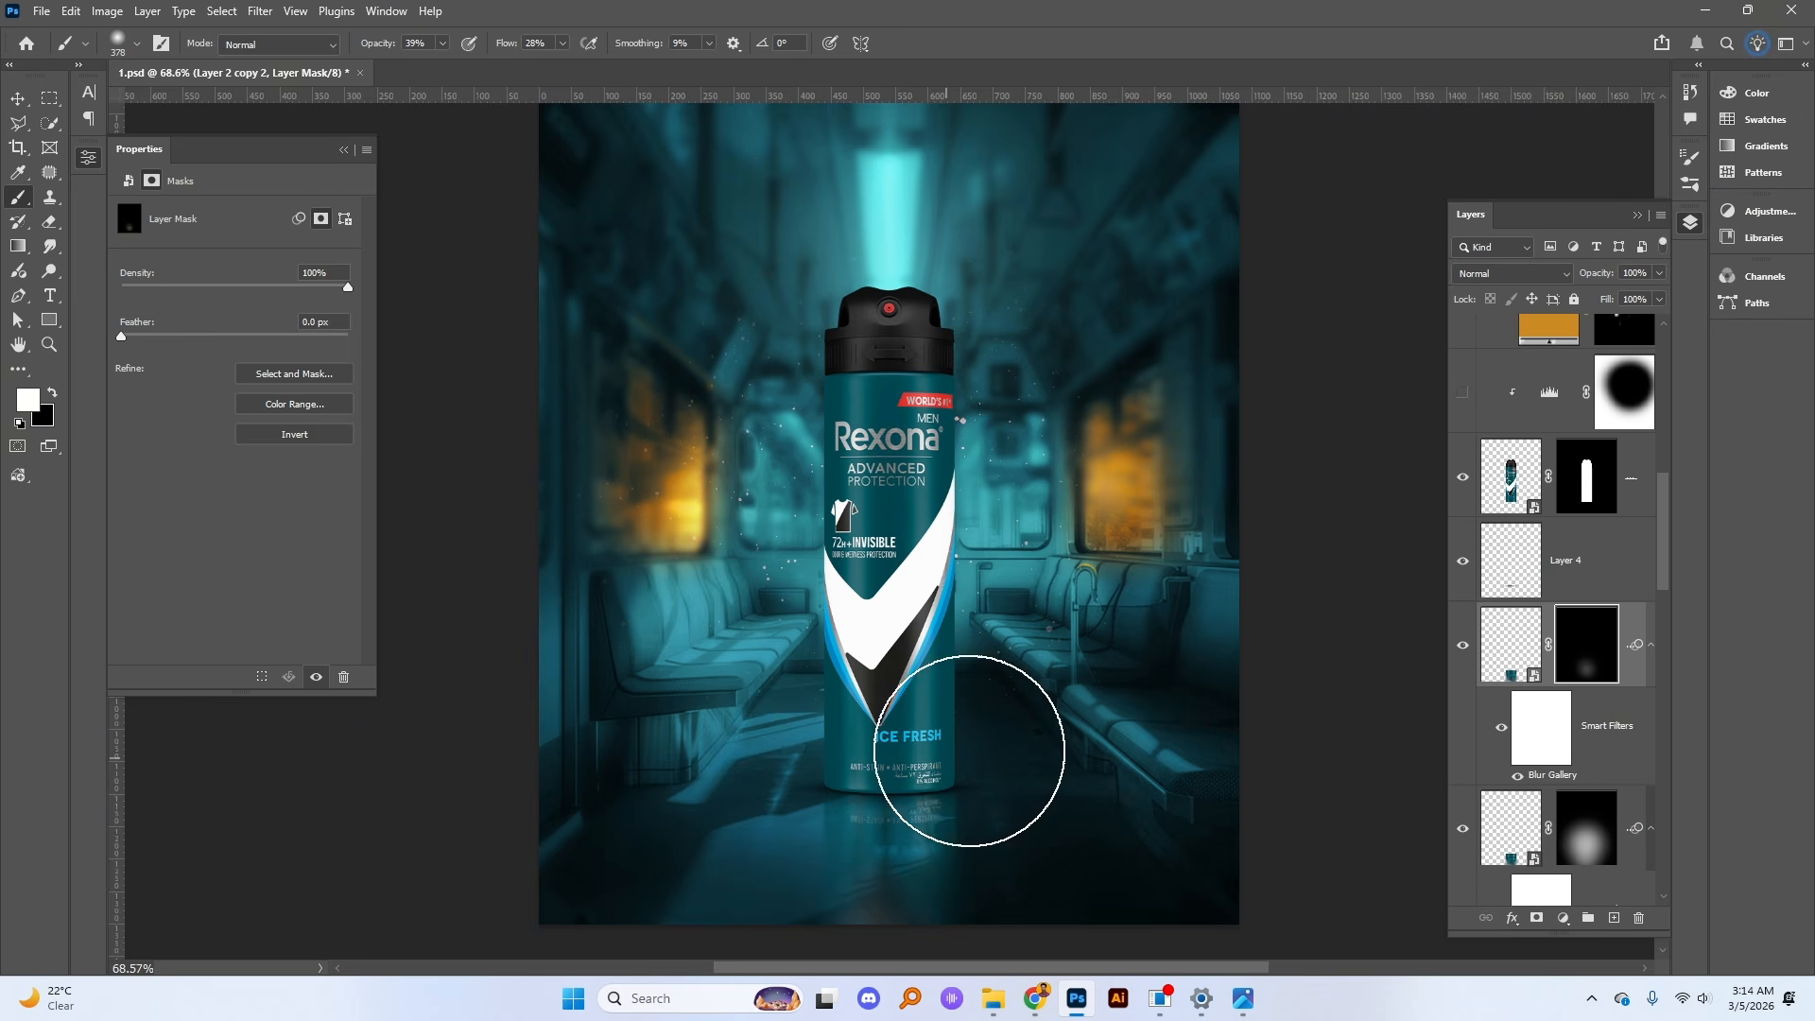
left_click(1462, 646)
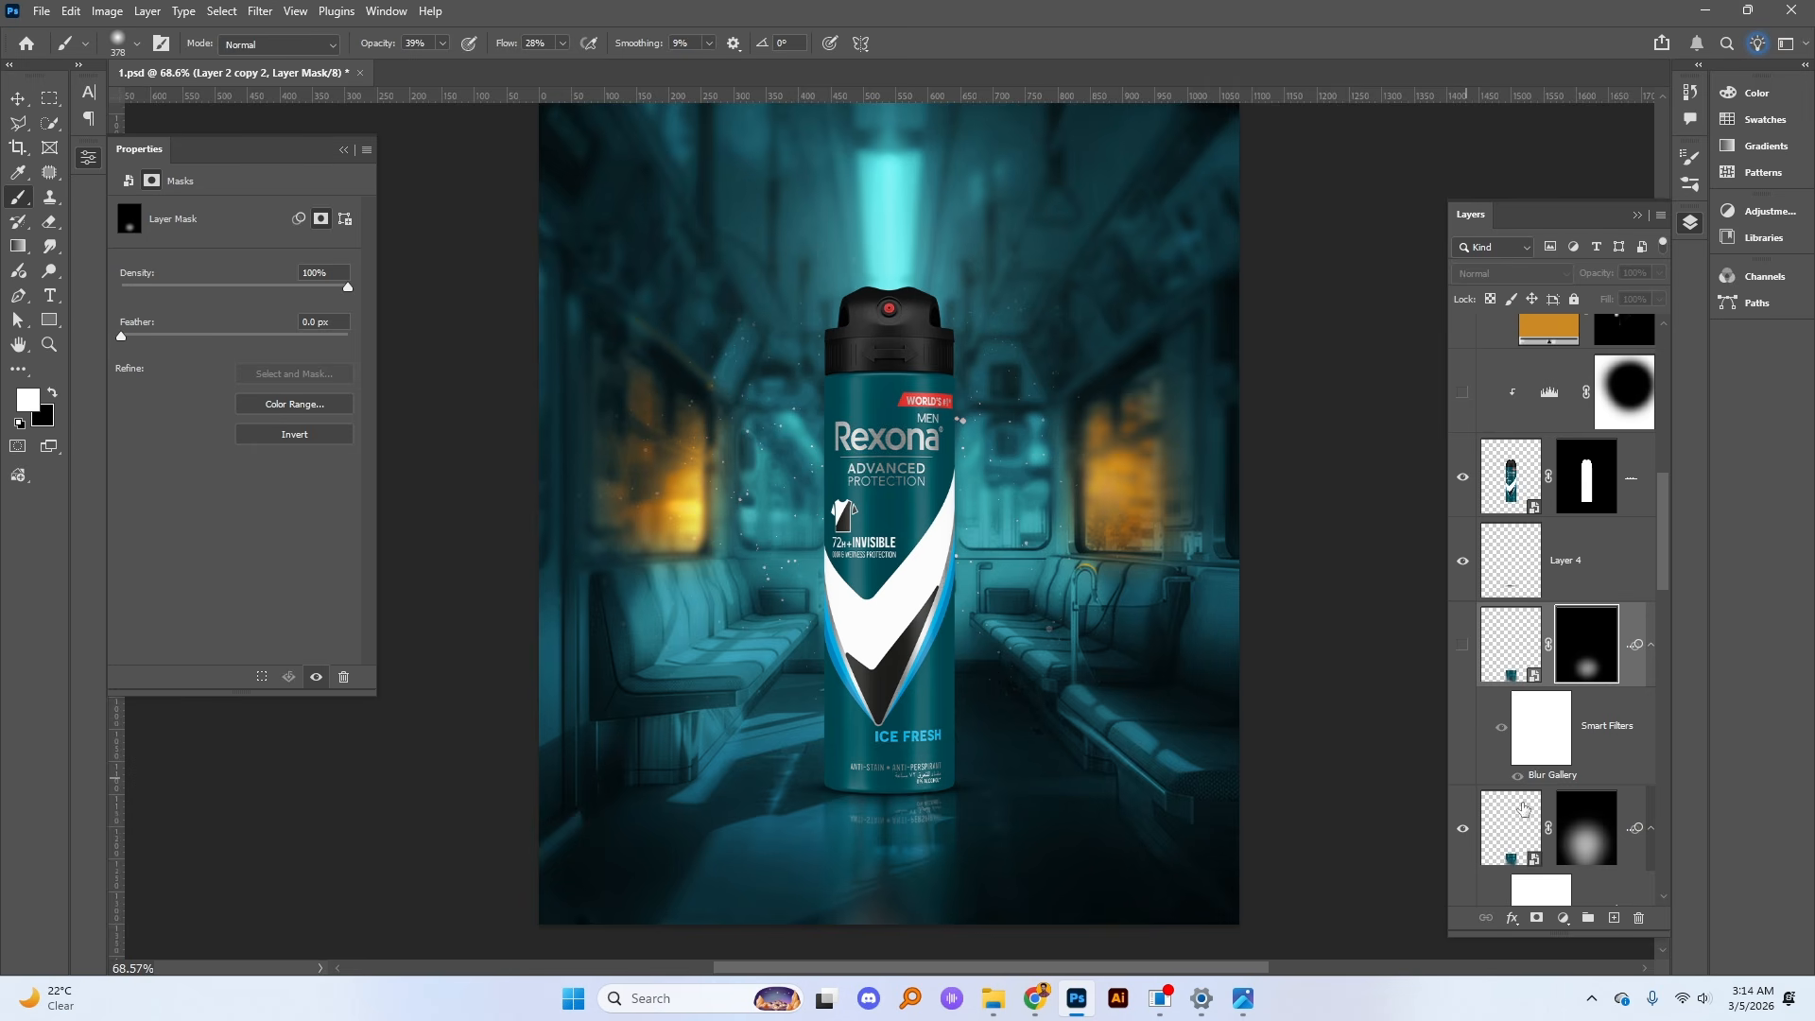
Step: Show the Levels adjustment clipped to the Rexona can and set its white output level to 157
scroll(1194, 744, "down", 3)
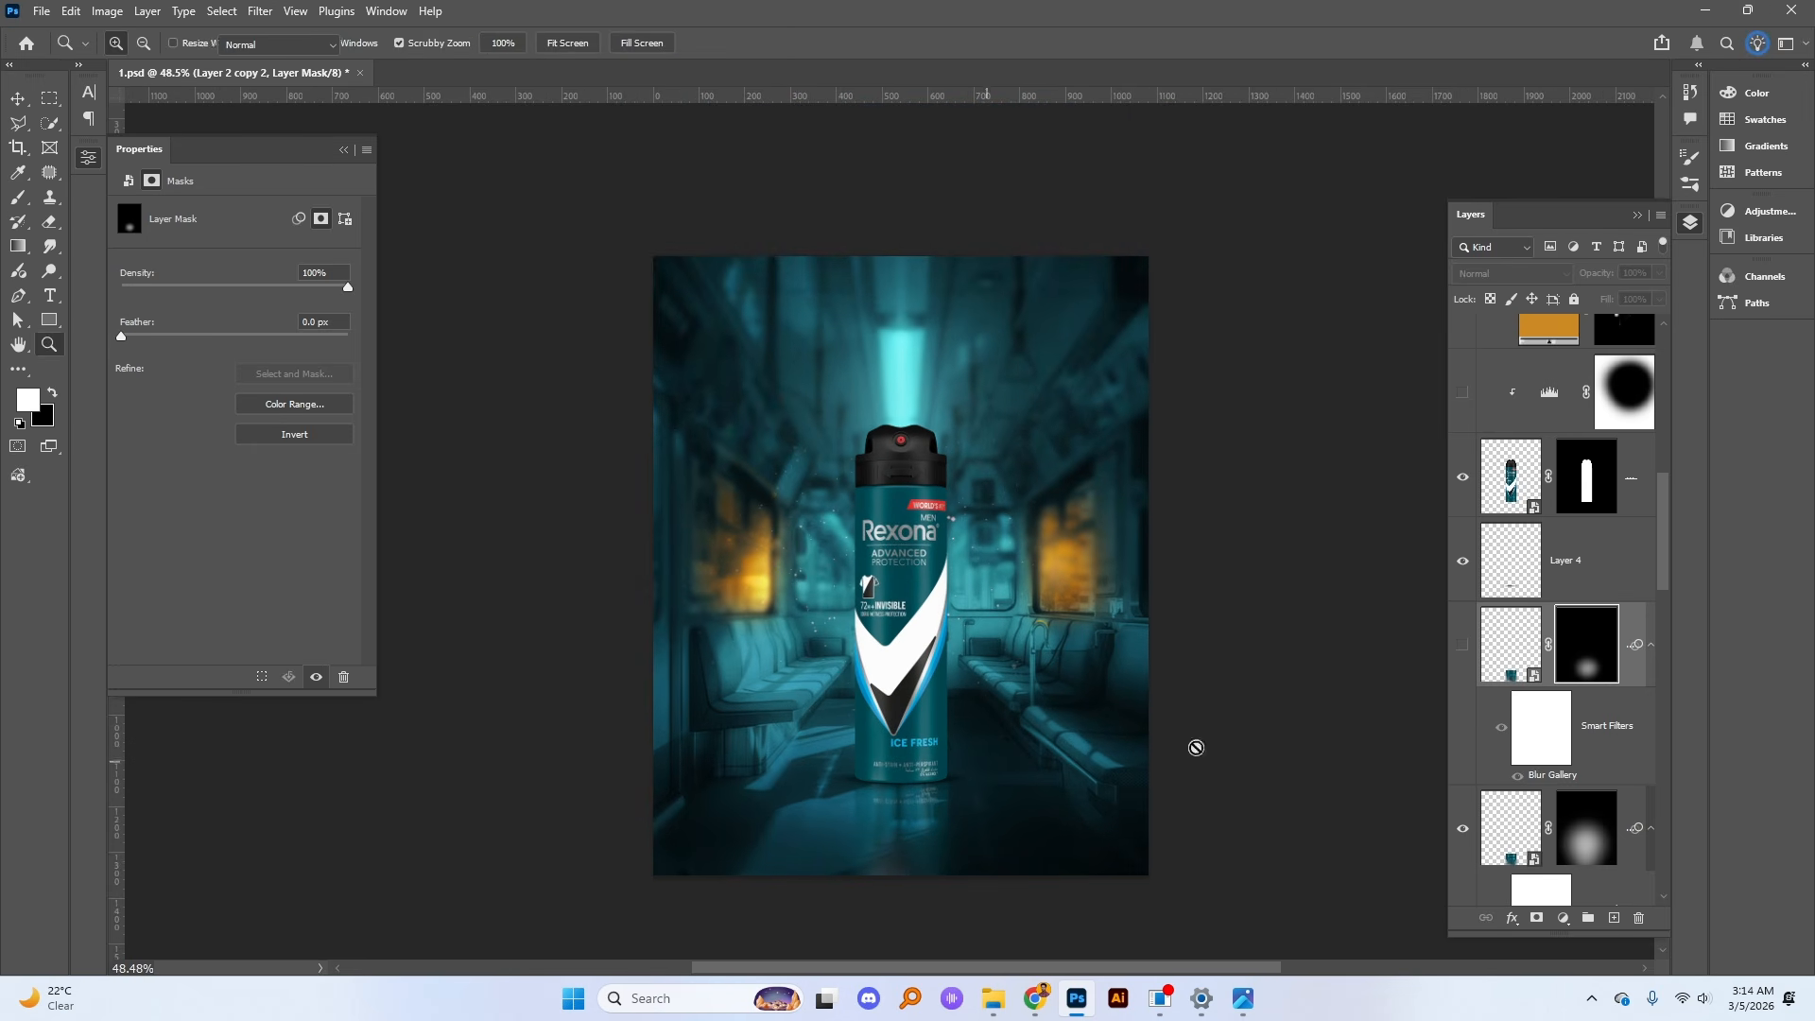
scroll(1497, 608, "up", 2)
key("ctrl+space")
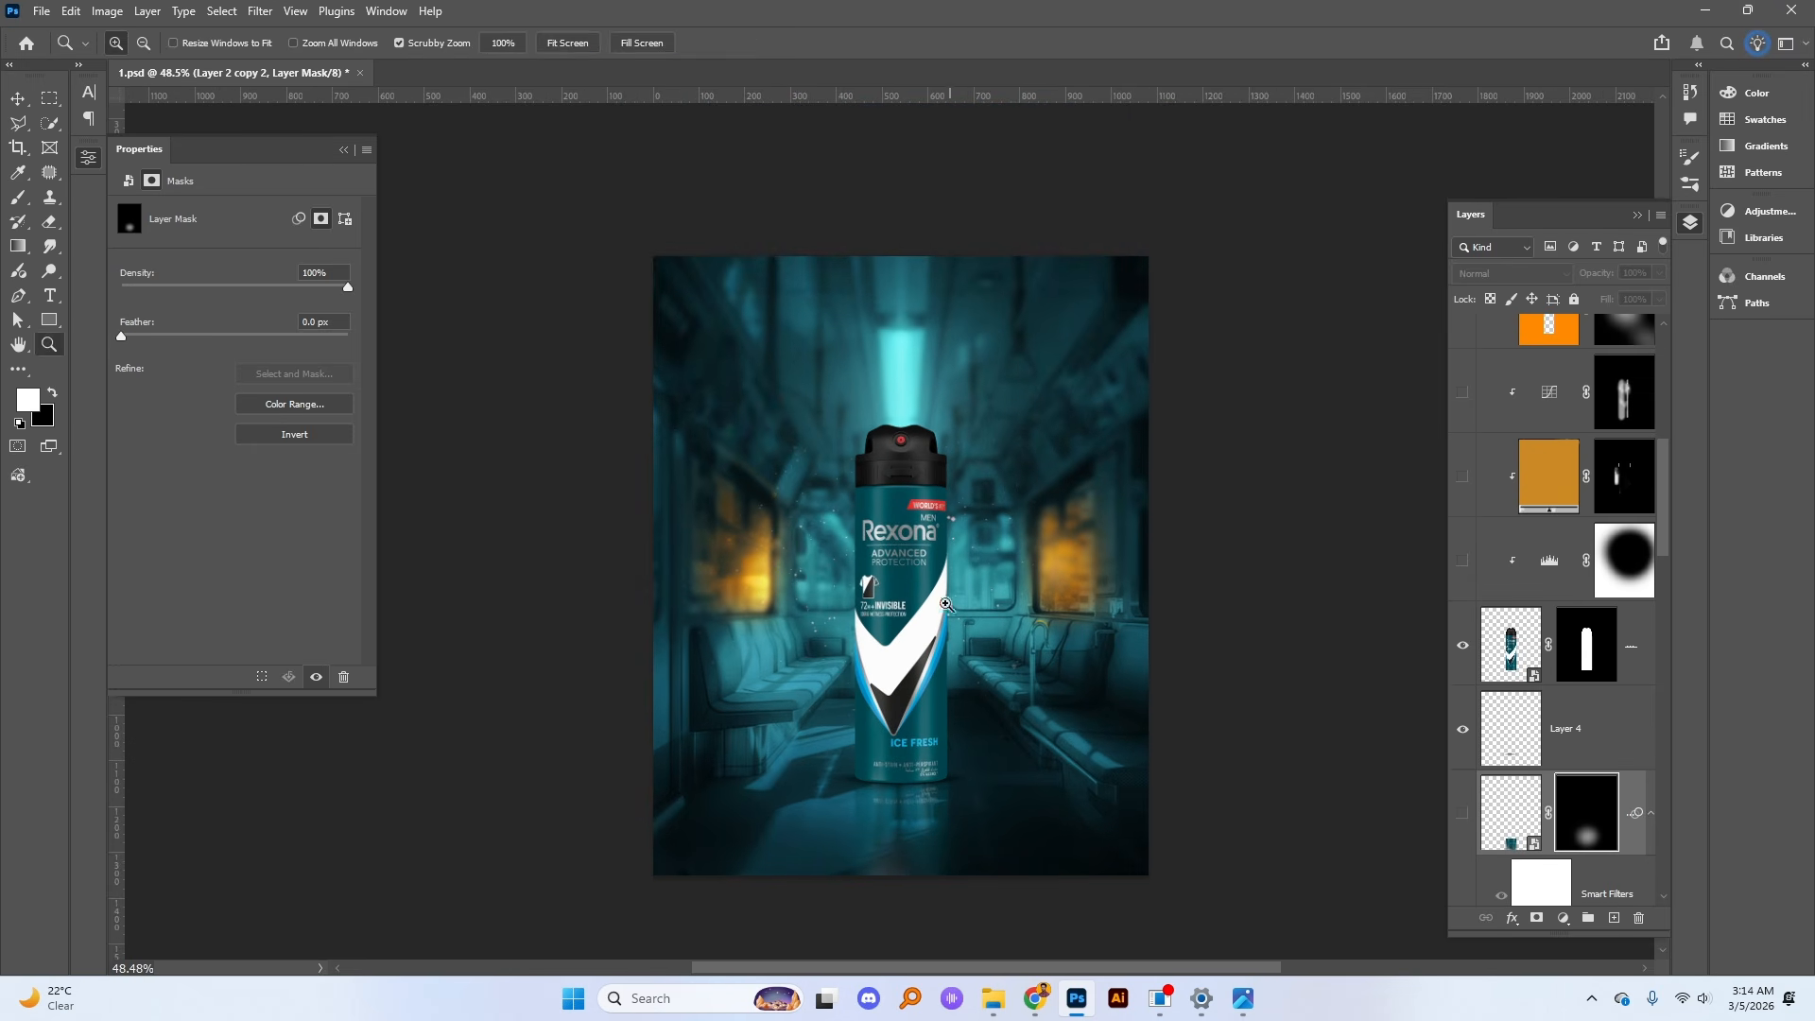
left_click_drag(923, 643, 983, 642)
left_click(1463, 564)
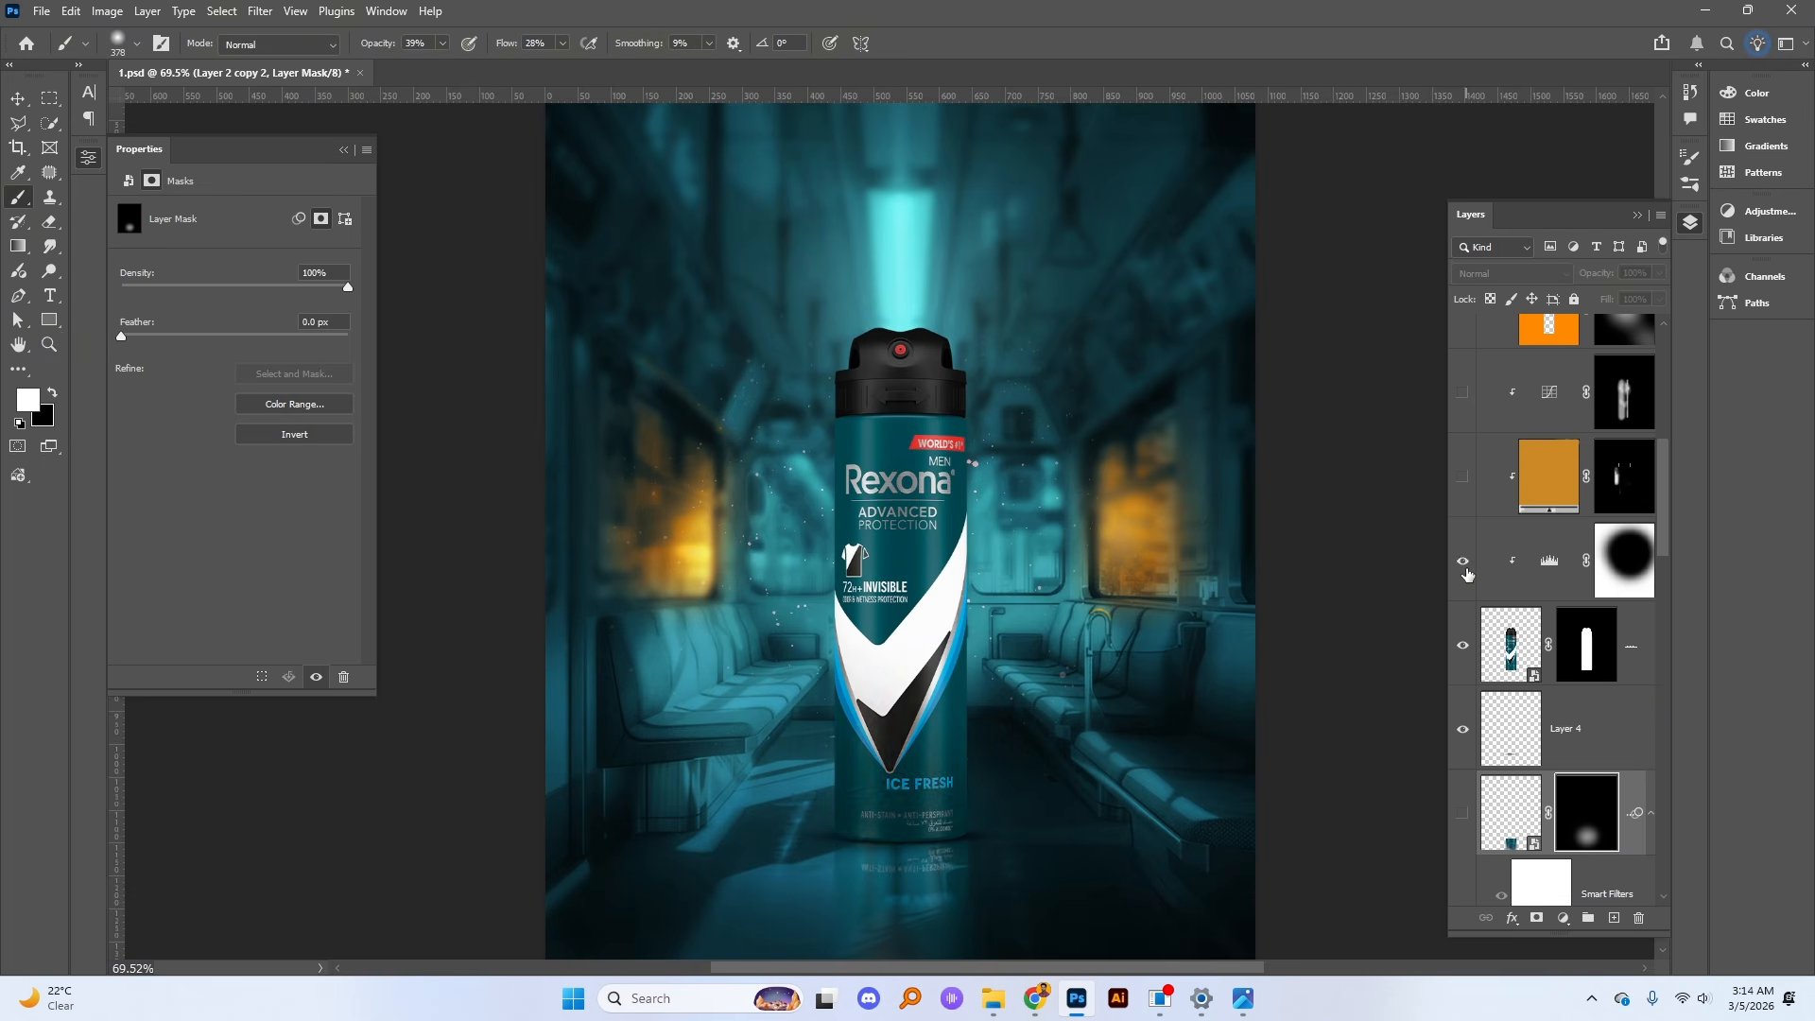
left_click(1463, 564)
left_click(1464, 567)
left_click(1542, 567)
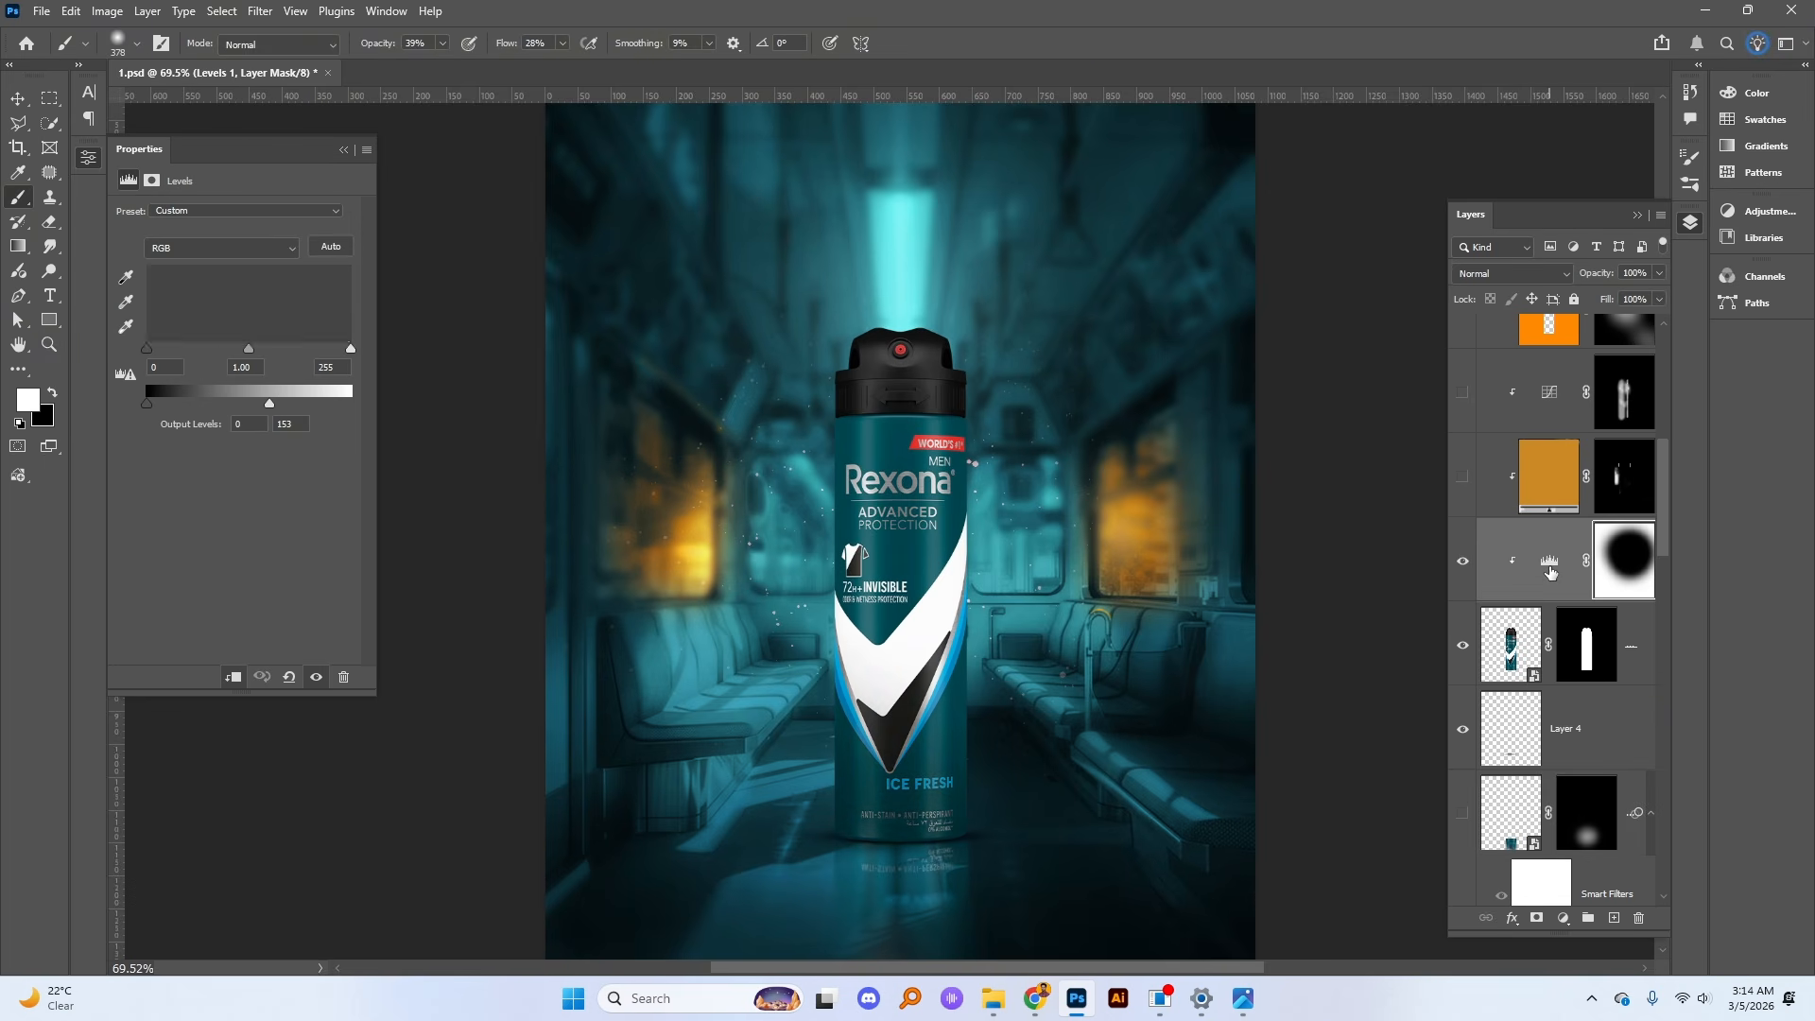
mouse_move(269, 401)
left_mouse_down()
mouse_move(361, 405)
mouse_move(272, 405)
left_mouse_up()
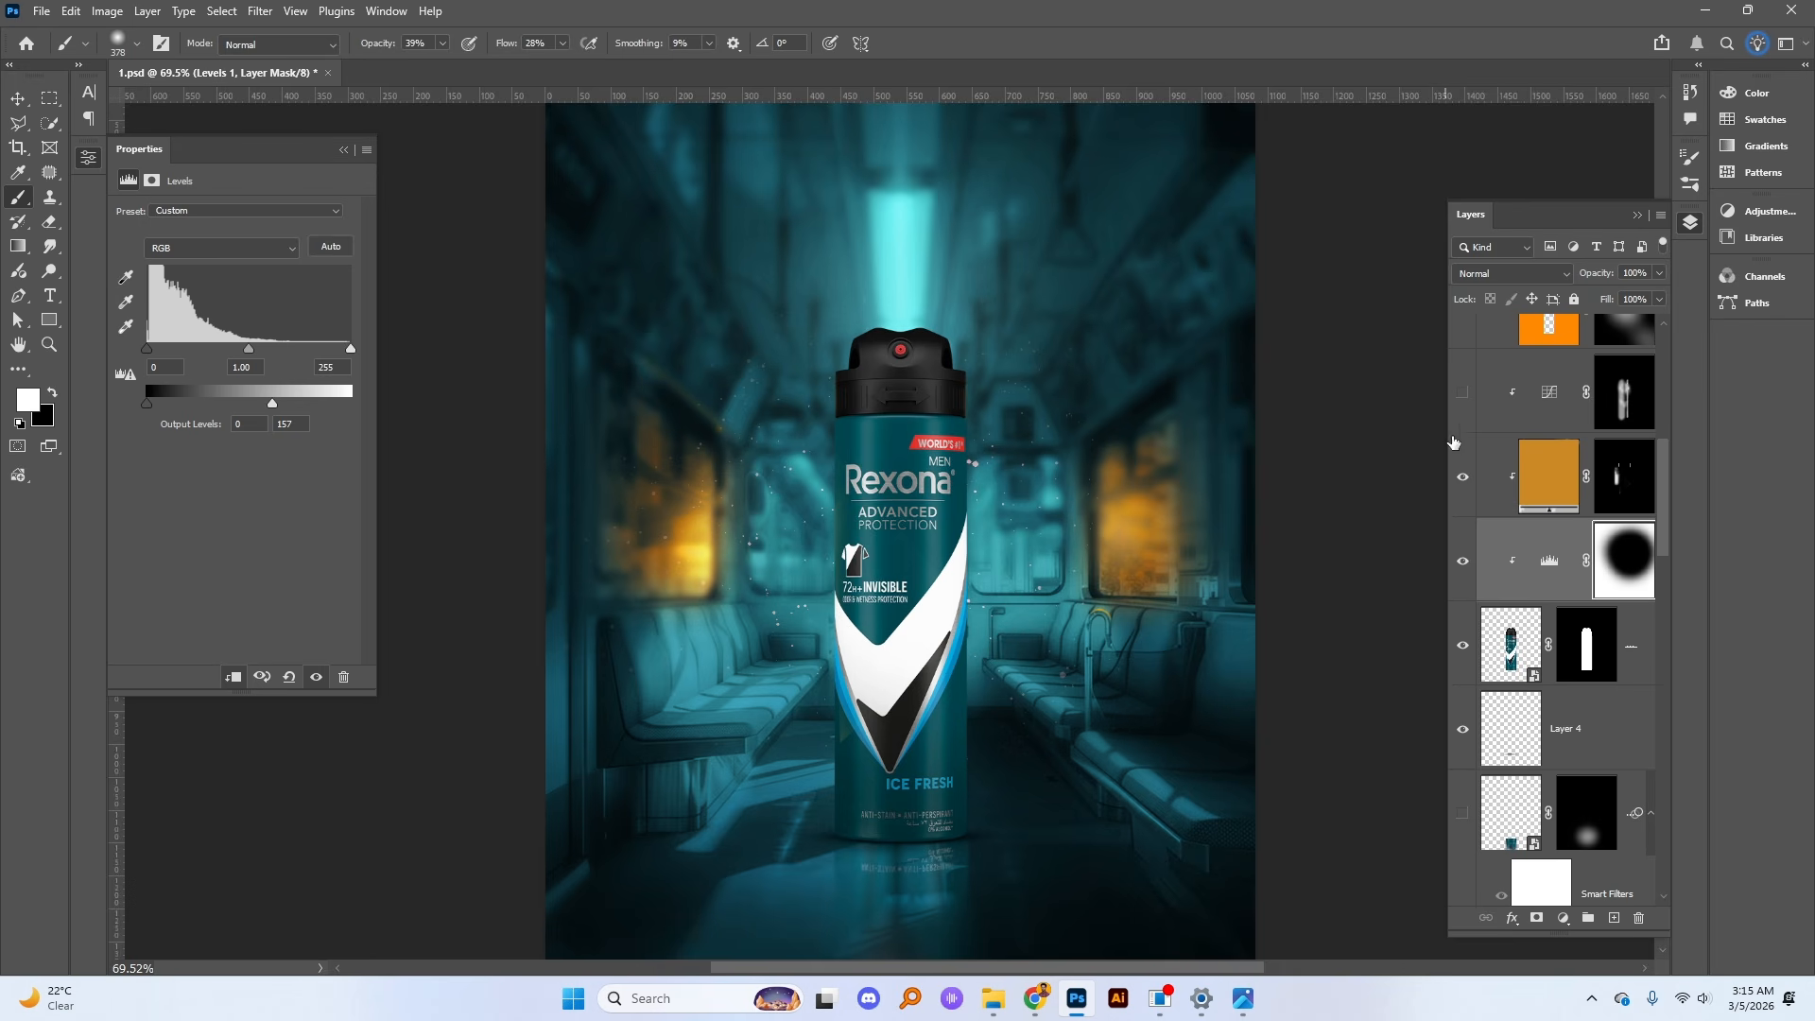
Step: Show the Curves adjustment clipped to the Rexona can and open its curve settings
left_click(1463, 393)
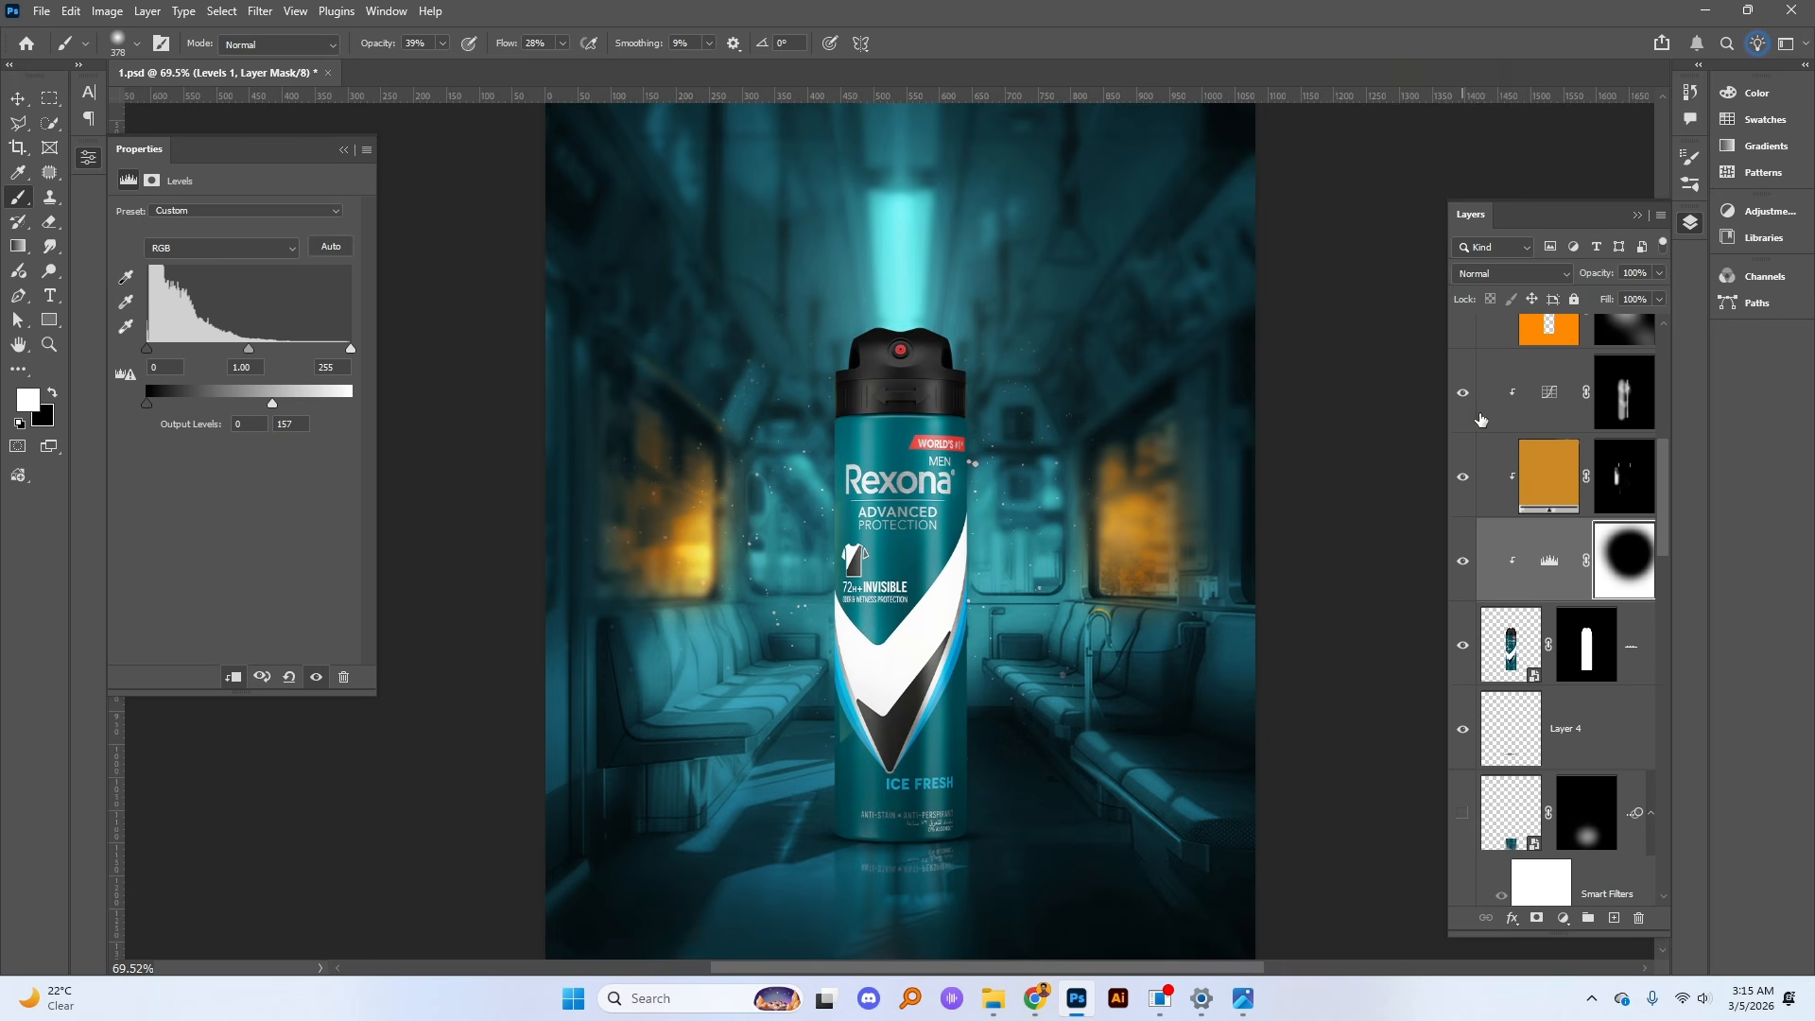
left_click(1461, 394)
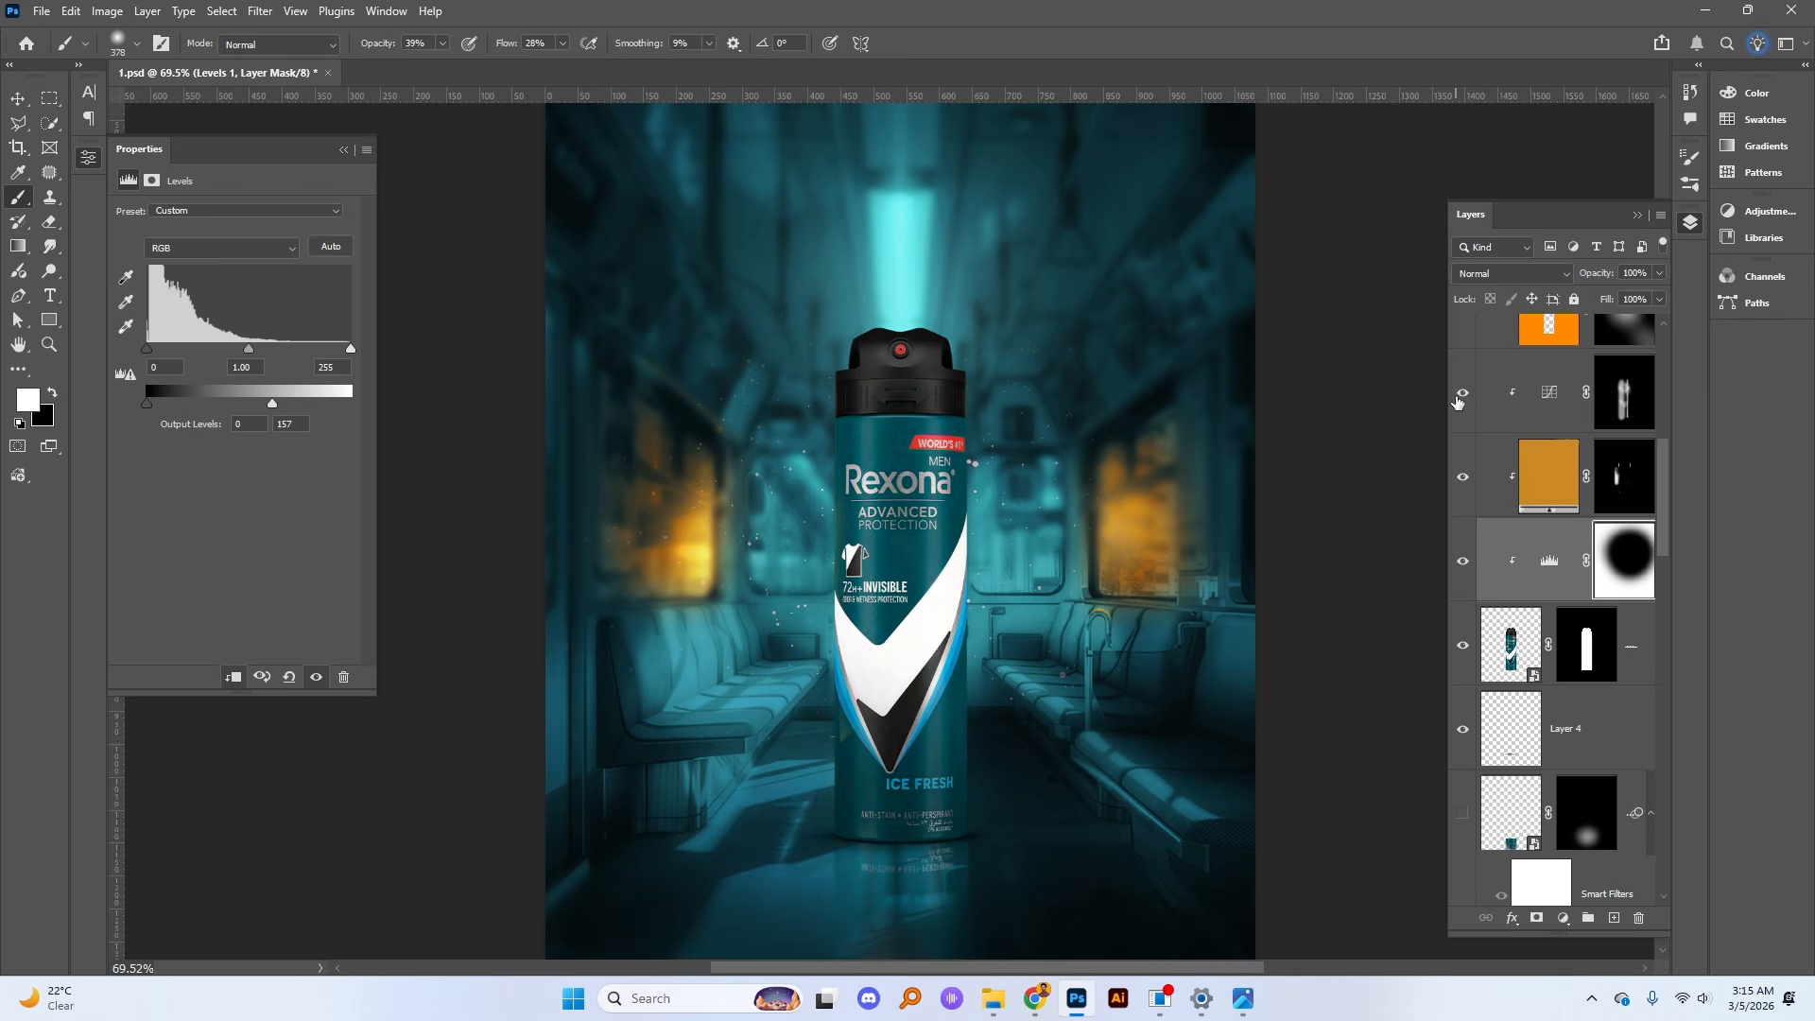
left_click(1458, 399)
left_click(1554, 393)
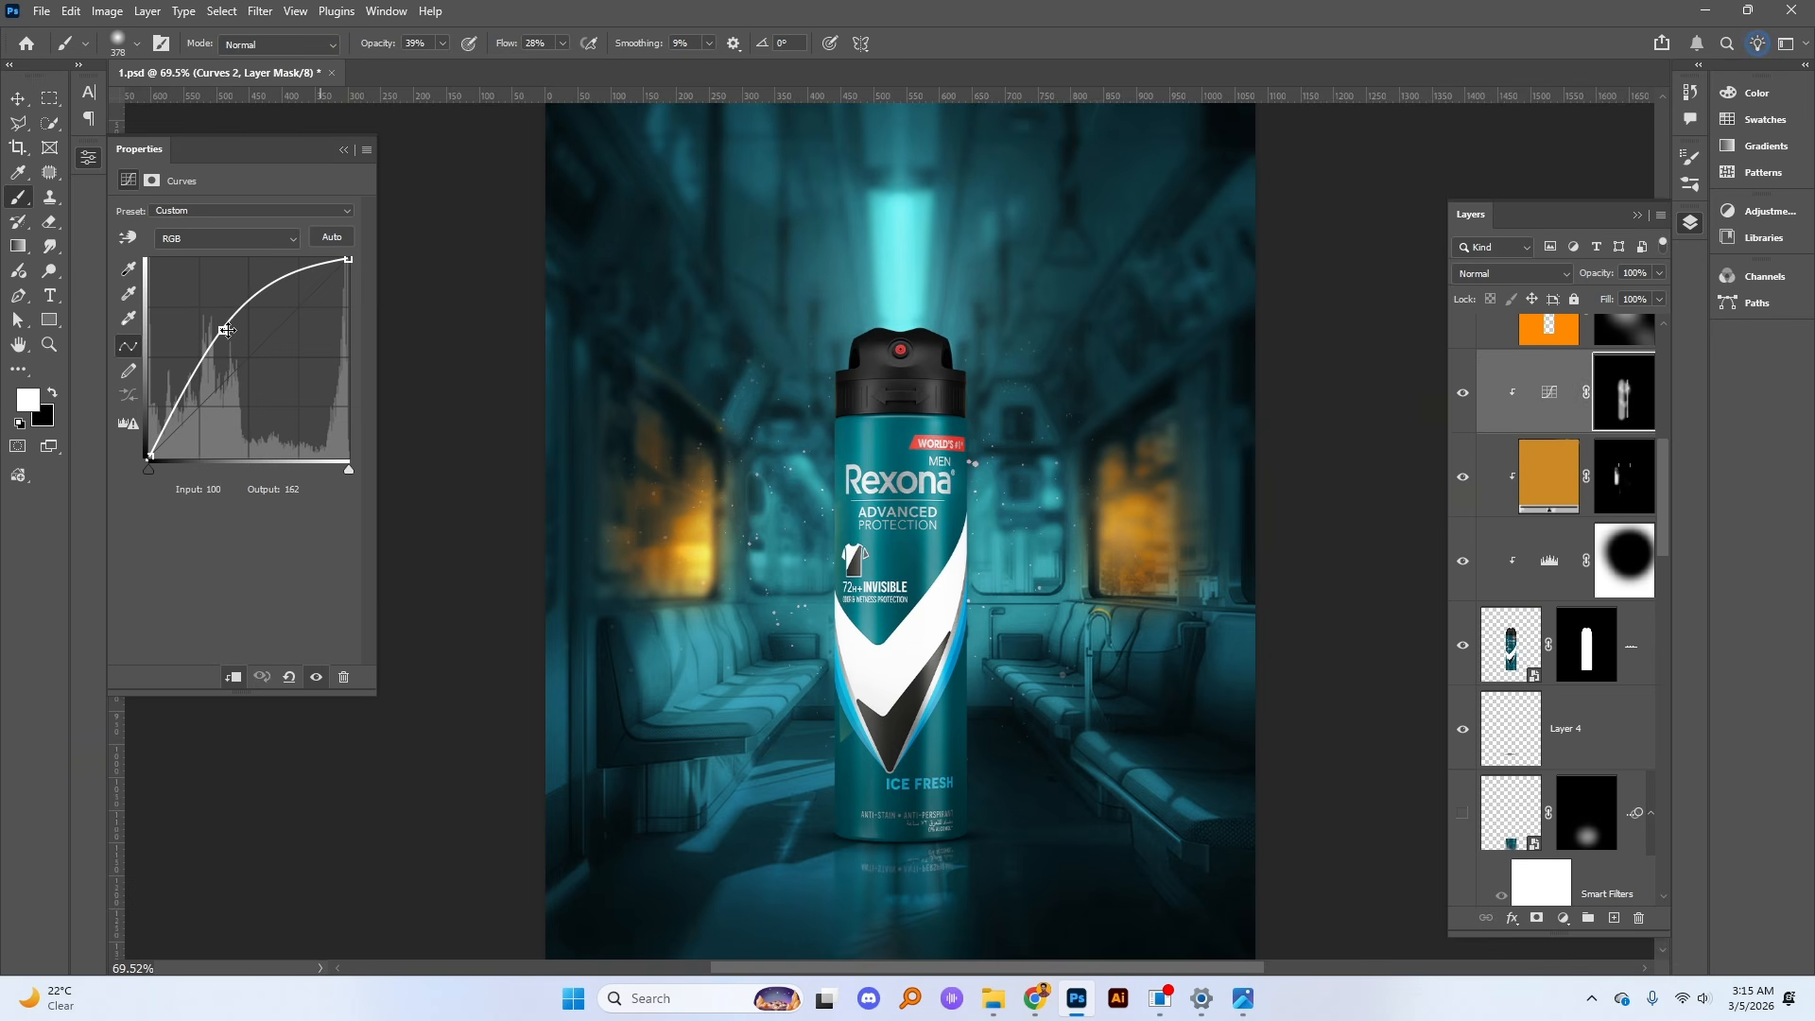
Step: Compare the can's brightening with the Curves layer's mask disabled and enabled
left_click_drag(993, 546, 875, 519)
left_click(1628, 403, "shift")
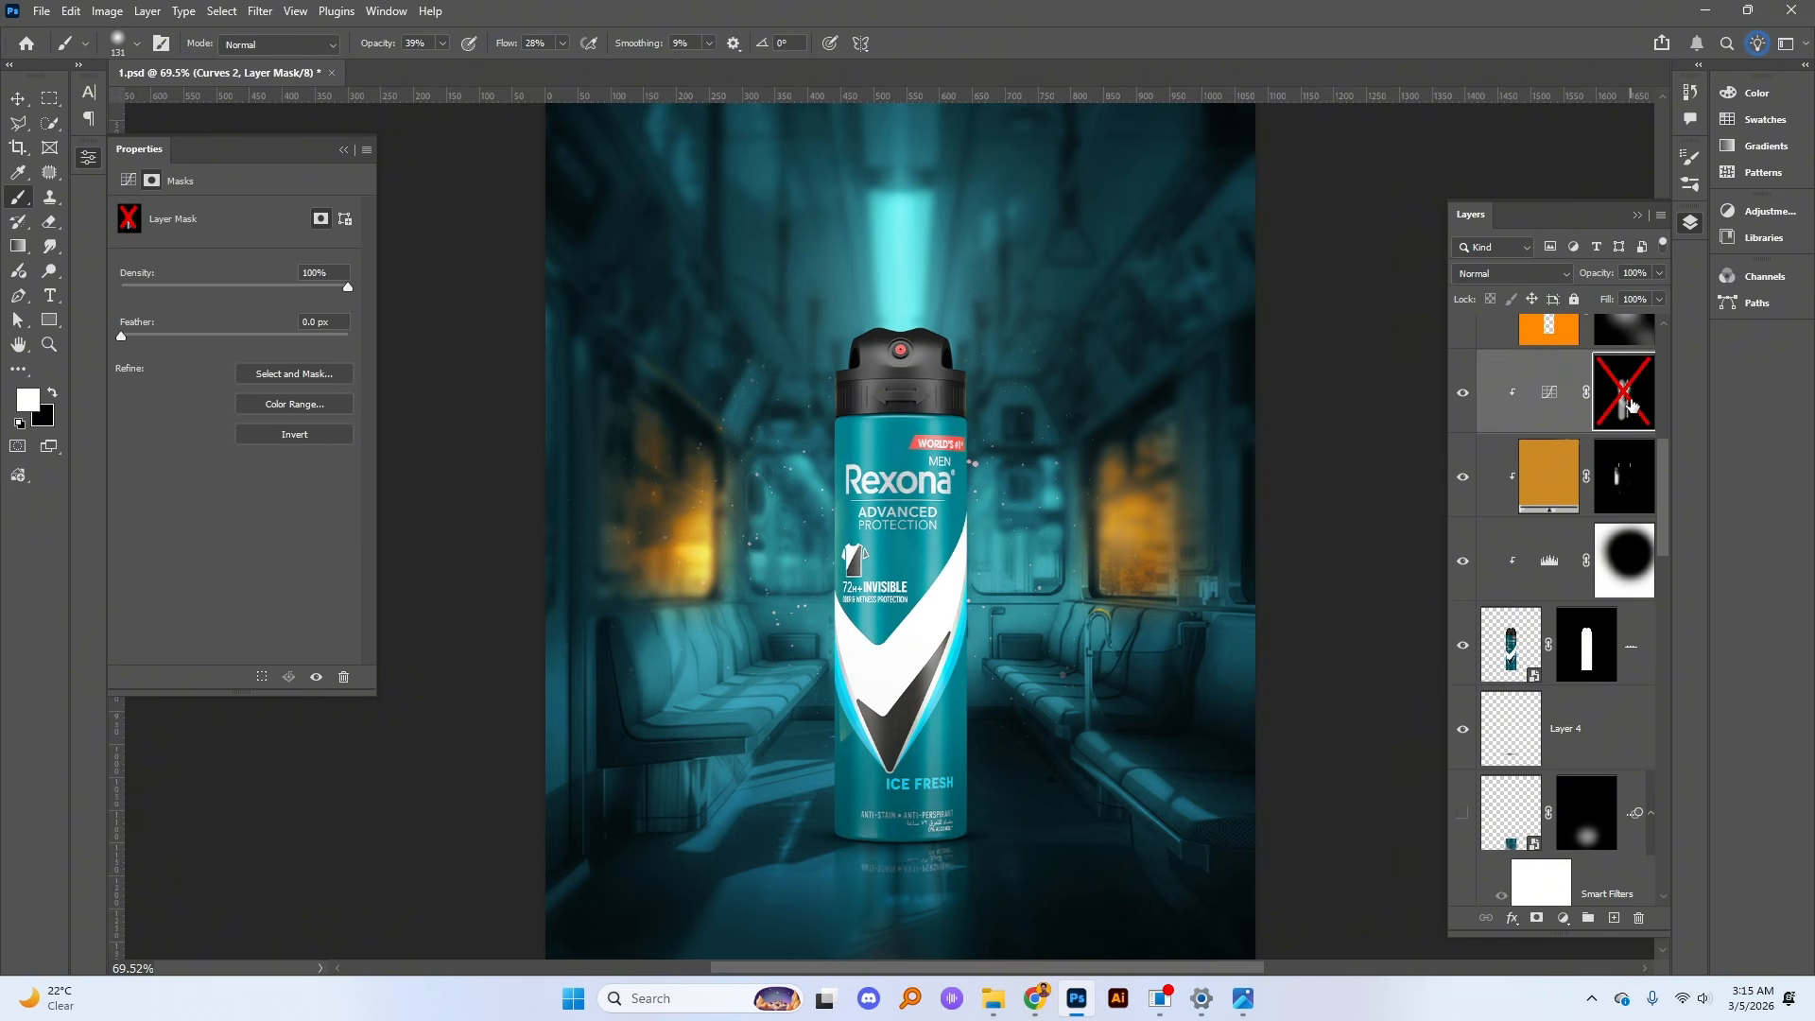
left_click(1549, 397)
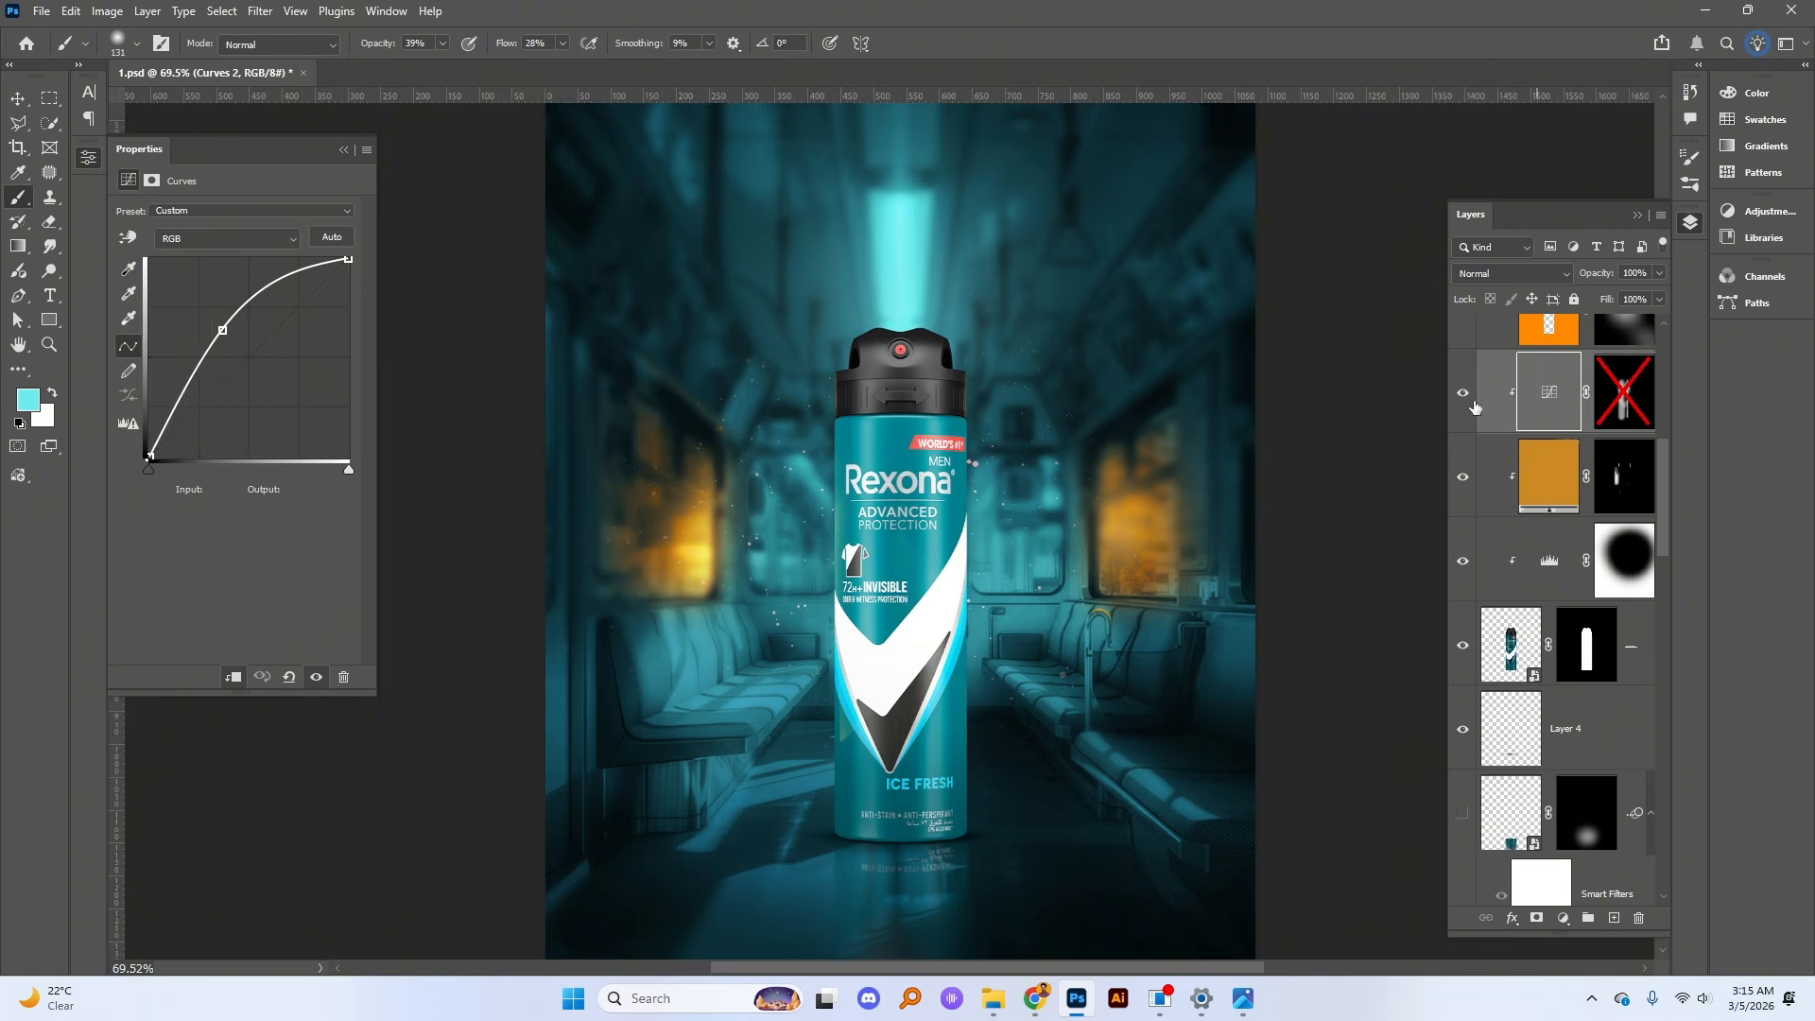
left_click(1616, 403, "shift")
Step: Compare the can with the clipped orange layer above the Curves adjustment shown and hidden
scroll(1520, 505, "up", 2)
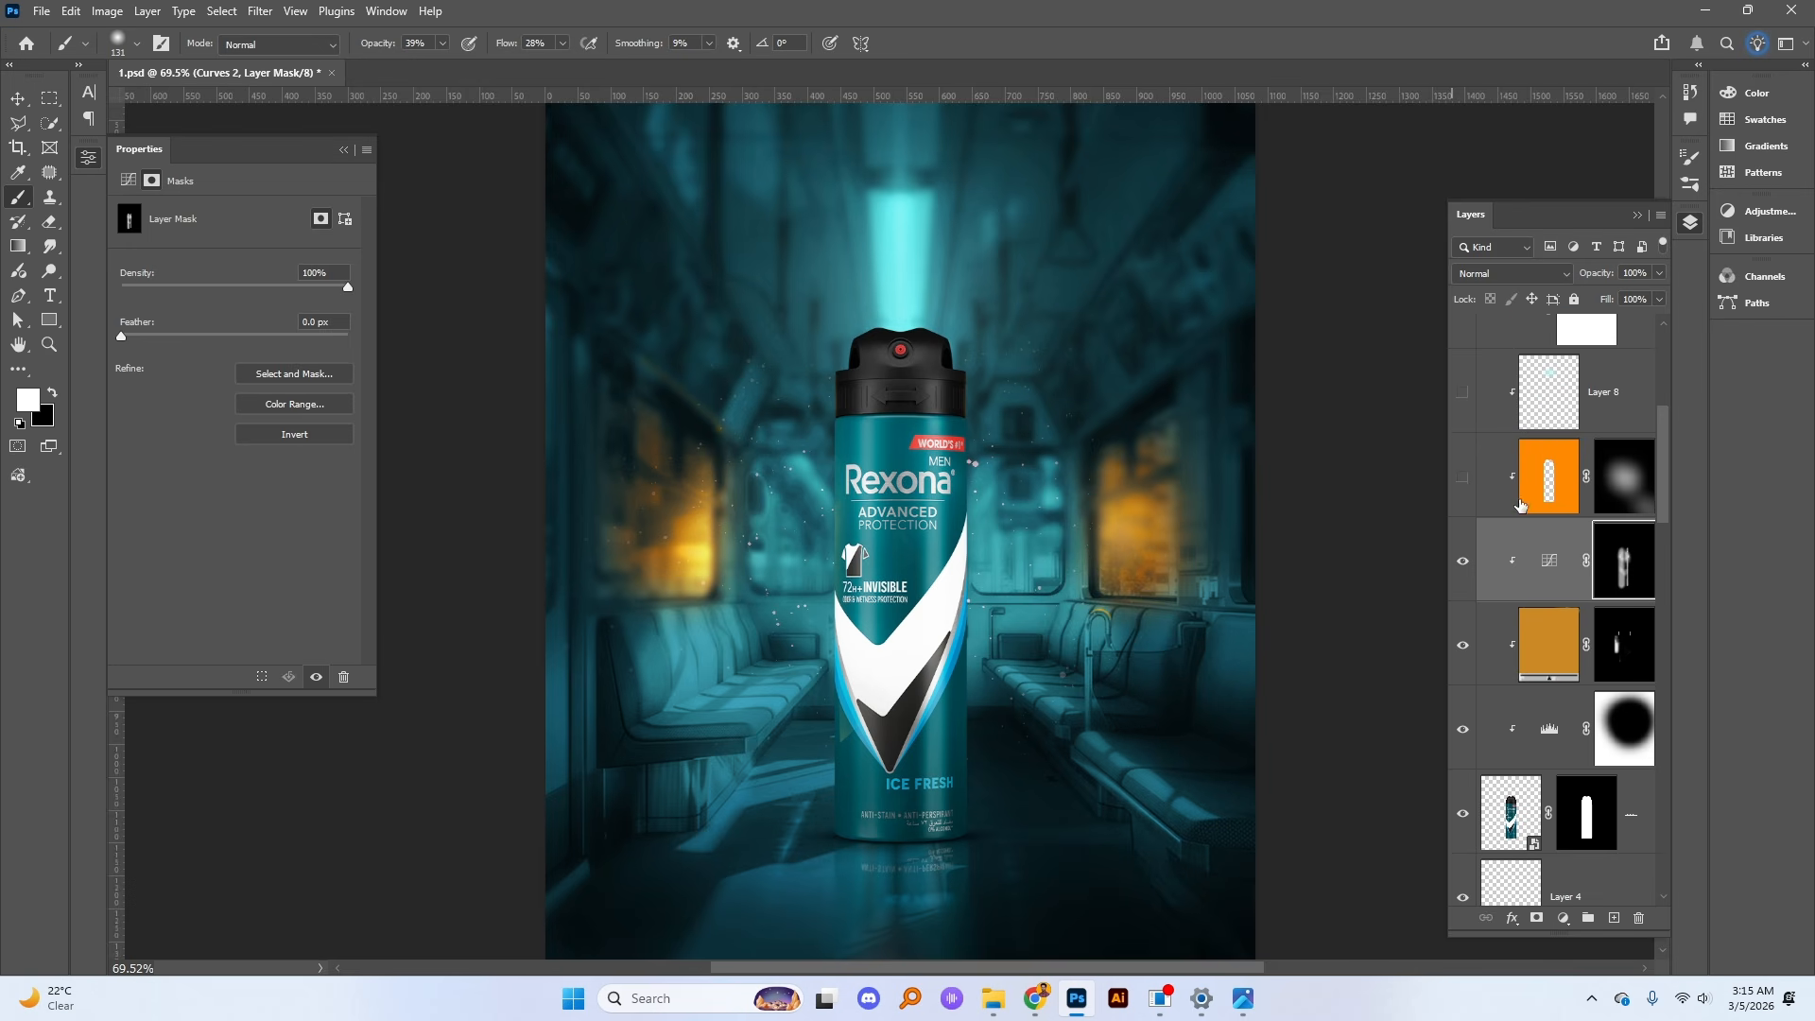
left_click(1463, 477)
left_click(1463, 478)
Step: Give the Rexona can layer an Inner Shadow in Linear Dodge (Add), coloured orange cf901d sampled from the lit train window
left_click(1498, 837)
left_click(1513, 917)
left_click(1533, 792)
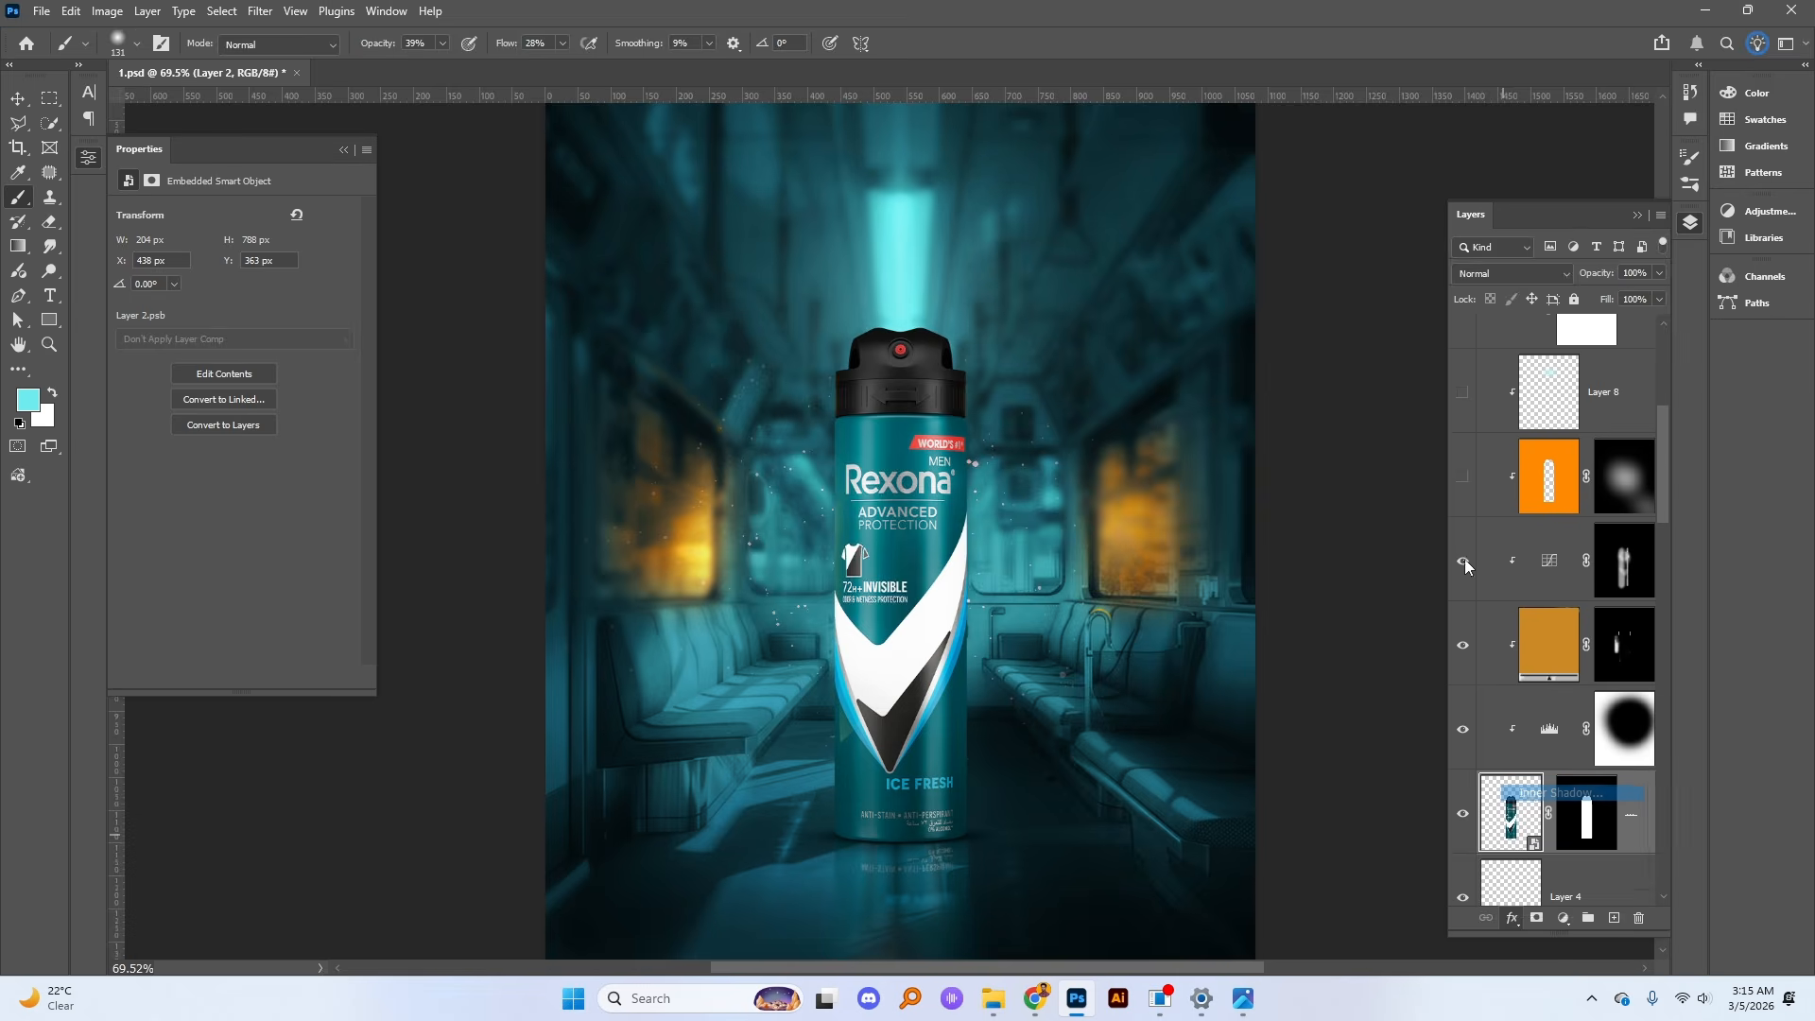
left_click_drag(1113, 240, 1463, 274)
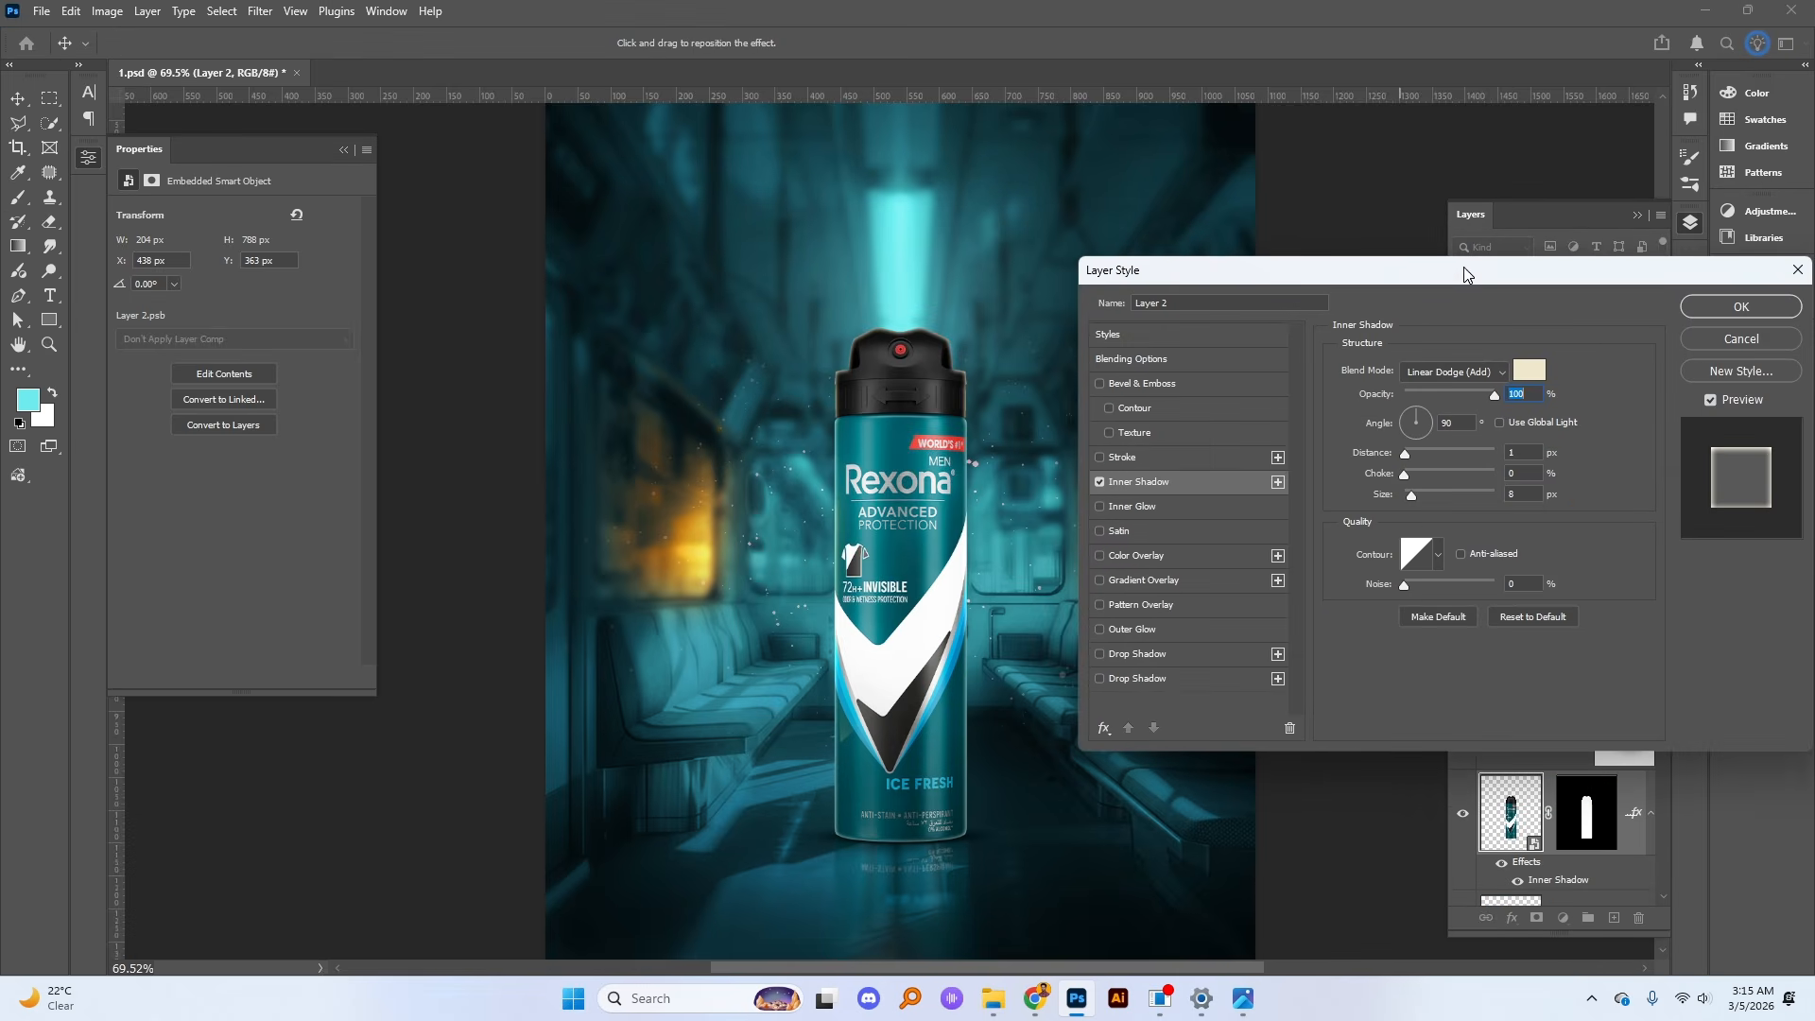
left_click(1523, 371)
left_click(689, 529)
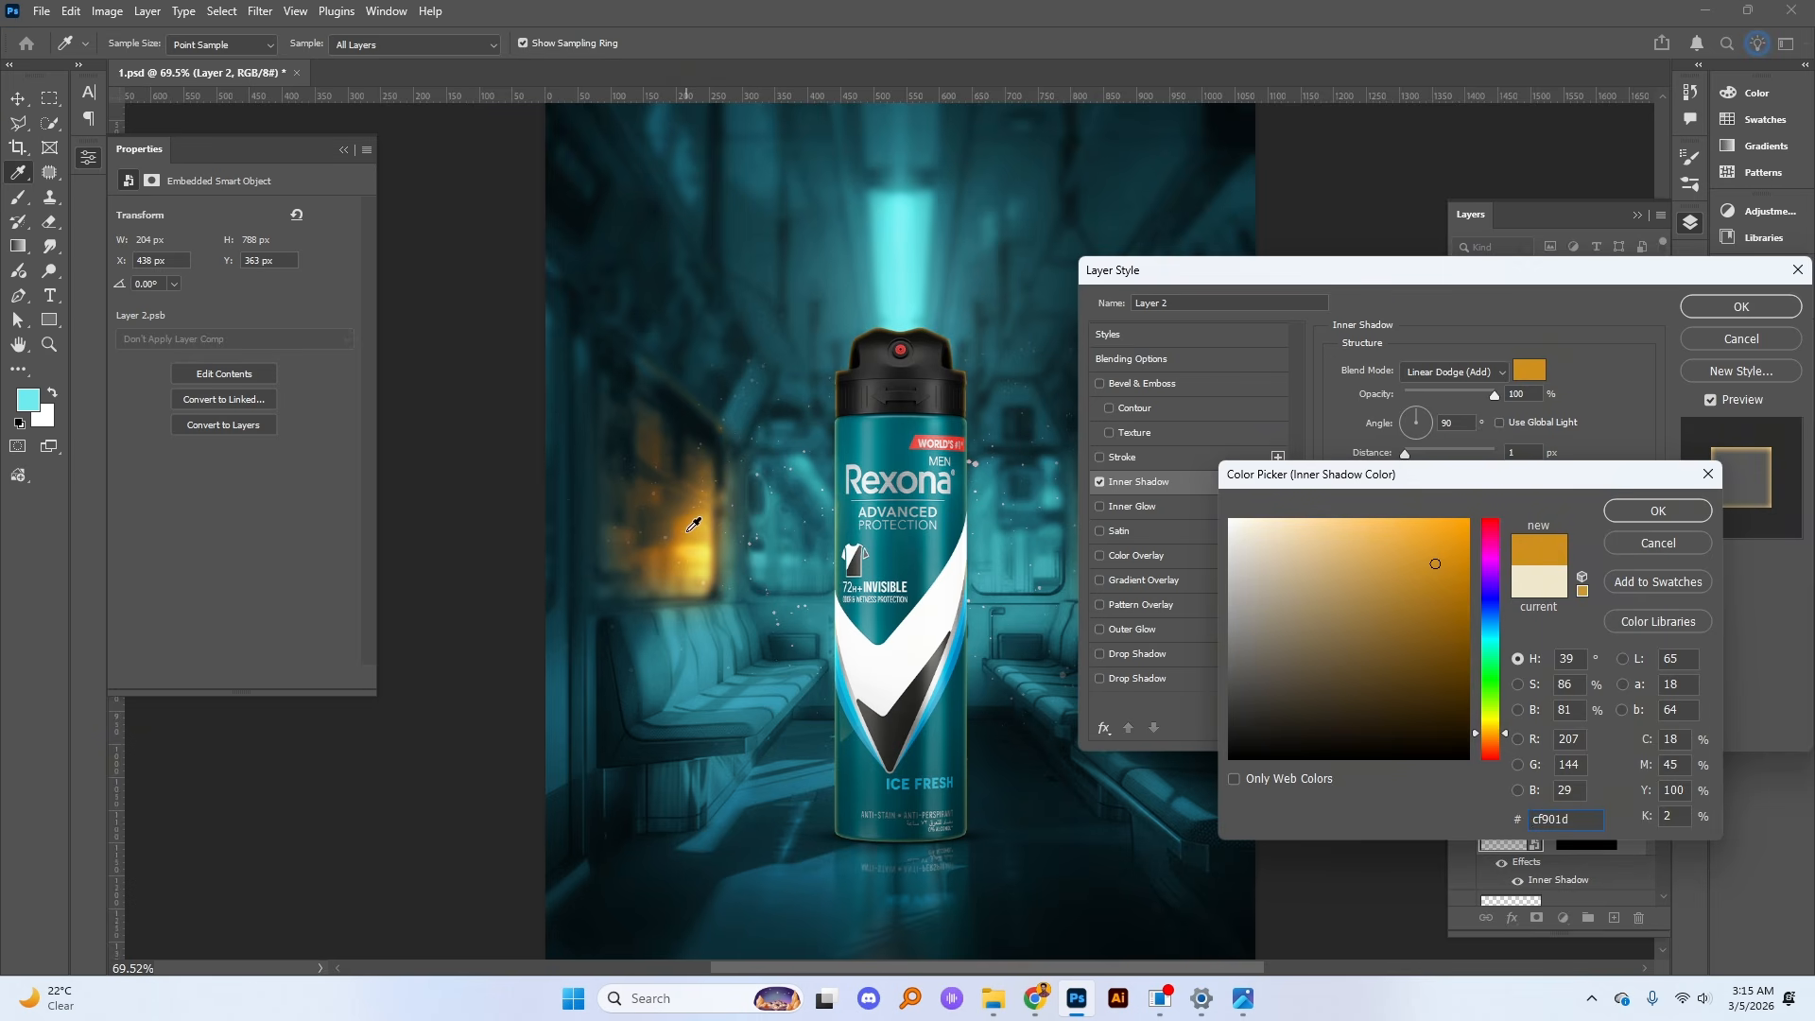
left_click(1654, 511)
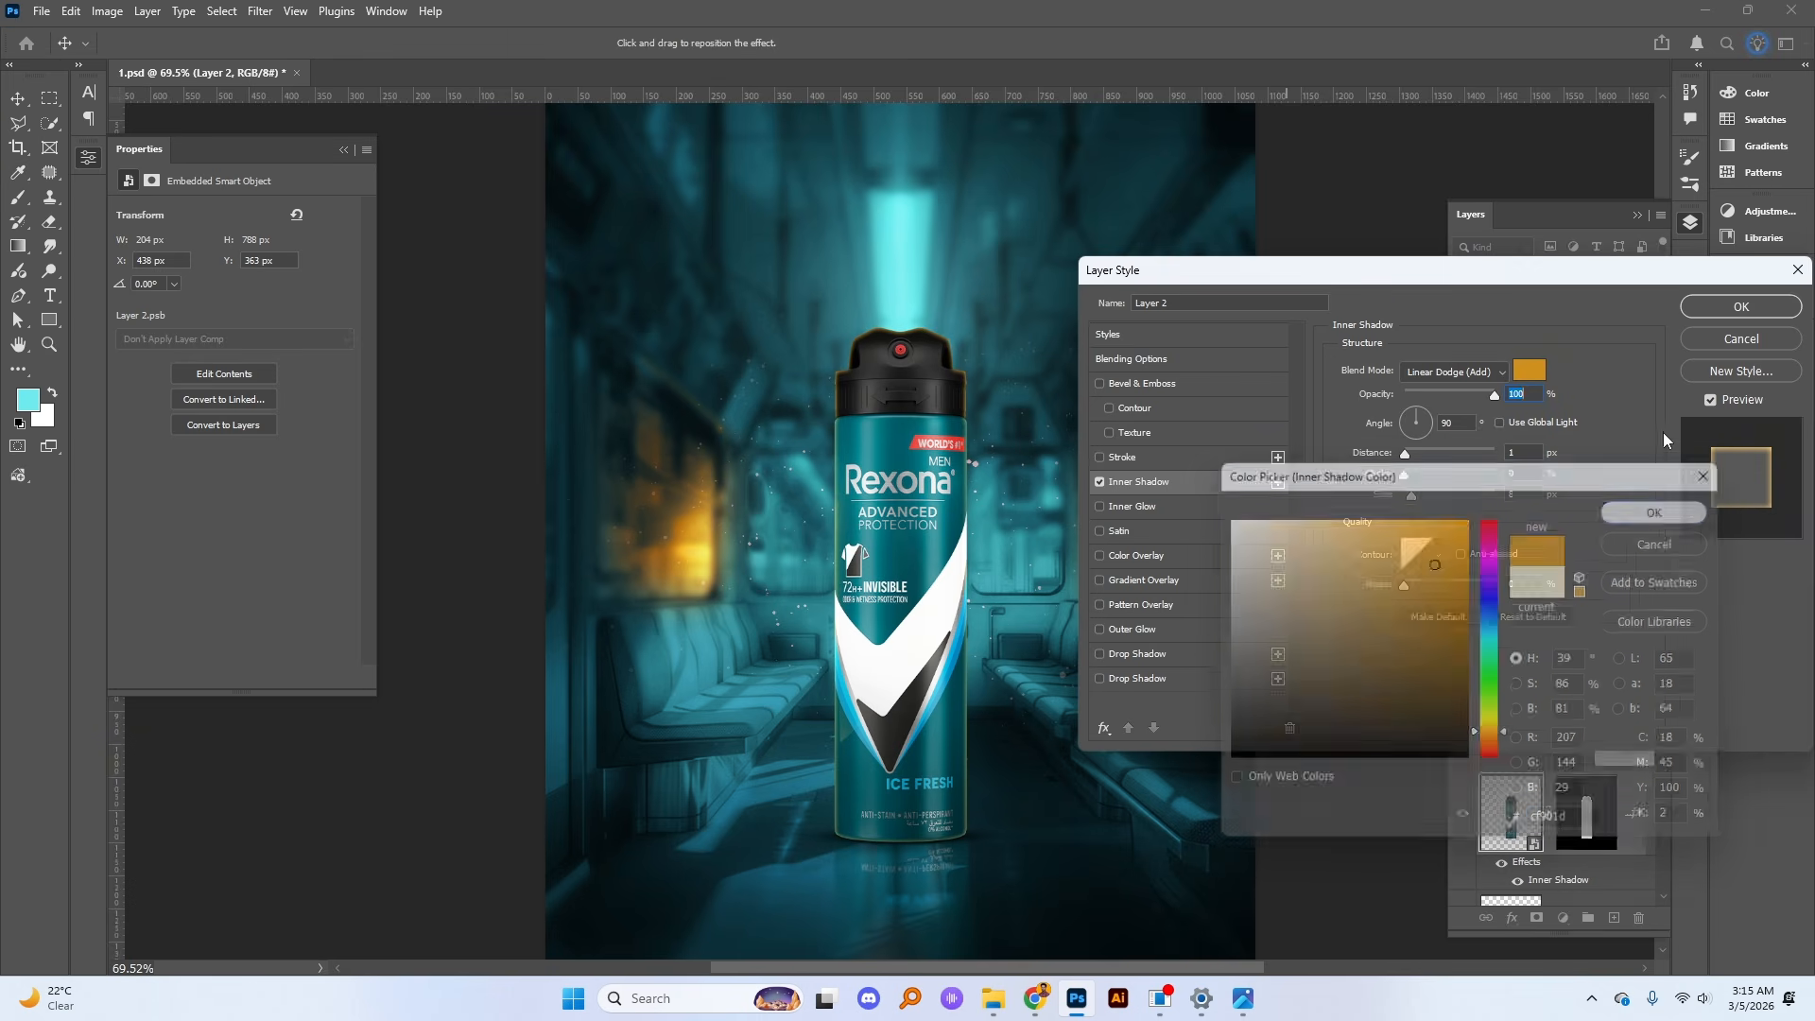
left_click(1754, 308)
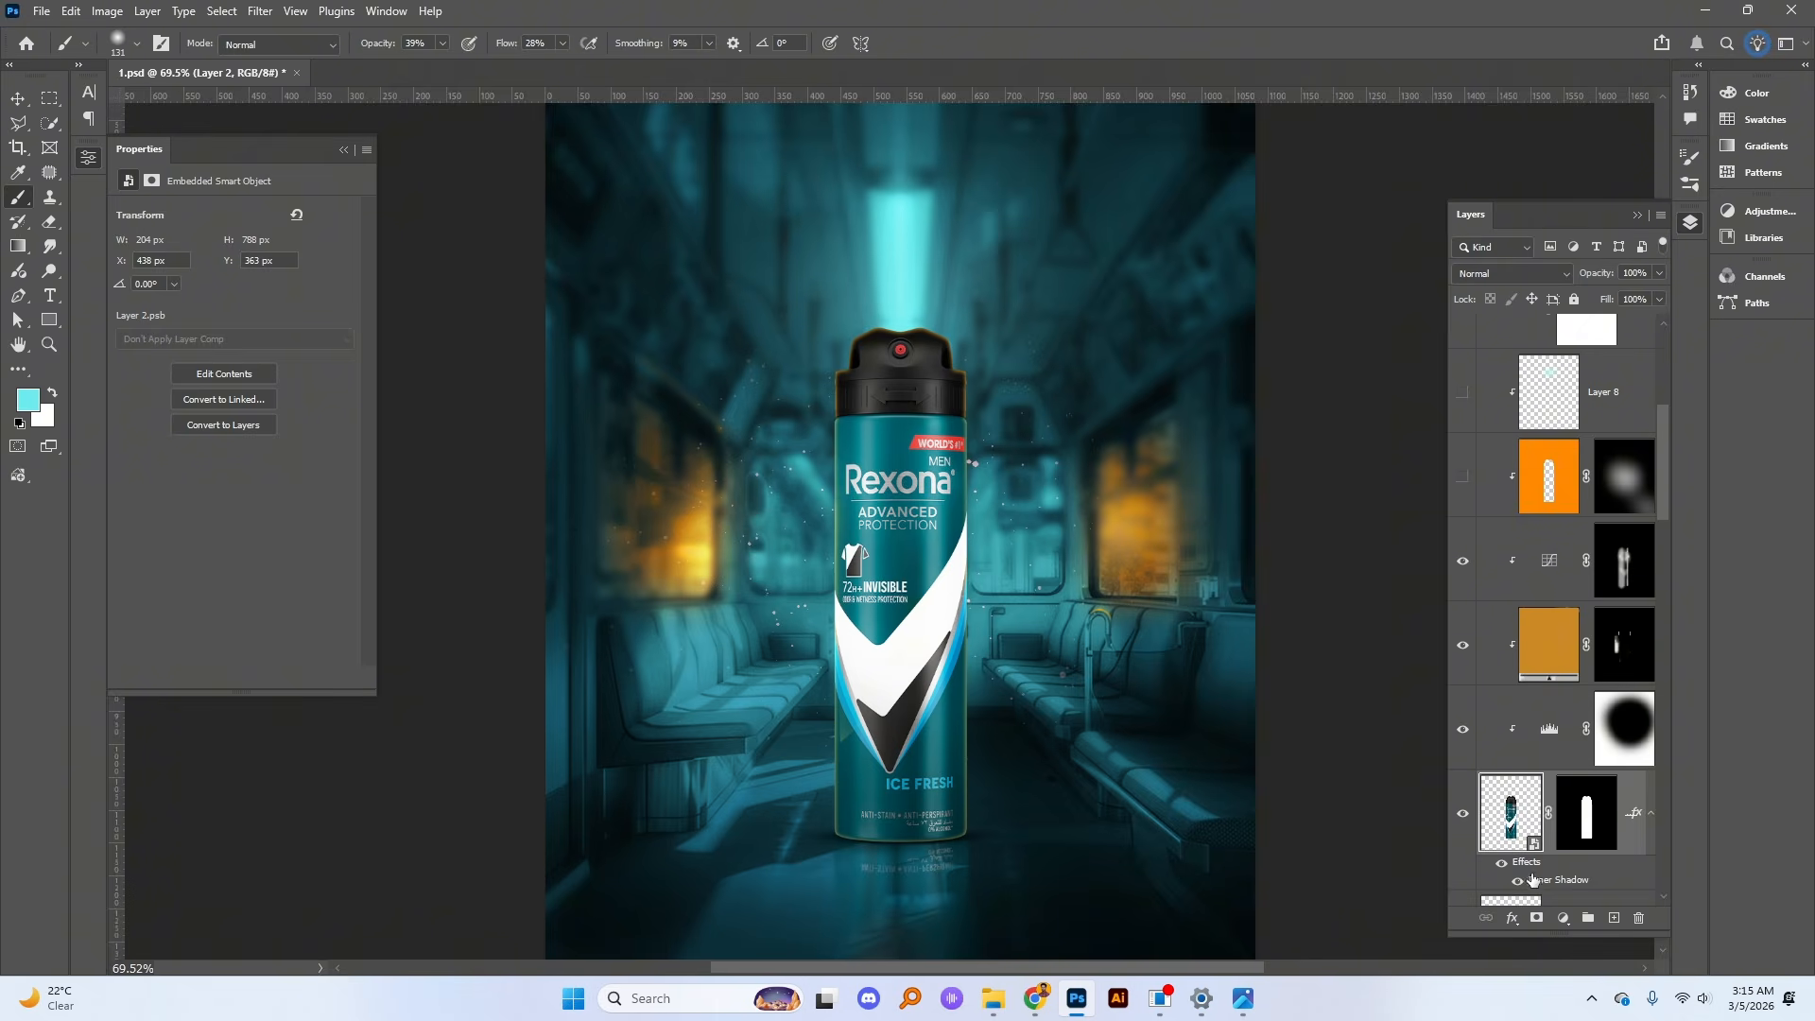
Step: Split the can's inner shadow effect into its own clipped layer and hide it with an inverted layer mask
right_click(1533, 879)
left_click(1574, 846)
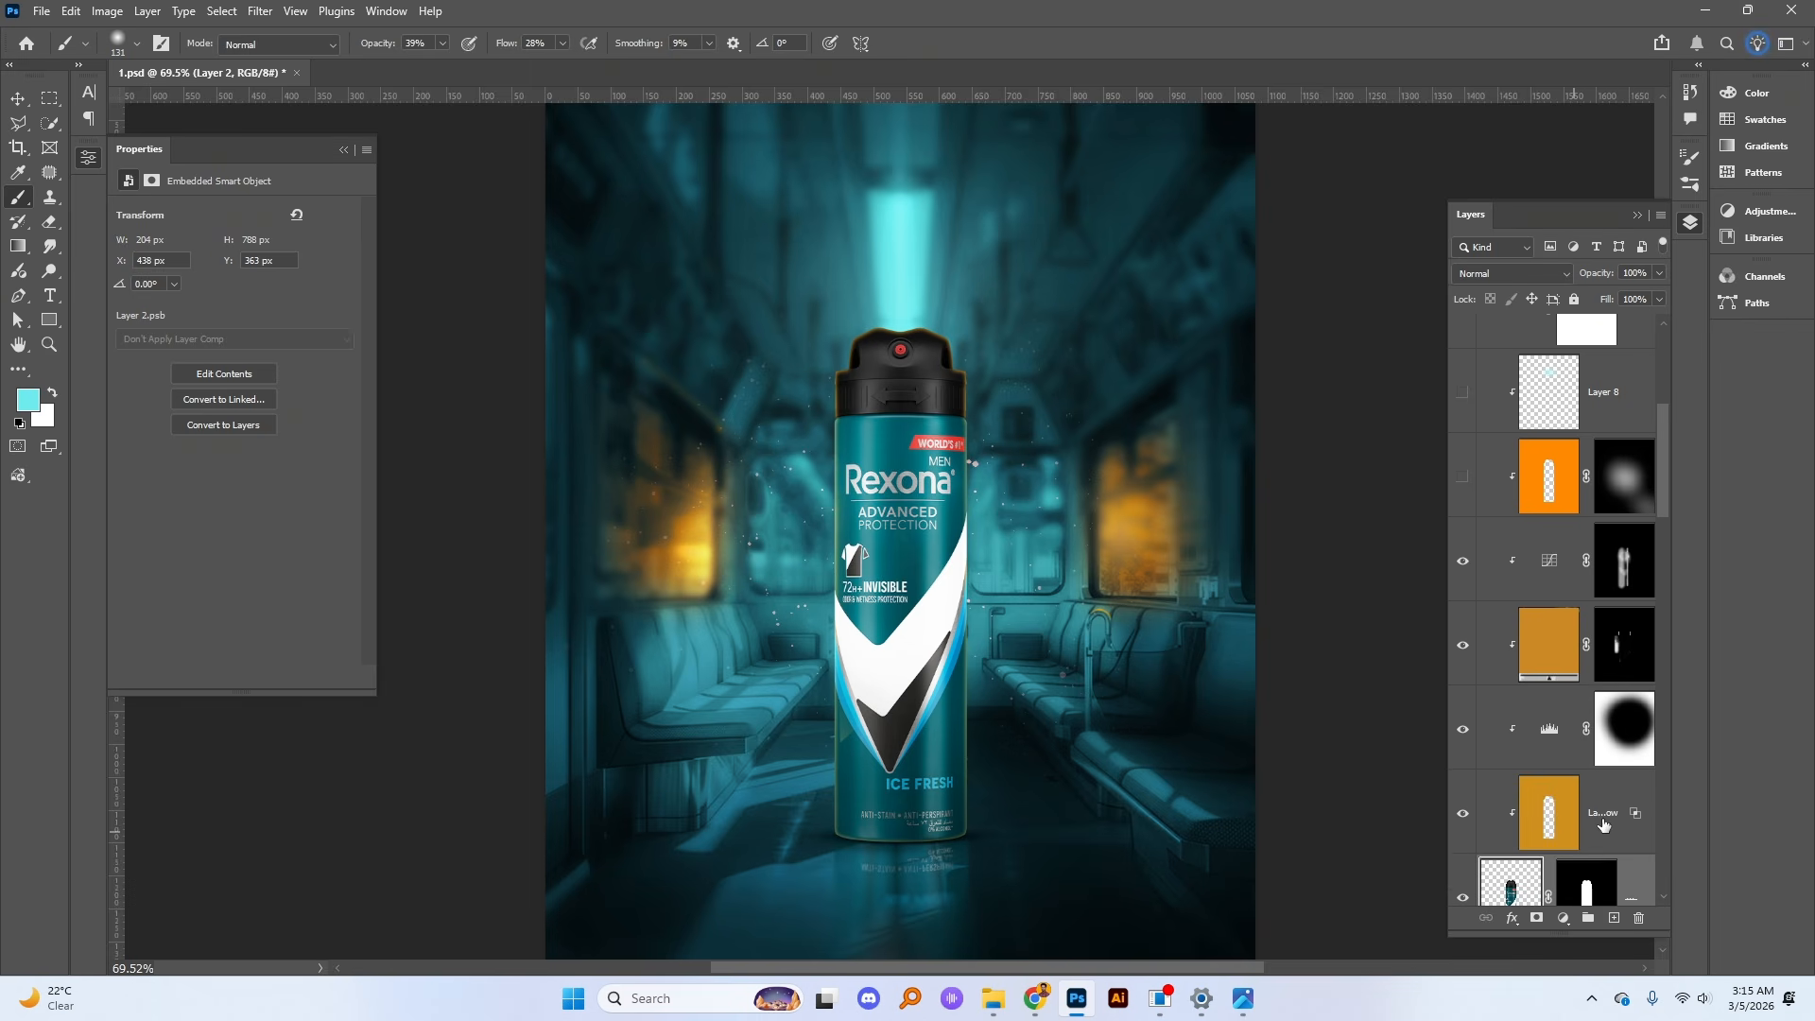
left_click(1536, 918)
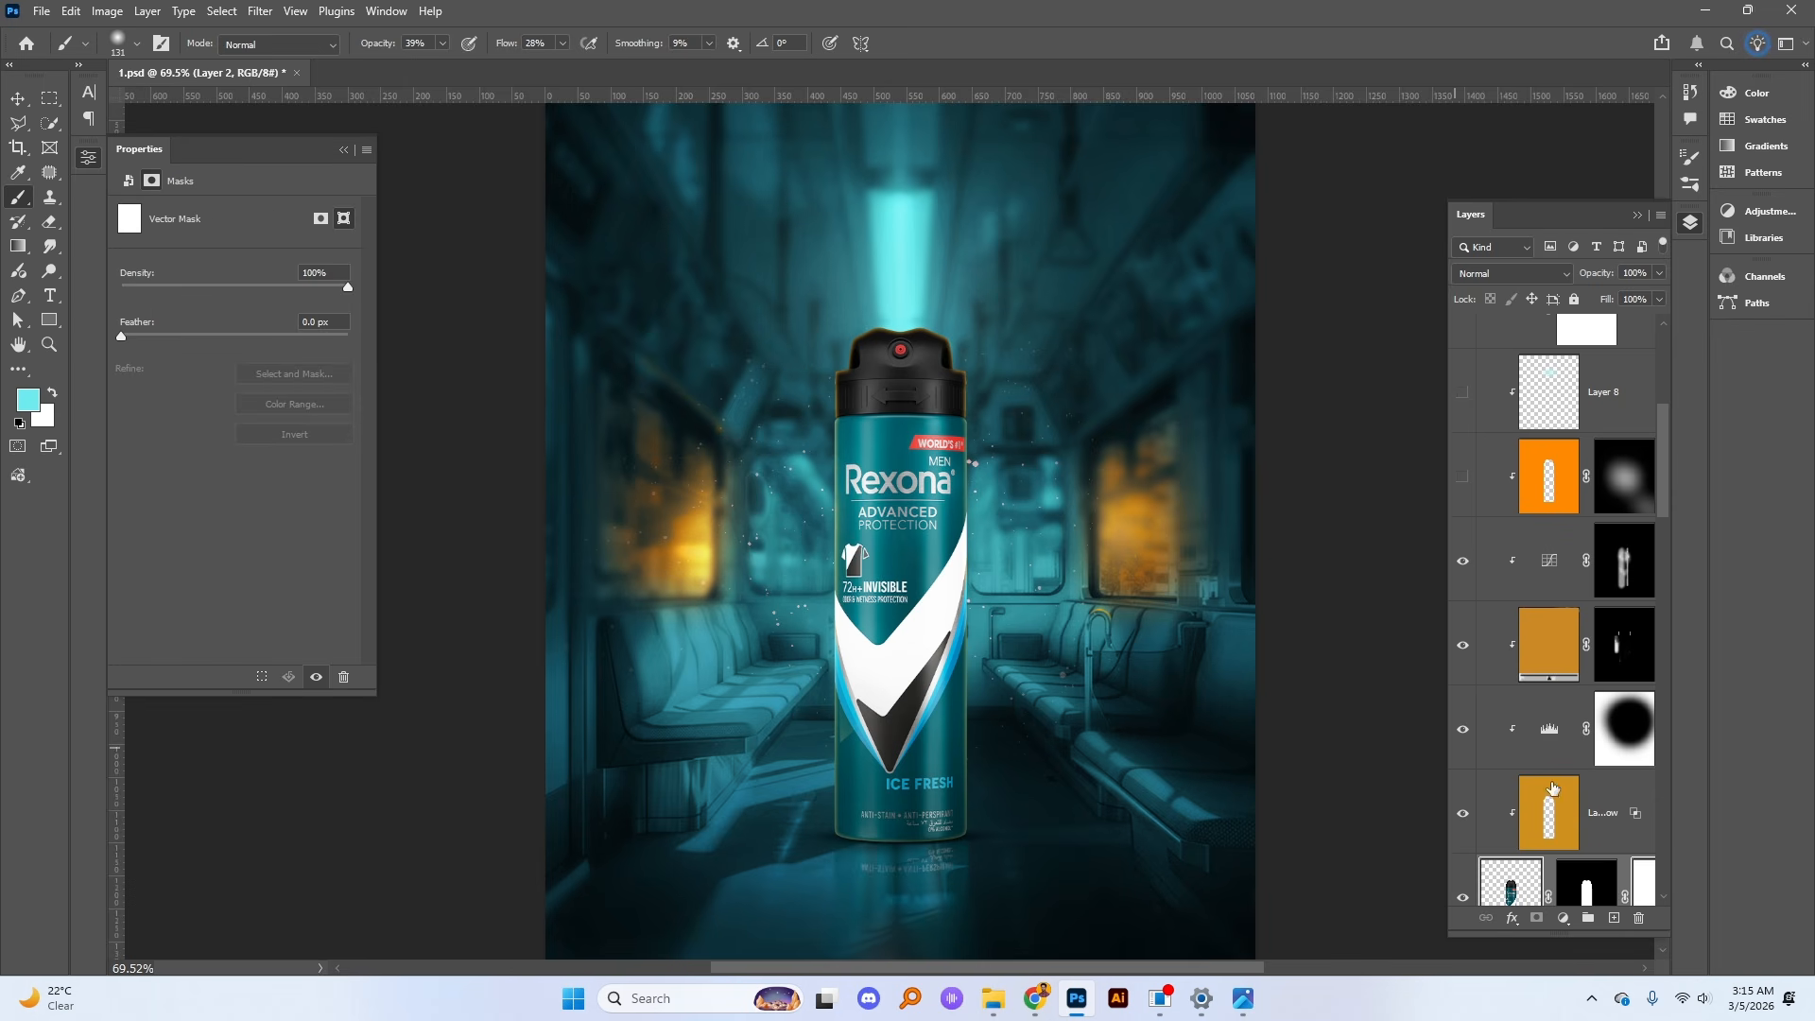
left_click_drag(1560, 867, 1554, 808)
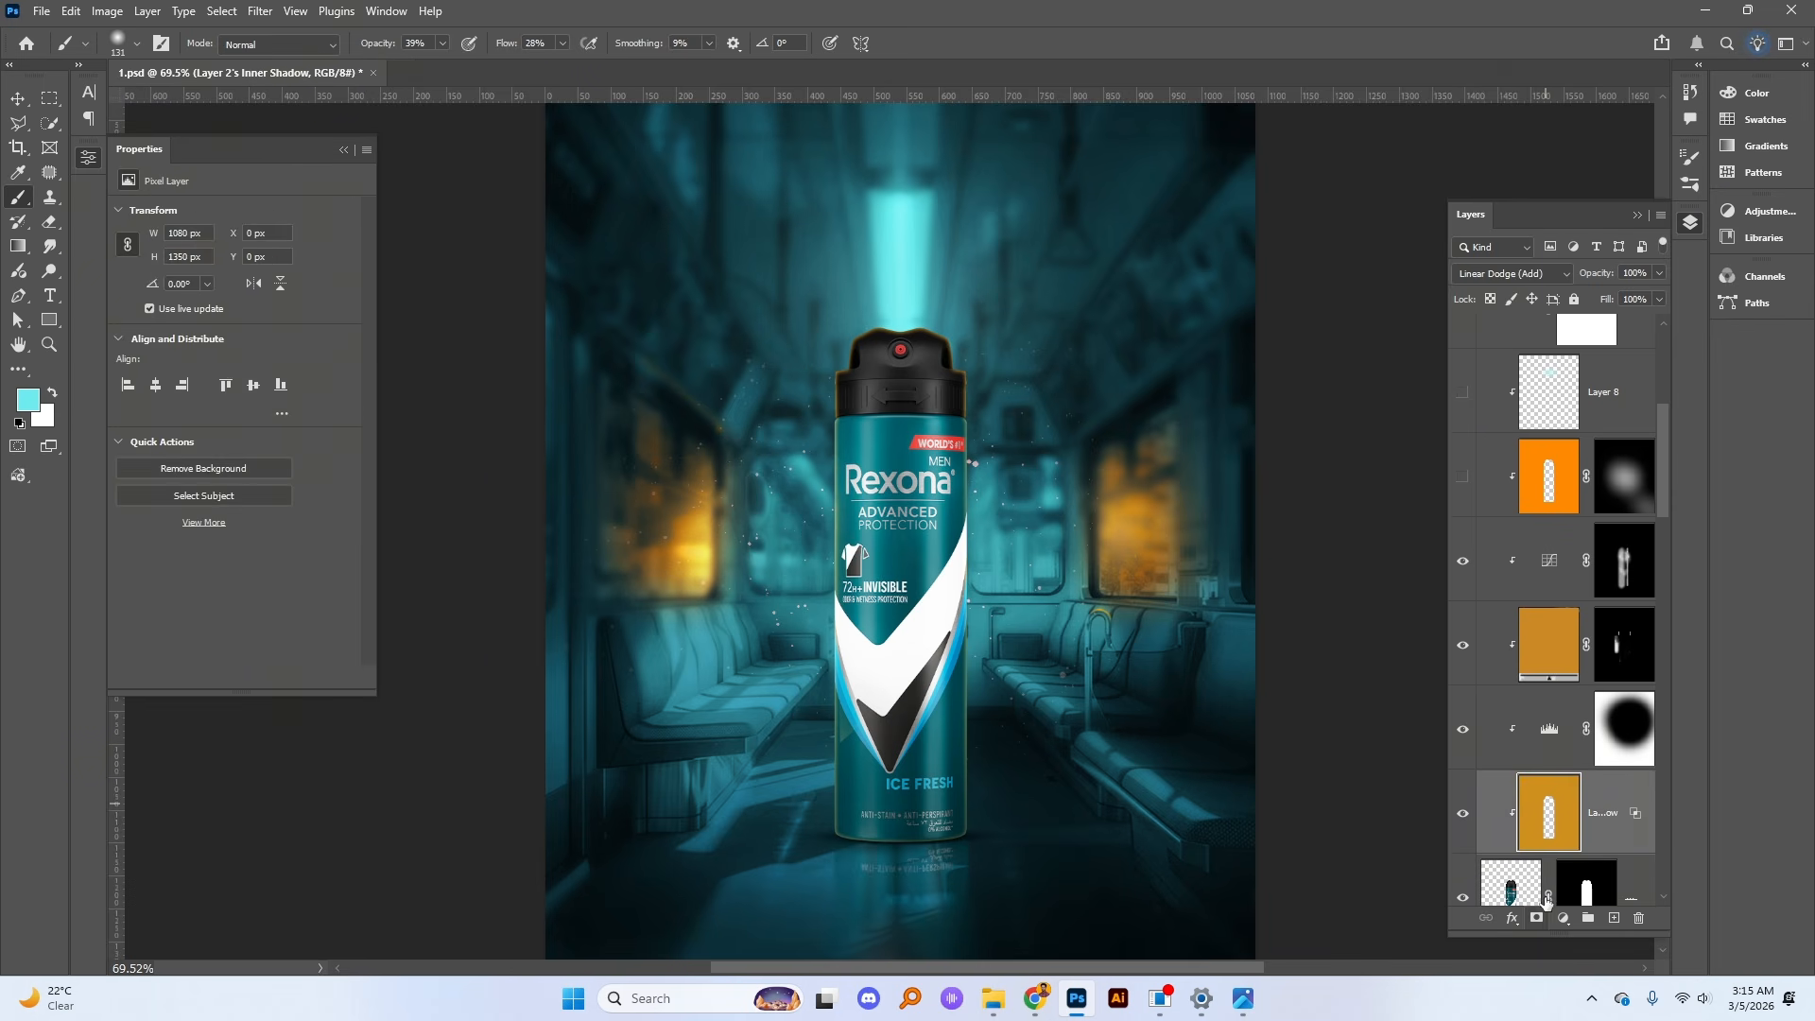
key("ctrl+i")
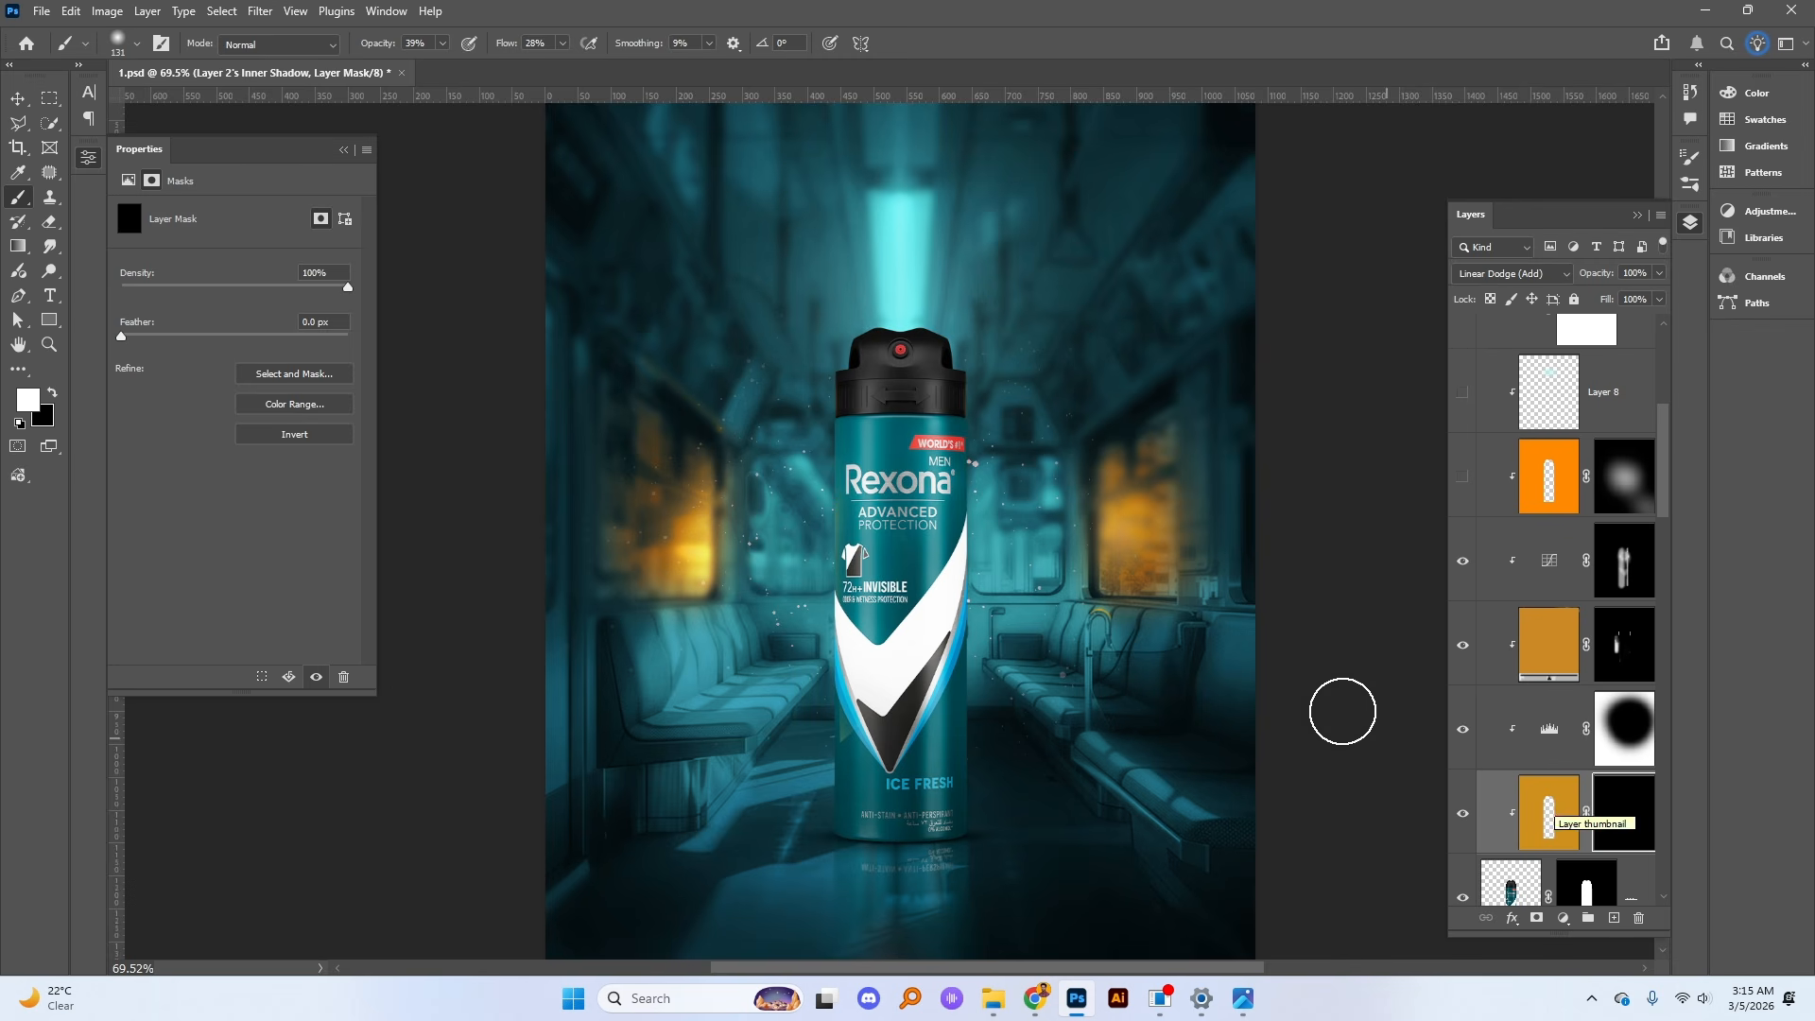
Step: Paint the orange edge light back along both sides of the can on the mask, and delete the separated inner shadow layer
mouse_move(963, 466)
left_mouse_down()
mouse_move(962, 581)
mouse_move(947, 550)
left_mouse_up()
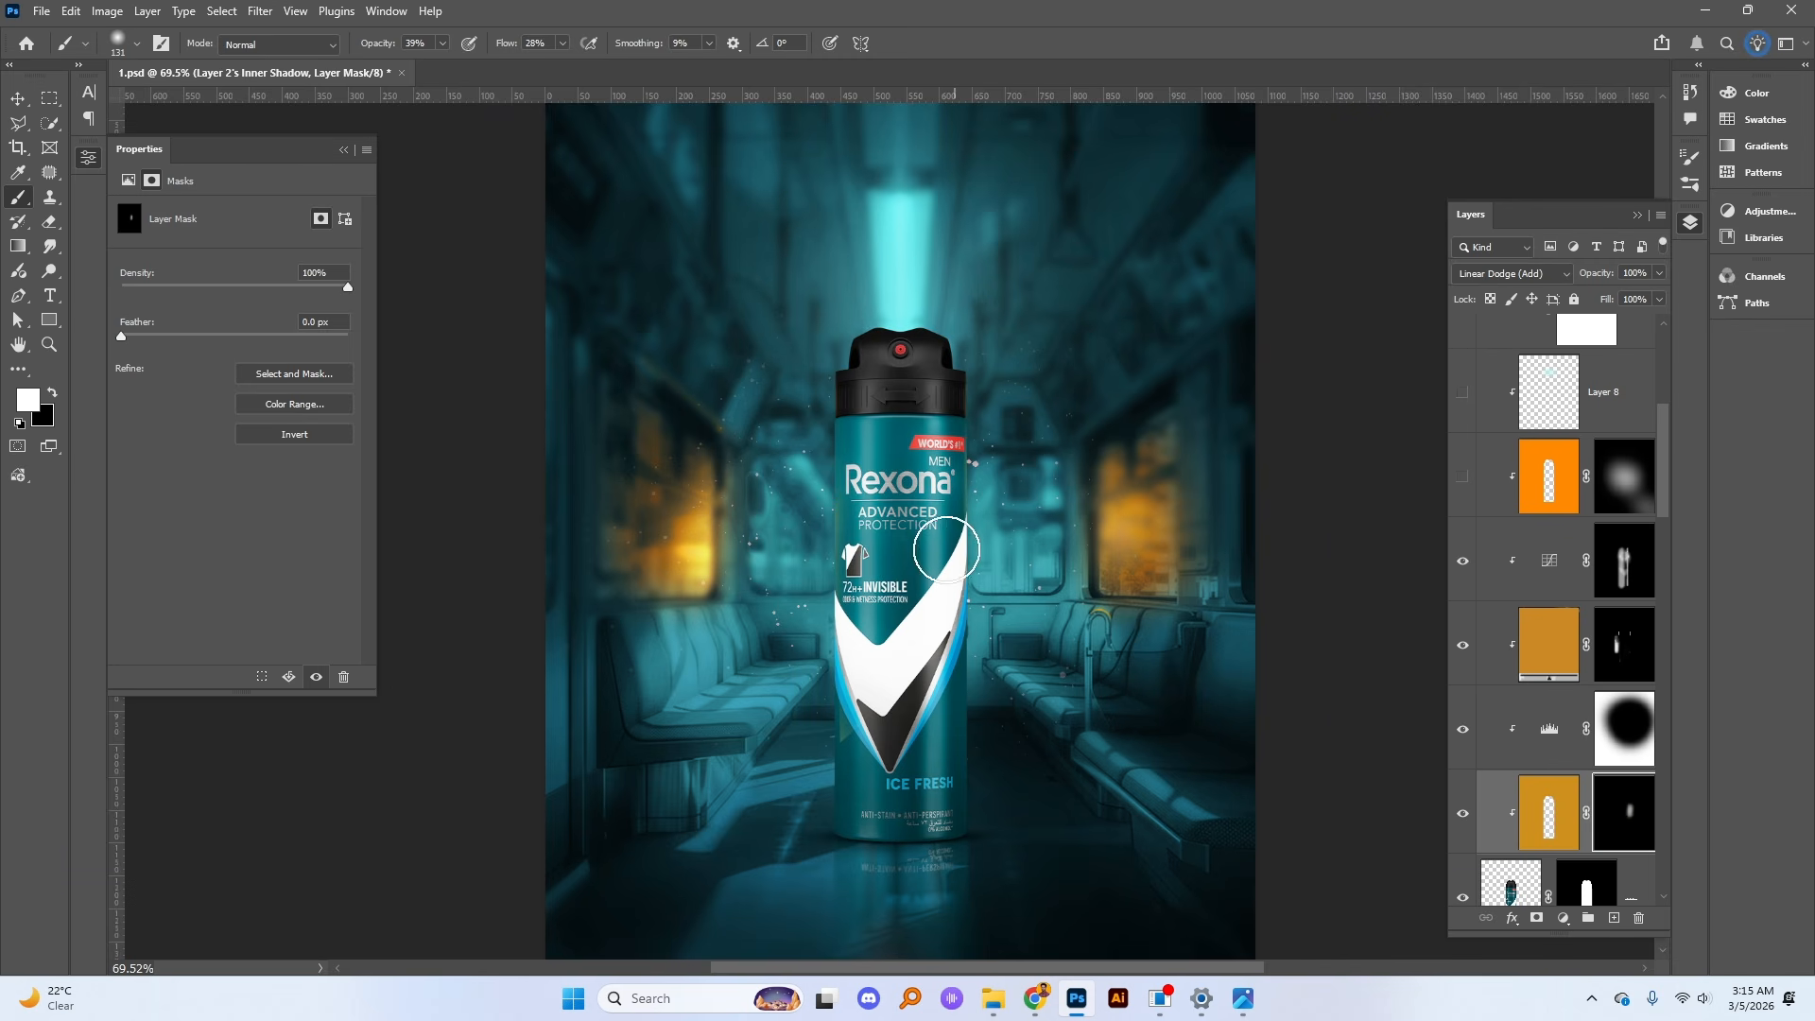
left_click_drag(825, 426, 822, 622)
left_click_drag(1497, 811, 1639, 917)
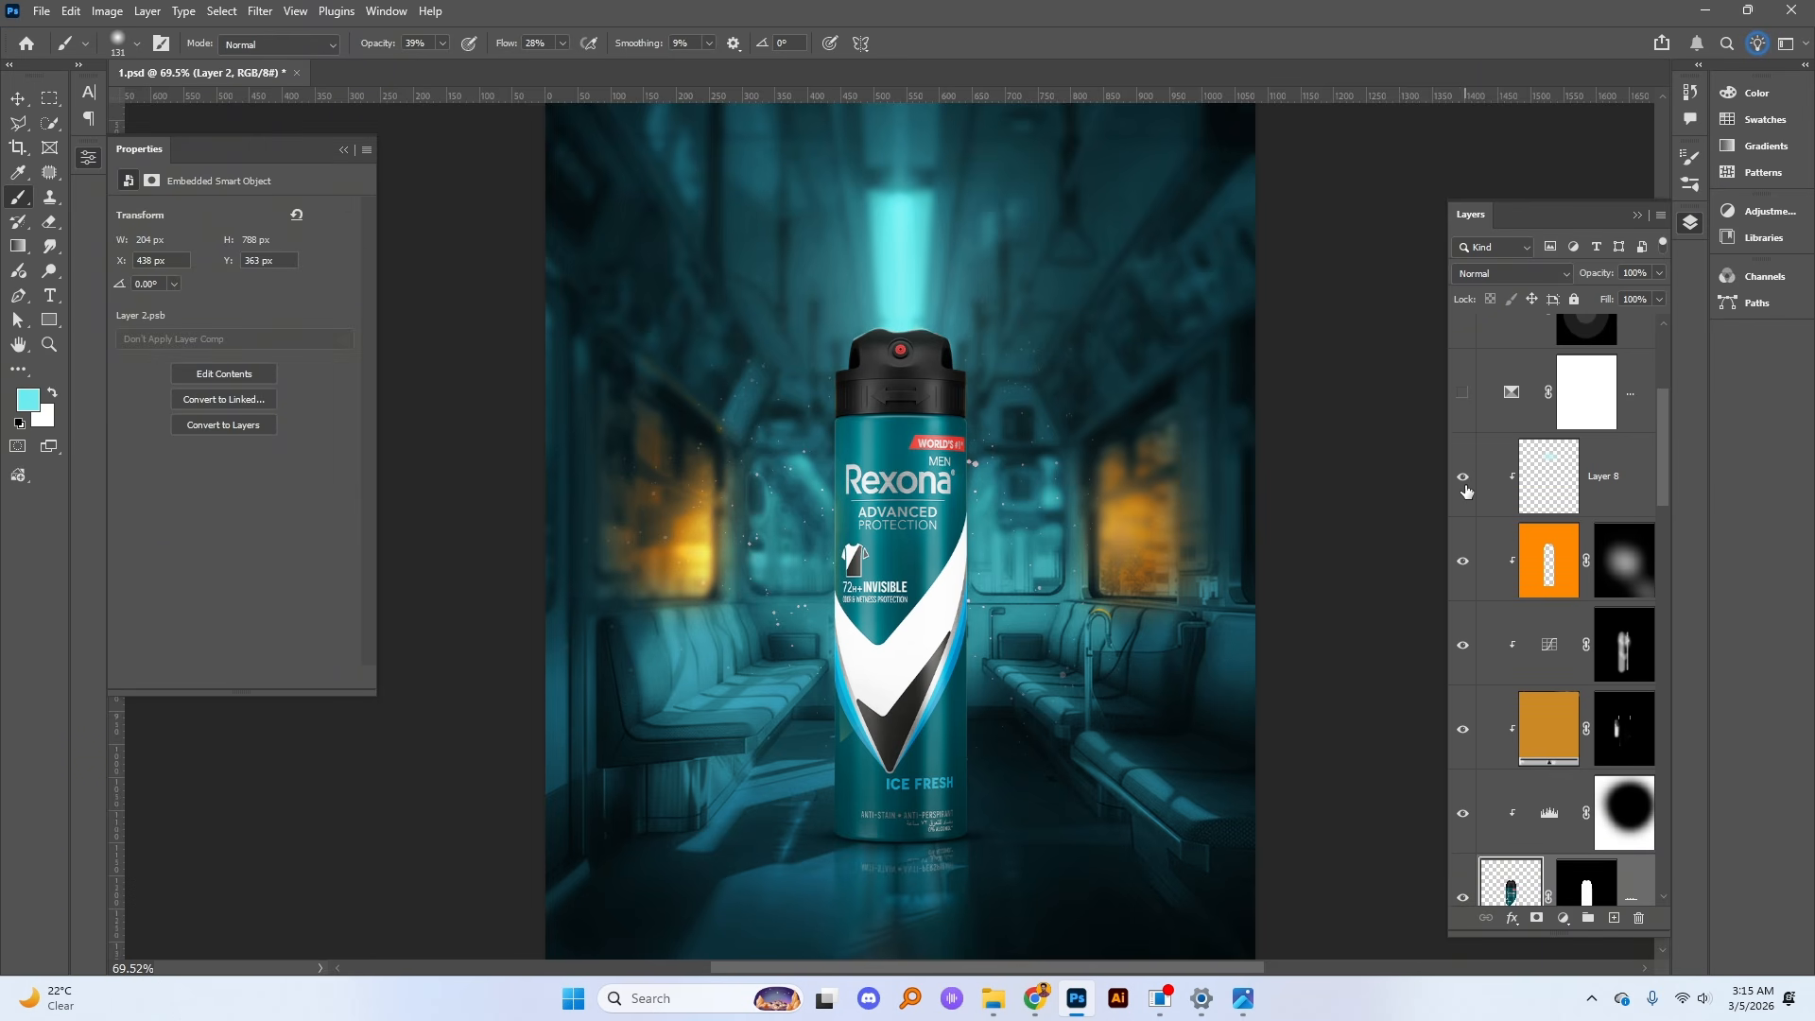
Step: Select the clipped Layer 8 and examine its cyan rim light along the top edge of the can's cap
scroll(856, 323, "up", 5)
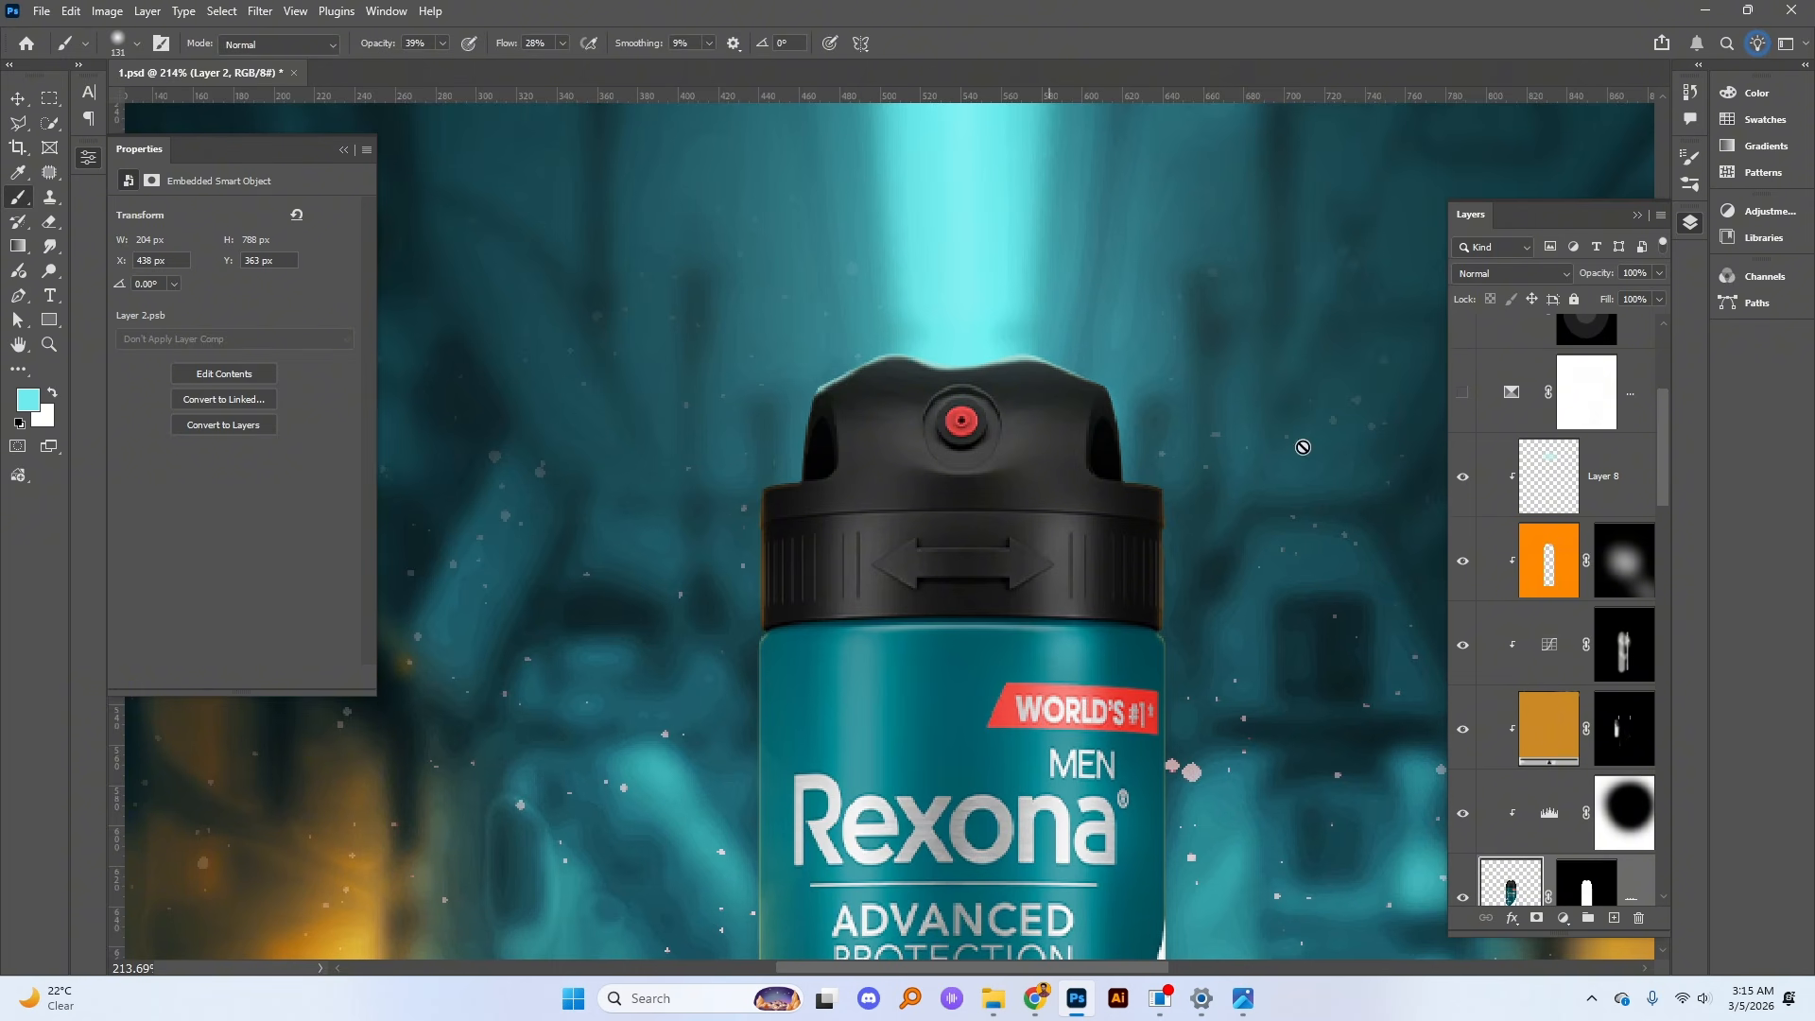
left_click(1540, 501)
scroll(1044, 340, "up", 2)
left_click_drag(1006, 271, 907, 288)
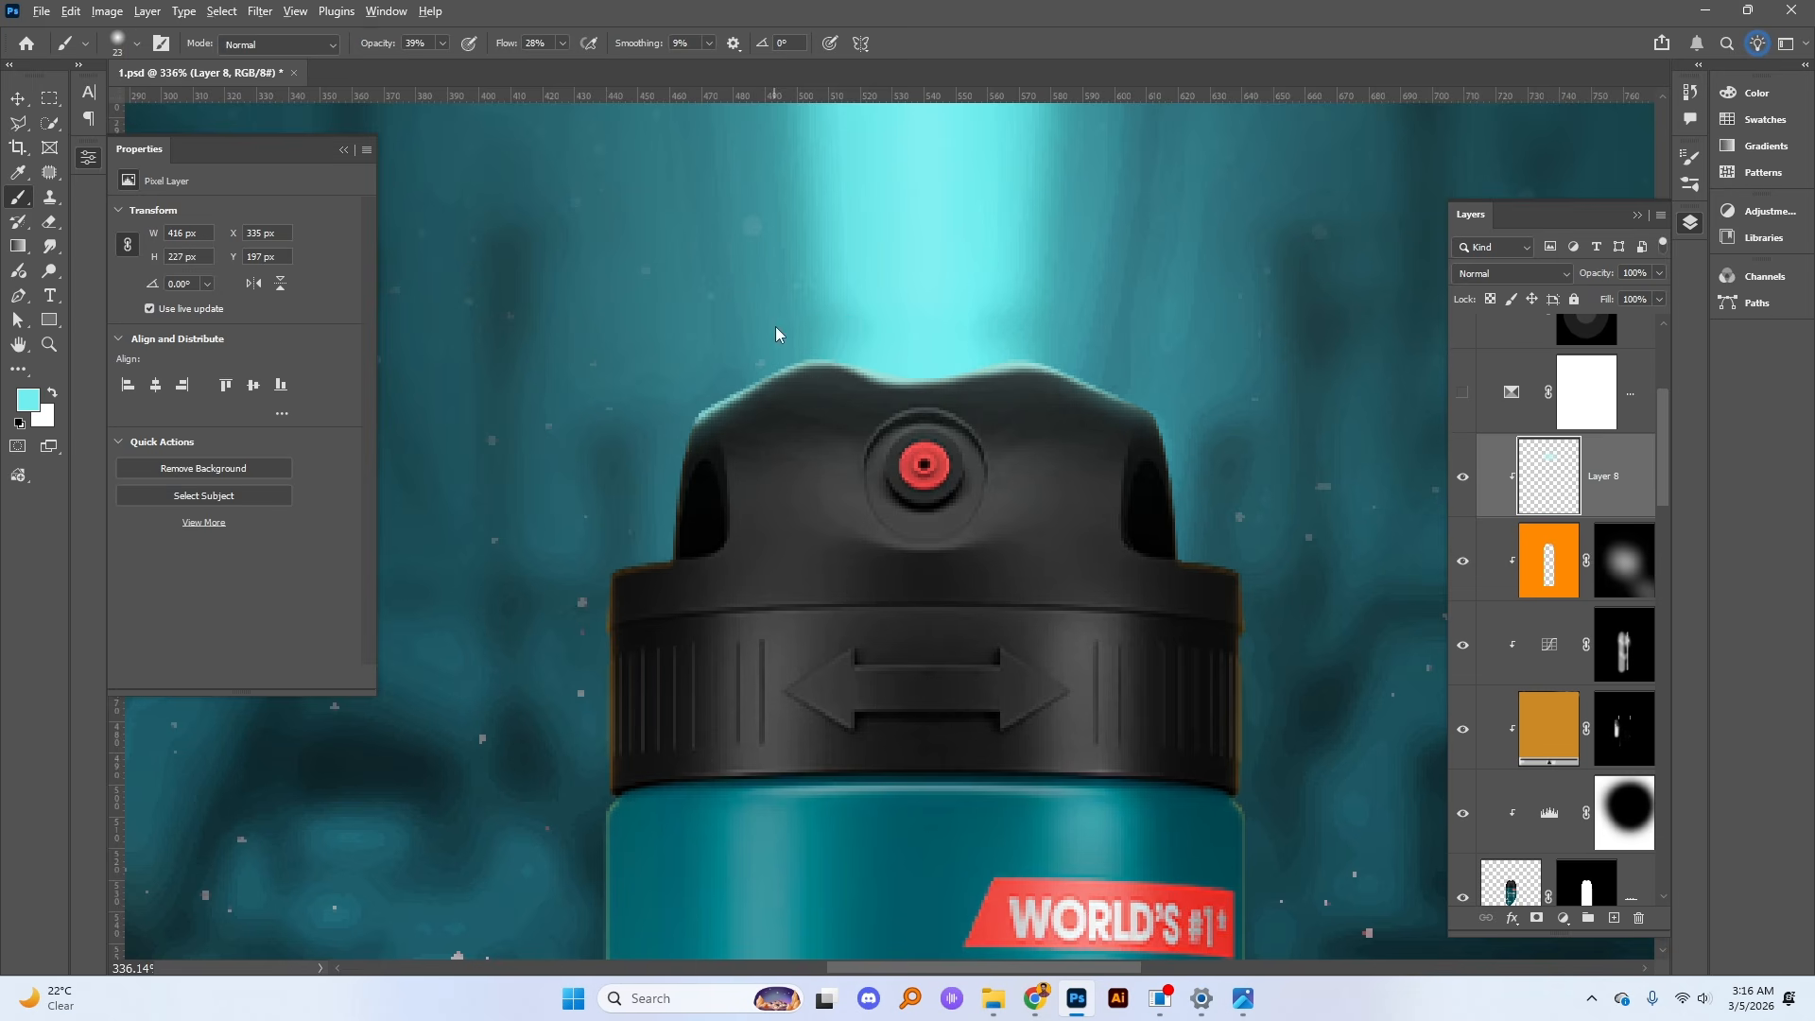
left_click_drag(842, 345, 790, 303)
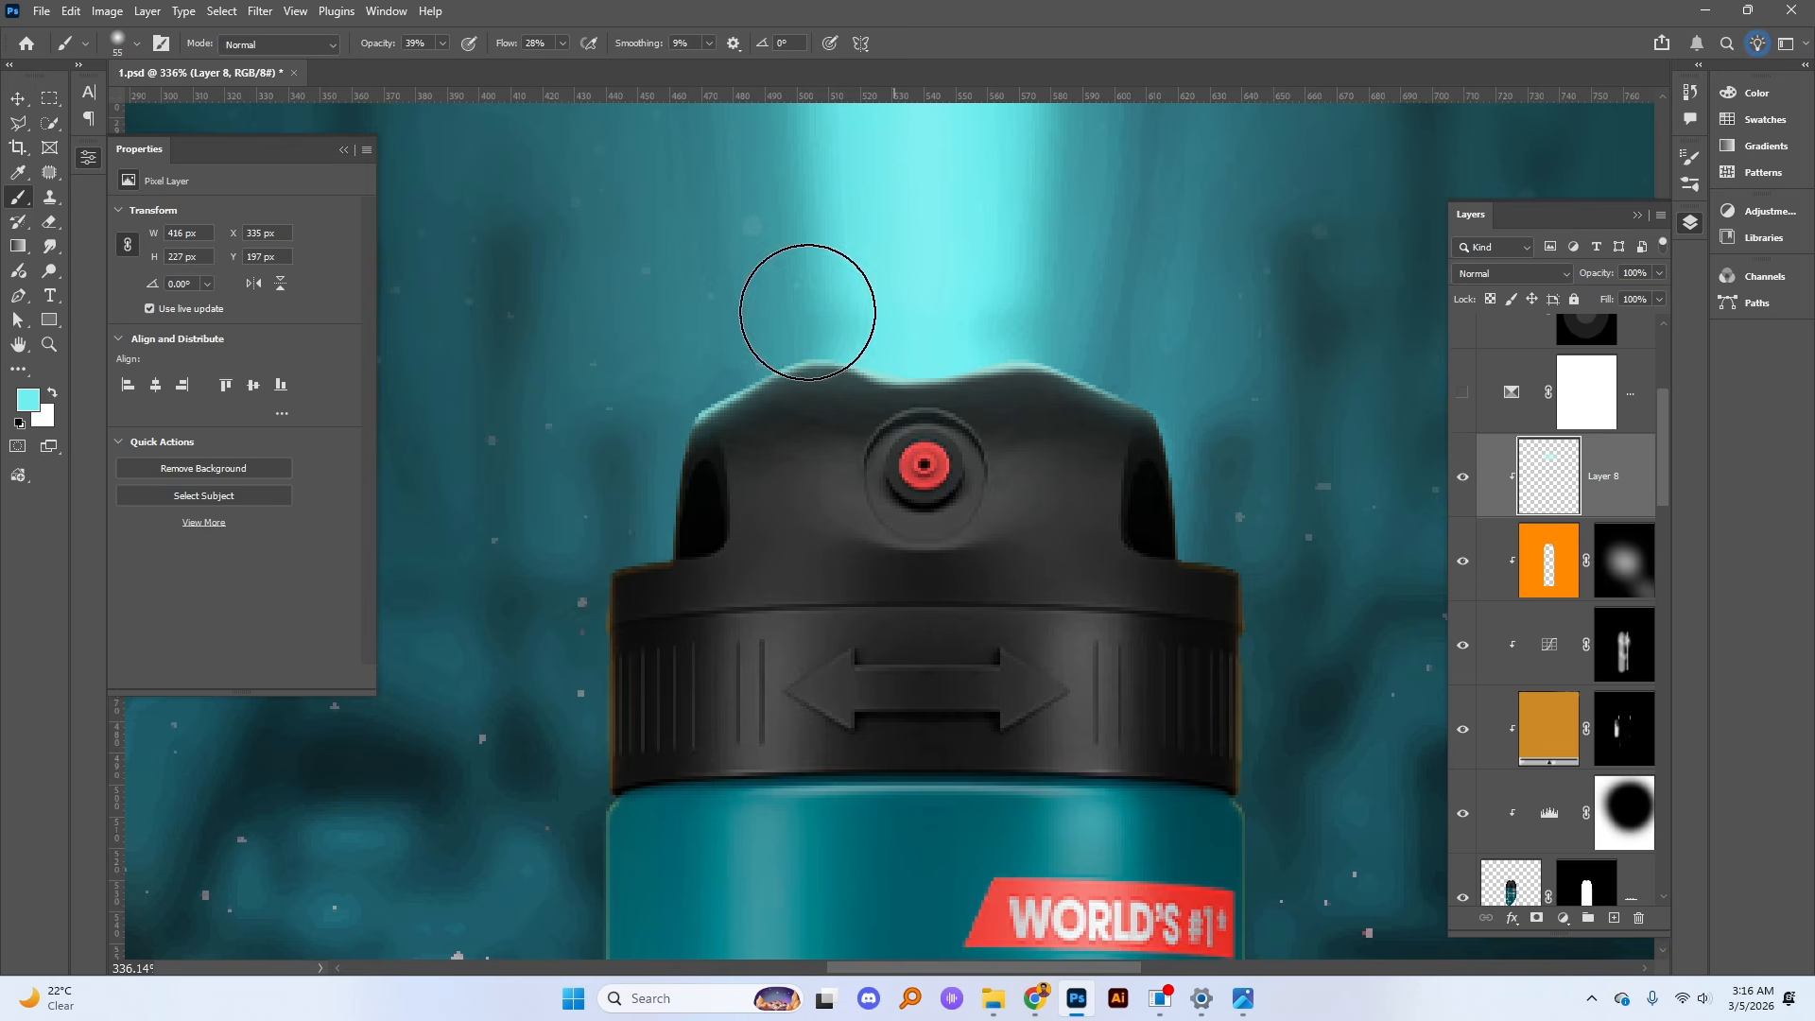
key("z")
left_click_drag(915, 393, 798, 400)
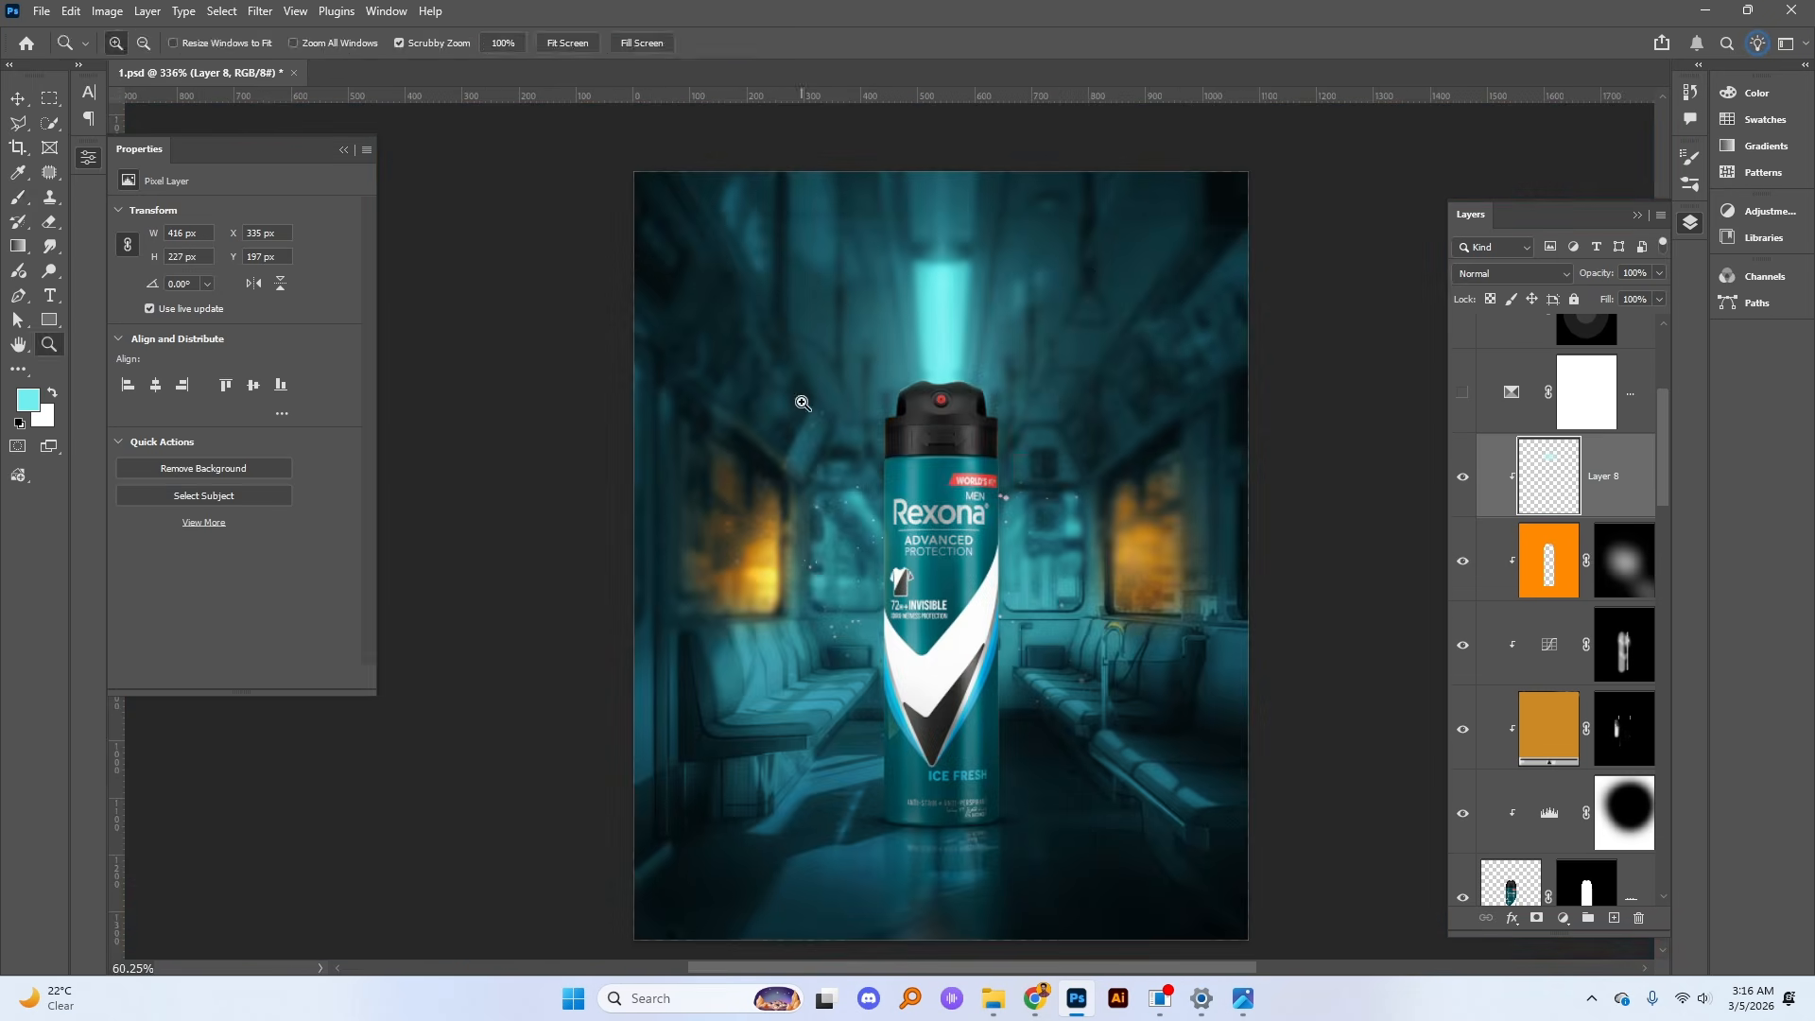
key("b")
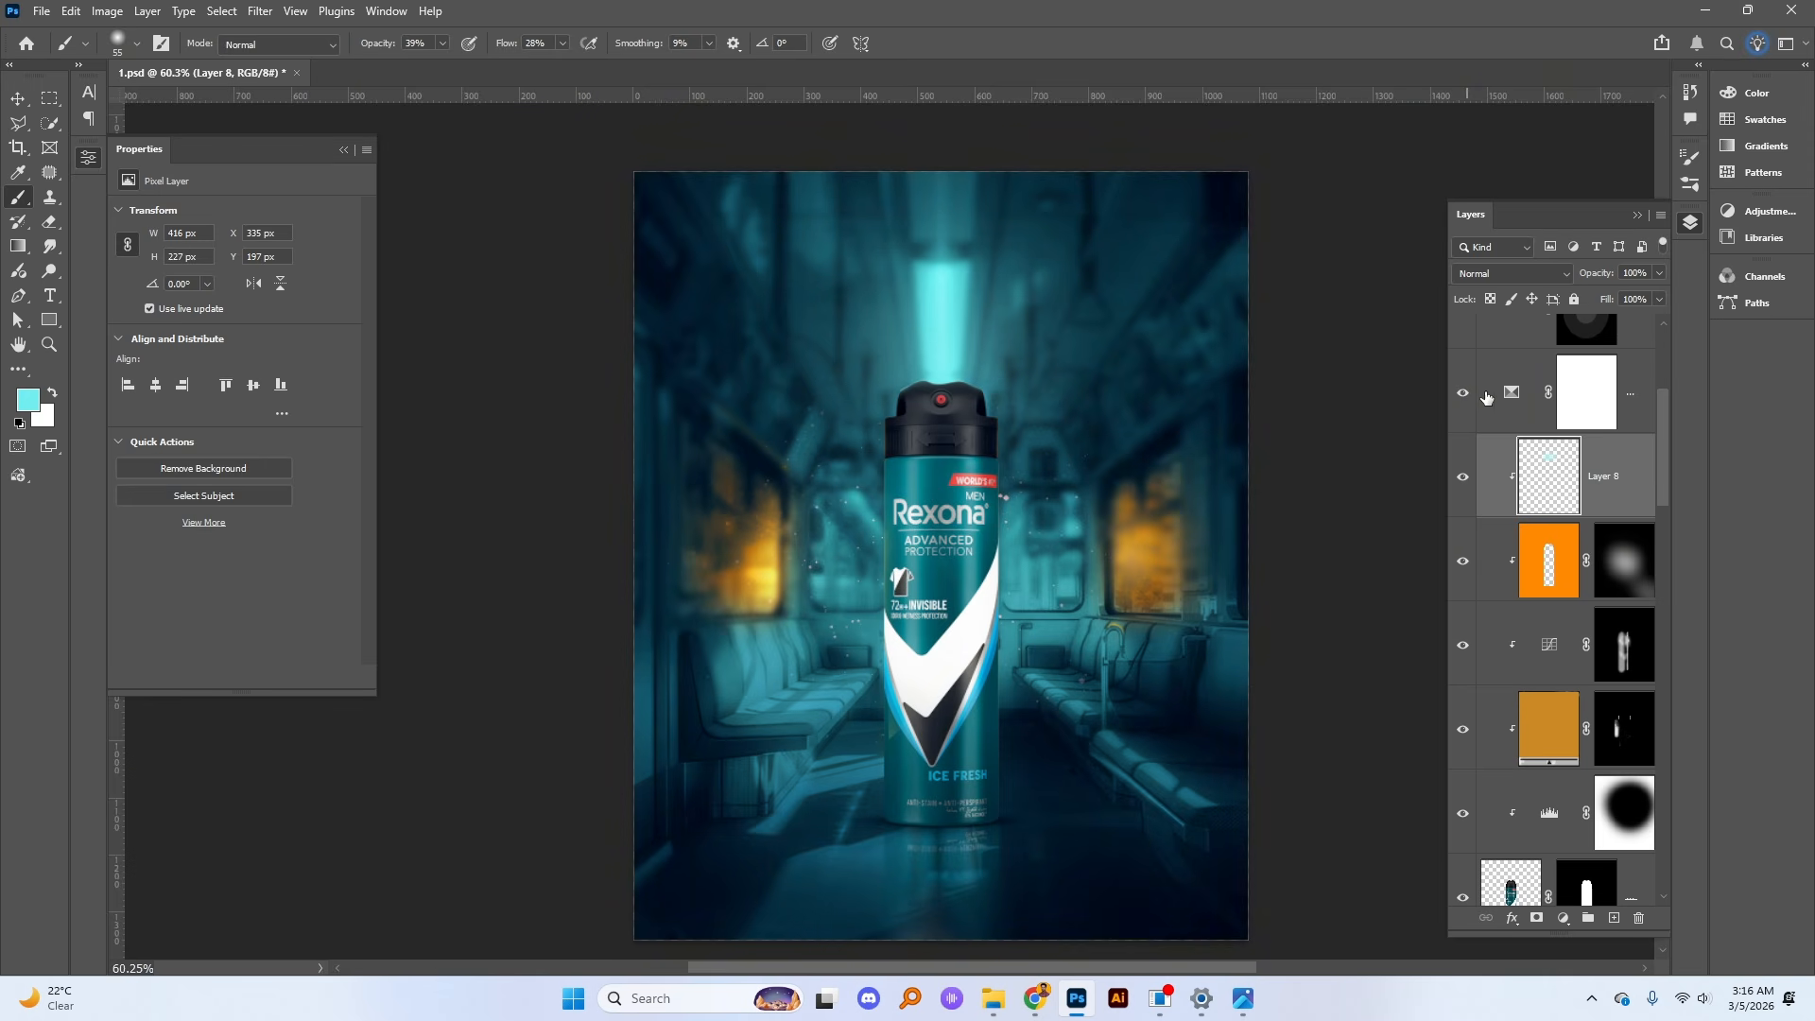
Step: Show the two Selective Color adjustments and the masked Curves adjustment between them above Layer 8, opening each one's settings
left_click(1505, 395)
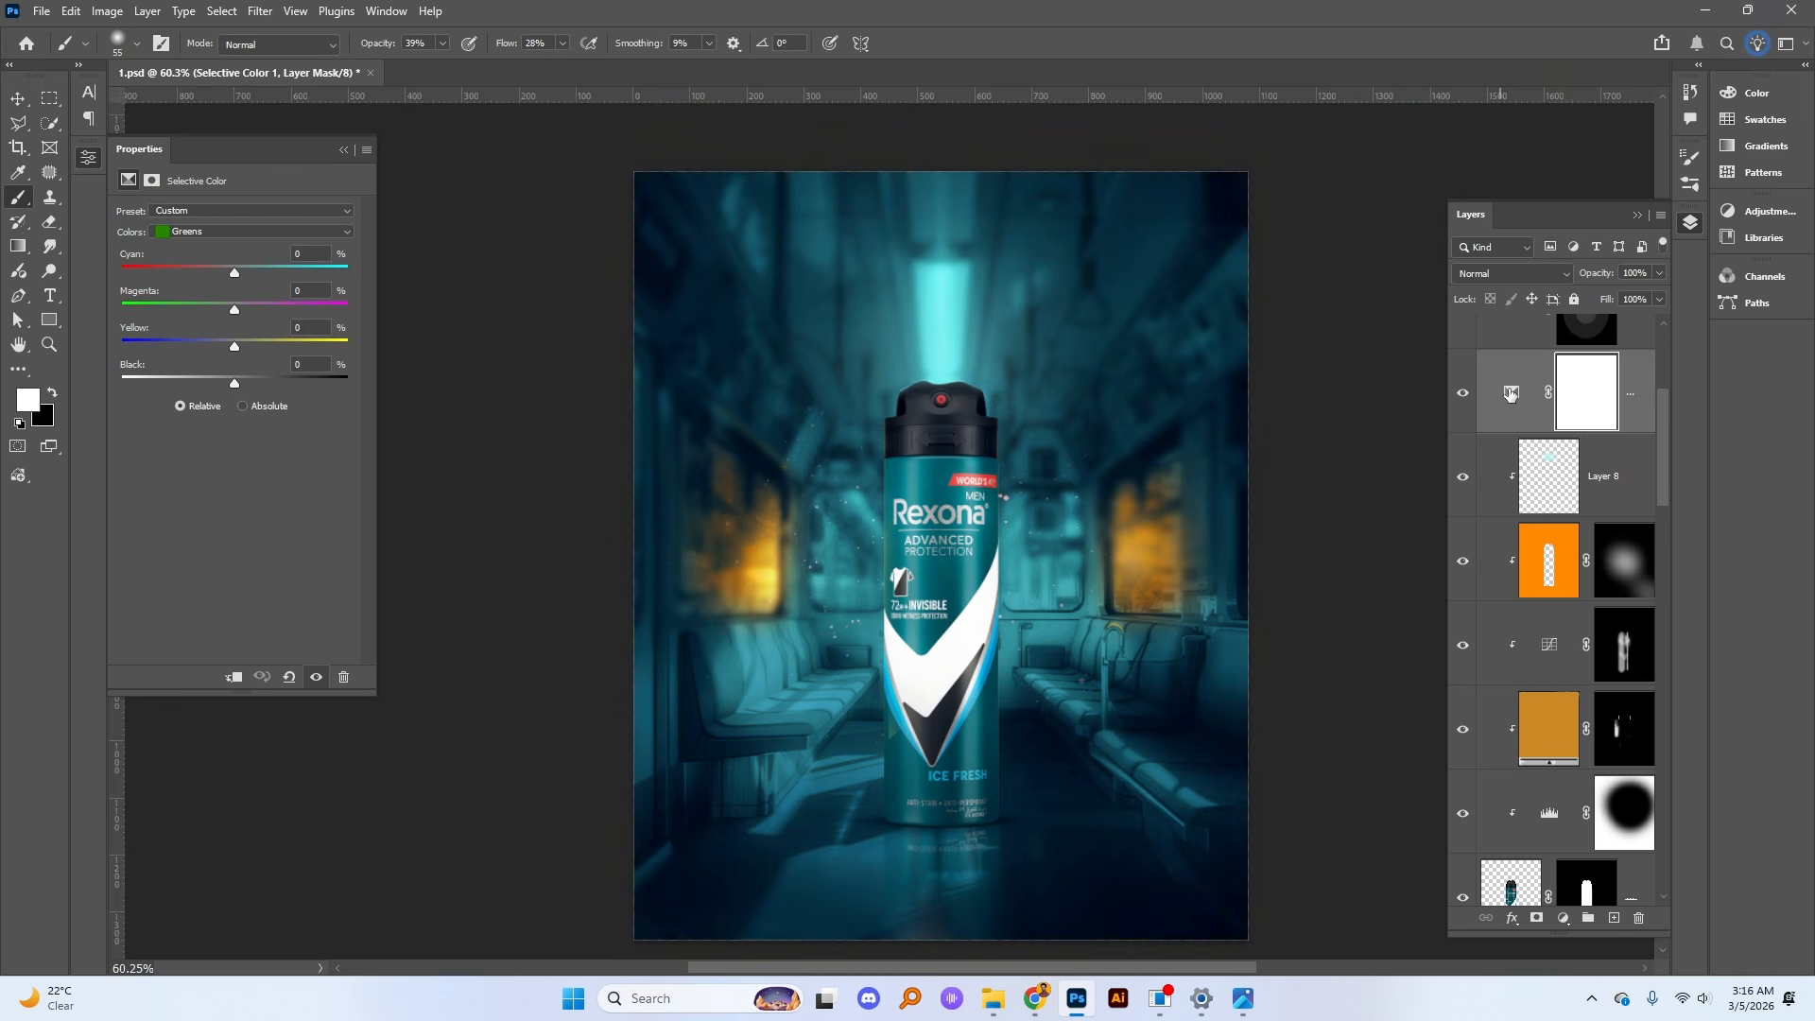
scroll(1496, 446, "up", 2)
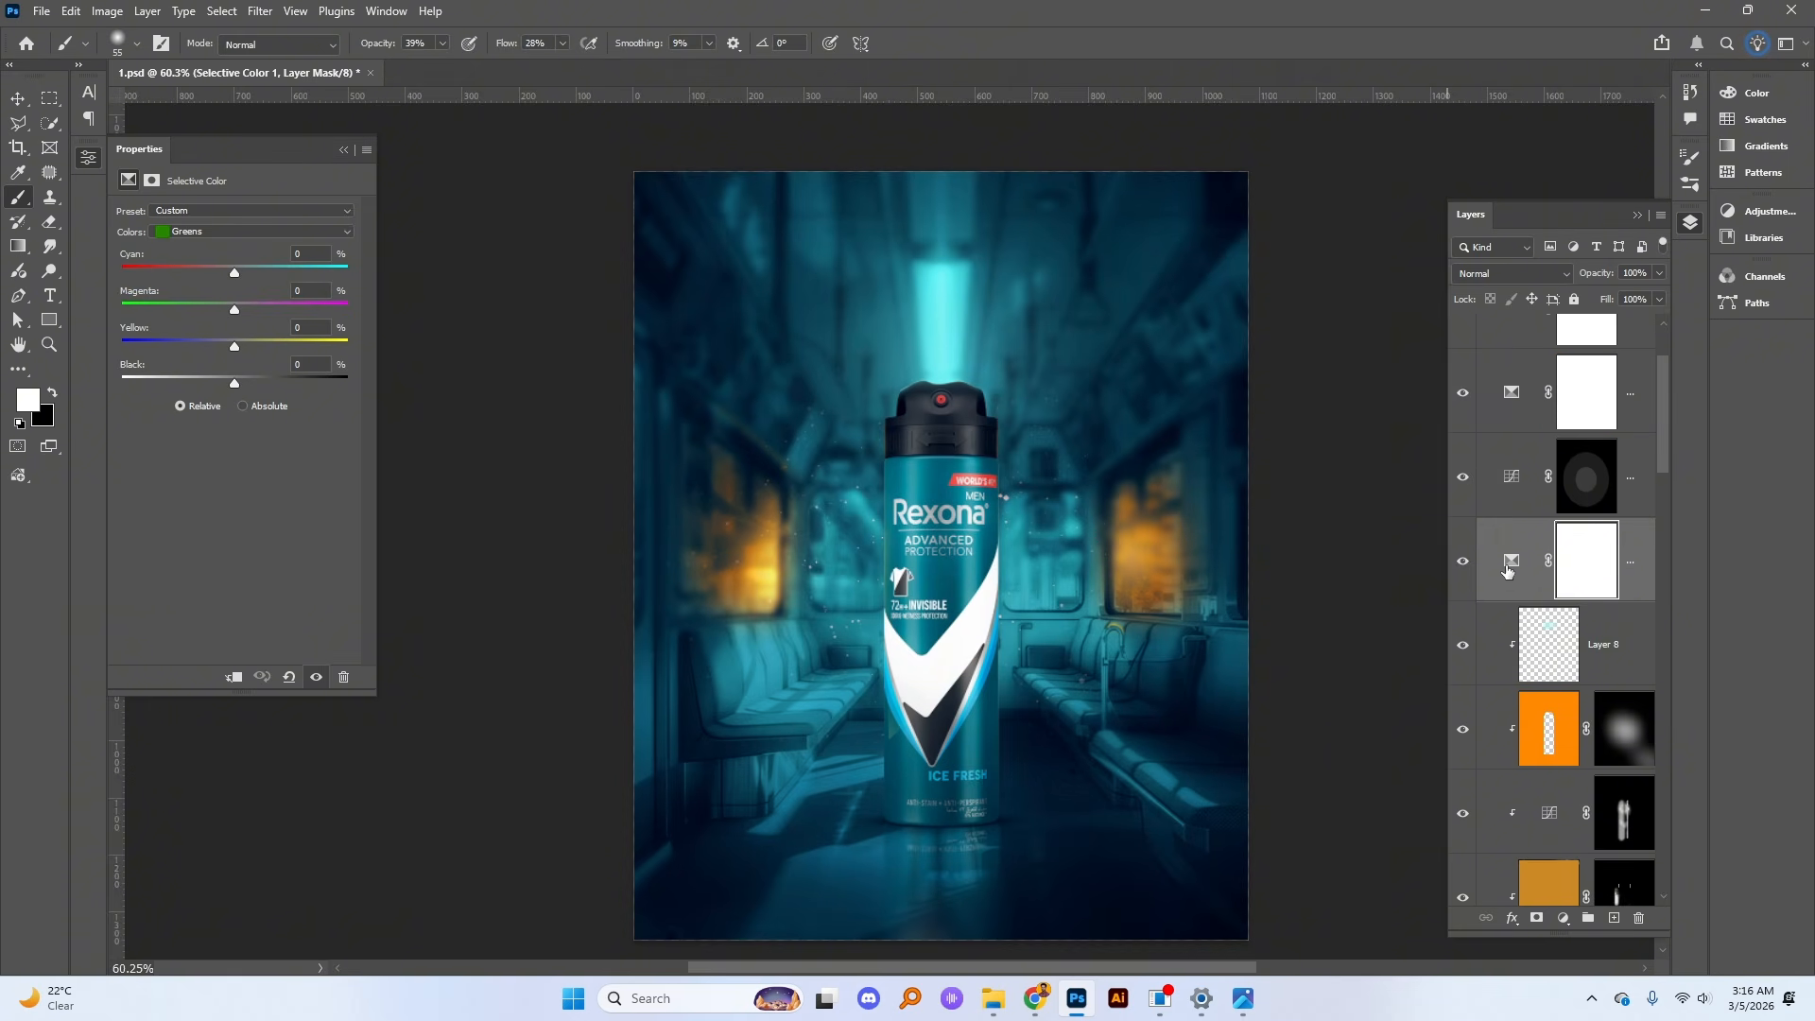
left_click(1519, 476)
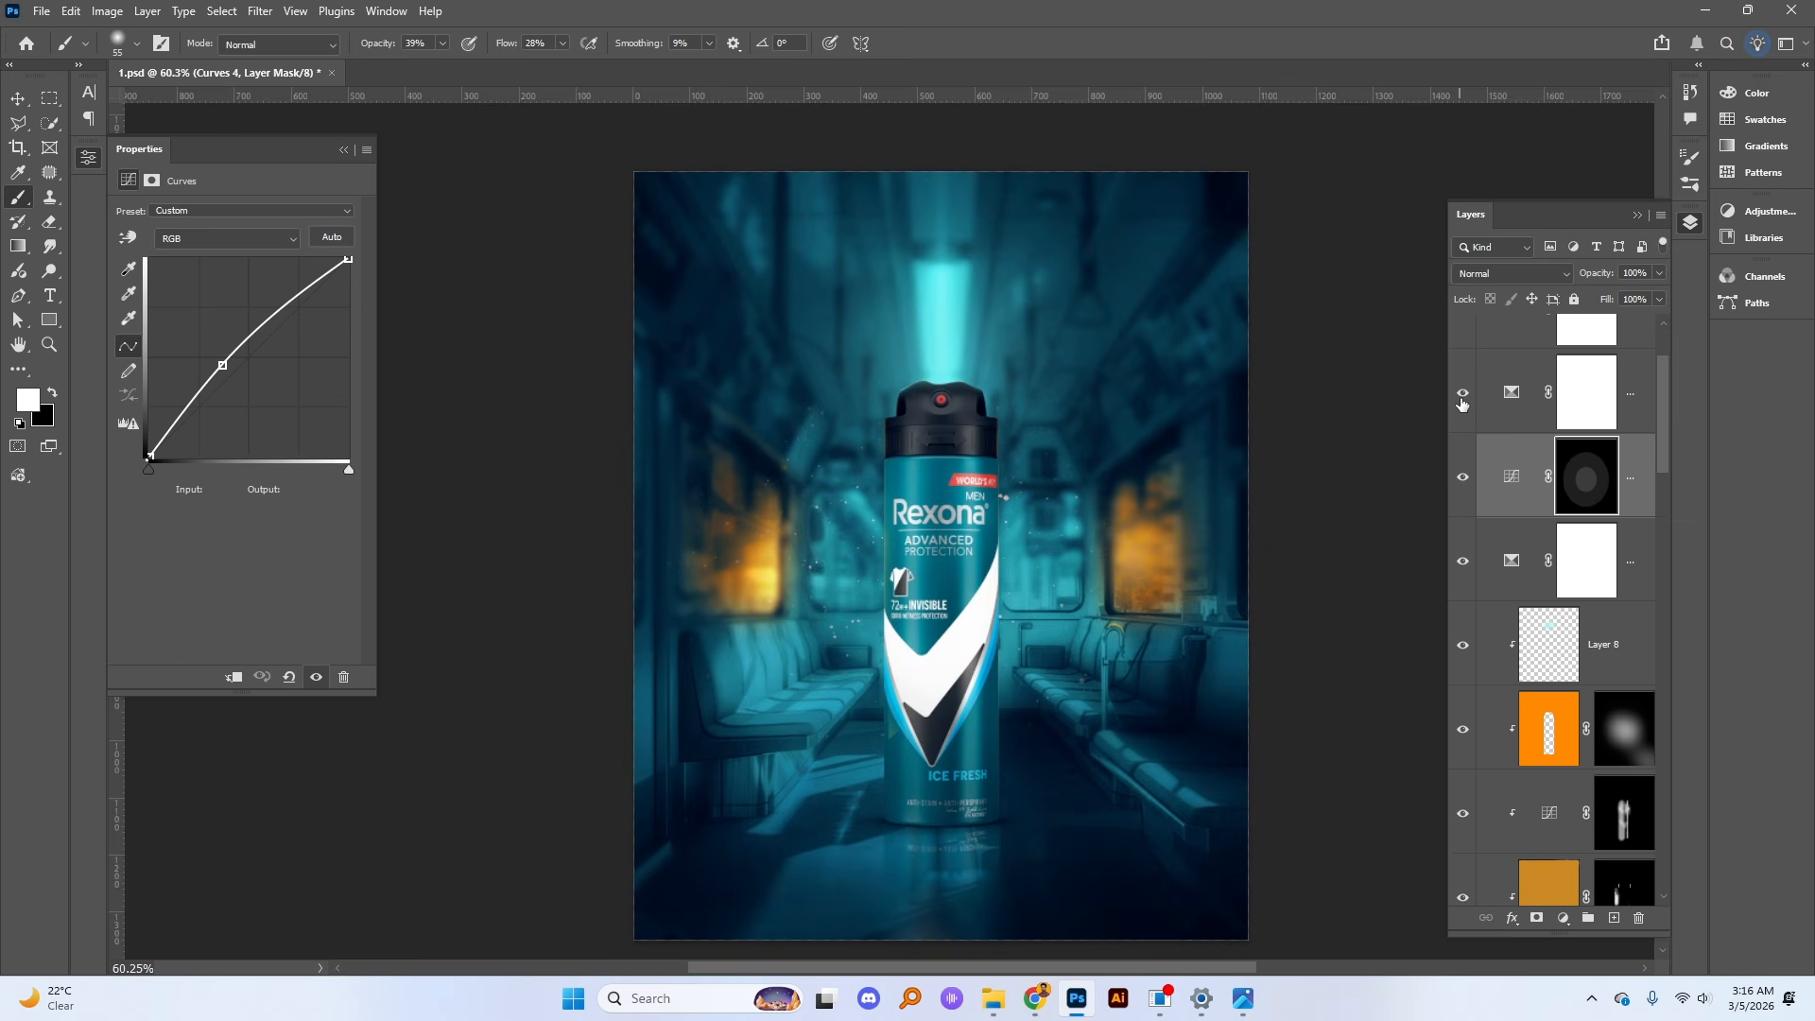
left_click(1493, 400)
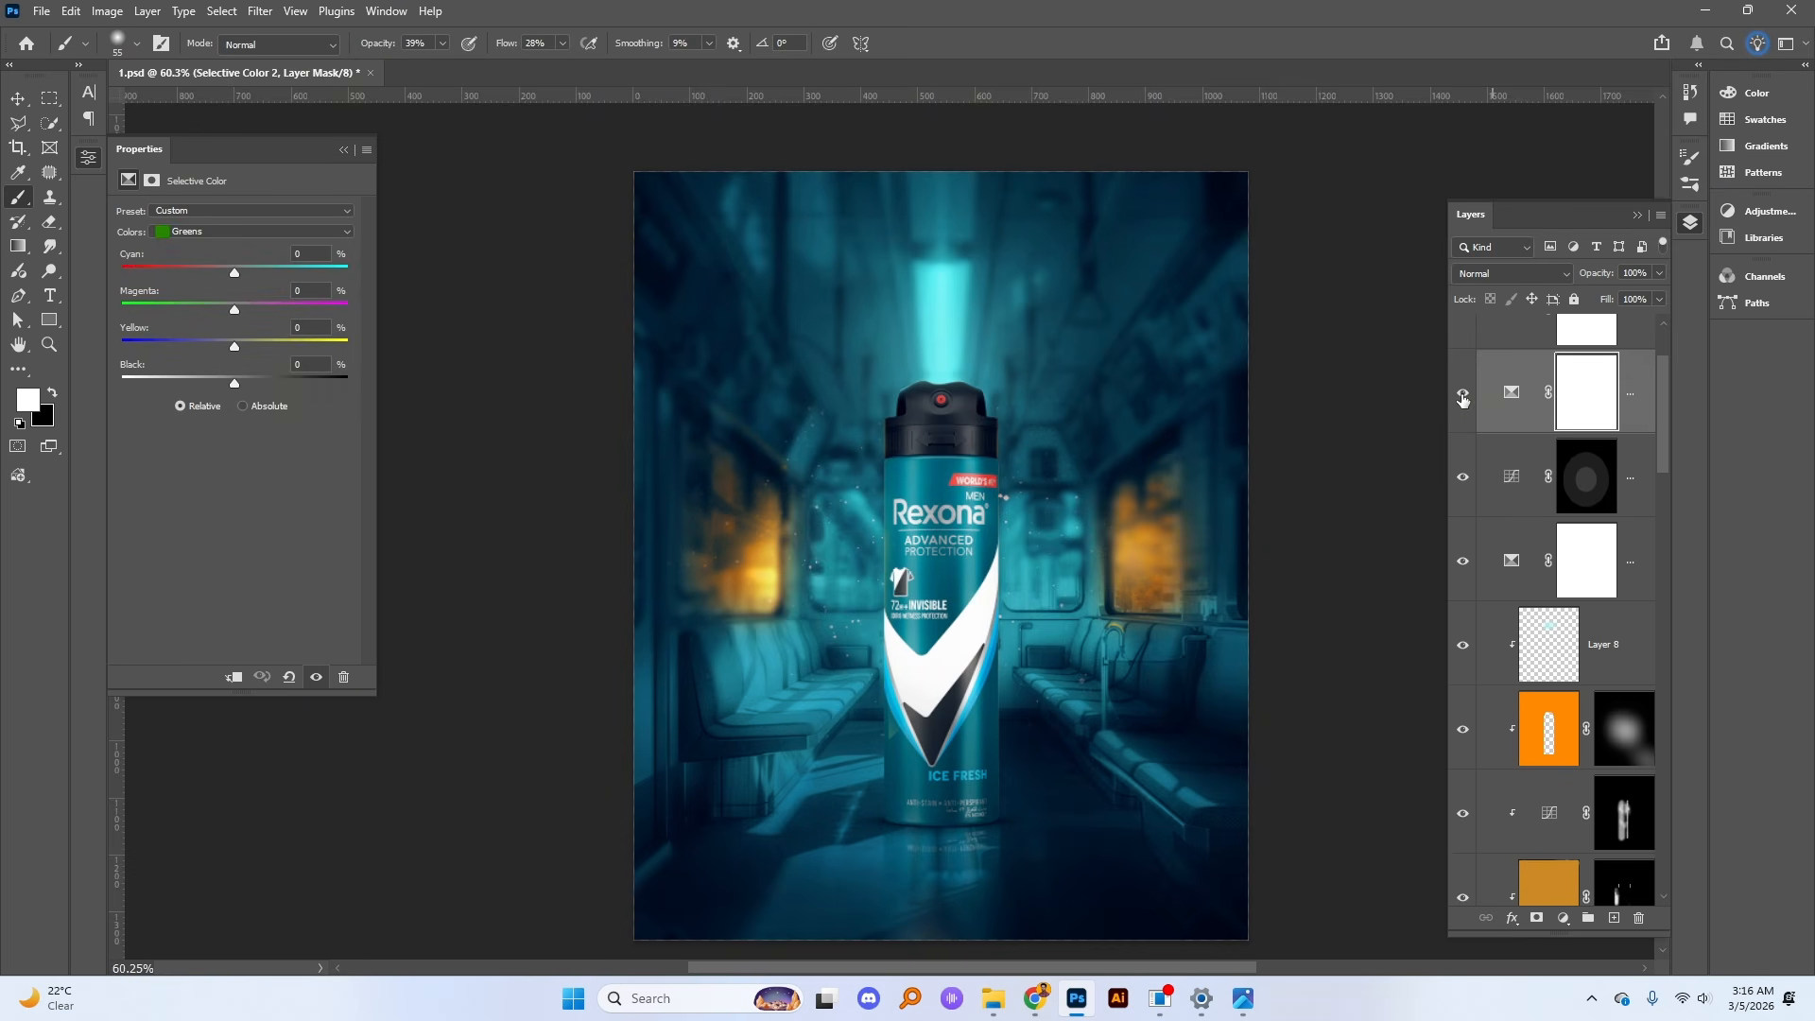
Step: Show the Color Lookup adjustment and the merged Layer 11 at the top of the layer stack
scroll(1465, 397, "up", 2)
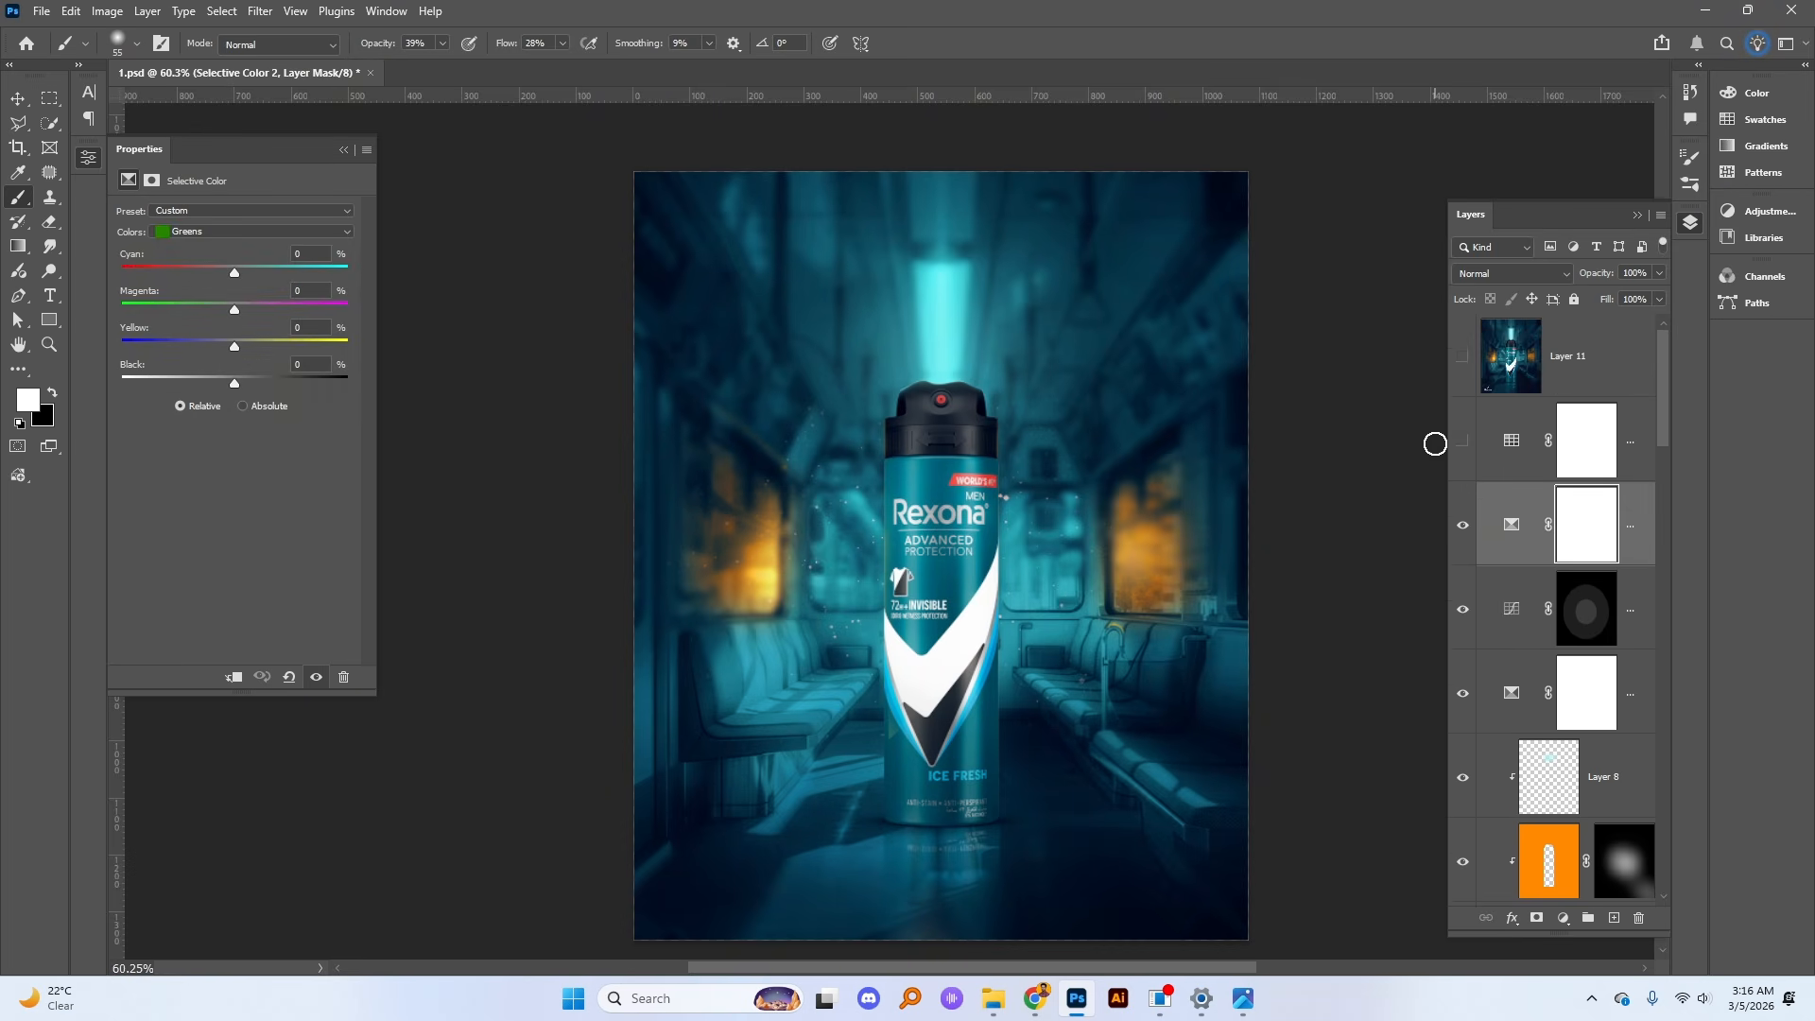
left_click(1462, 439)
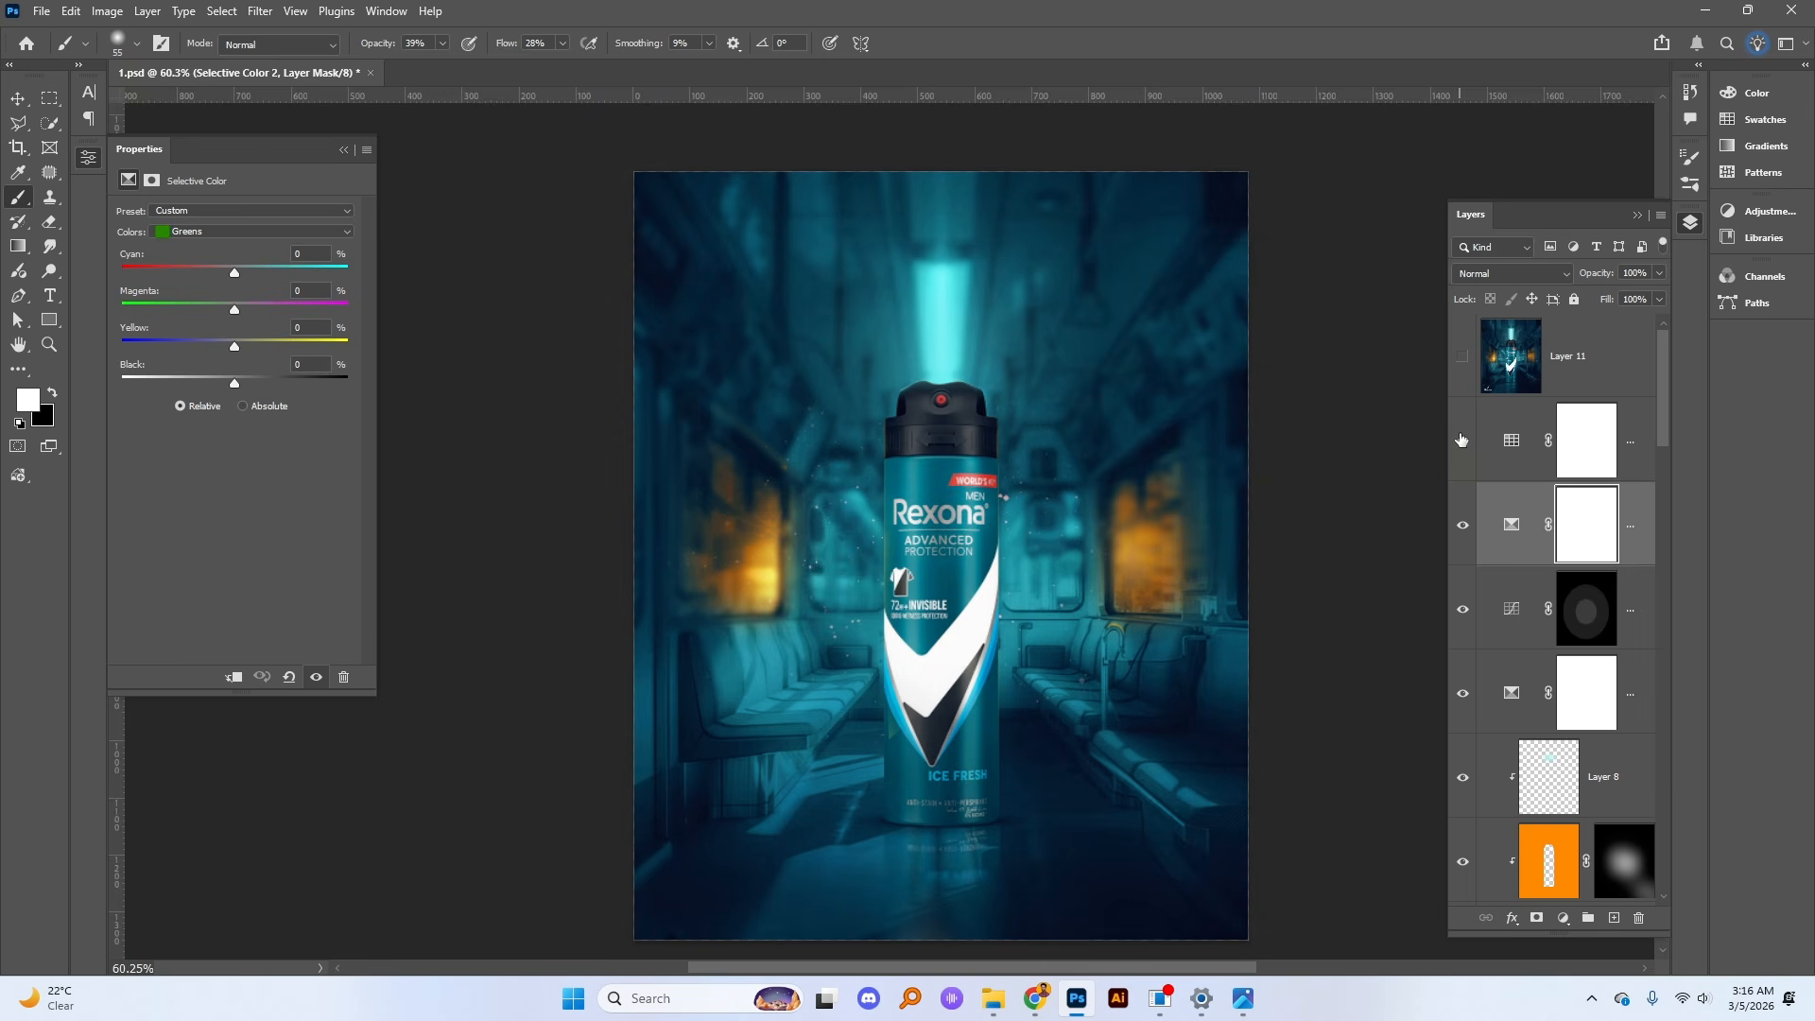
left_click(1462, 367)
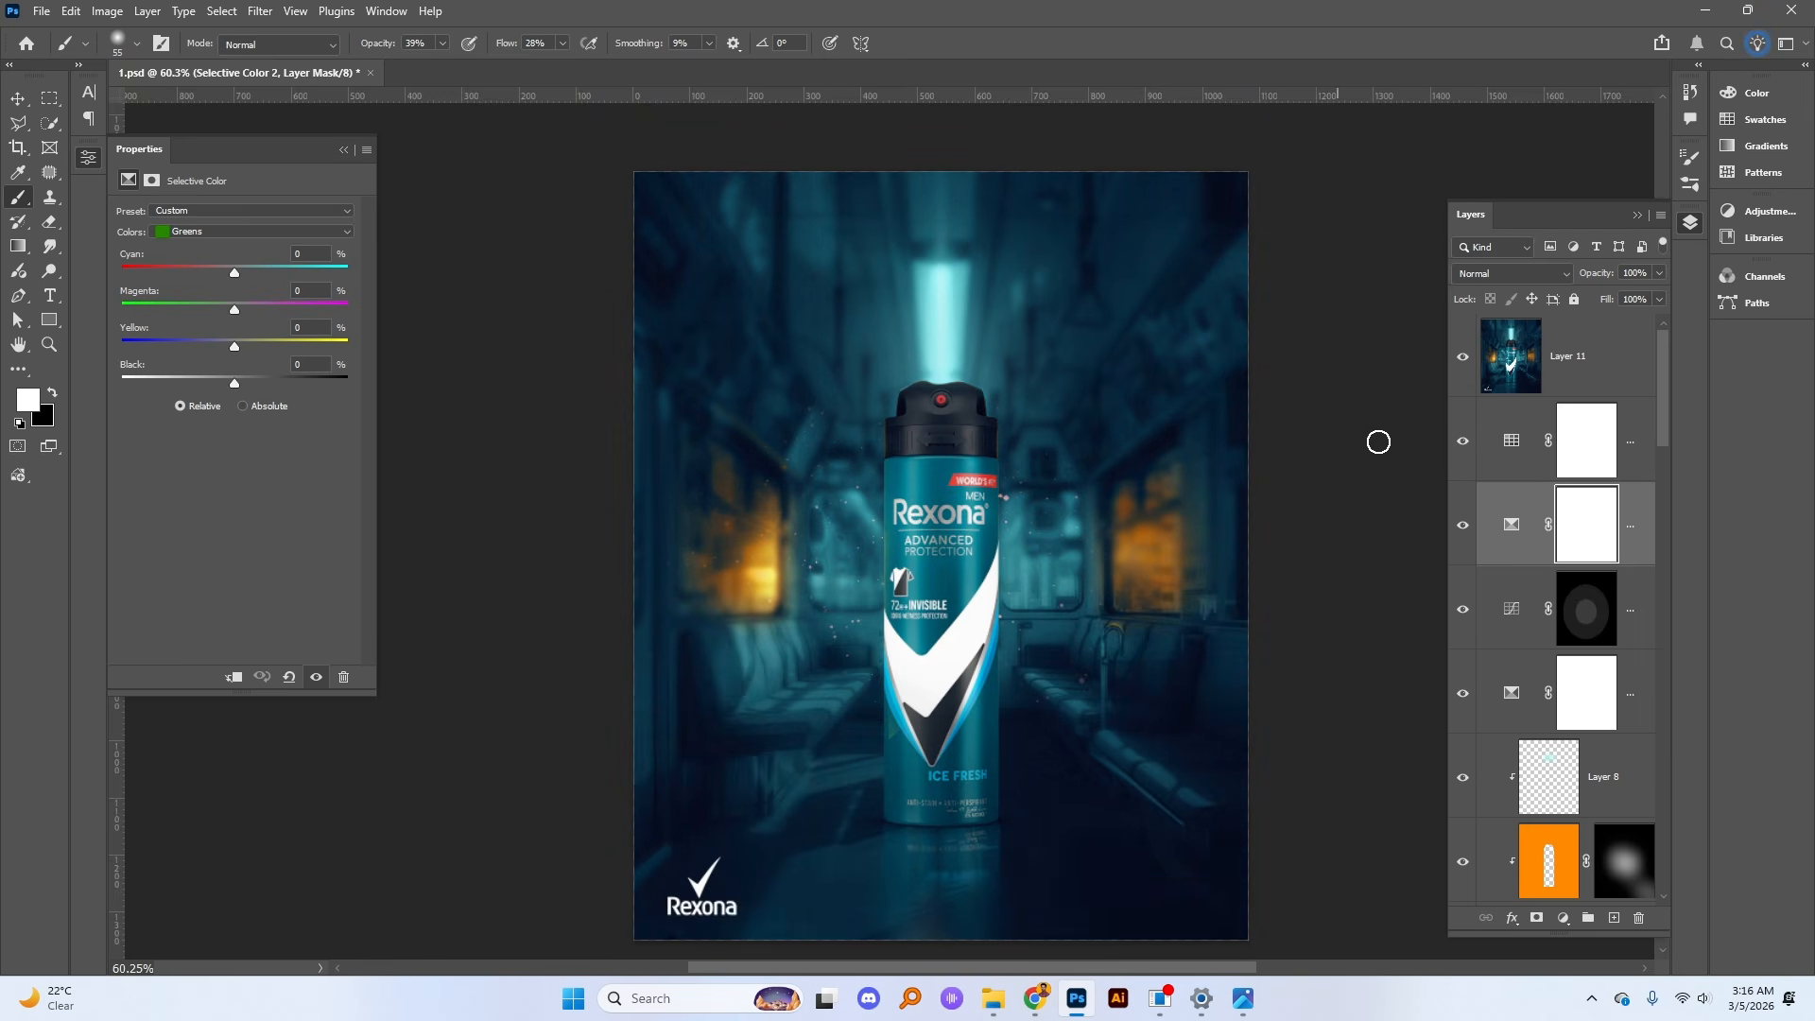
Step: Examine the final graded advert with the Rexona logo, and select the Color Lookup adjustment beneath Layer 11
key("z")
left_click_drag(946, 595, 1008, 568)
key("v")
left_click(1046, 581)
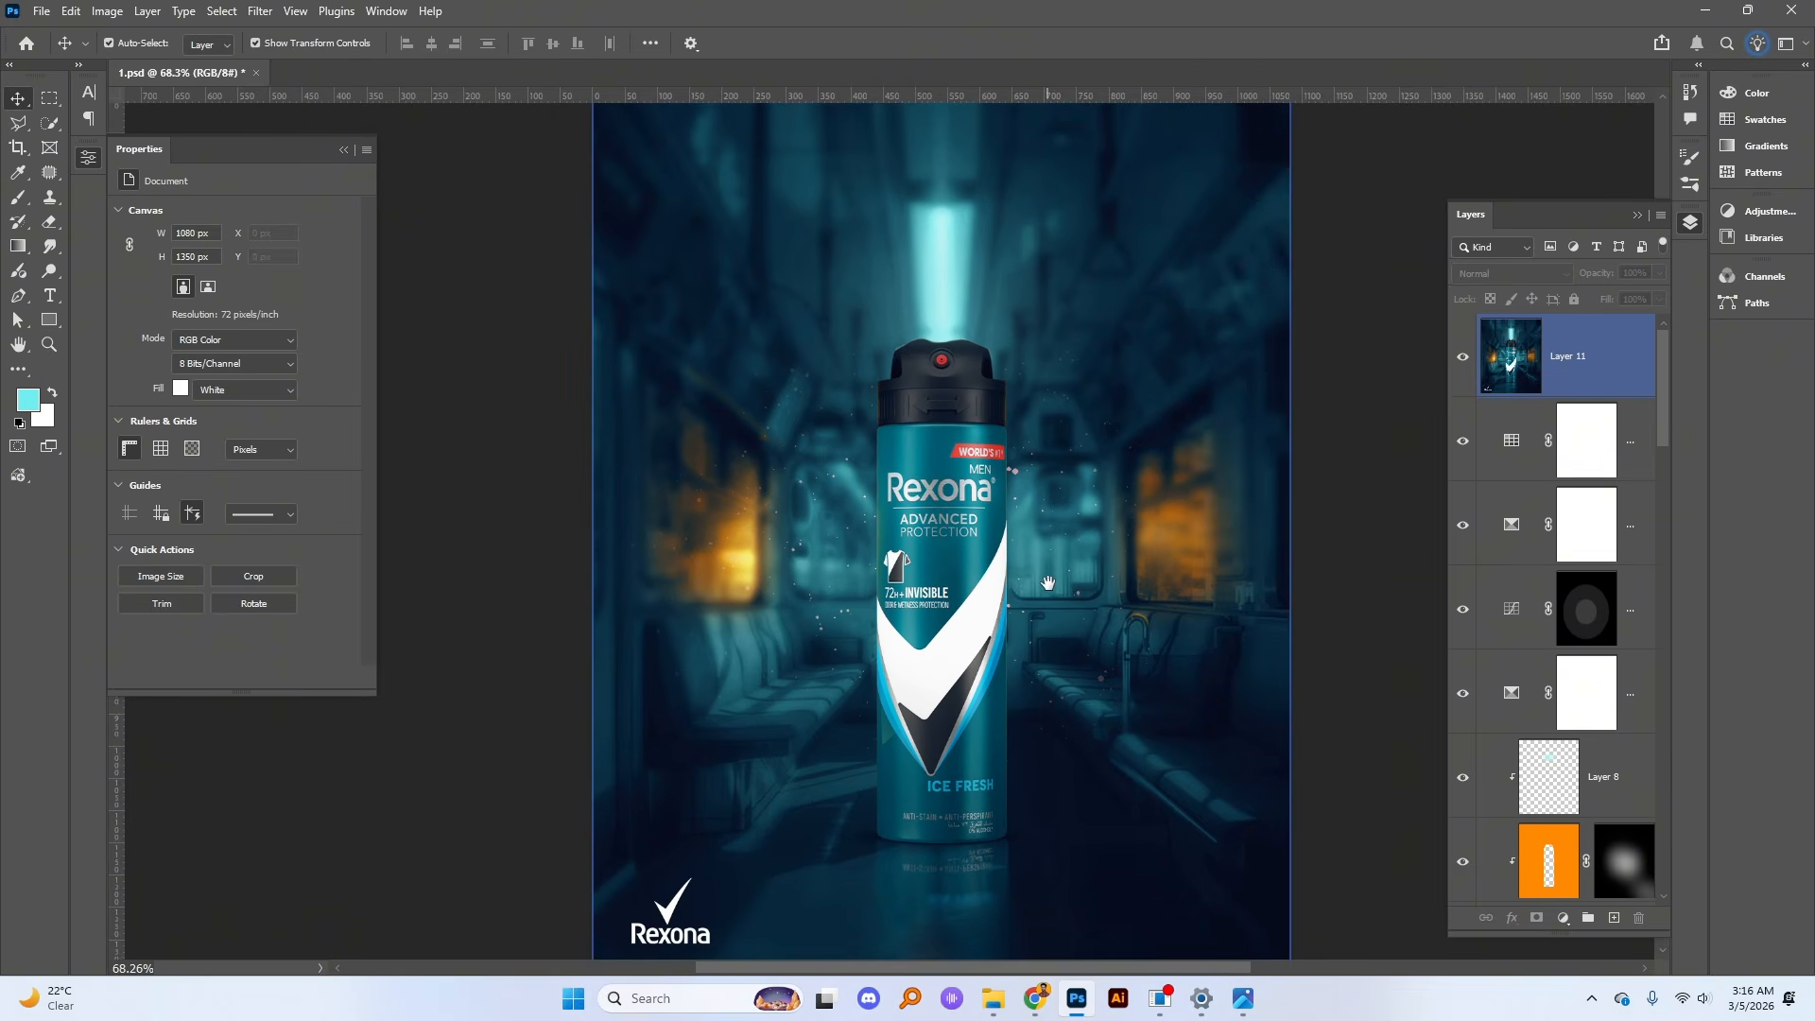
left_click(1486, 478)
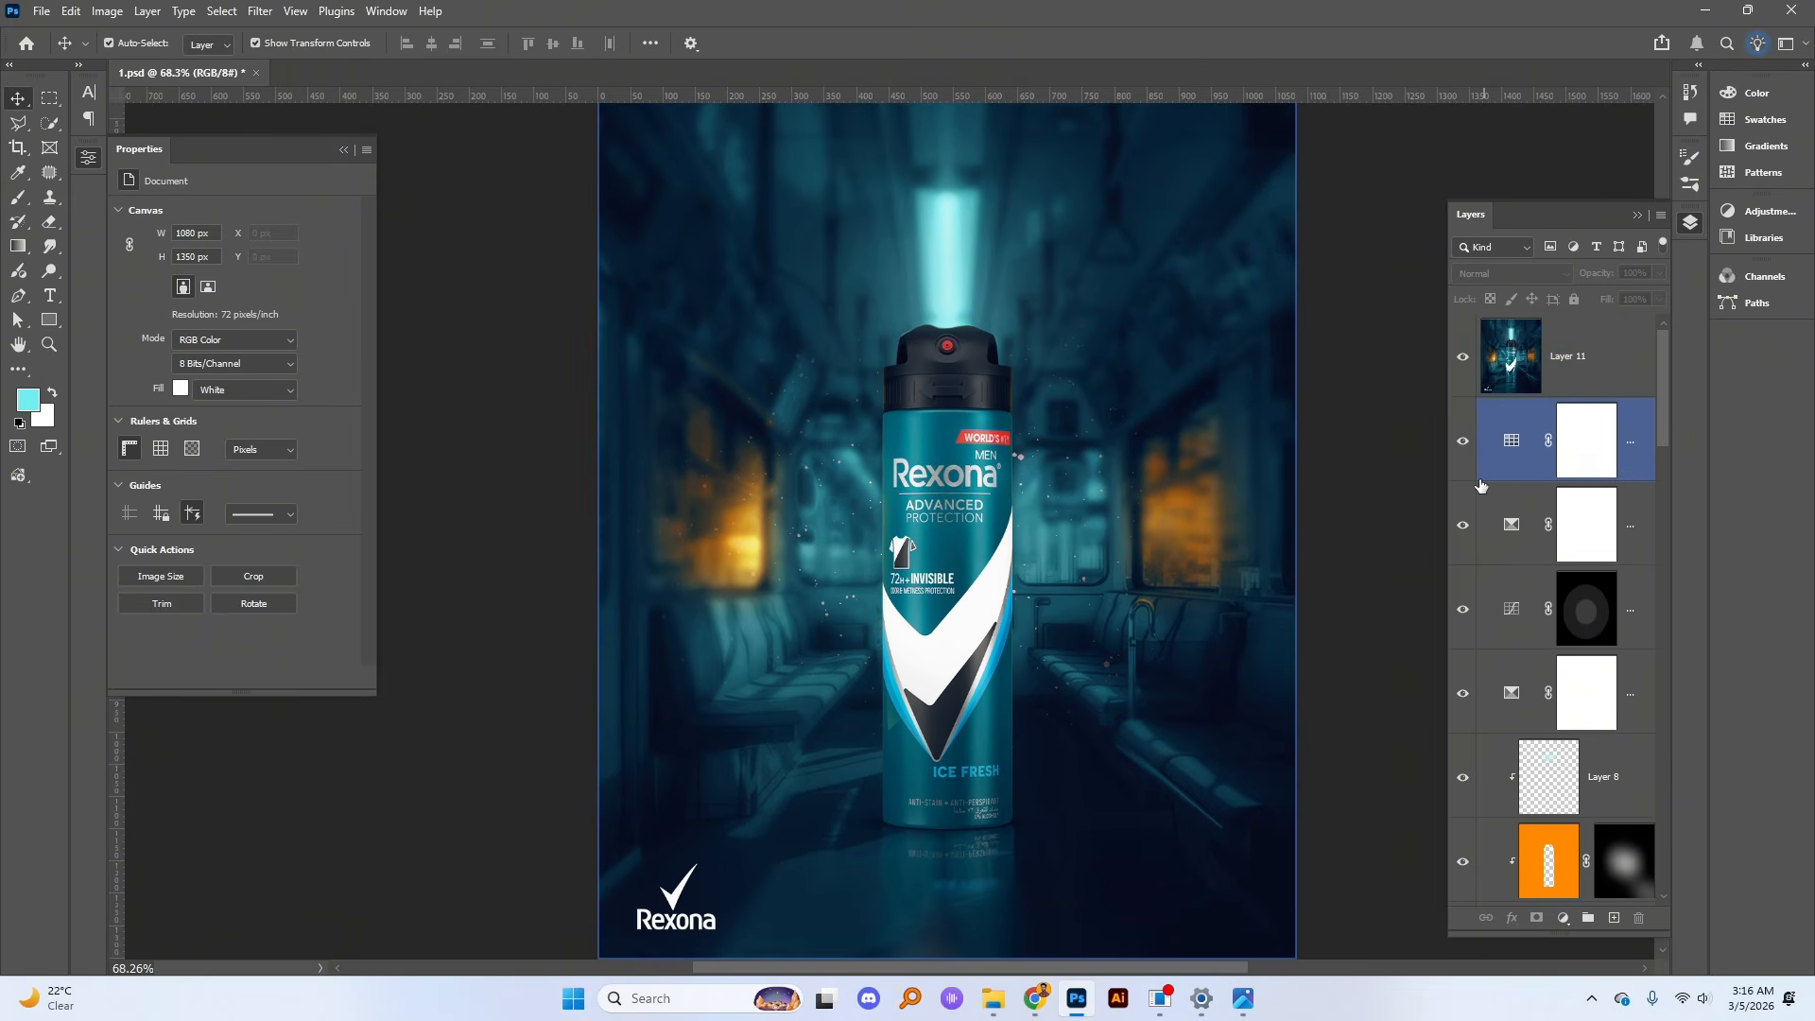